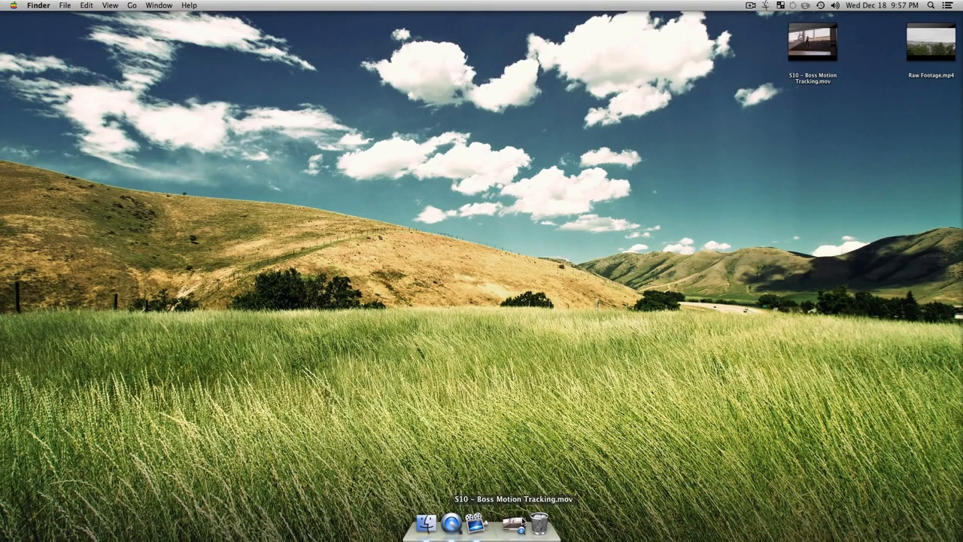
- Bring up the S10 - Boss Motion Tracking.mov example, play it through, and rewind to the start to replay it
left_click(514, 523)
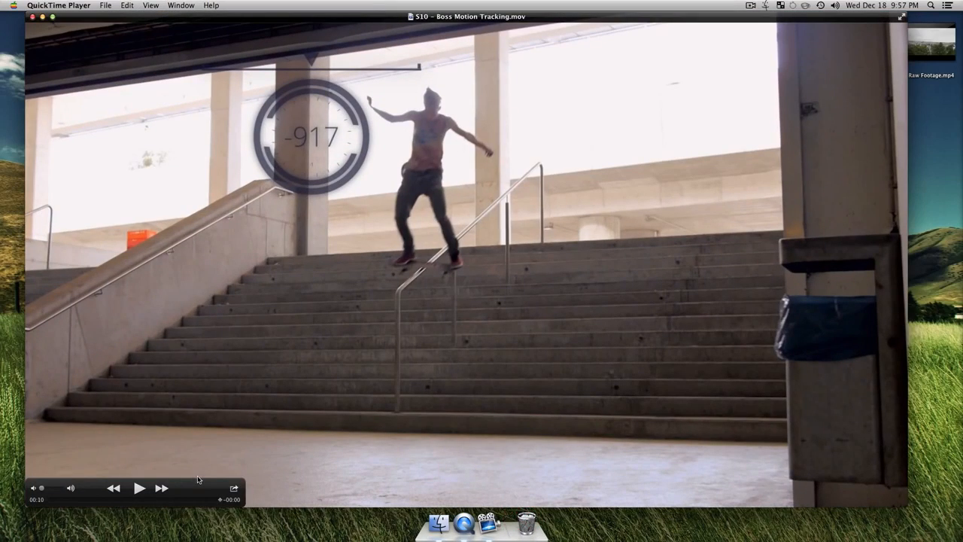
left_click(139, 487)
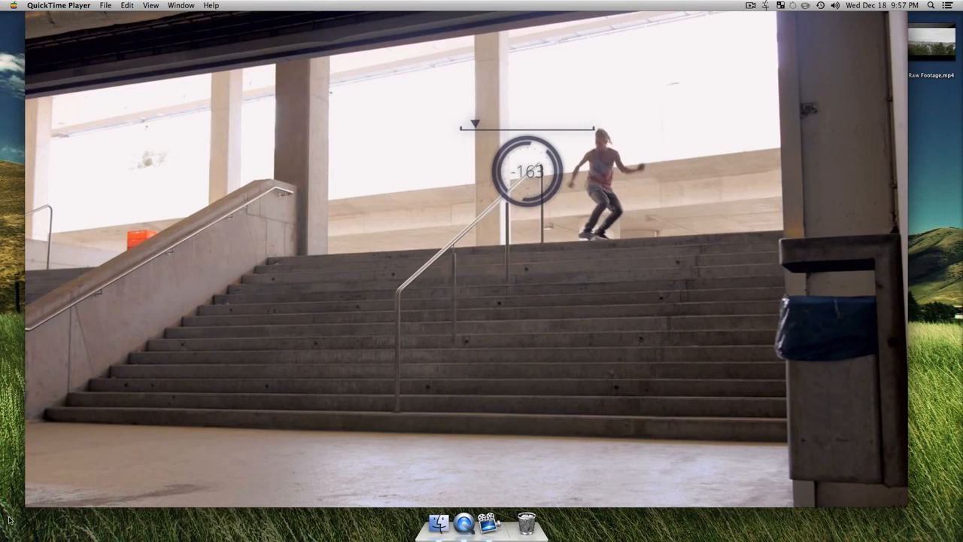
mouse_move(101, 500)
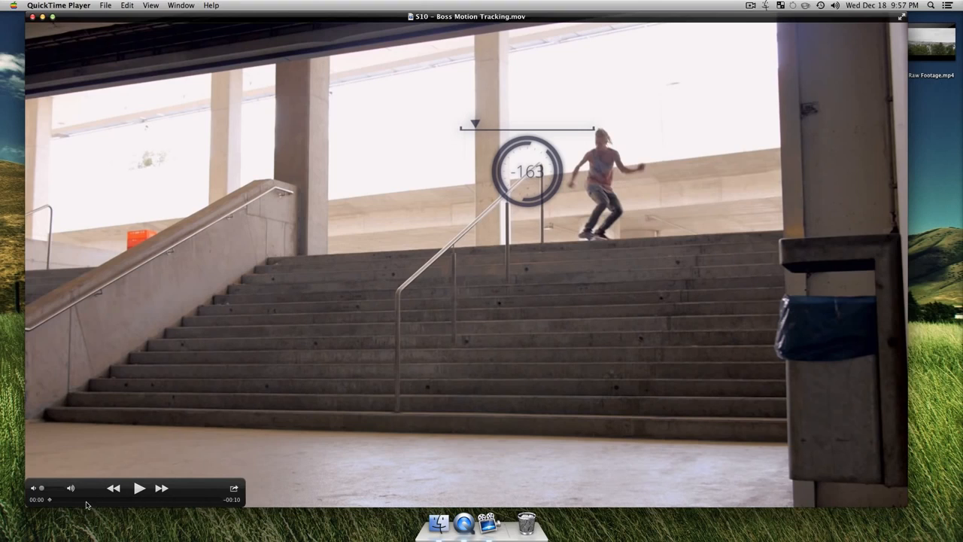
left_click(140, 487)
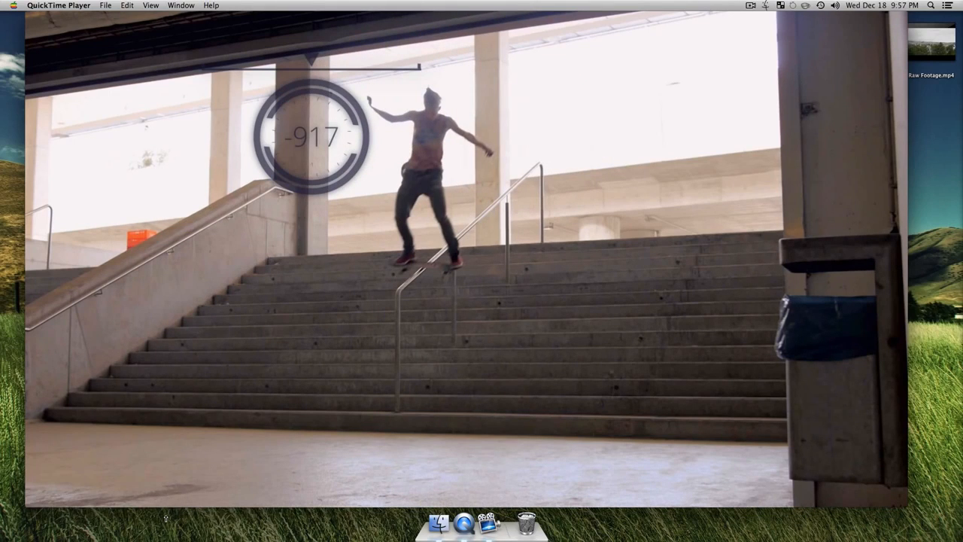
mouse_move(170, 451)
left_click_drag(148, 500, 73, 504)
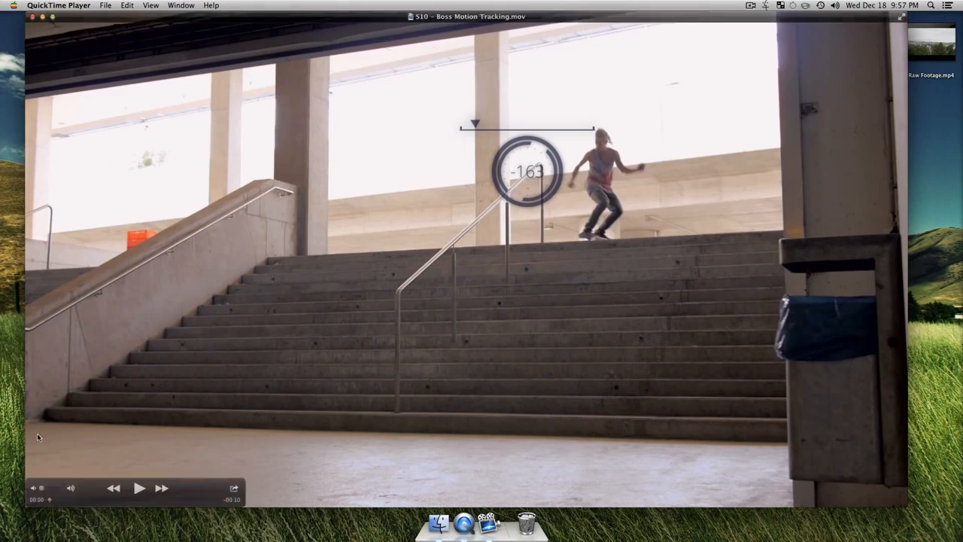
left_click(138, 488)
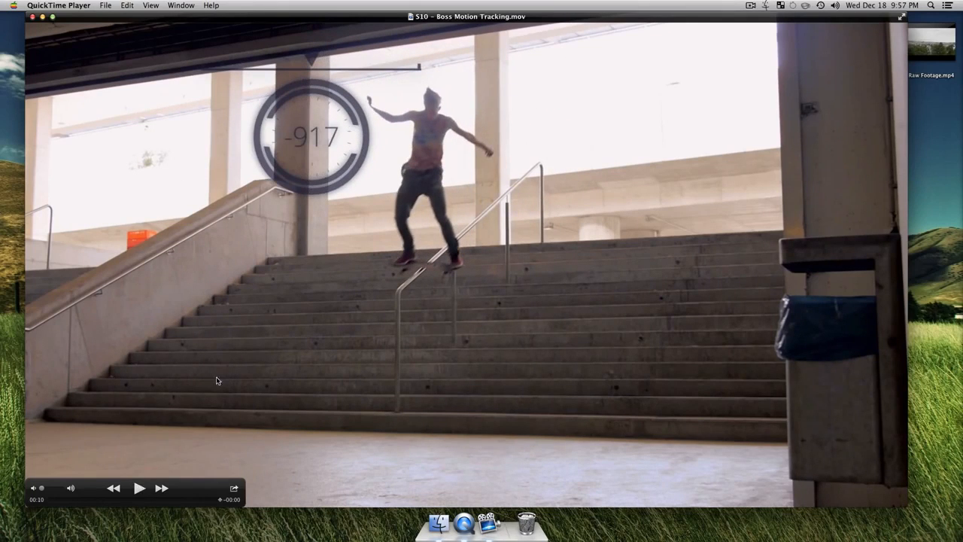
left_click_drag(186, 504, 31, 498)
left_click(139, 488)
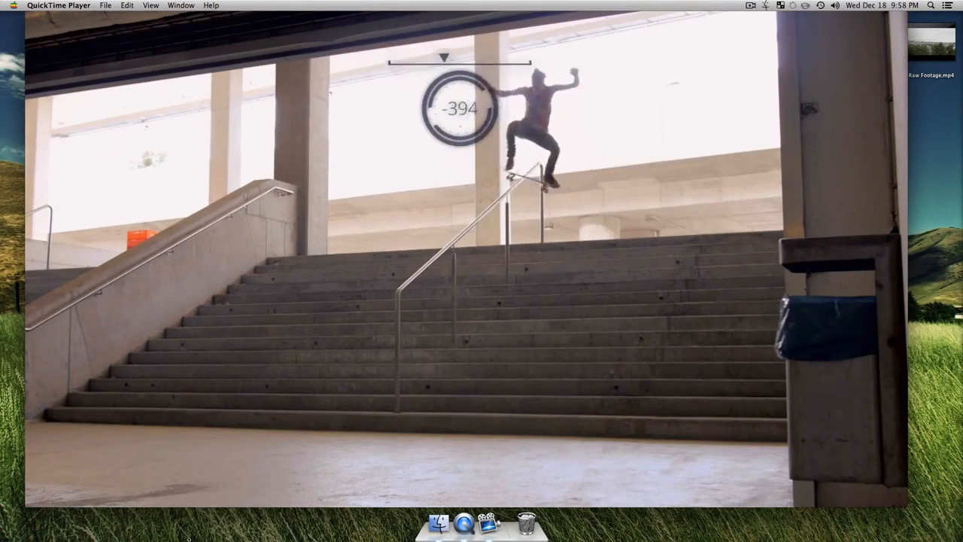
- Review the tracked number graphic in the example clip, pause playback and minimize the video window
mouse_move(322, 473)
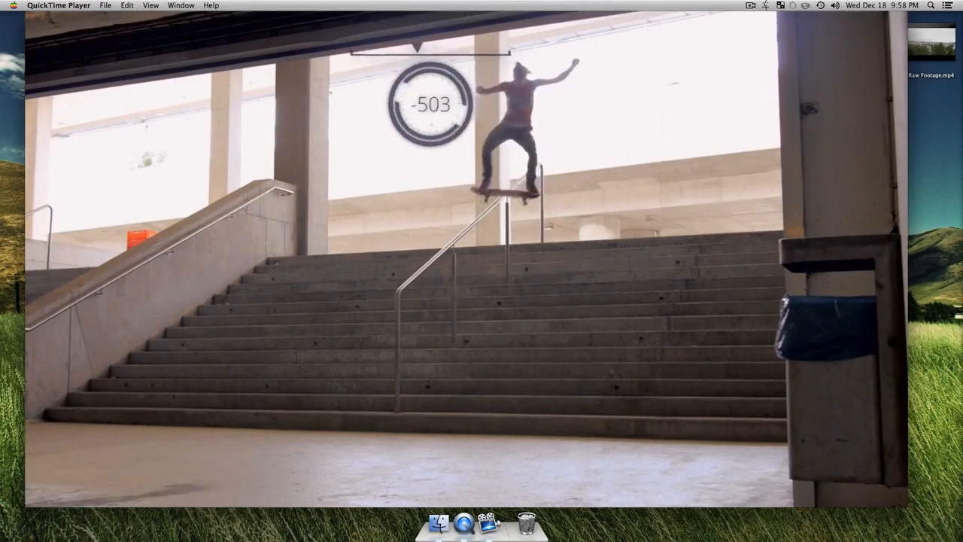
mouse_move(175, 492)
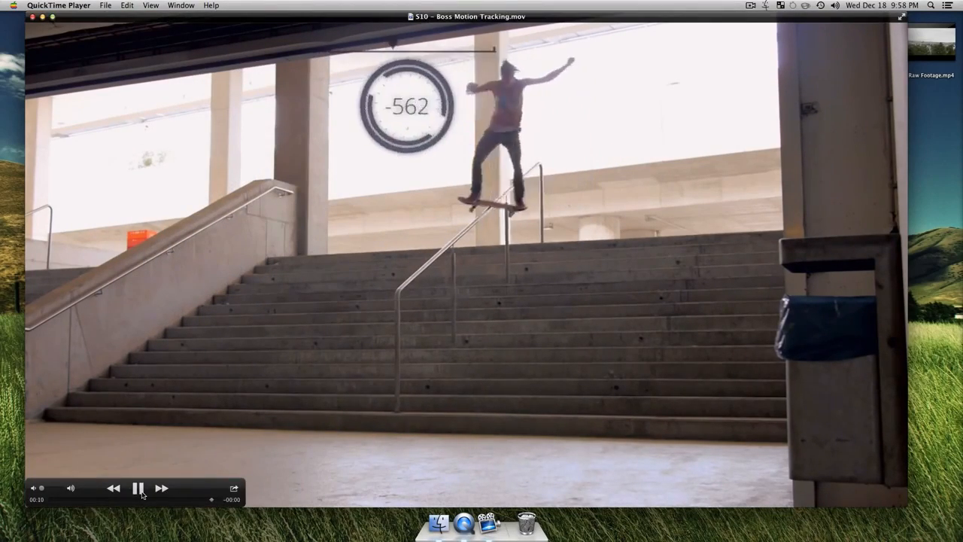
left_click(140, 491)
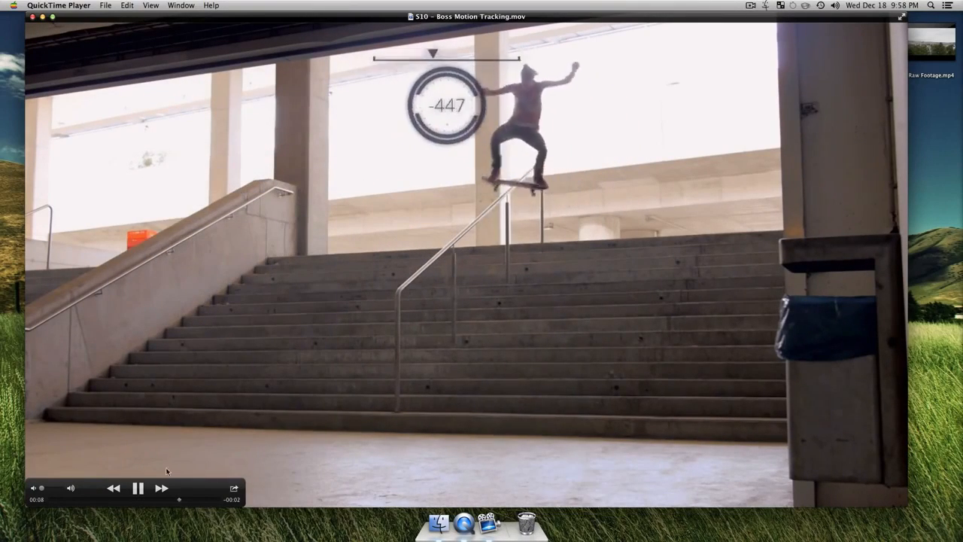
left_click(139, 488)
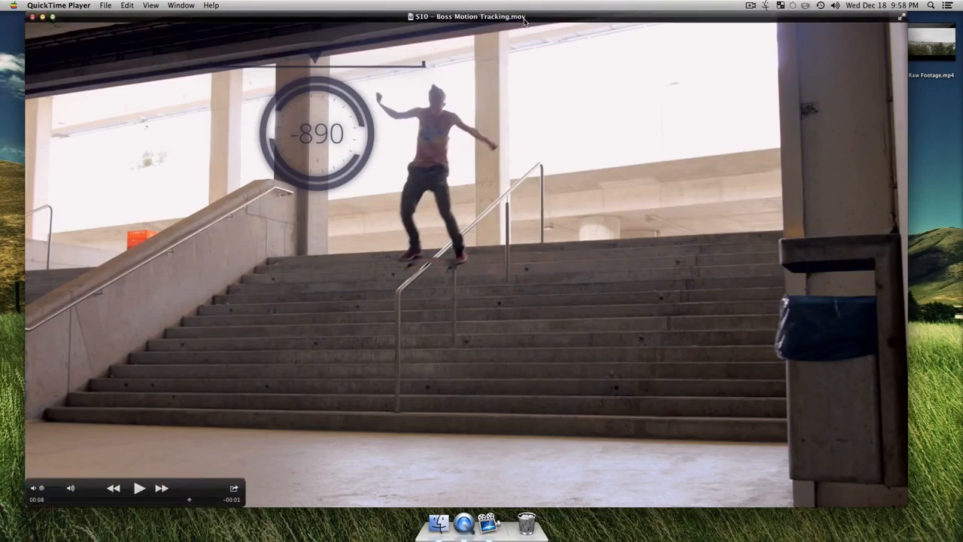
double_click(524, 19)
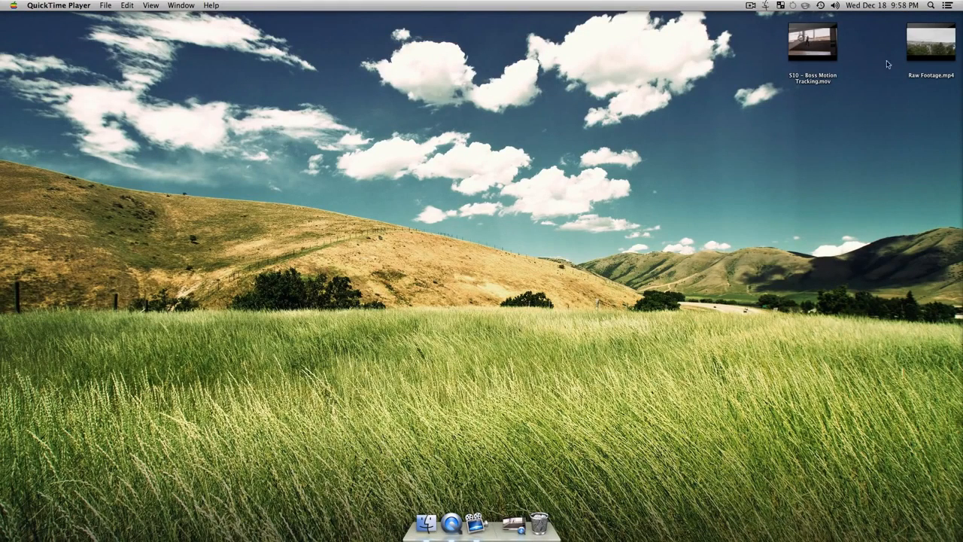
- Preview Raw Footage.mp4 from the desktop with Quick Look and close the preview
left_click(931, 43)
key("space")
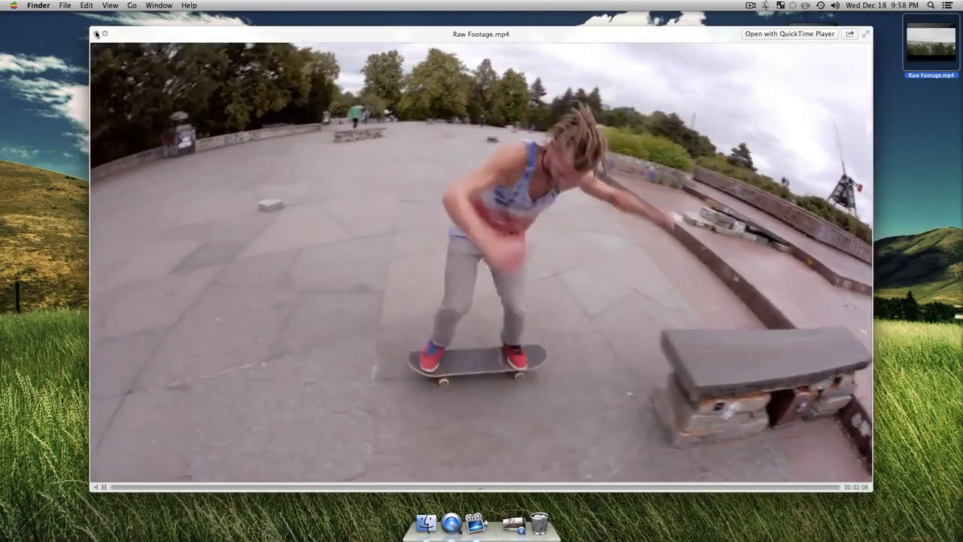
left_click(96, 33)
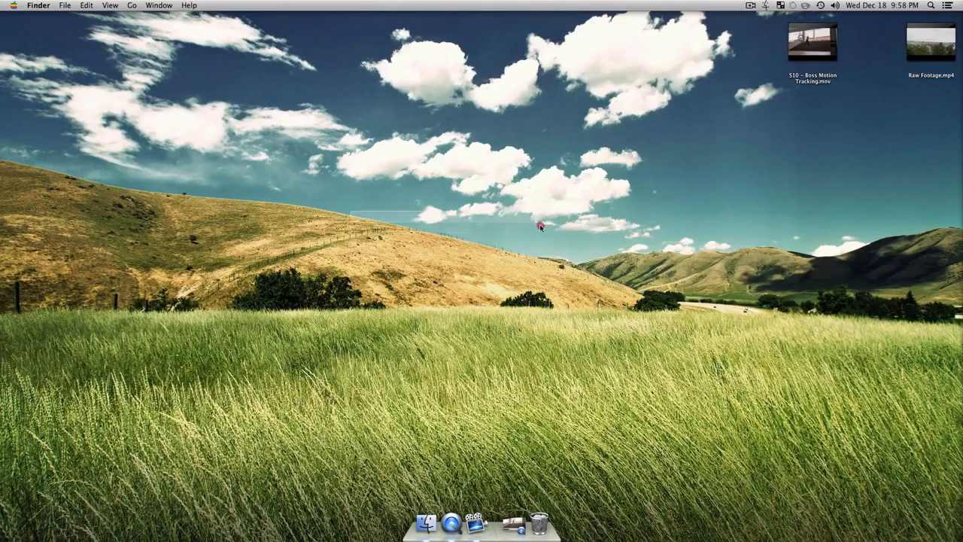
- Launch Adobe After Effects CC from the application launcher with the search text "af"
key("ctrl+space")
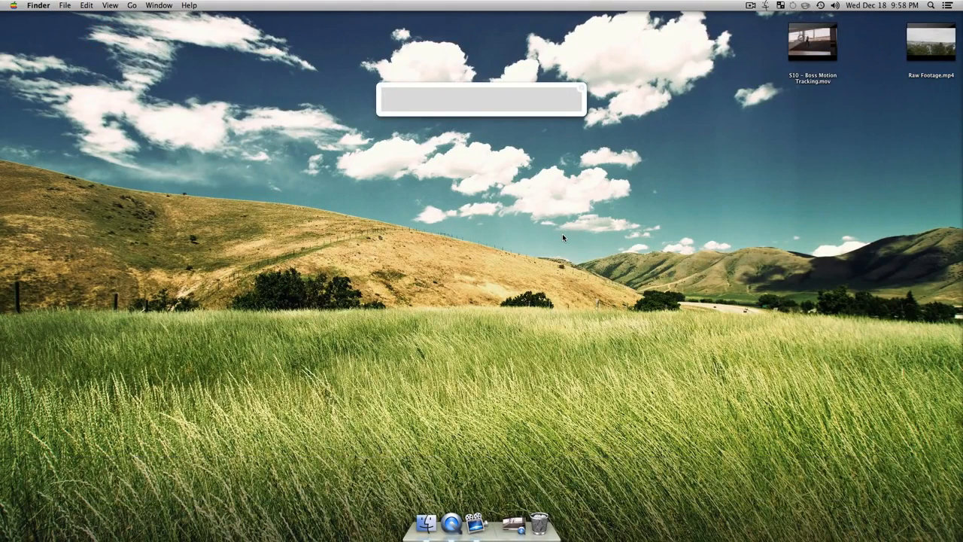
type("af")
key("Return")
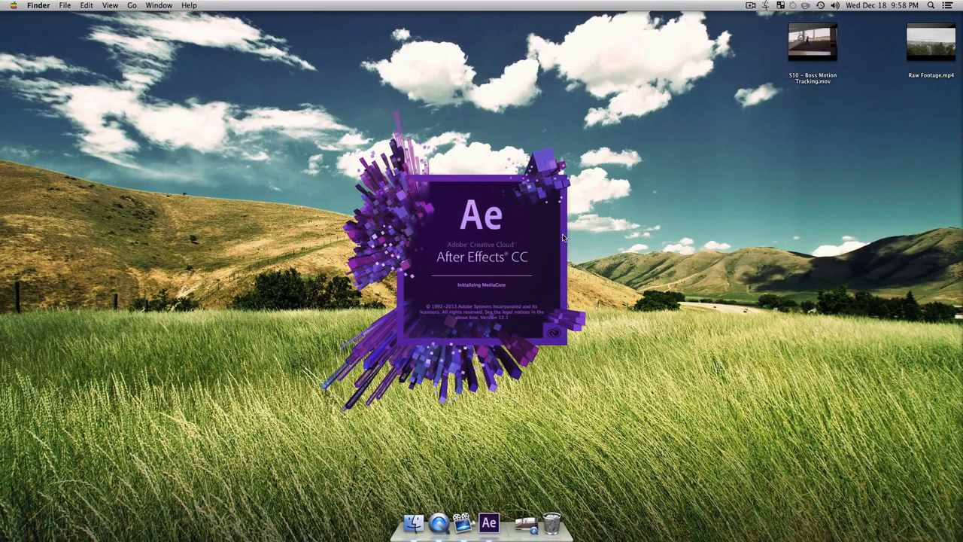
key("ctrl+space")
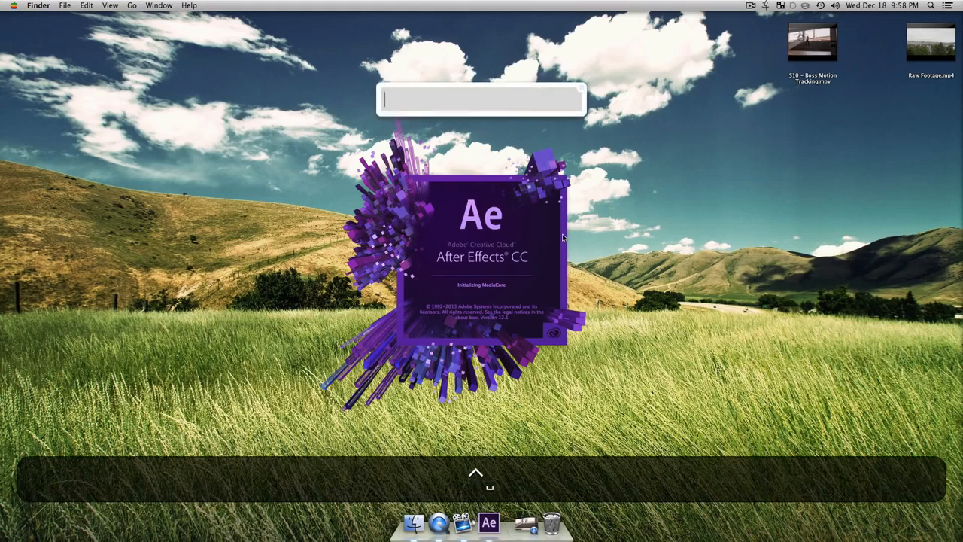
key("ctrl+space")
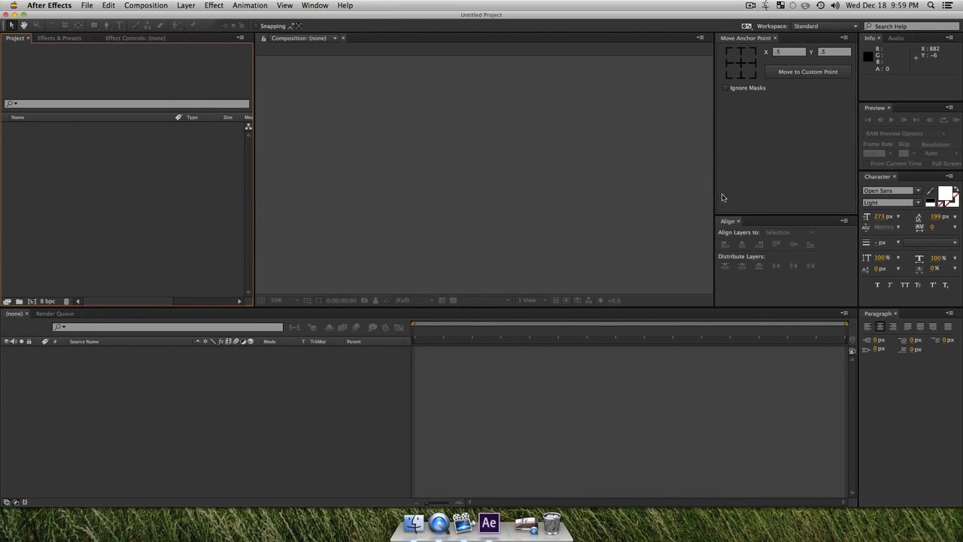
- Look up the Move Anchor Point.jsx script among the available script panels
left_click(315, 6)
scroll(406, 411, "down", 3)
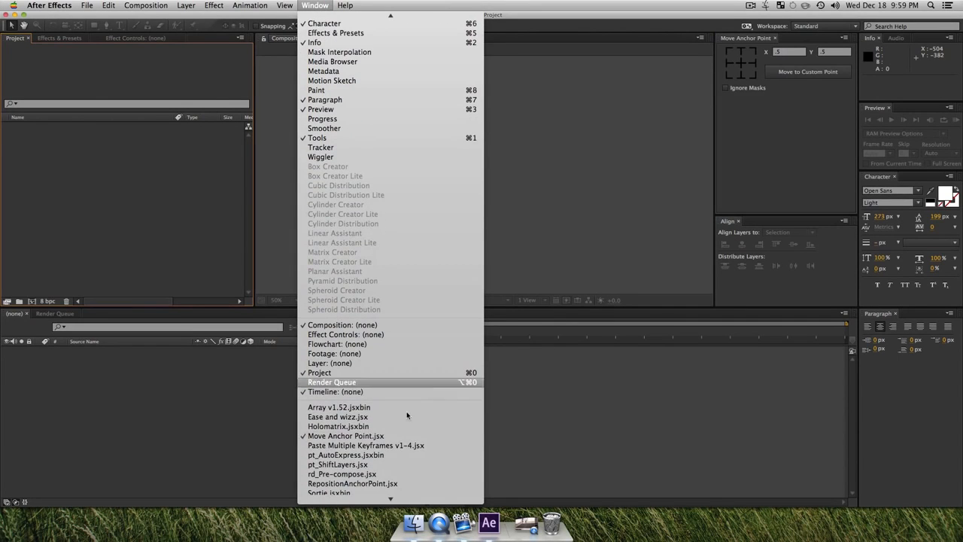
left_click(396, 436)
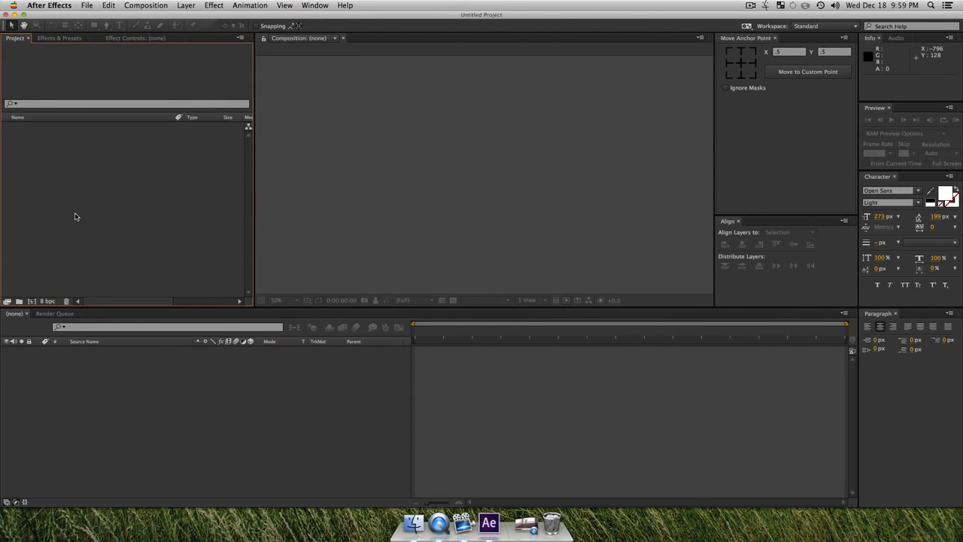
- Import Raw Footage.mp4 from the Desktop into the project as footage
key("super")
key("super+i")
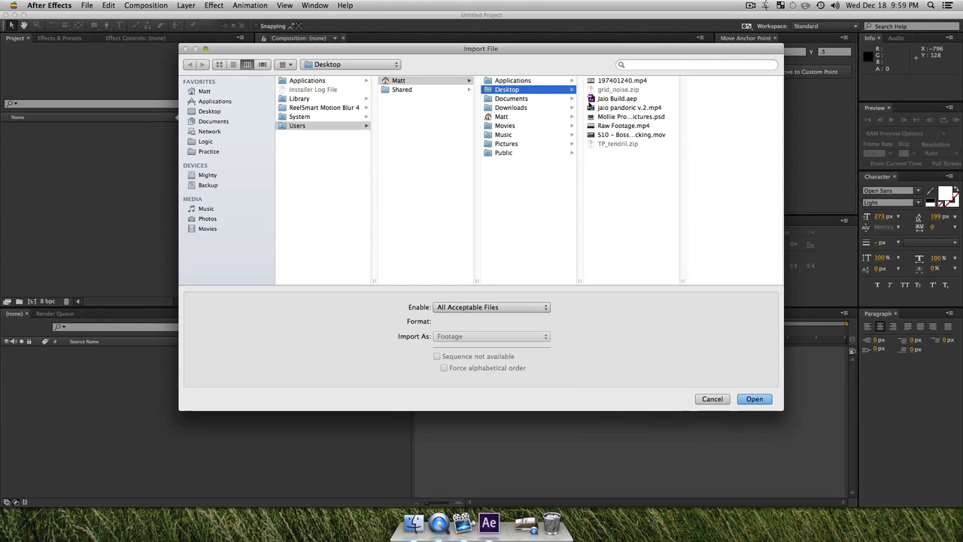
left_click(633, 125)
left_click(755, 399)
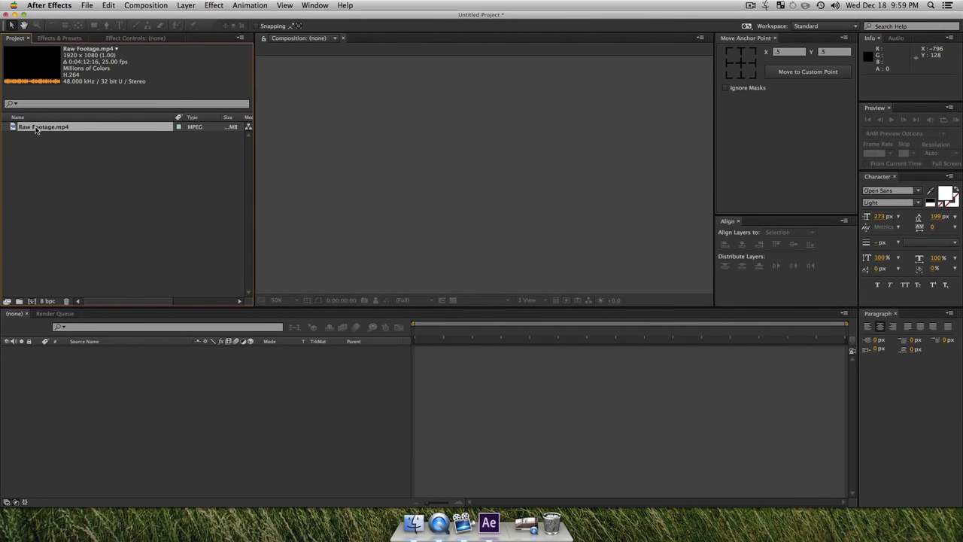
left_click_drag(35, 129, 36, 133)
key("super+n")
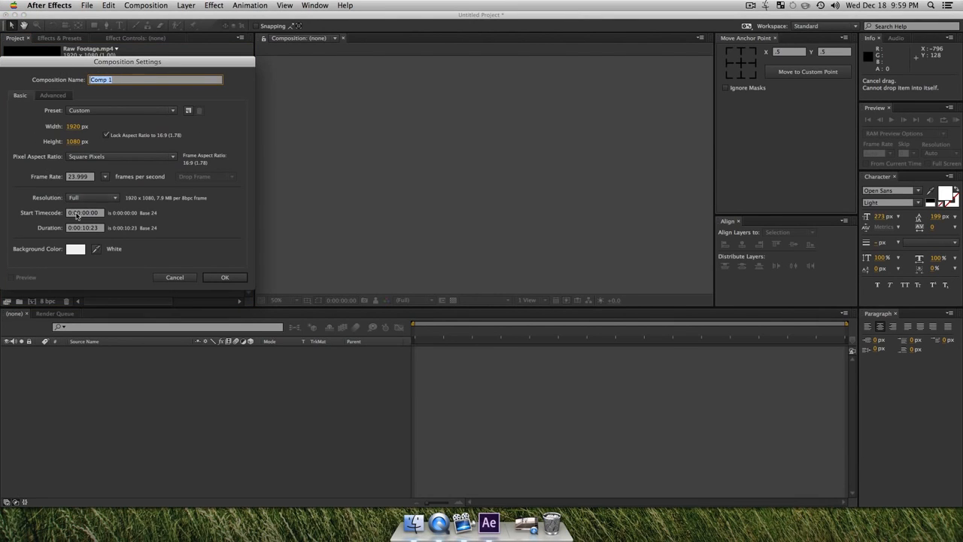
left_click(173, 278)
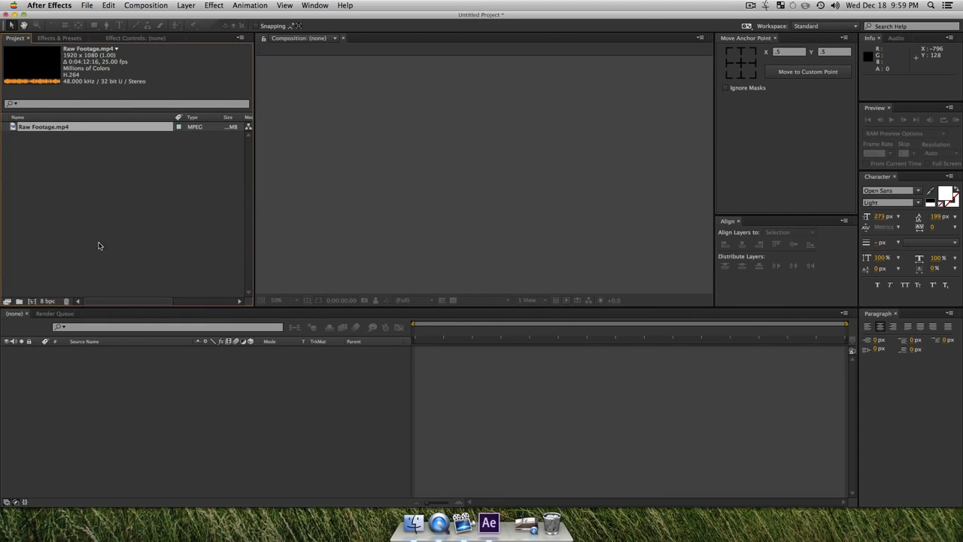
- Try creating a composition by placing Raw Footage.mp4 in the empty composition viewer, check a frame, and undo the composition
left_click_drag(50, 133, 443, 159)
key("z")
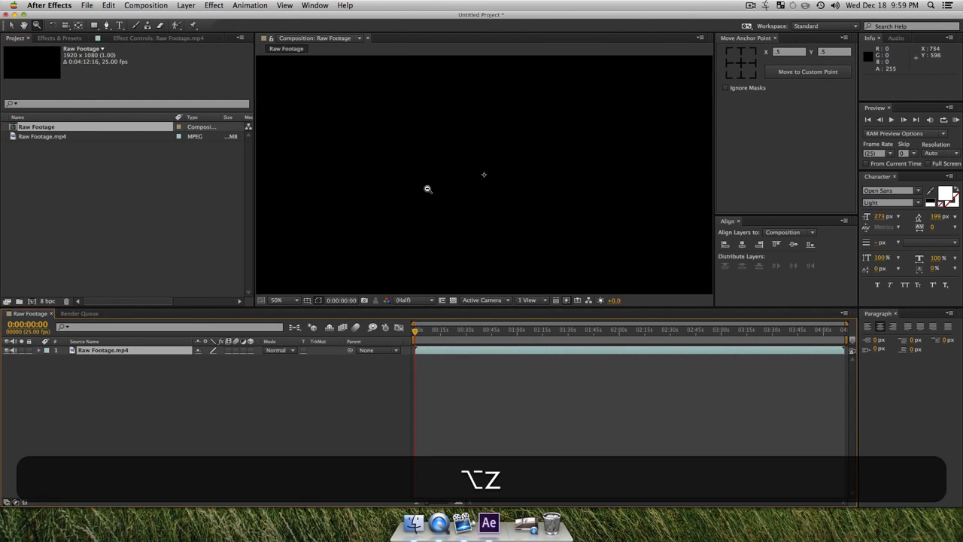
left_click(428, 188, "alt")
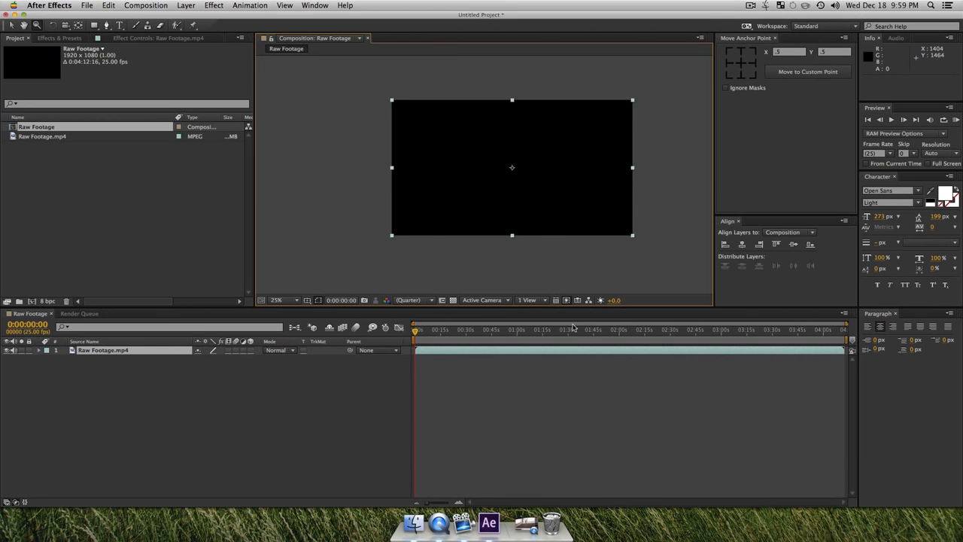
left_click_drag(572, 329, 615, 329)
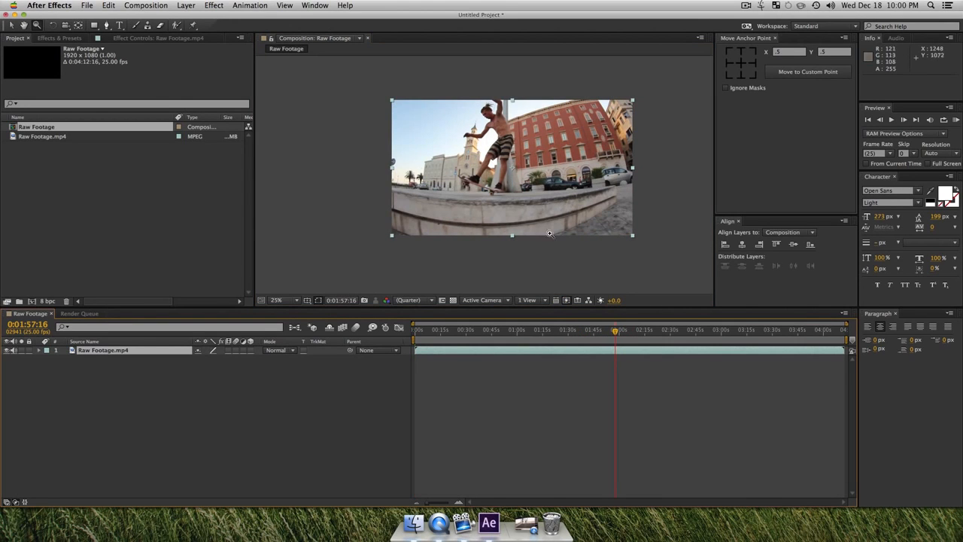
key("super+z")
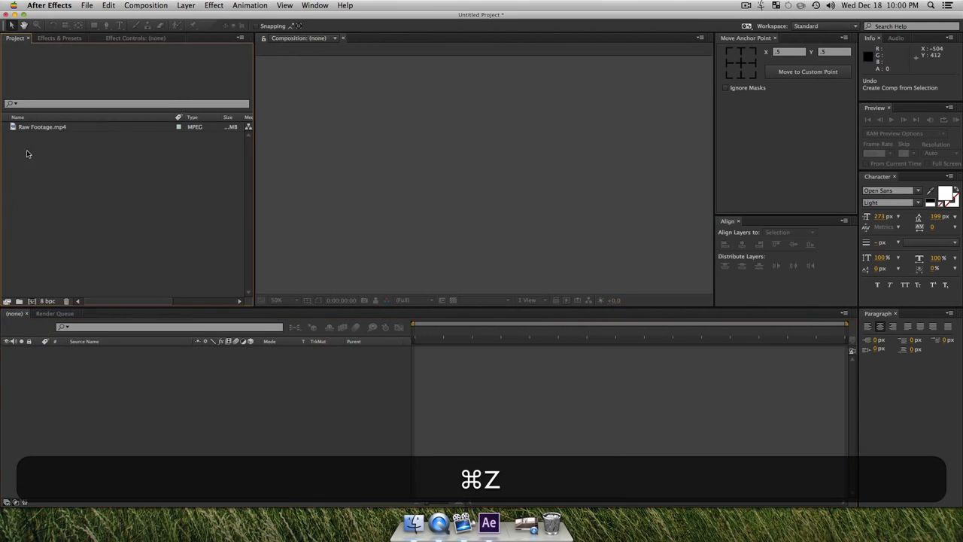
- Create a new composition from Raw Footage.mp4 that takes over the clip's own settings
left_click_drag(39, 133, 39, 155)
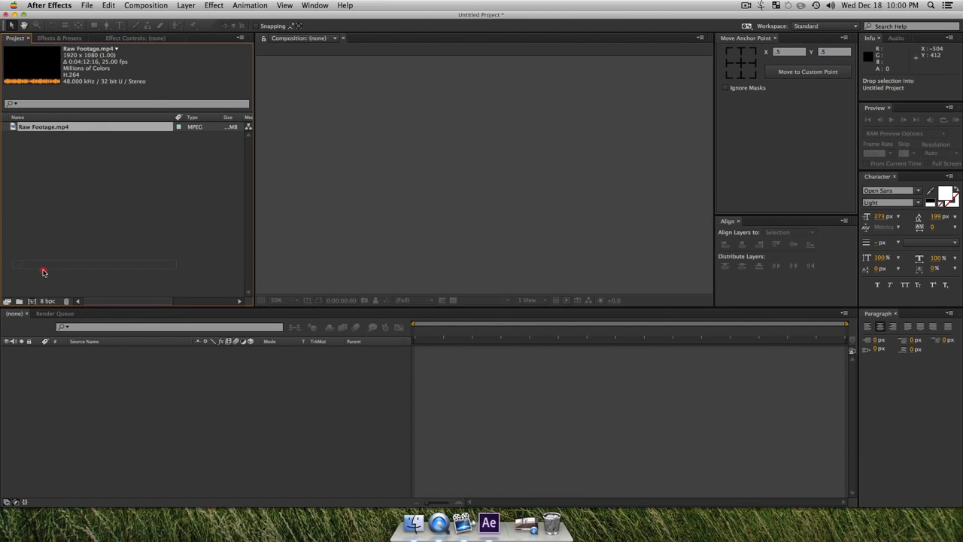
left_click_drag(43, 273, 32, 301)
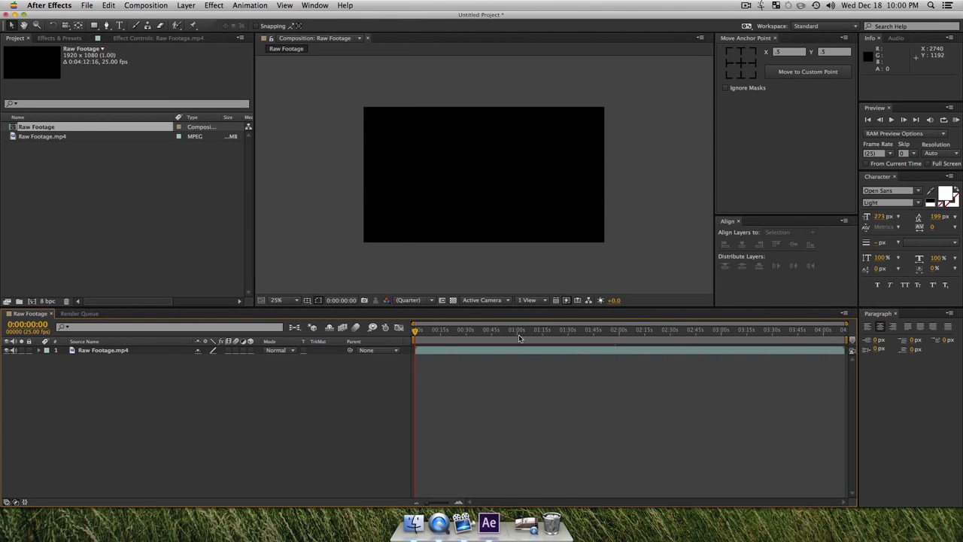
- Scrub and play through the Raw Footage composition to find a suitable skateboarding shot, stopping at 0:02:41:06
left_click_drag(519, 337, 623, 351)
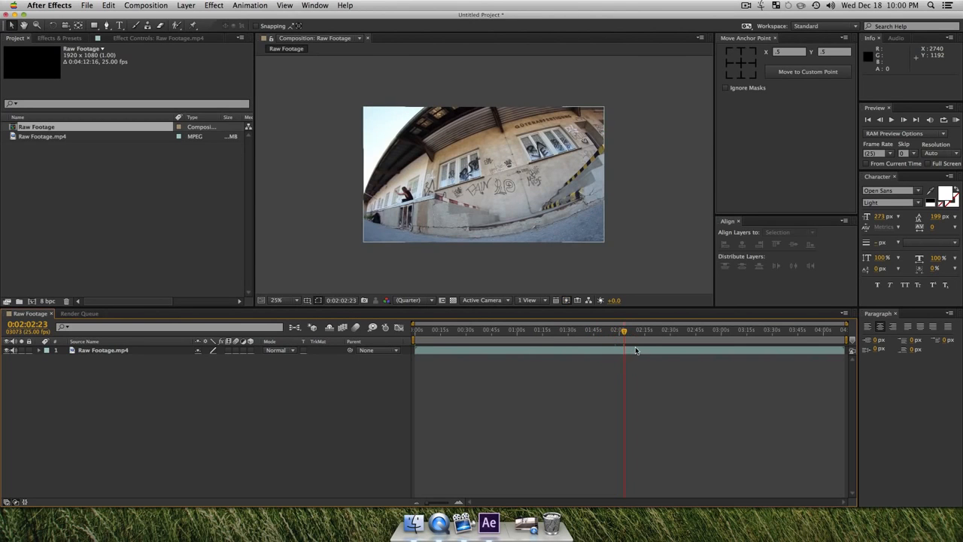
left_click_drag(644, 336, 730, 340)
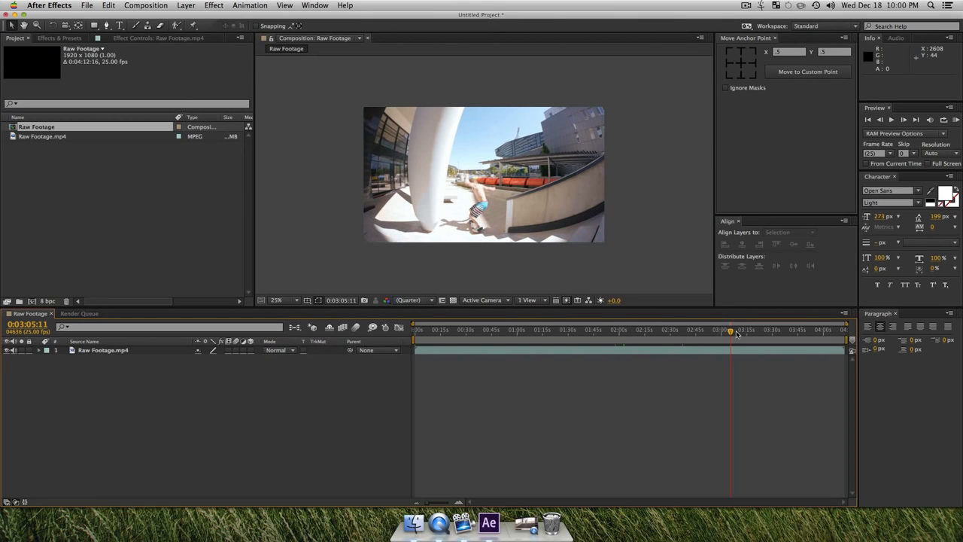
left_click_drag(738, 334, 593, 334)
key("space")
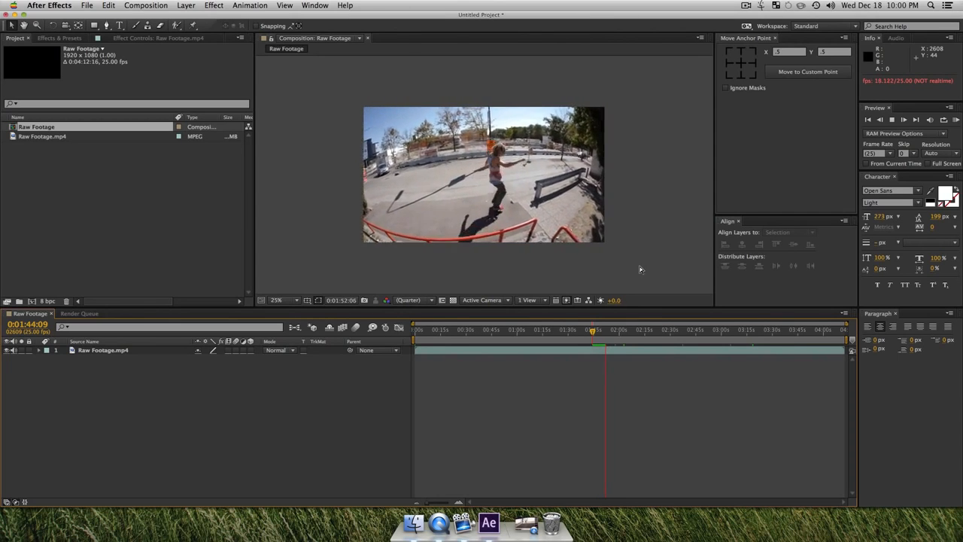
left_click(622, 334)
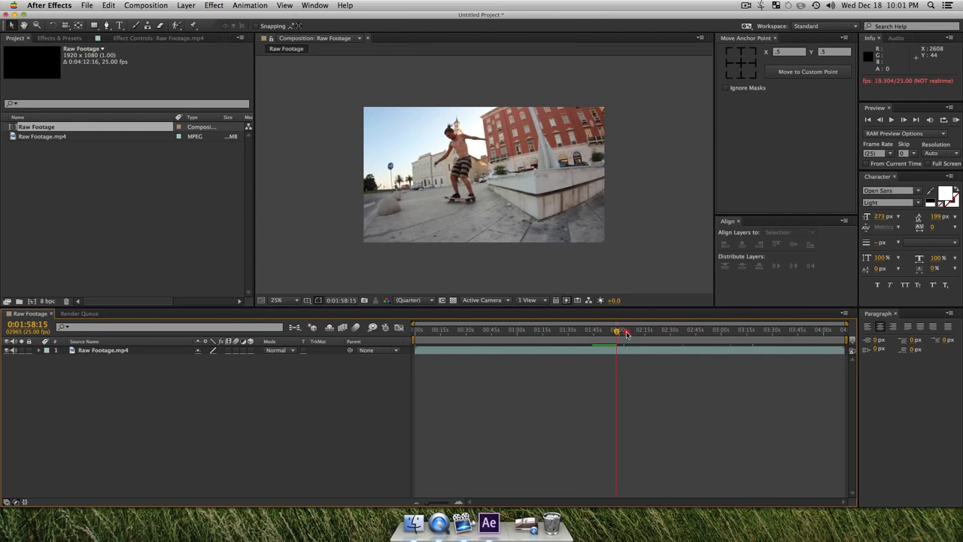
left_click_drag(627, 335, 690, 344)
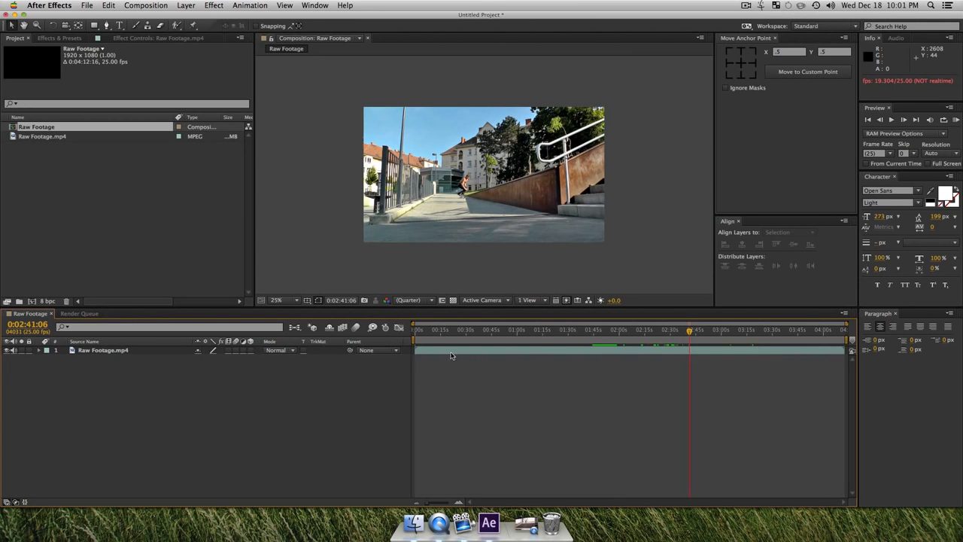
- Trim the start of the Raw Footage.mp4 layer to 0:02:41:06 and start the work area at the same frame
left_click(117, 351)
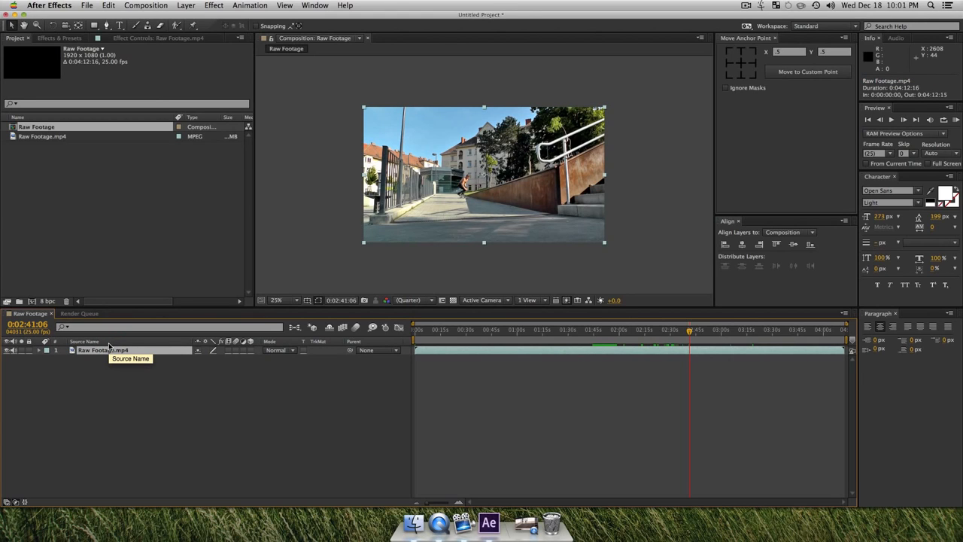
key("alt")
key("alt+bracketleft")
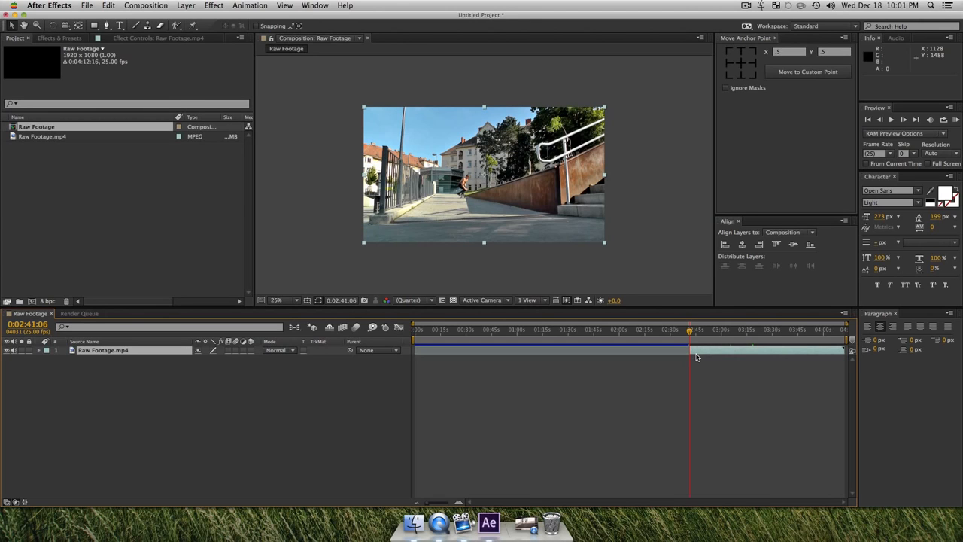
key("i")
left_click_drag(636, 330, 503, 332)
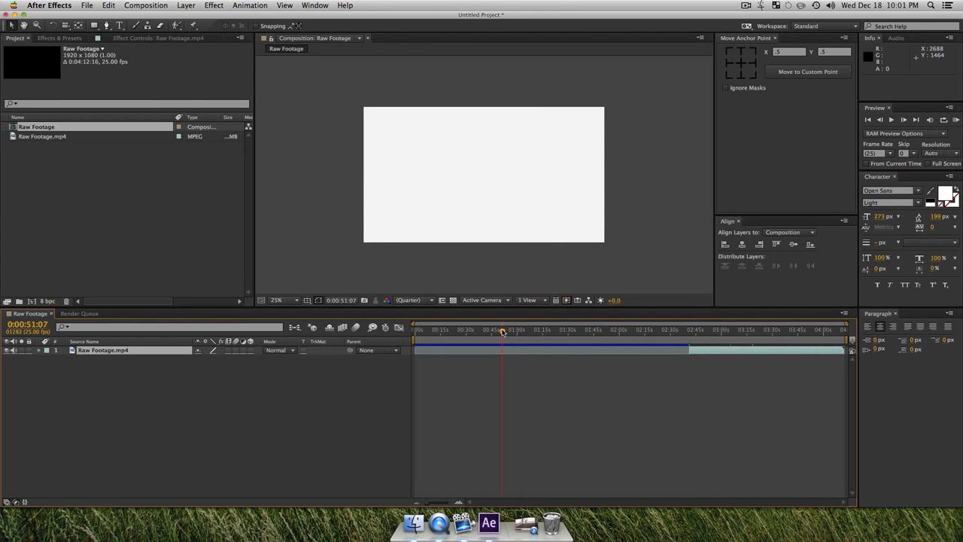
key("i")
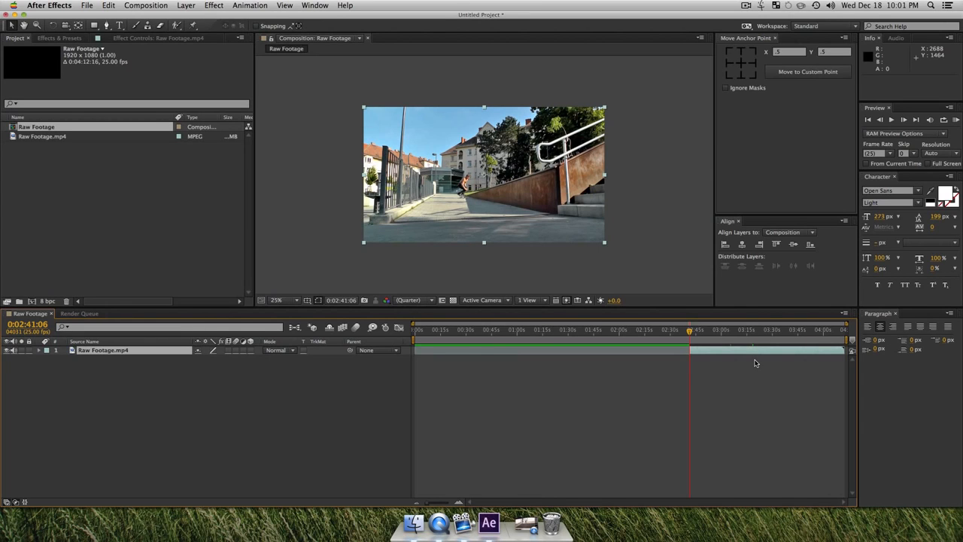
key("b")
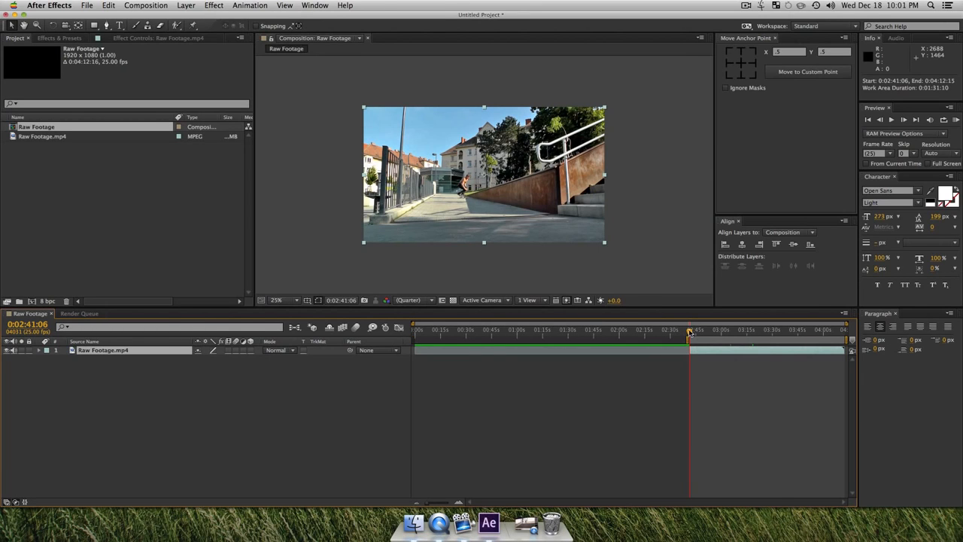
- Trim the end of the layer to 0:02:44:16, once the skateboarder has left the shot, and end the work area there
left_click_drag(690, 332, 693, 335)
key("Page_Down")
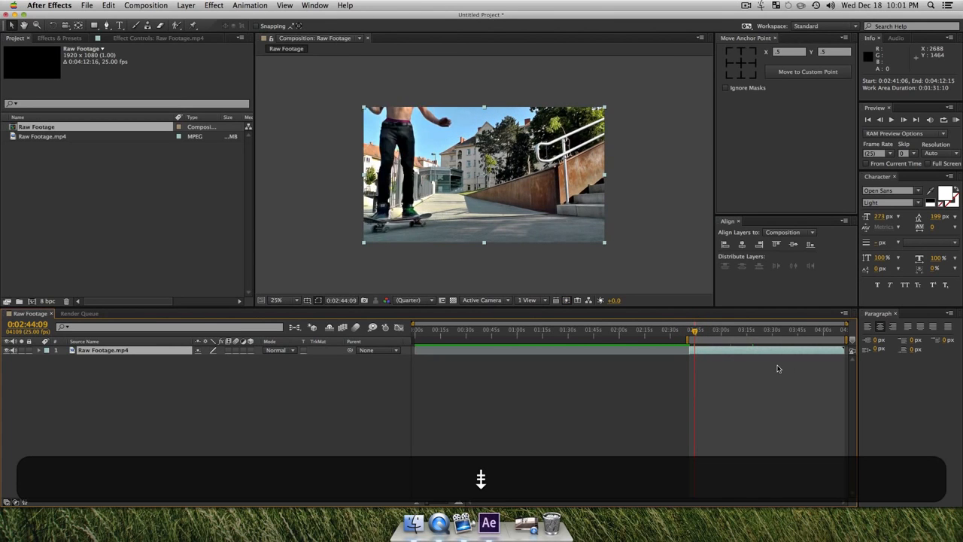
key("Page_Down")
key("Page_Down")
key("Page_Down")
key("Page_Down")
key("Page_Down")
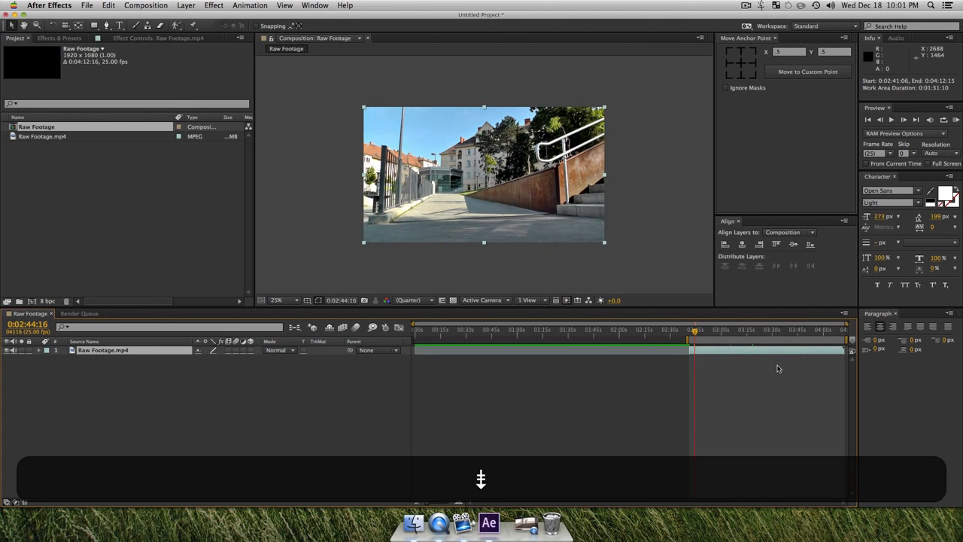
key("alt+bracketright")
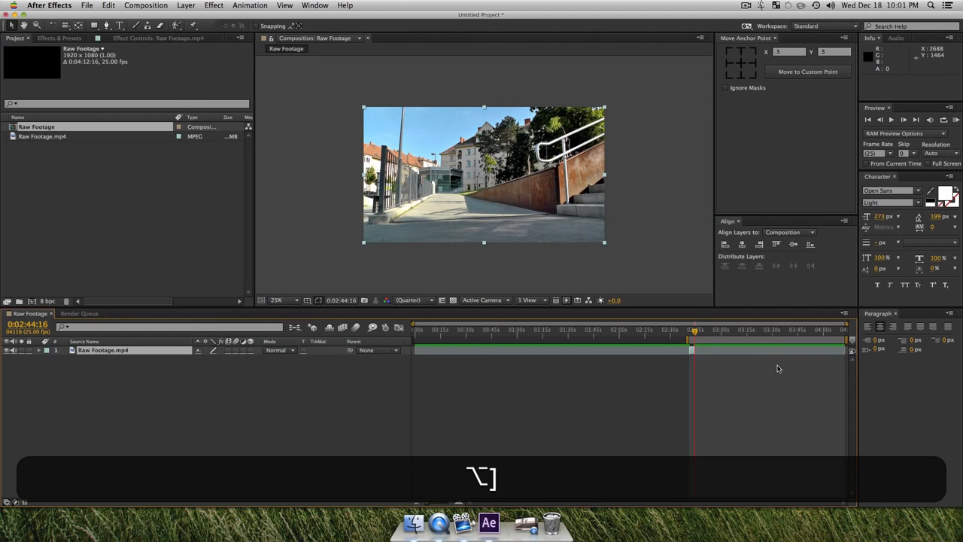
key("n")
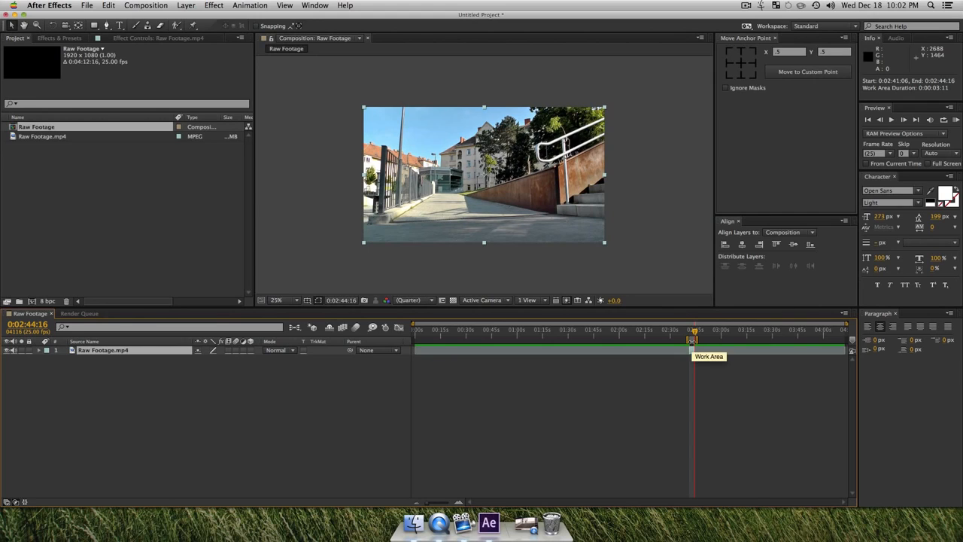
- Trim the composition to the work area and play back the shortened shot
right_click(692, 340)
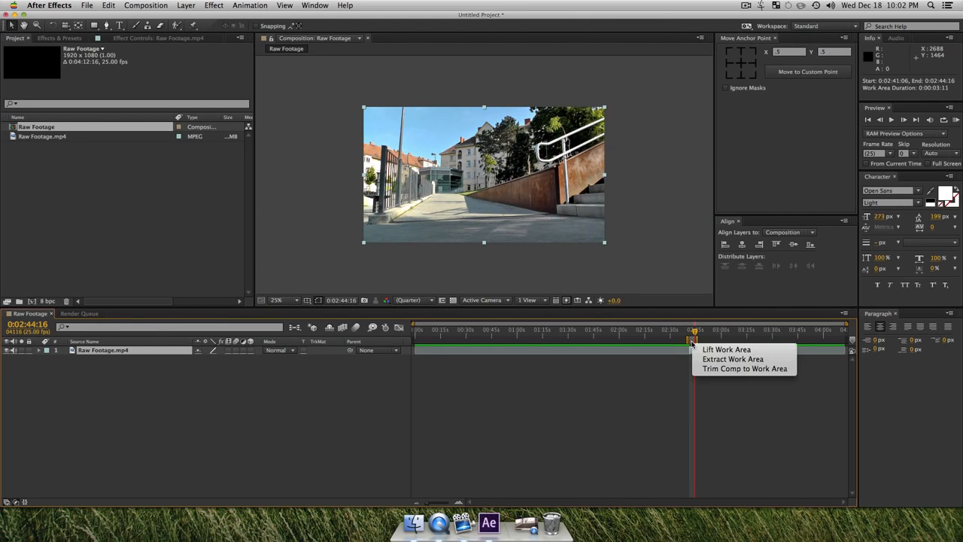
left_click(722, 370)
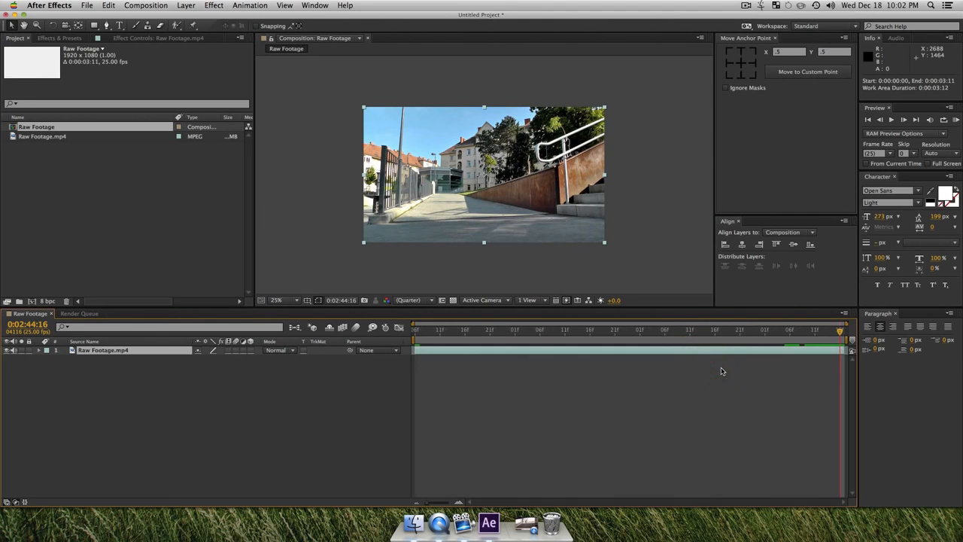
key("space")
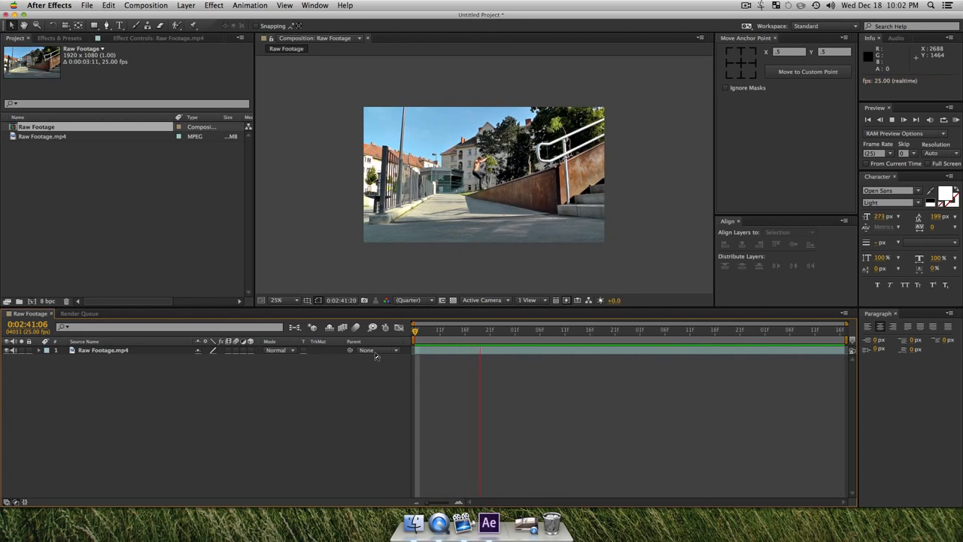
key("space")
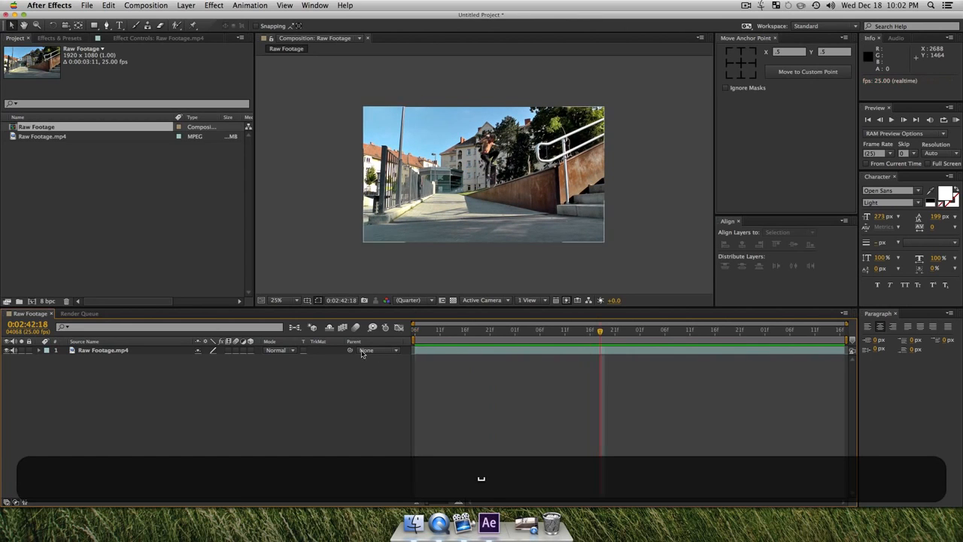
- Select the Raw Footage.mp4 layer and look at the built-in Tracker's options, leaving them unused
left_click(136, 351)
left_click(329, 7)
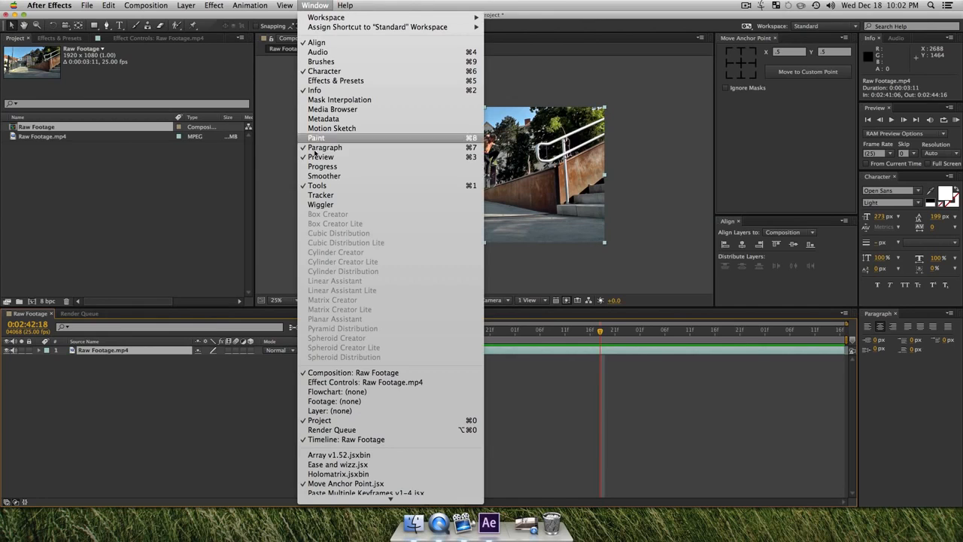
left_click(321, 194)
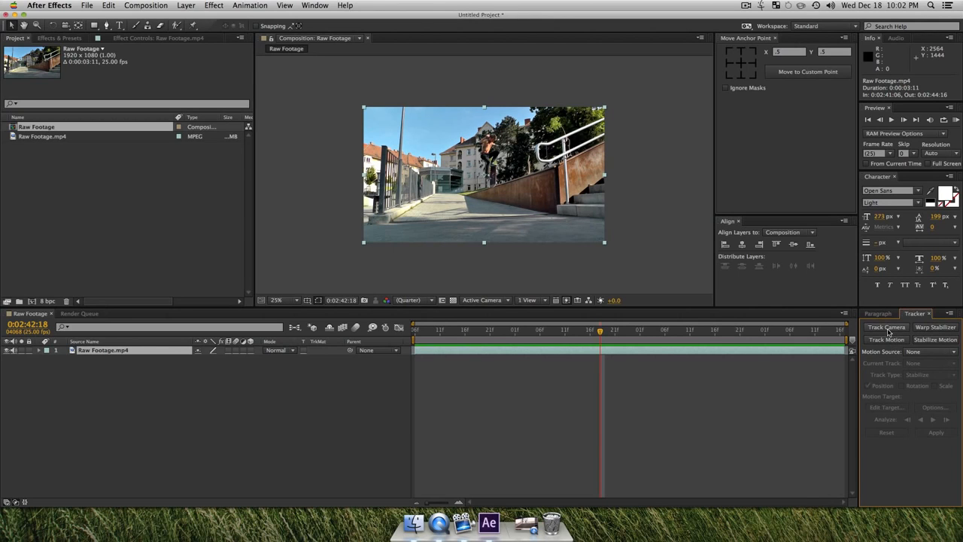
left_click(929, 313)
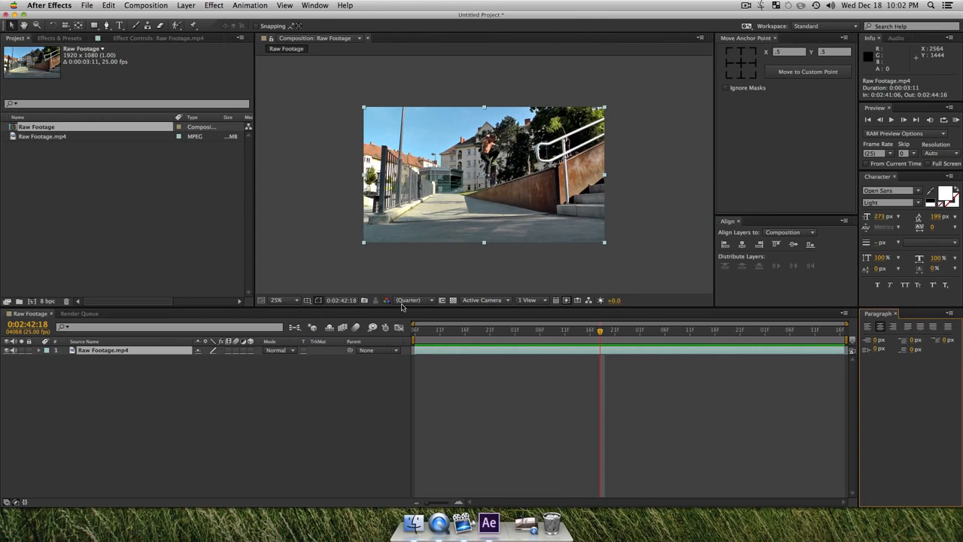
- Send the layer to mocha AE for tracking and create the Raw Footage project with the offered settings
left_click(261, 6)
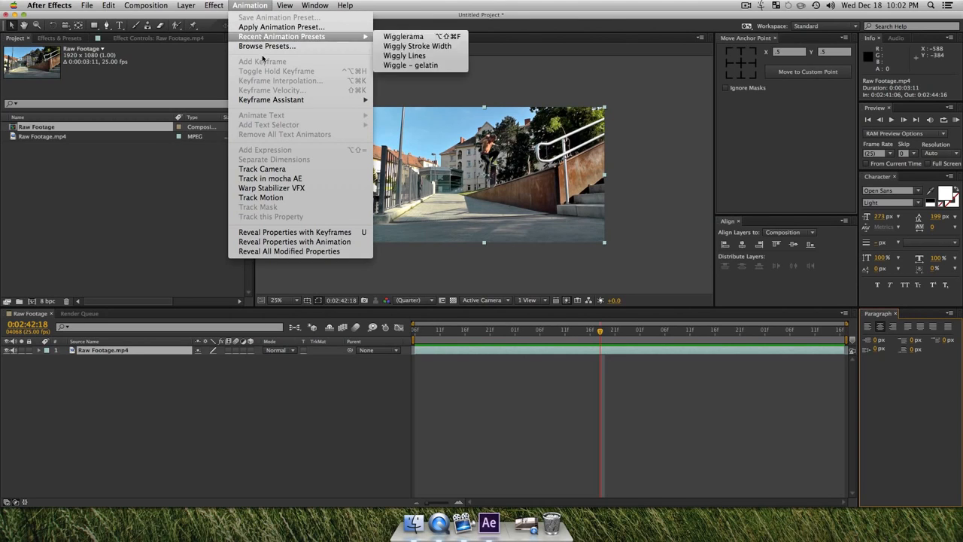
left_click(204, 195)
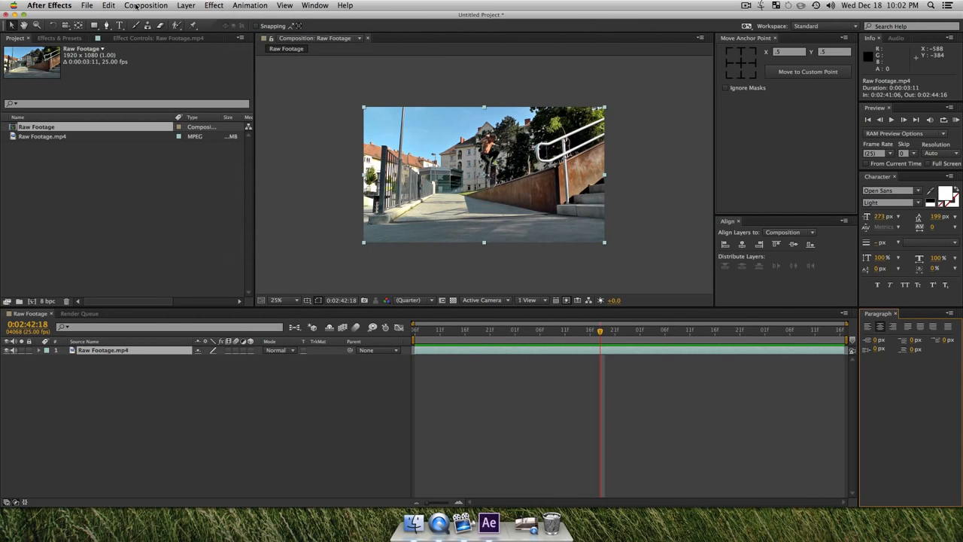
left_click(267, 6)
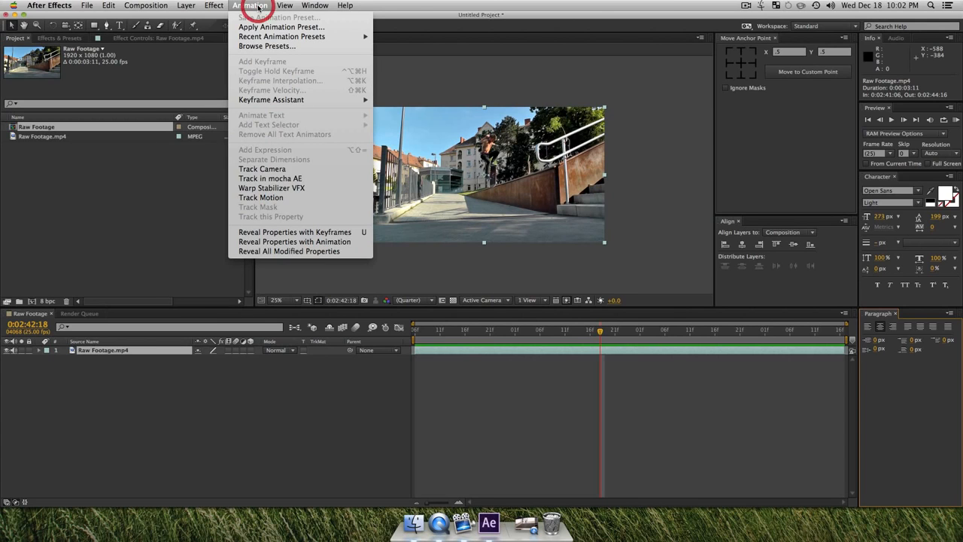
left_click(276, 180)
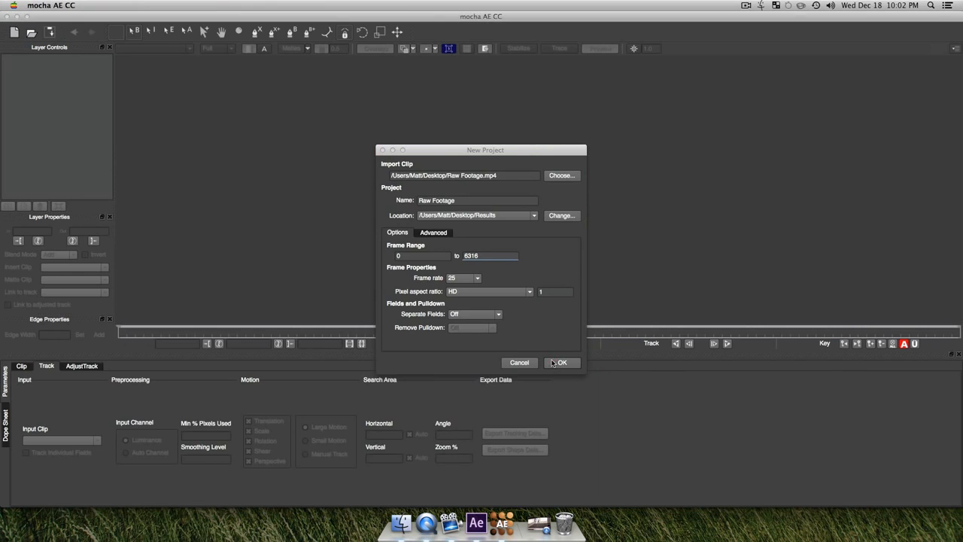
left_click(560, 362)
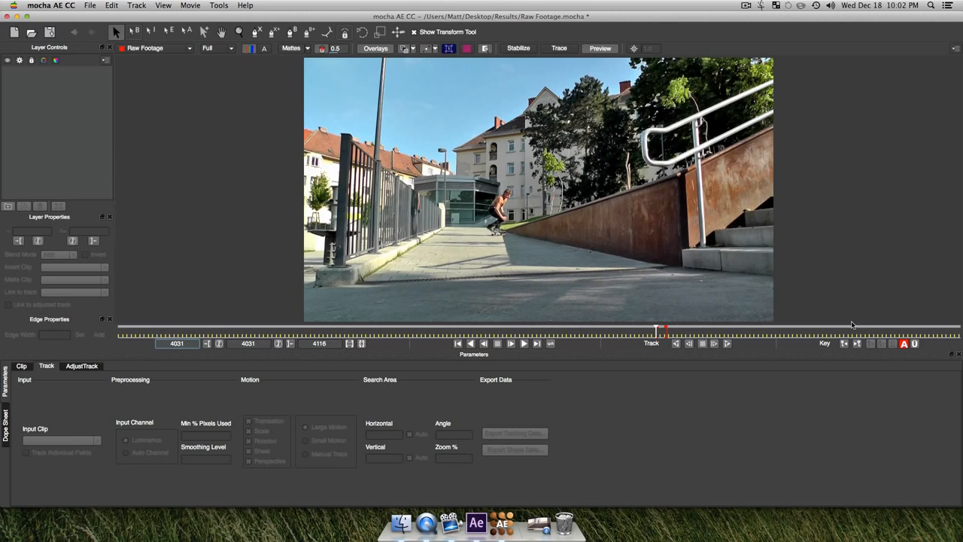
- Scrub through the shot to frame 4097, where the skateboarder is large and fully in view
left_click(657, 332)
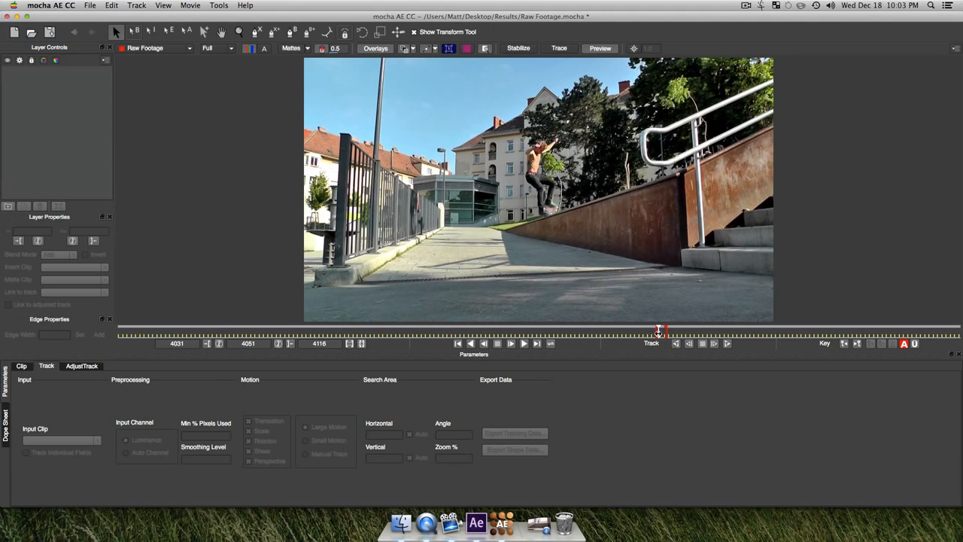
left_click_drag(659, 331, 661, 332)
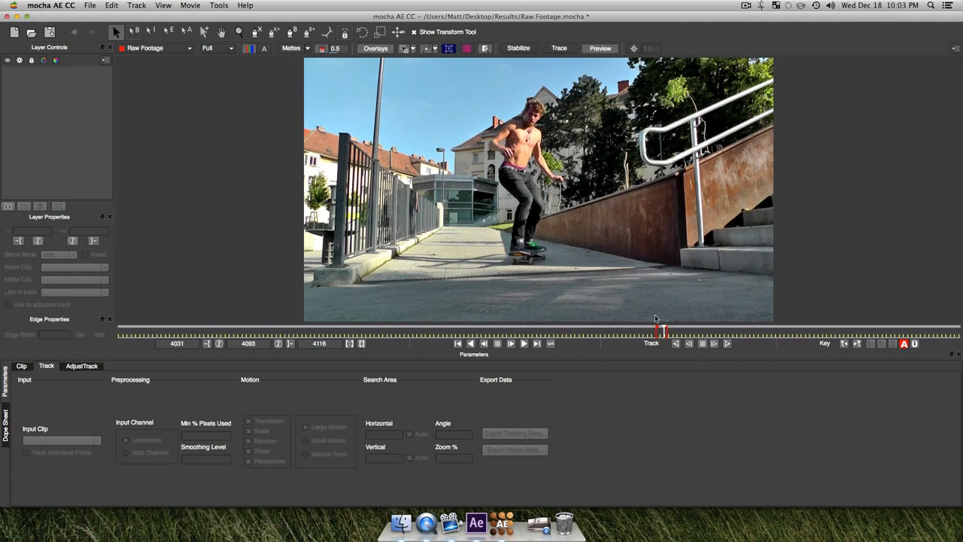
left_click_drag(662, 332, 663, 332)
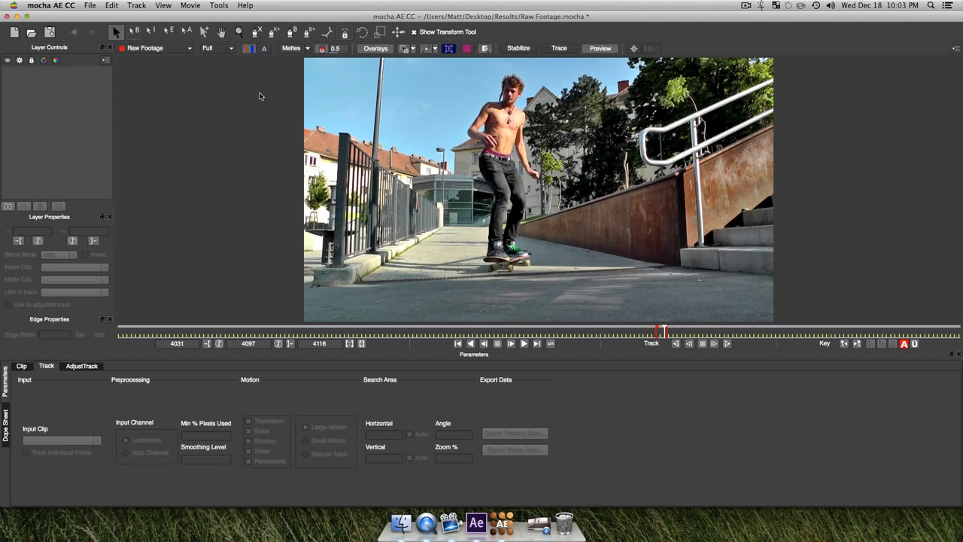
- Start an X-Spline at the skateboard and trace the skater's leg, waist and hand on the side facing the wall
left_click(258, 33)
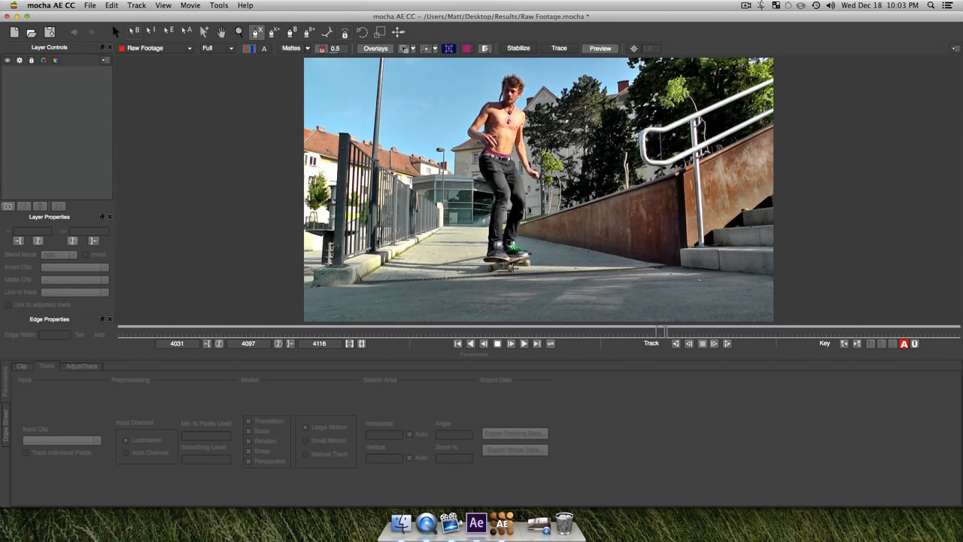
left_click(513, 268)
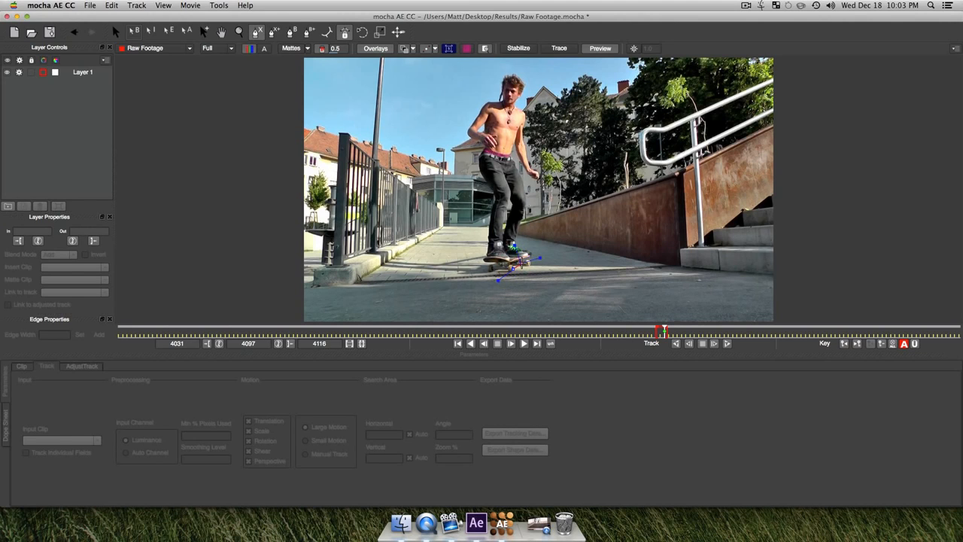
left_click(525, 265)
left_click(531, 264)
left_click(533, 253)
left_click(520, 225)
left_click(527, 206)
left_click(524, 186)
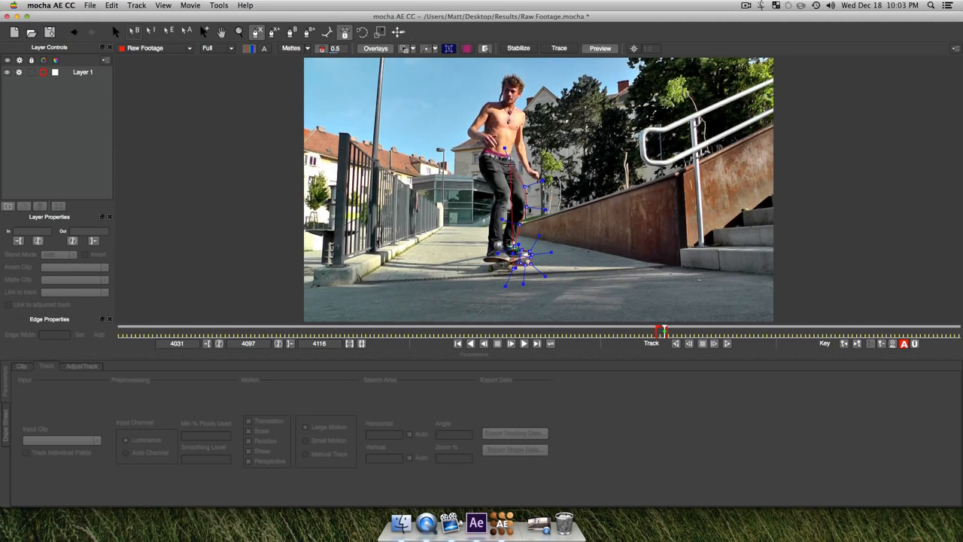
left_click(514, 162)
left_click(514, 150)
left_click(514, 148)
left_click(522, 161)
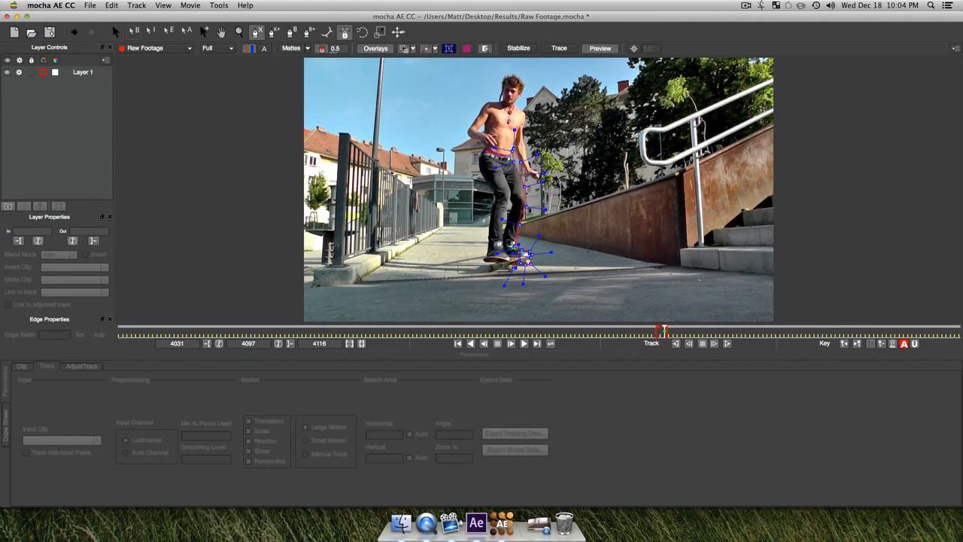
left_click(528, 177)
left_click(542, 182)
left_click(538, 172)
left_click(524, 145)
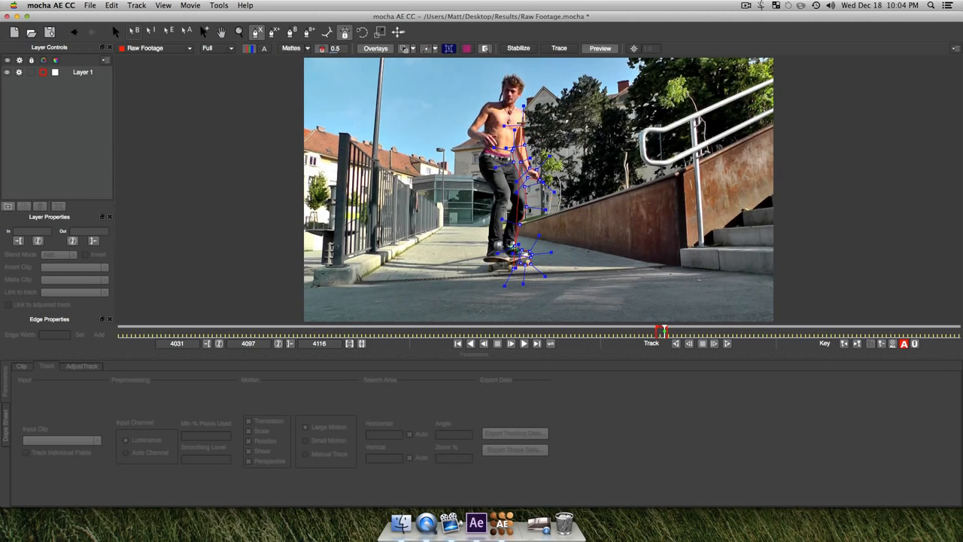
- Continue the spline over the shoulder, around the head and down around the arm facing the fence
left_click(524, 115)
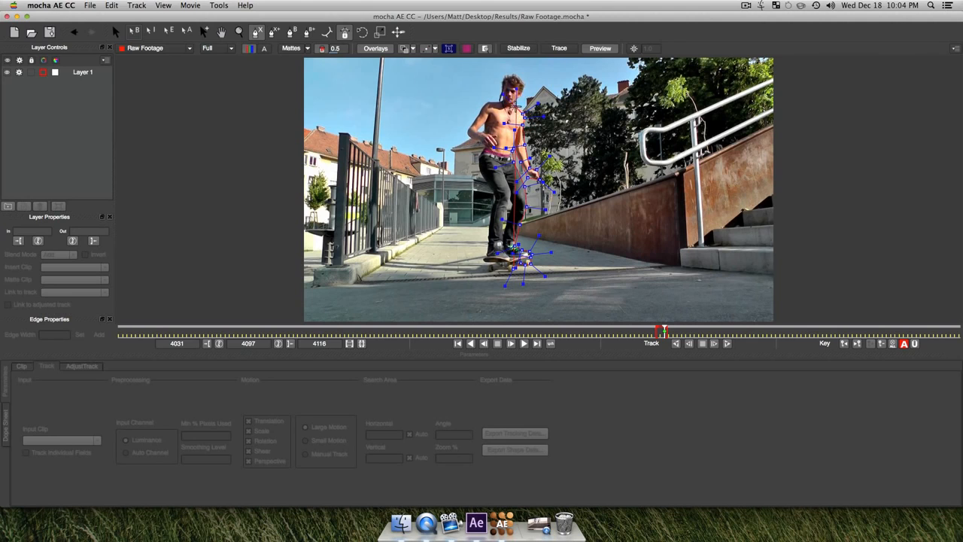
left_click(516, 107)
left_click(520, 100)
left_click(512, 76)
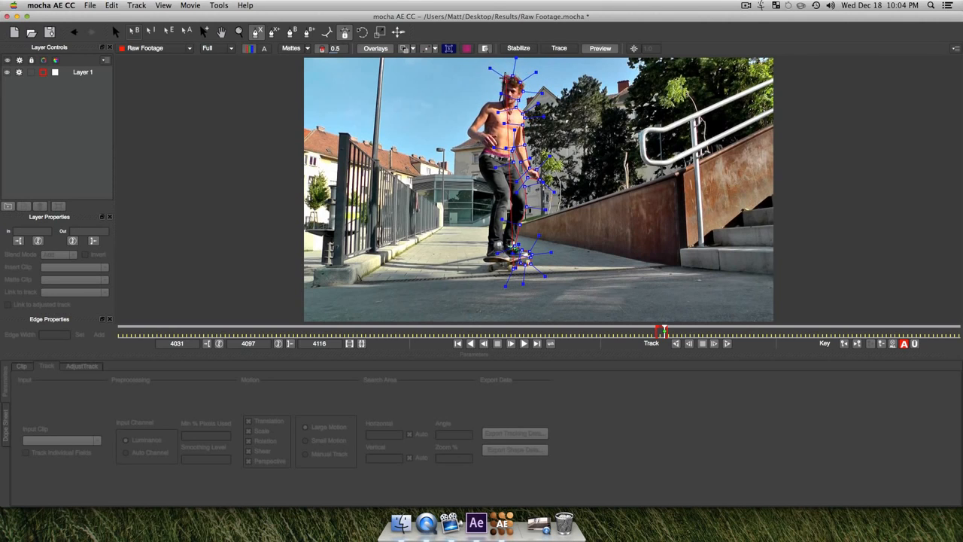
left_click(505, 81)
left_click(502, 92)
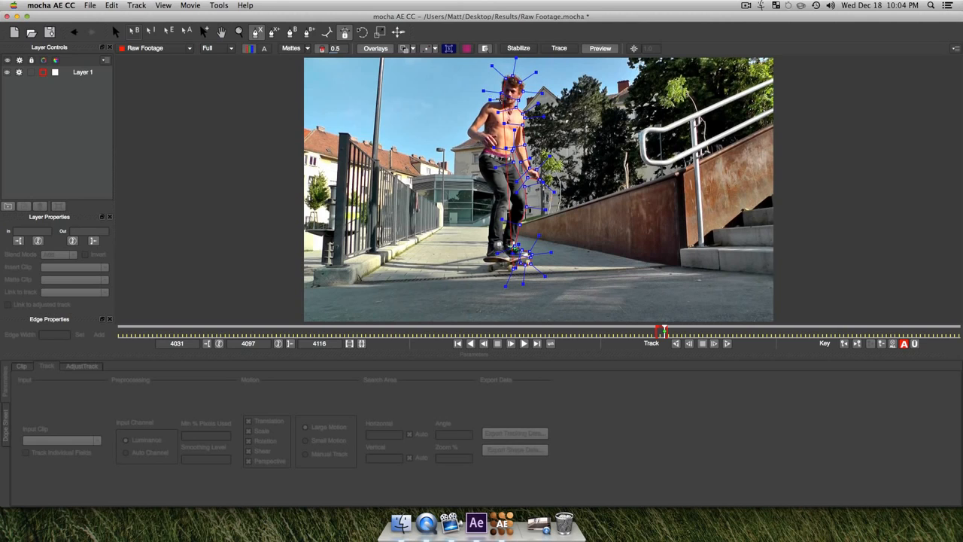
left_click(485, 102)
left_click(477, 138)
left_click(492, 142)
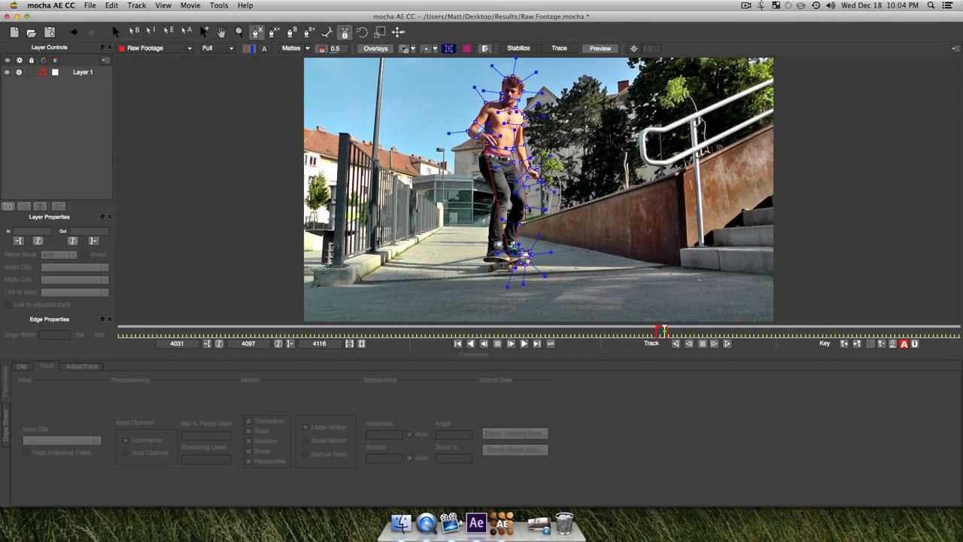
- Trace the fence-side hip and leg down to the skateboard and close the spline around the skateboarder
left_click(482, 150)
left_click(479, 155)
left_click(482, 172)
left_click(494, 205)
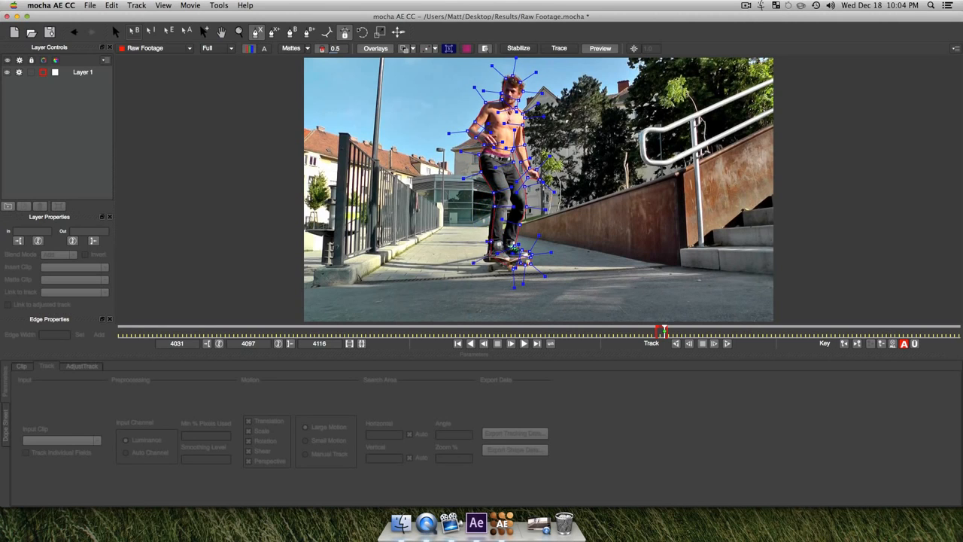
left_click(491, 241)
left_click(486, 260)
left_click(485, 259)
left_click_drag(500, 265, 502, 267)
mouse_move(501, 266)
left_mouse_down()
mouse_move(506, 254)
mouse_move(516, 271)
left_mouse_up()
left_click(514, 268)
left_click(496, 263)
right_click(516, 268)
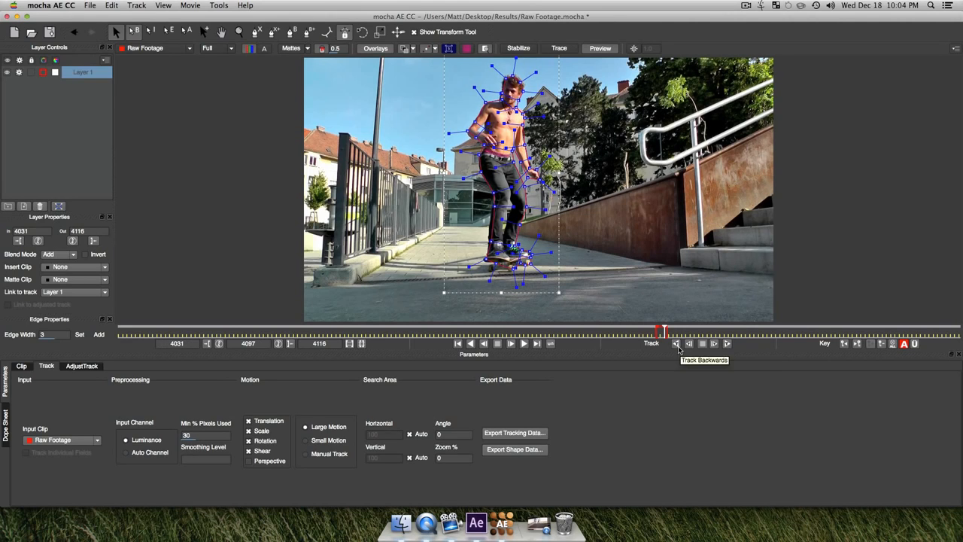
- Track the full-body spline layer forwards to the end of the shot and backwards to its start
left_click(726, 344)
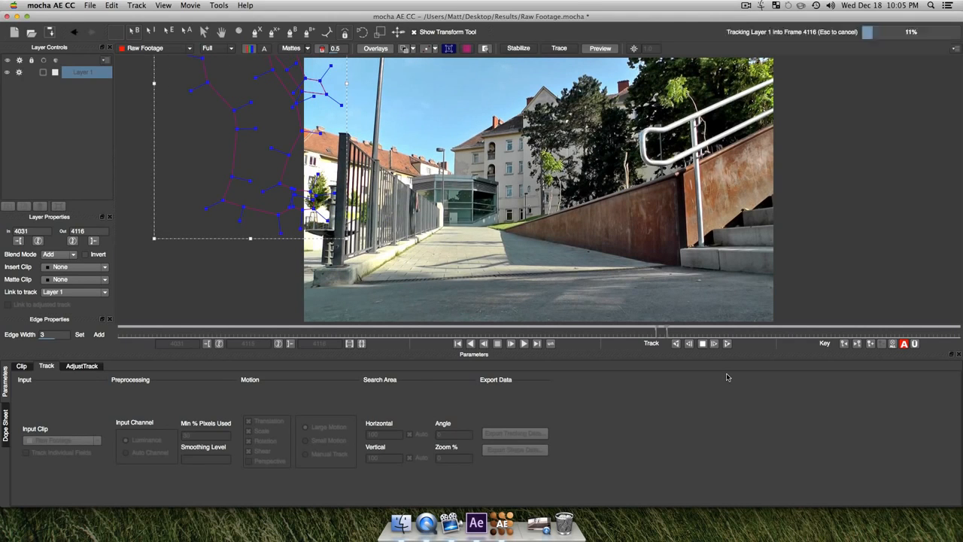
left_click(676, 343)
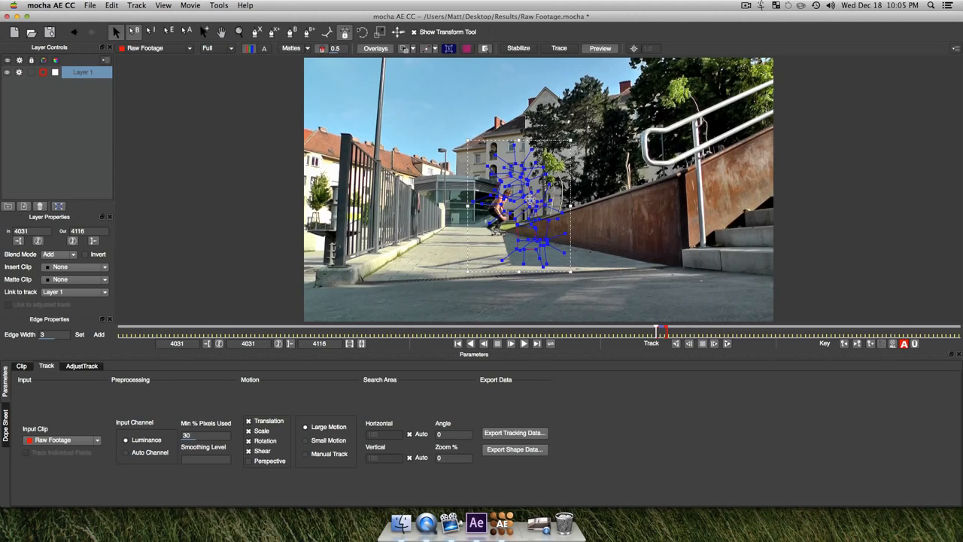
- Delete the tracked spline layer that no longer fits the skateboarder
right_click(533, 198)
mouse_move(562, 225)
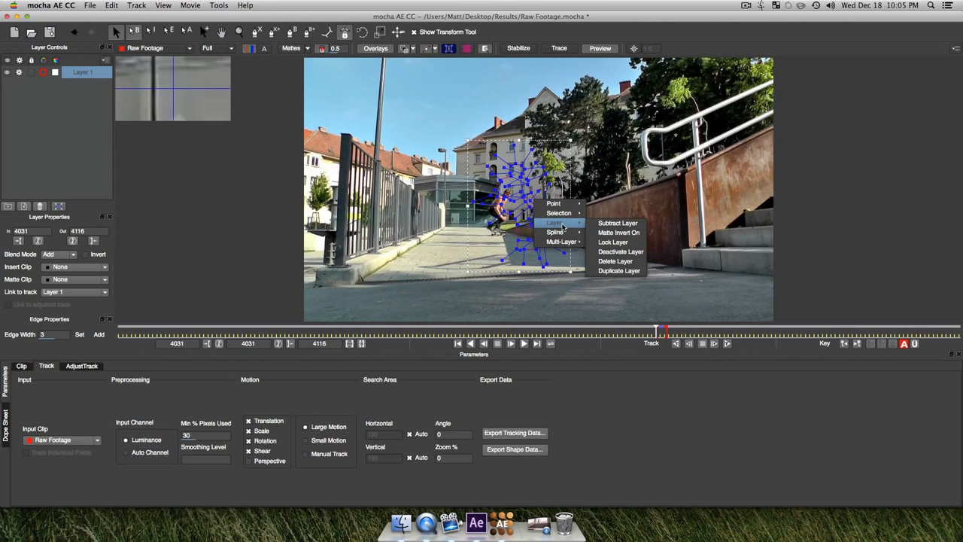
left_click(521, 191)
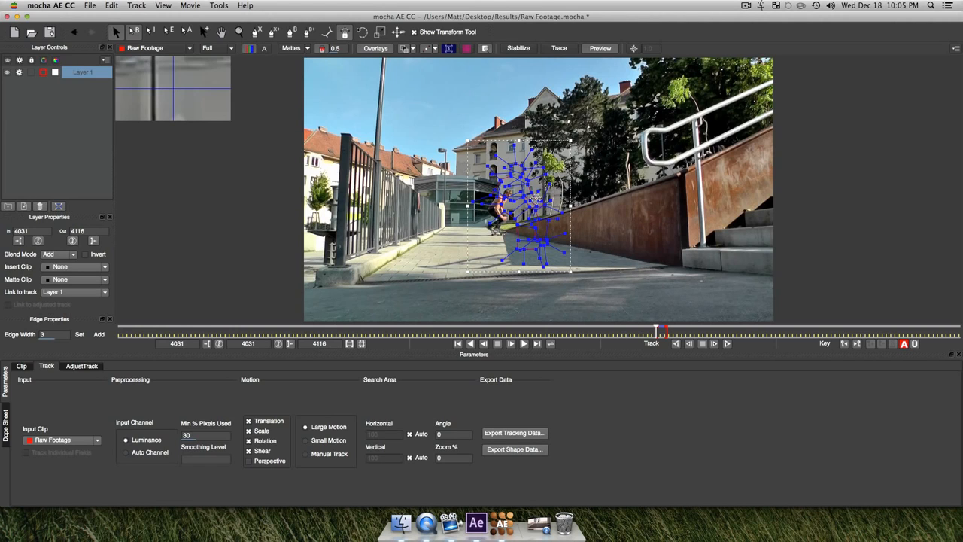
right_click(536, 197)
mouse_move(575, 224)
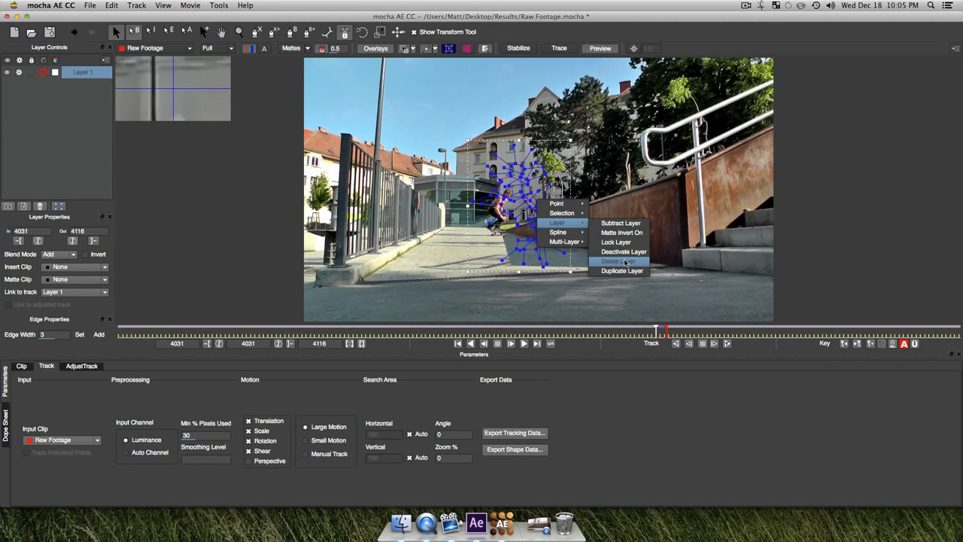
left_click(624, 262)
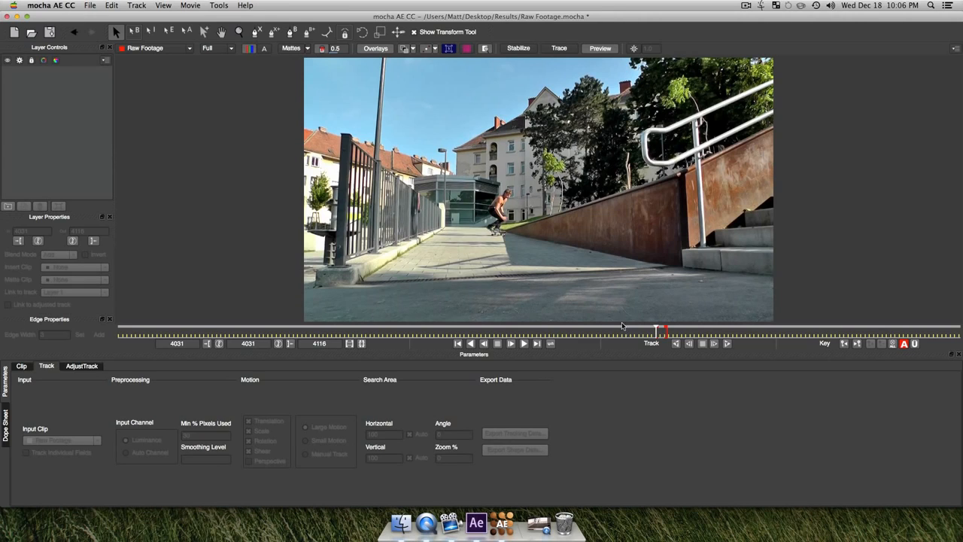
- Move to frame 4051, where the skateboarder is just above the sloping wall, with him enlarged for tracing
left_click_drag(656, 331, 661, 332)
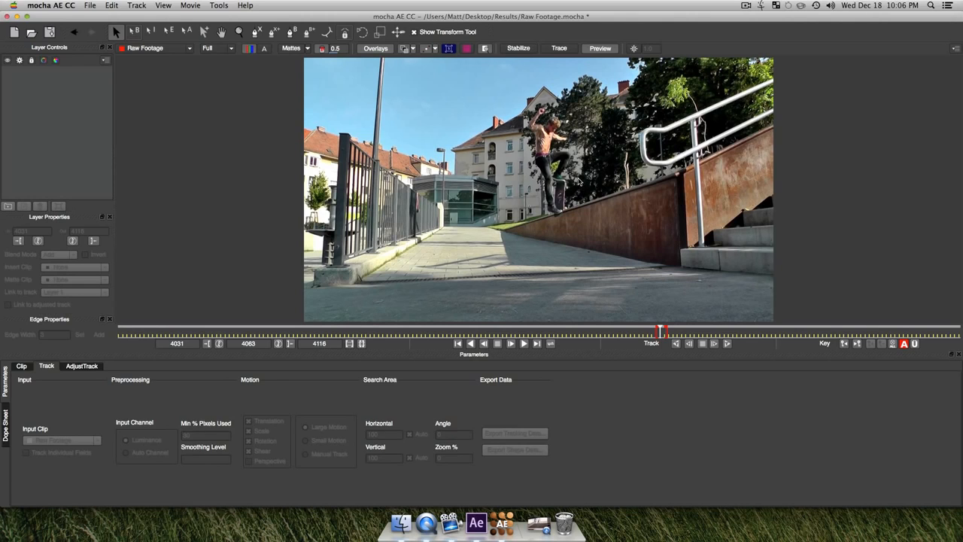
key("x")
key("z")
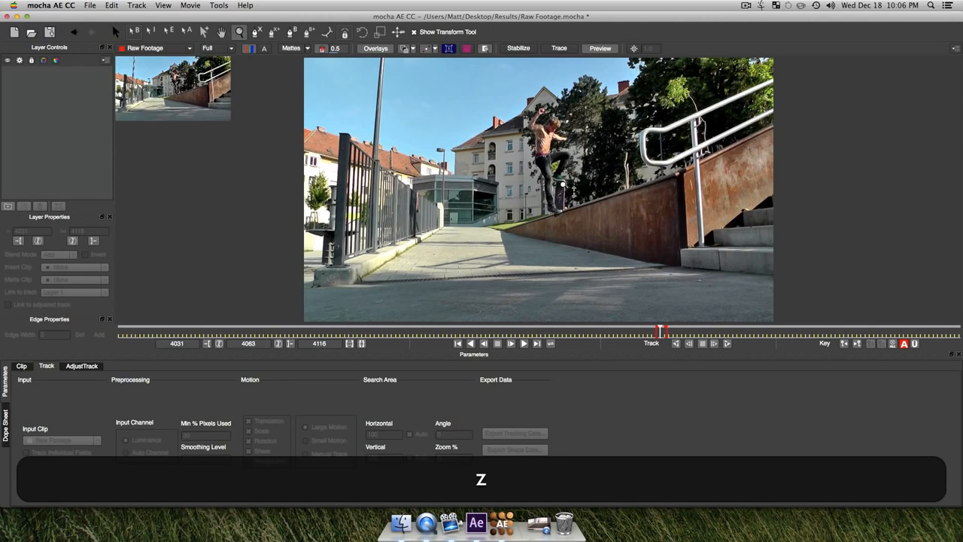
key("z")
left_click_drag(561, 190, 541, 155)
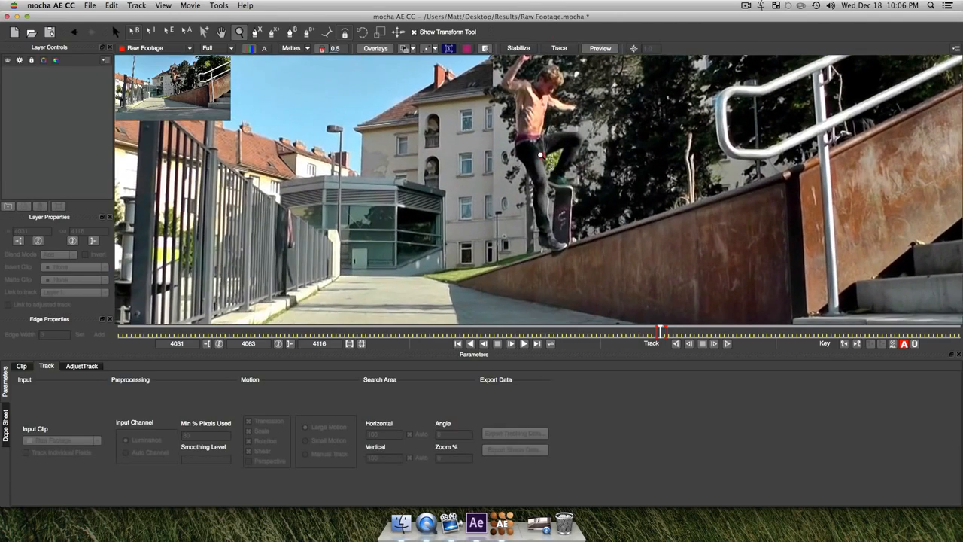
key("x")
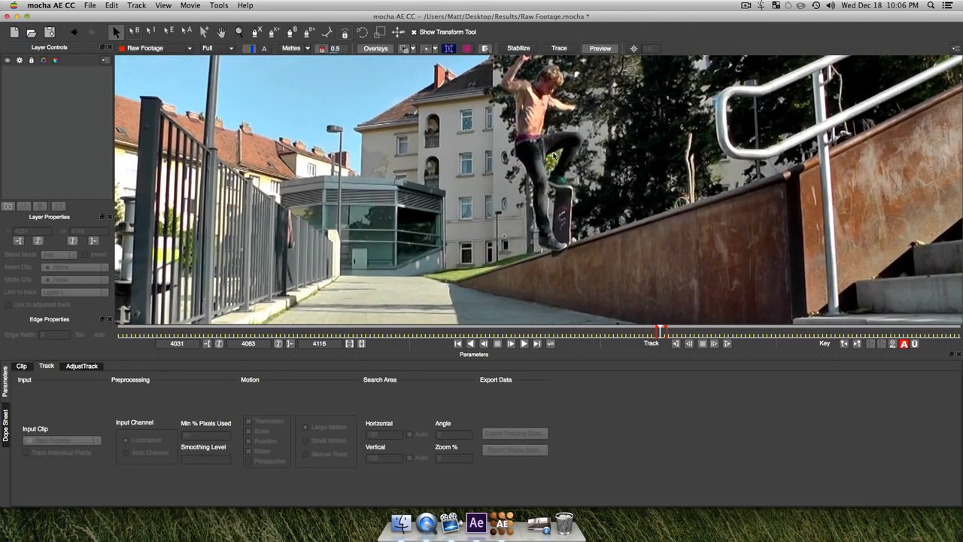
left_click_drag(553, 154, 560, 188)
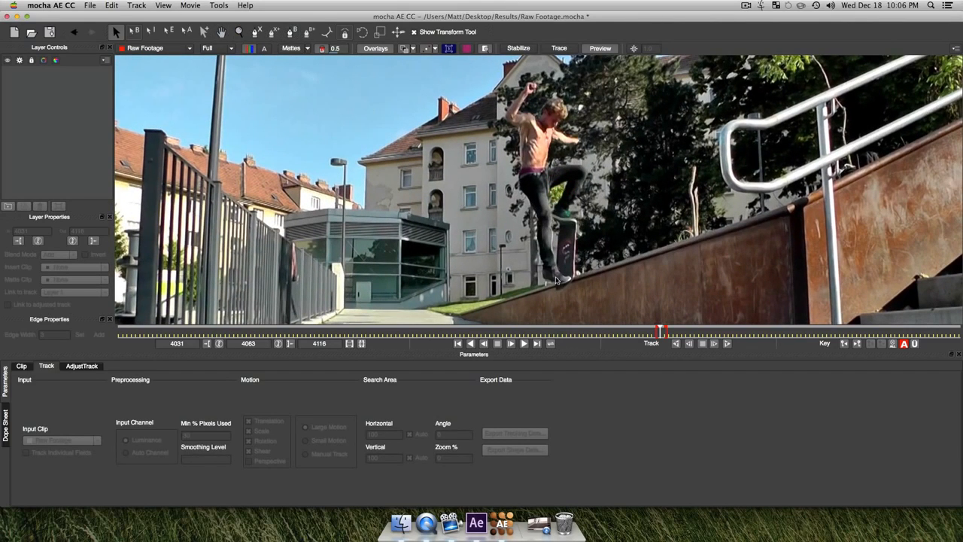
left_click_drag(660, 332, 658, 332)
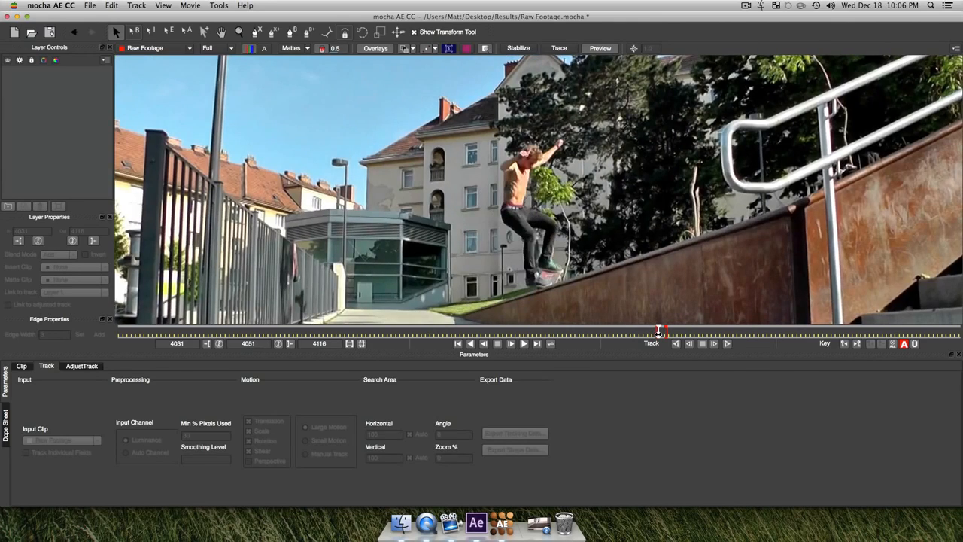
- Start a new X-Spline at the skateboard and trace up the skater's wall-side leg to the waist
left_click(256, 33)
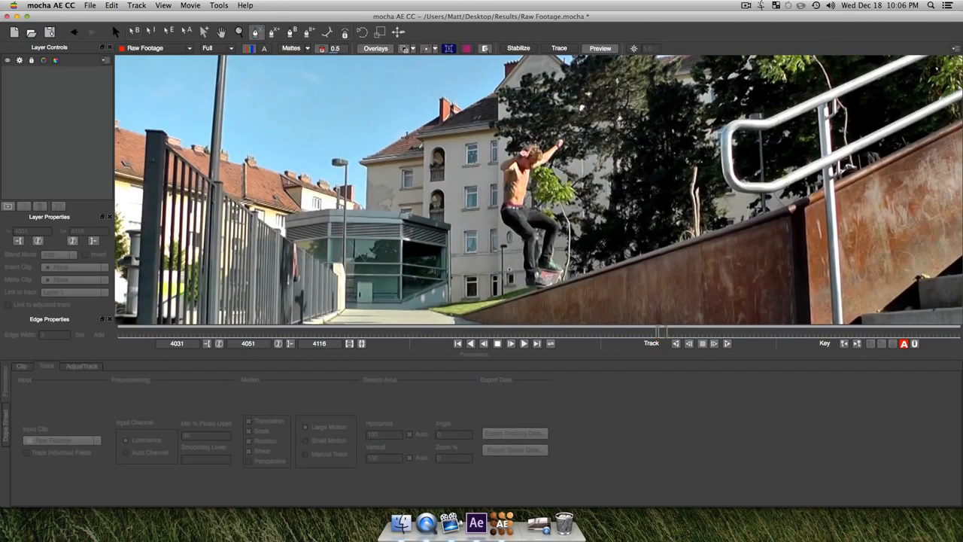
left_click(555, 287)
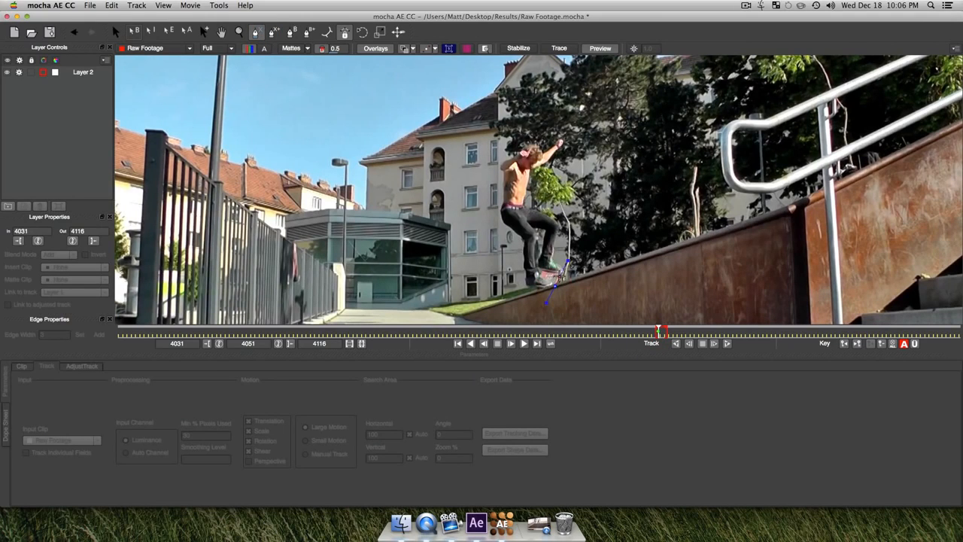
left_click(560, 276)
left_click(563, 267)
left_click(552, 261)
left_click(561, 216)
left_click(514, 204)
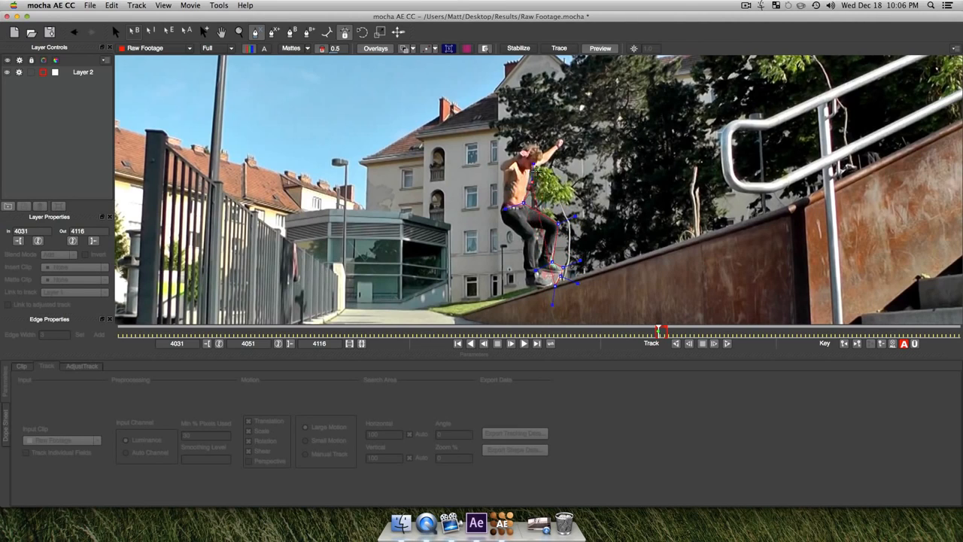
- Continue the spline around the raised arm, head, back and hip, and close it at the skateboard
left_click(550, 160)
left_click(560, 143)
left_click(509, 139)
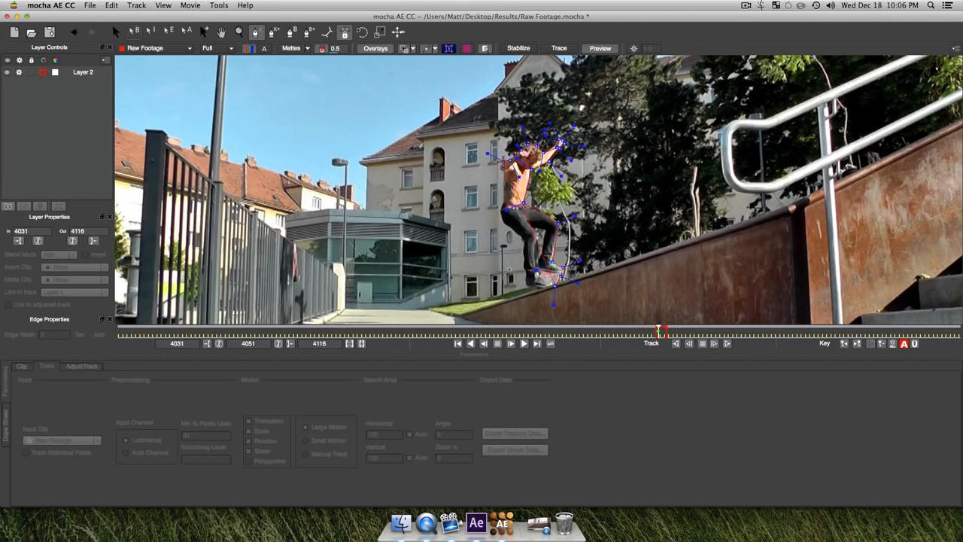
left_click(501, 162)
left_click(503, 172)
left_click(504, 201)
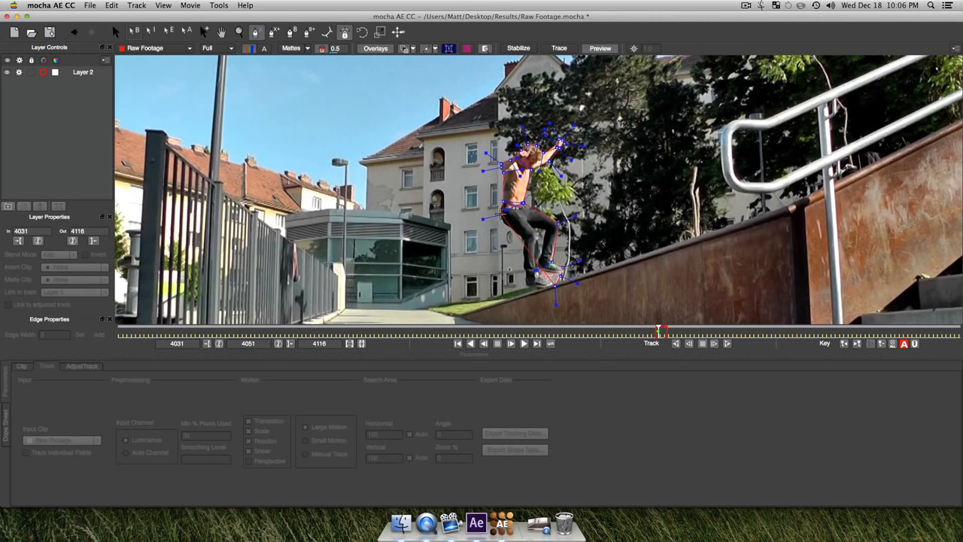
left_click(502, 214)
right_click(552, 286)
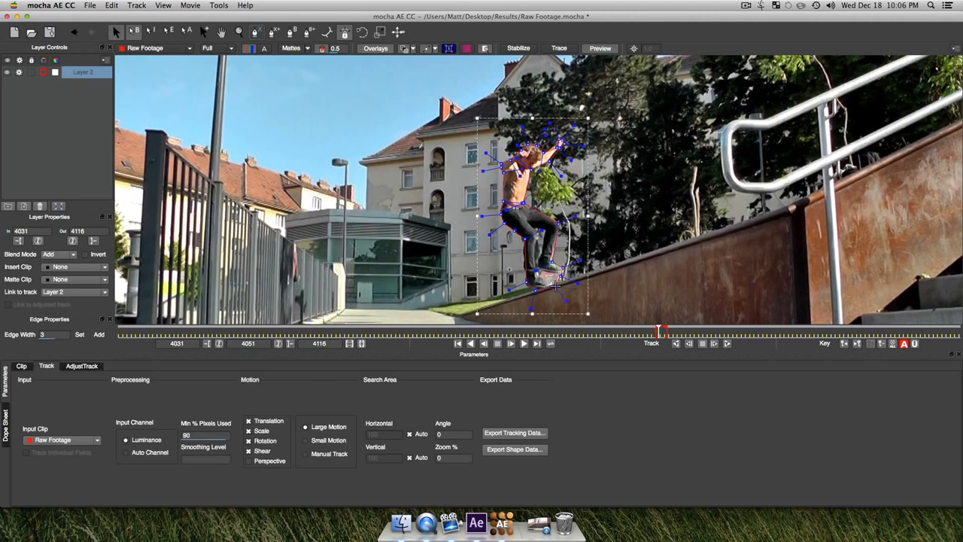
- Track the new skateboarder spline from frame 4051 forwards to frame 4116, and back to frame 4031
left_click(726, 344)
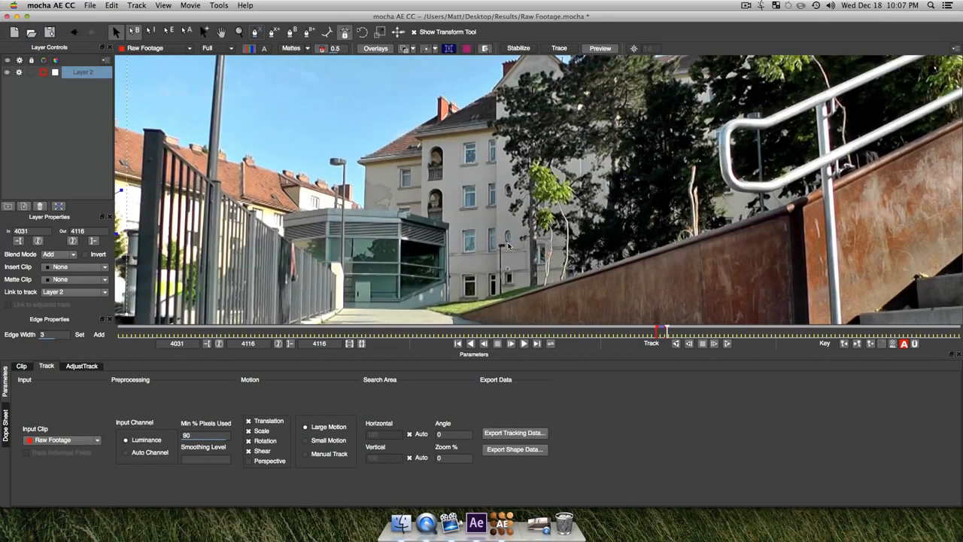
key("z")
left_click_drag(514, 267, 550, 373)
key("x")
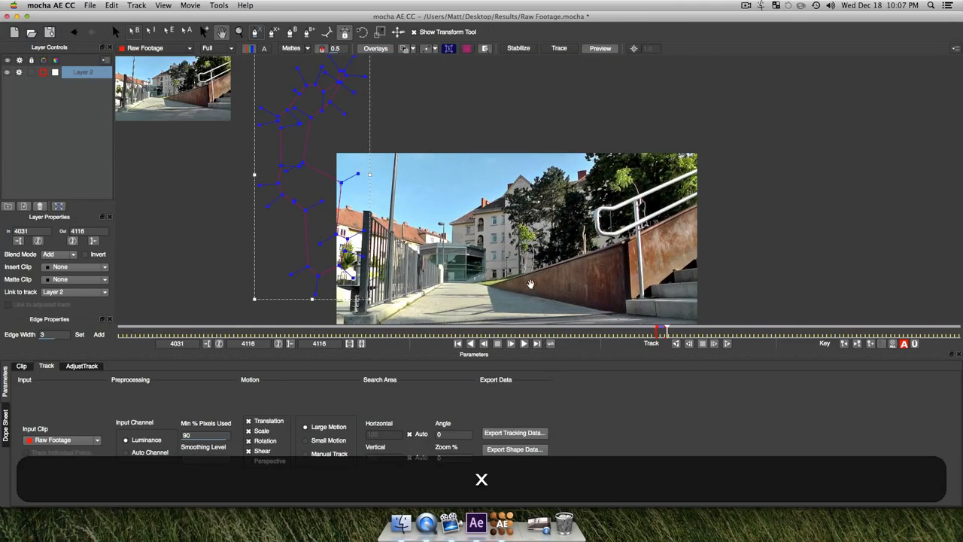
left_click_drag(531, 284, 530, 225)
key("q")
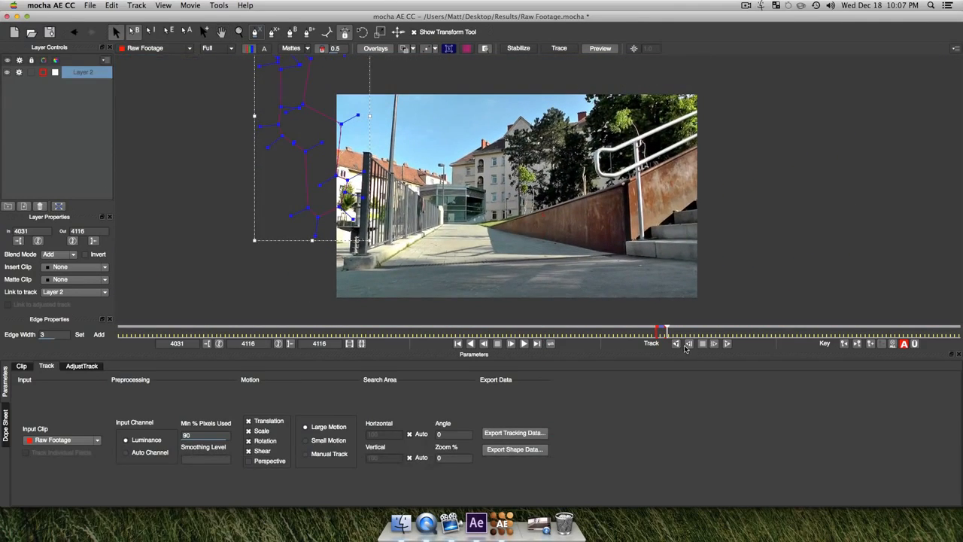
left_click(677, 343)
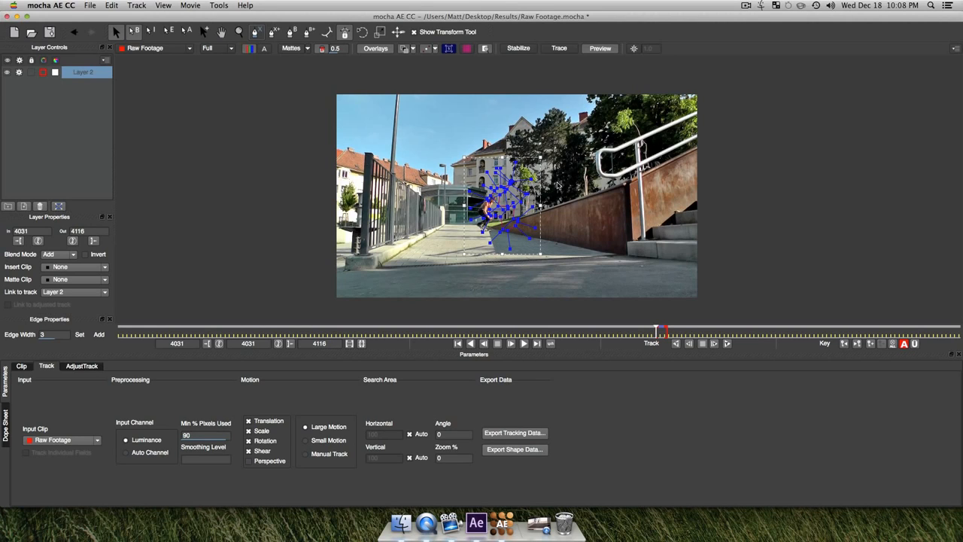
- Export the tracking data as After Effects Transform Data (anchor point, position, scale and rotation), copying it to the clipboard
left_click(528, 437)
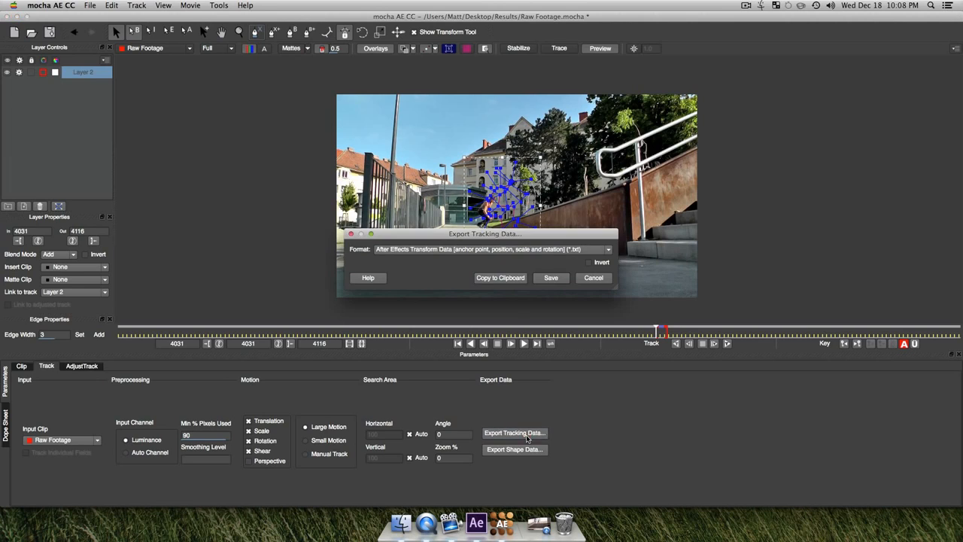
left_click(536, 251)
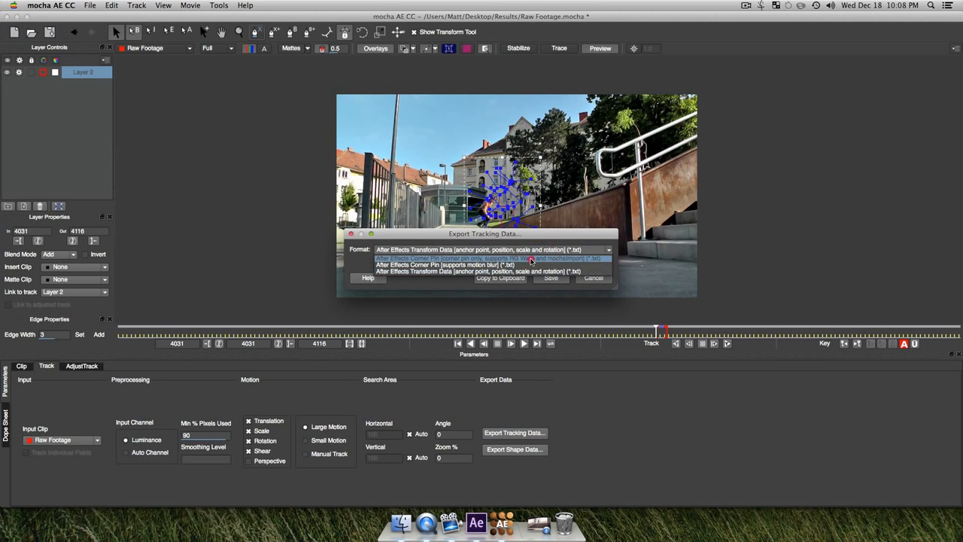
left_click(534, 258)
left_click(430, 251)
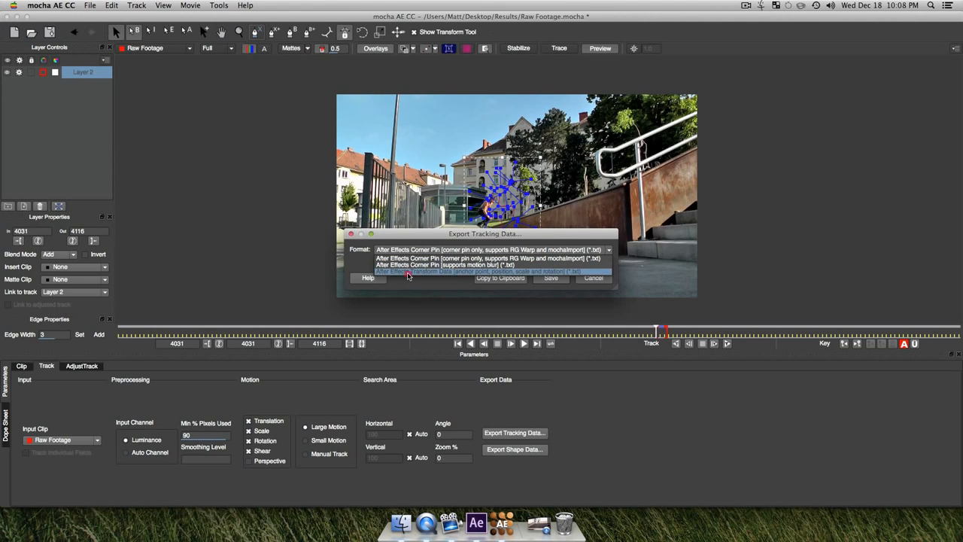
left_click(407, 272)
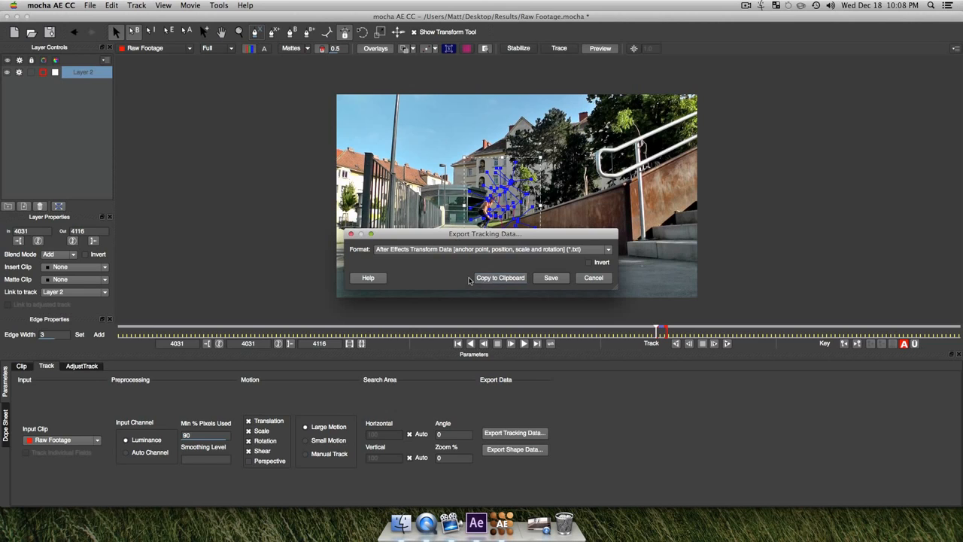
left_click(498, 277)
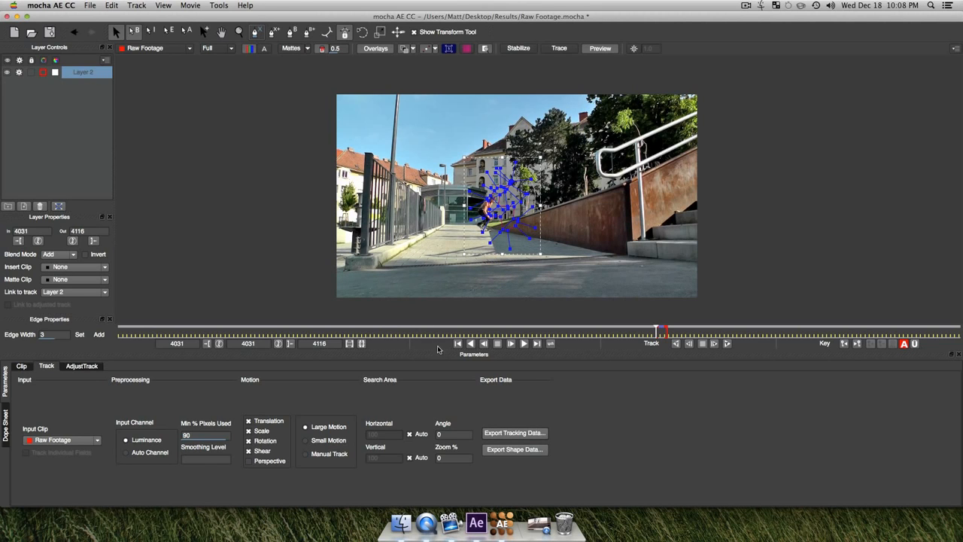
- Switch to After Effects and add a null object to the Raw Footage composition
left_click(478, 524)
left_click(253, 436)
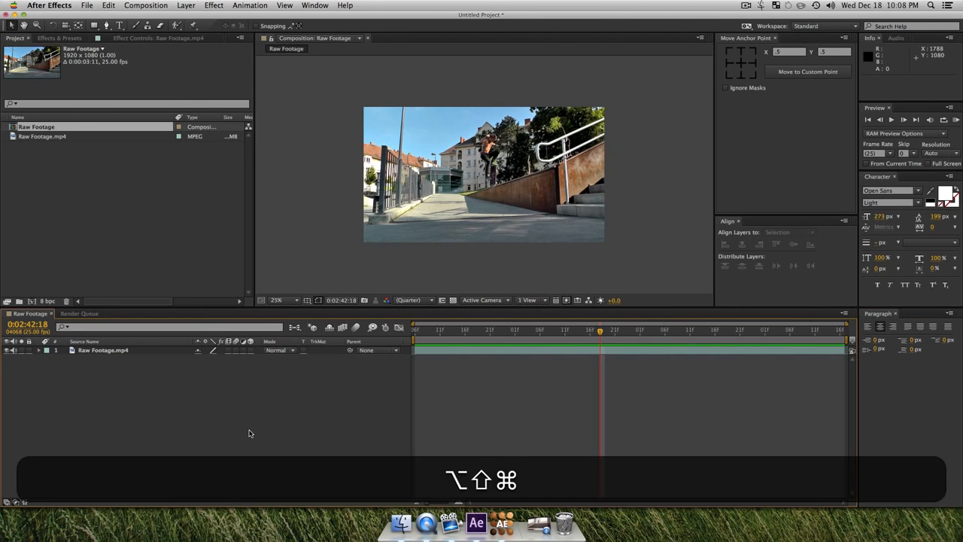
key("alt+shift+super+y")
right_click(204, 412)
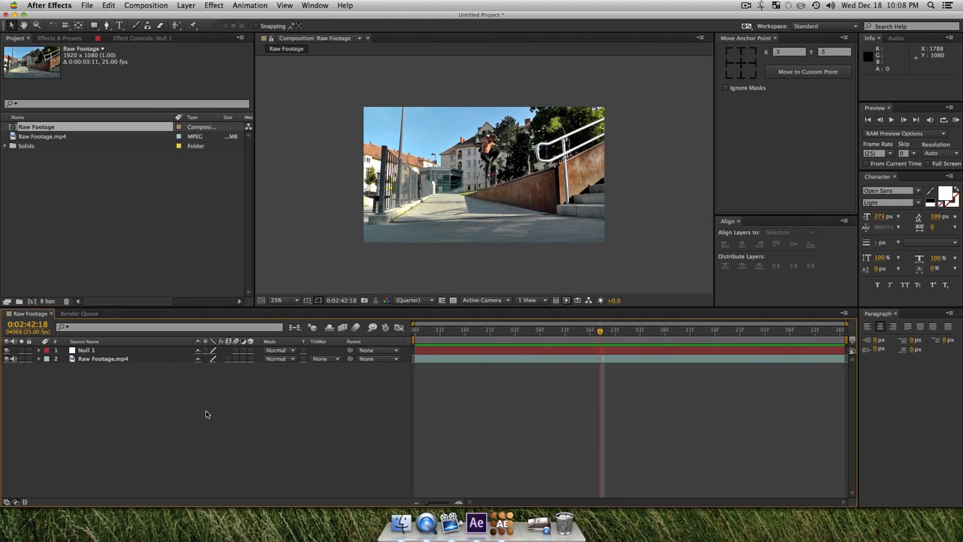
mouse_move(267, 406)
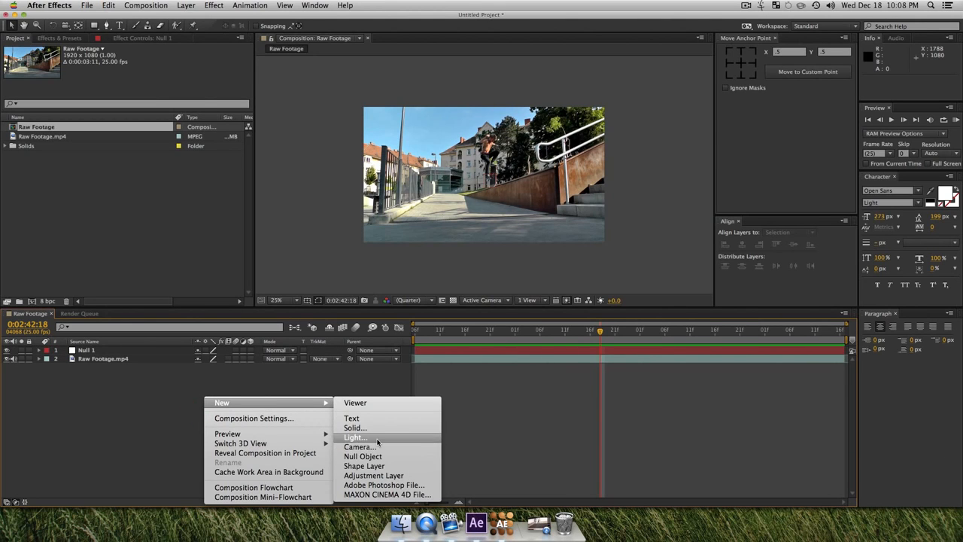
left_click(78, 406)
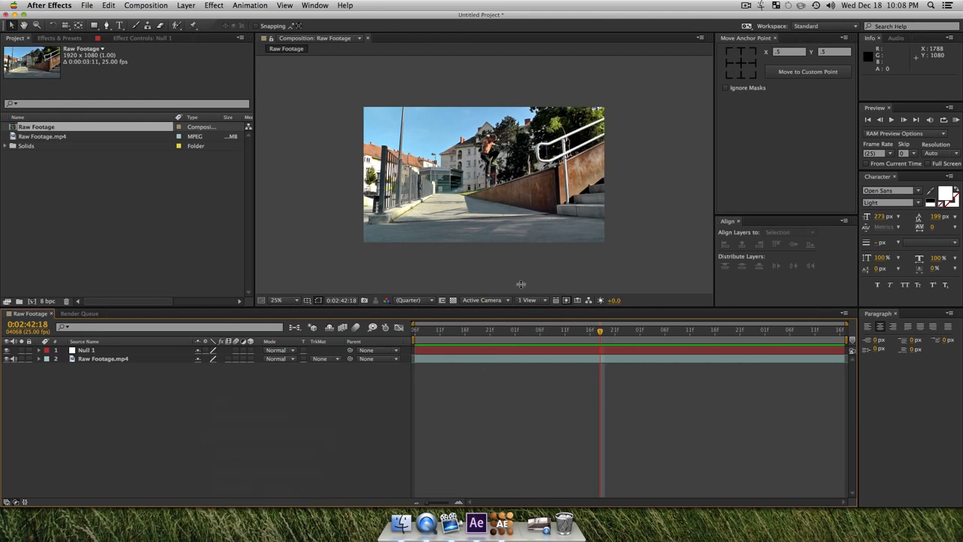
- Paste the copied tracking data onto the null layer at the composition's first frame, 0:02:41:06
left_click_drag(512, 334, 382, 346)
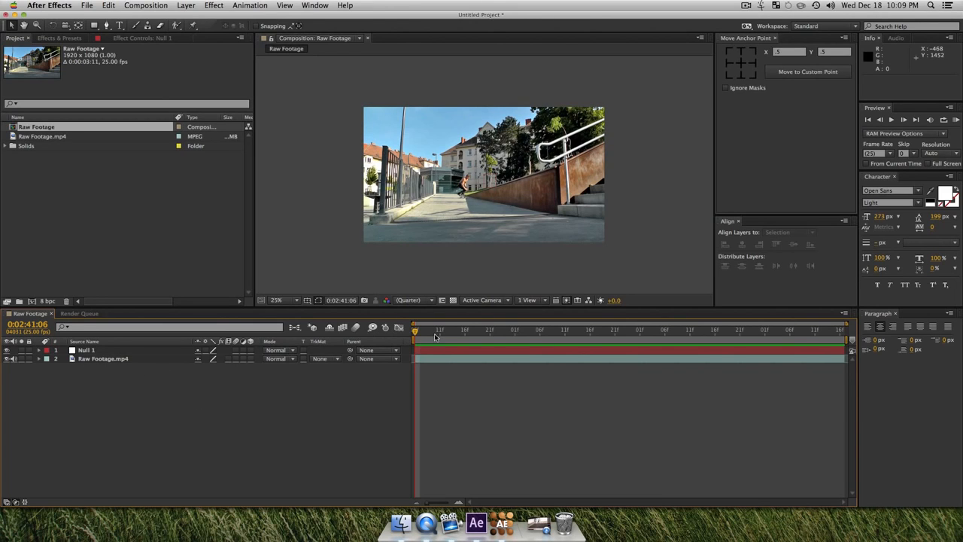
left_click_drag(436, 337, 332, 335)
left_click(104, 350)
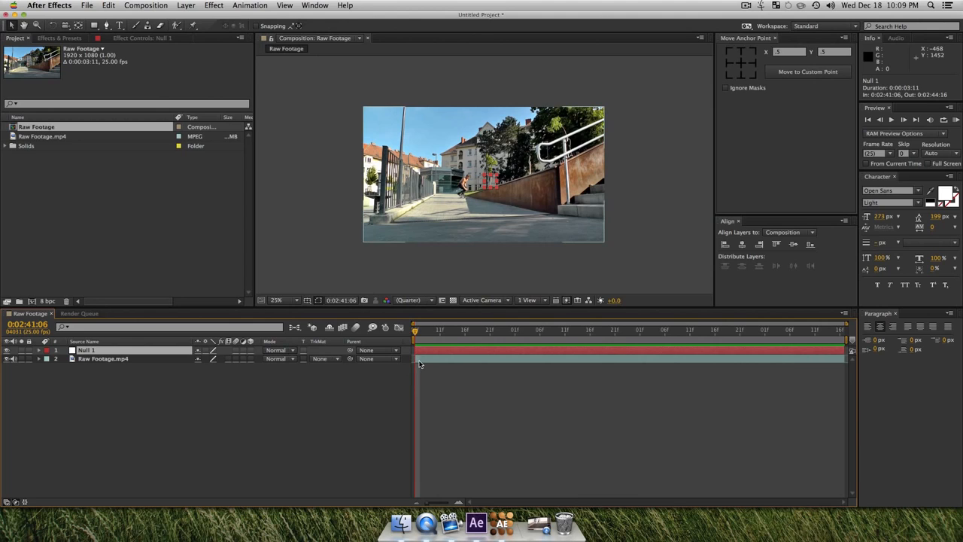
key("super")
key("super+v")
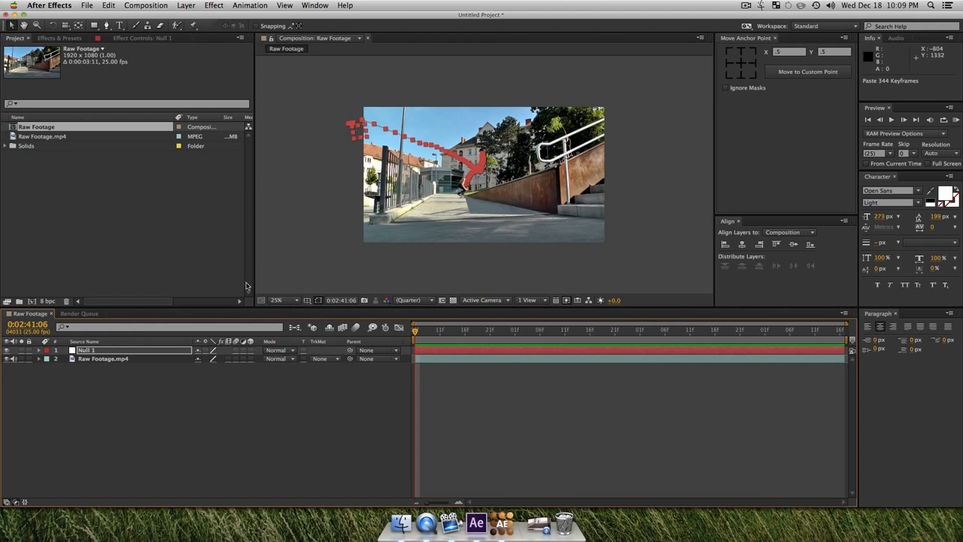
- Reveal all keyframed transform properties of the null layer: anchor point, position, scale and rotation
left_click(117, 351)
key("a")
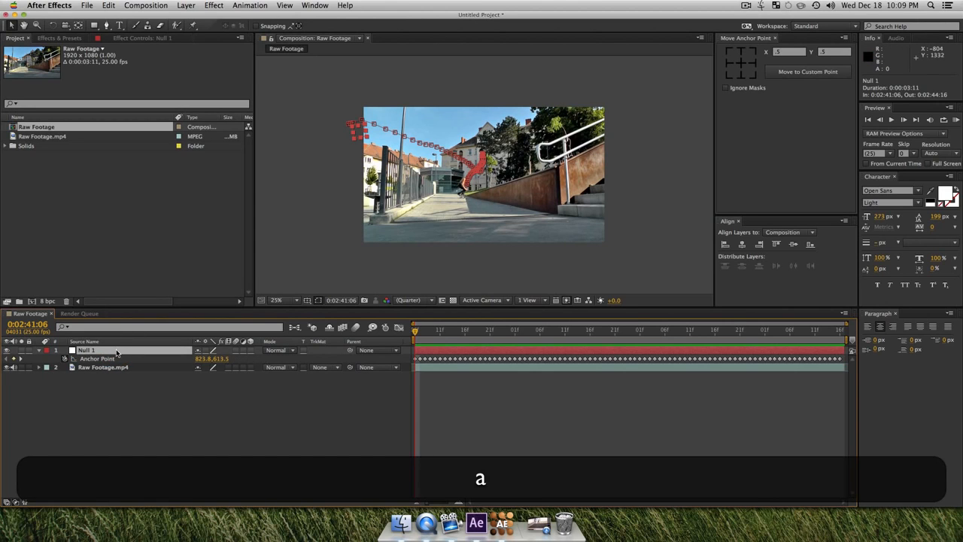
key("shift+r")
key("shift+s")
key("shift+t")
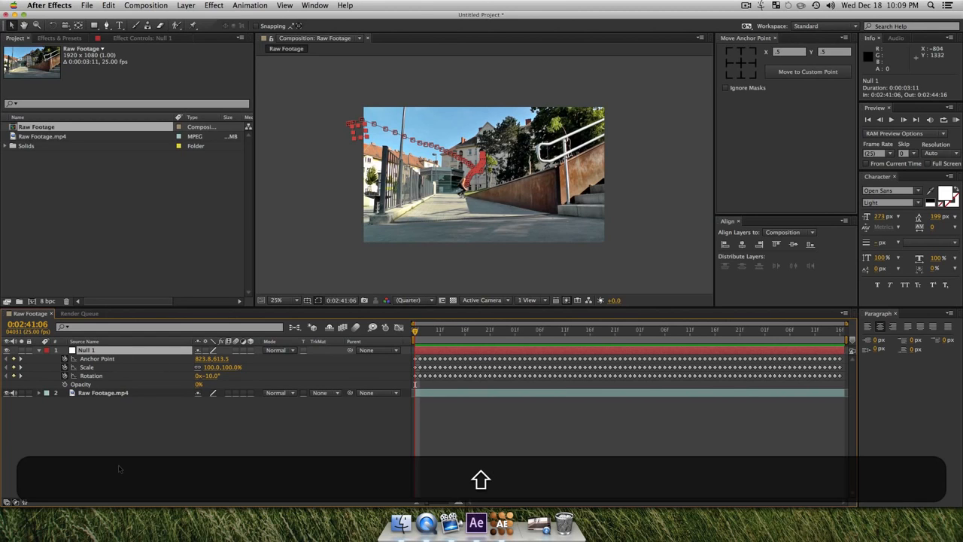
key("u")
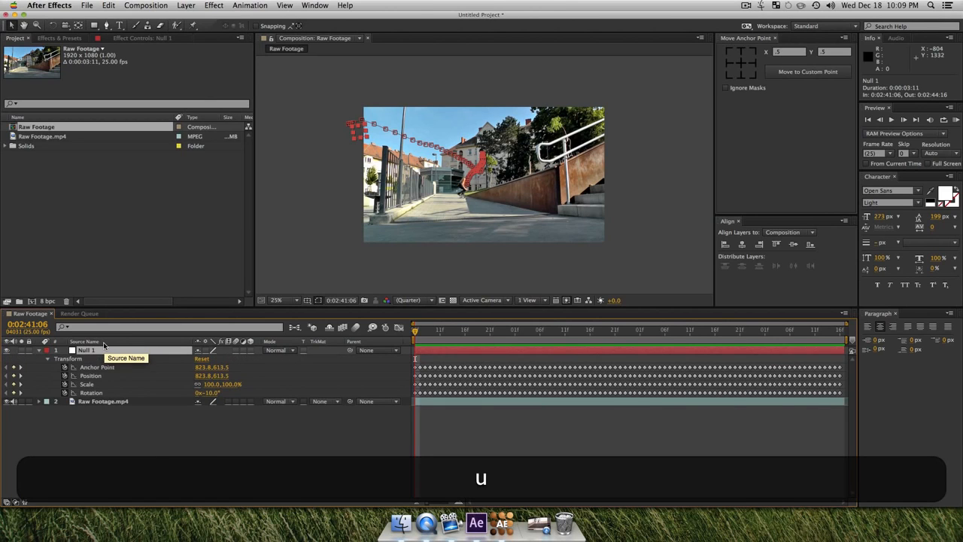
- Preview the footage from the composition's start and stop at 0:02:42:01
left_click(187, 445)
left_click_drag(410, 336, 301, 389)
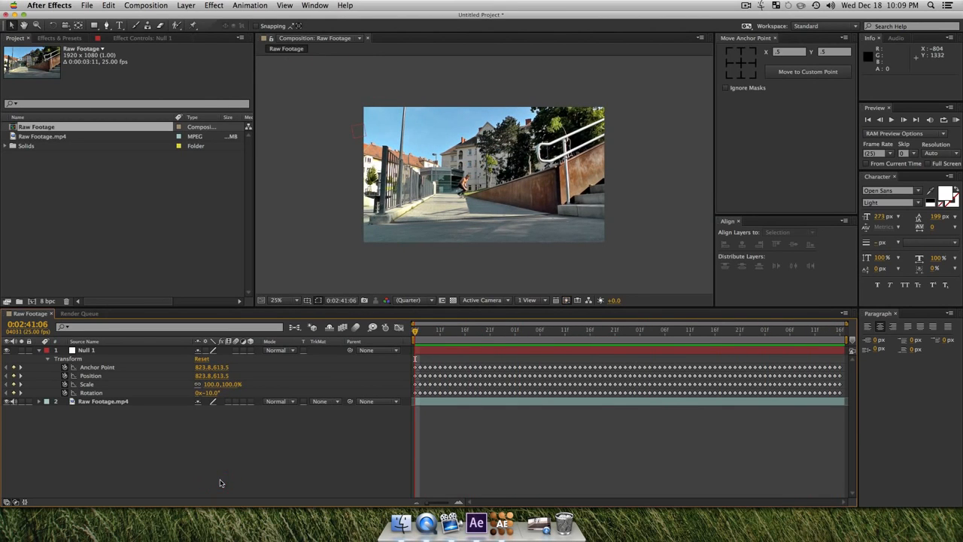
key("space")
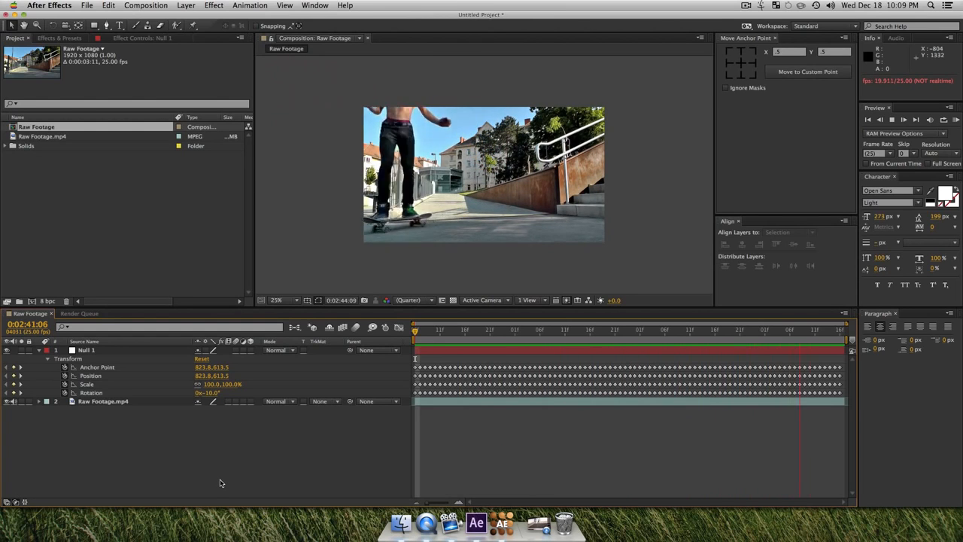
key("space")
- Add a text layer reading "Track" to the Raw Footage composition
right_click(117, 444)
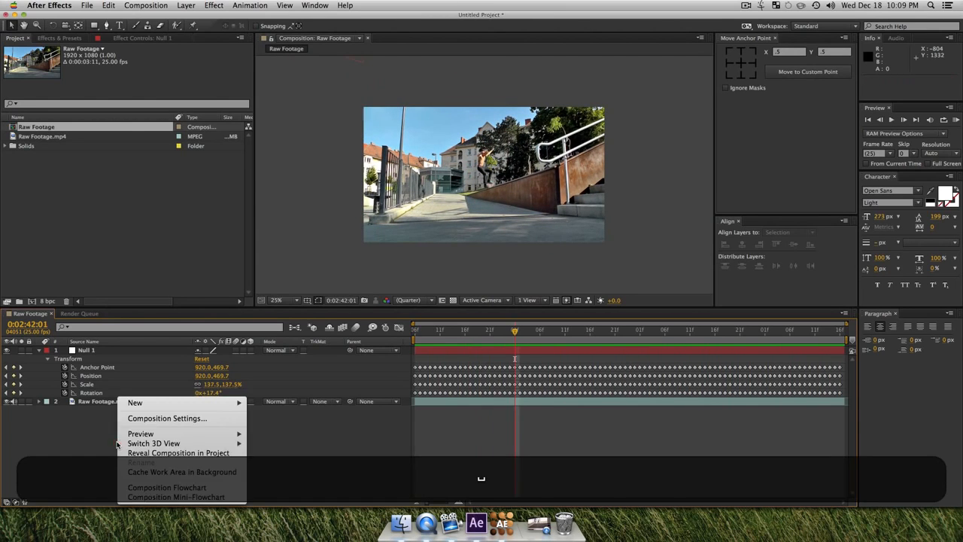
mouse_move(169, 404)
left_click(304, 419)
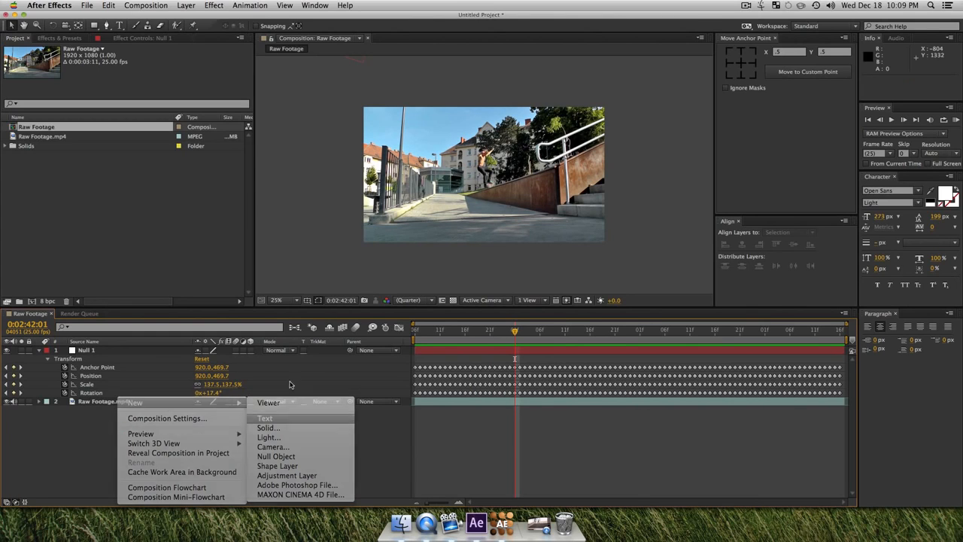
type("asdfsa")
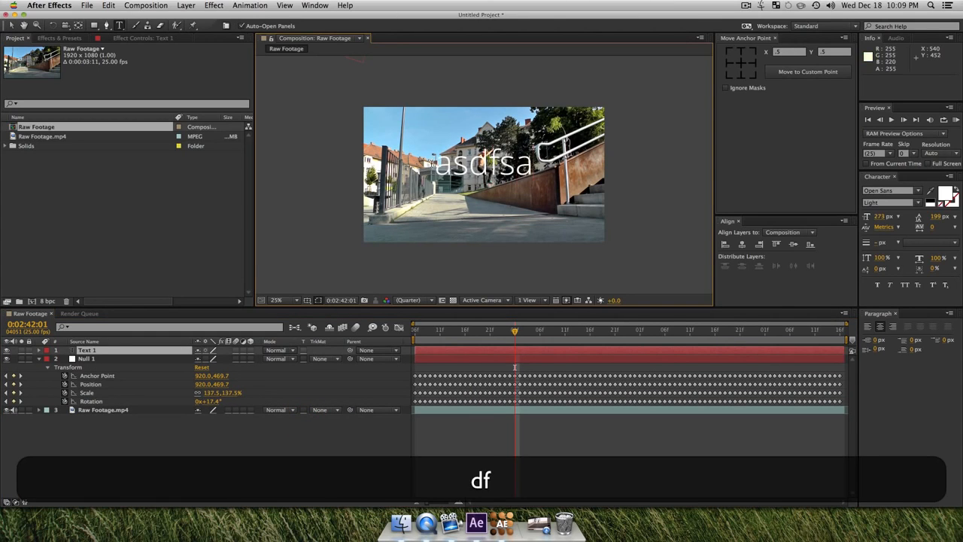
type("df")
key("super+a")
key("shift+super+a")
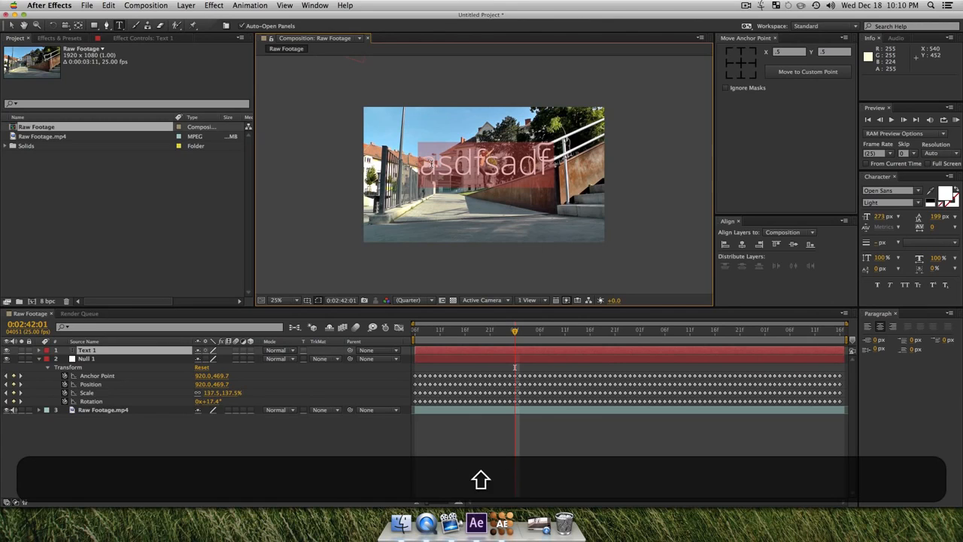
type("Track")
key("super+k")
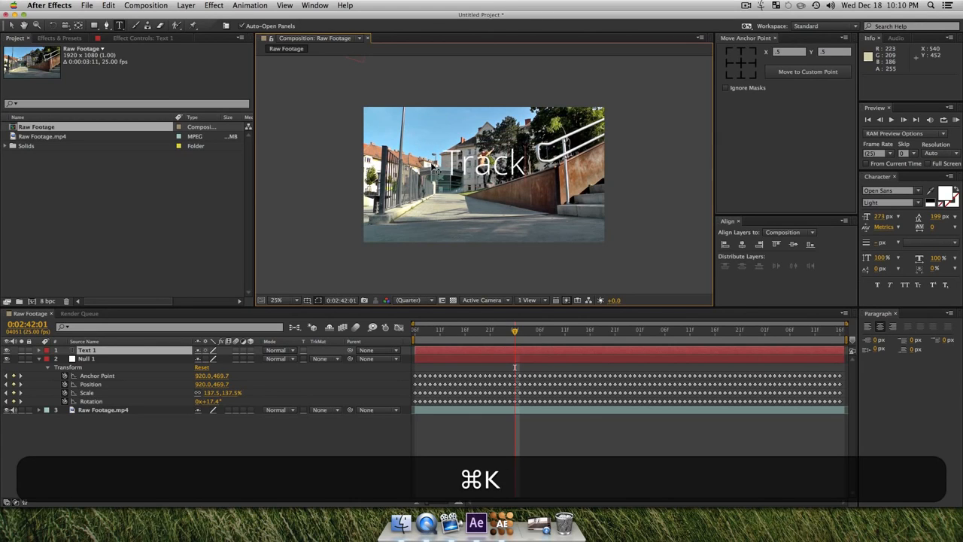
- Set the Track text's font size to 189 px and centre the layer's anchor point
key("super+a")
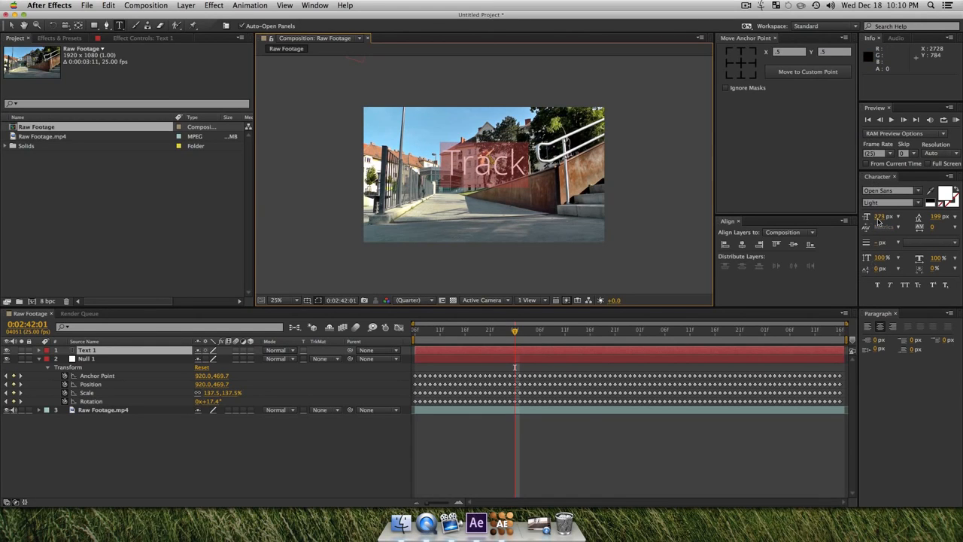
left_click_drag(877, 221, 759, 269)
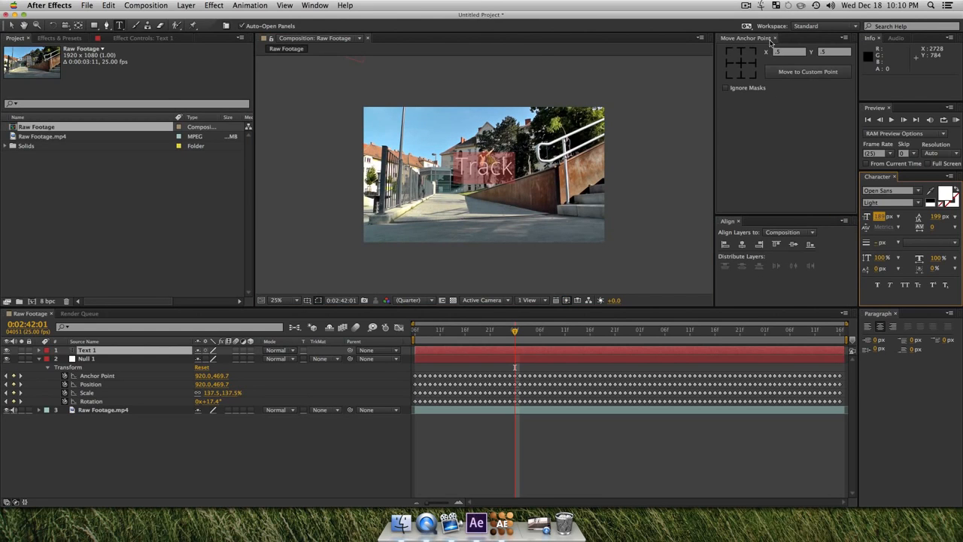
left_click(741, 63)
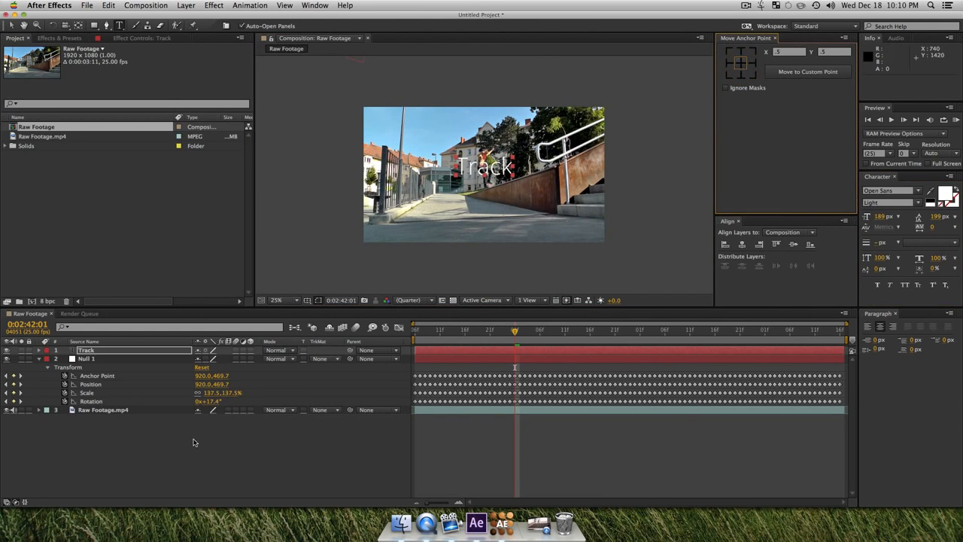
- Move the Track text beside the skateboarder, to a position of about 645, 437
left_click(193, 442)
left_click(12, 25)
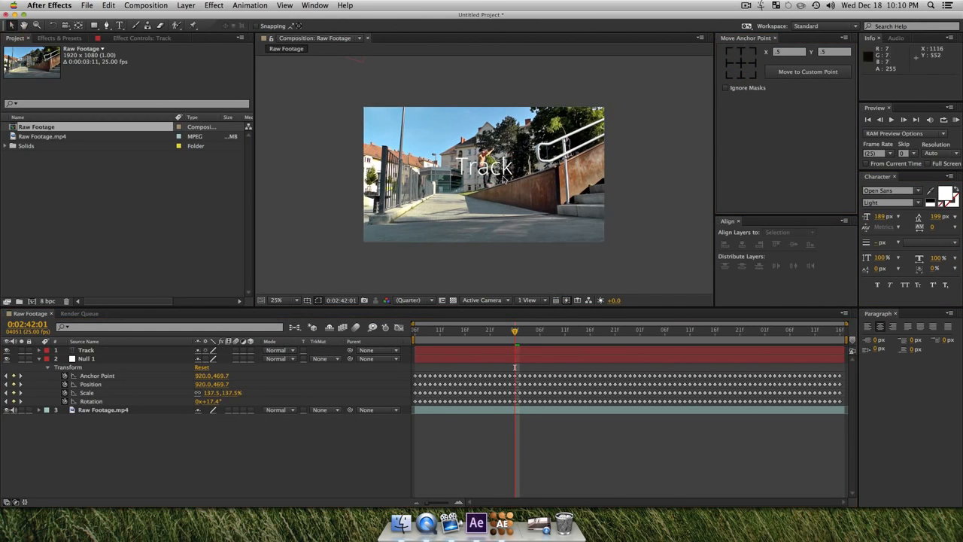
left_click_drag(514, 174, 456, 170)
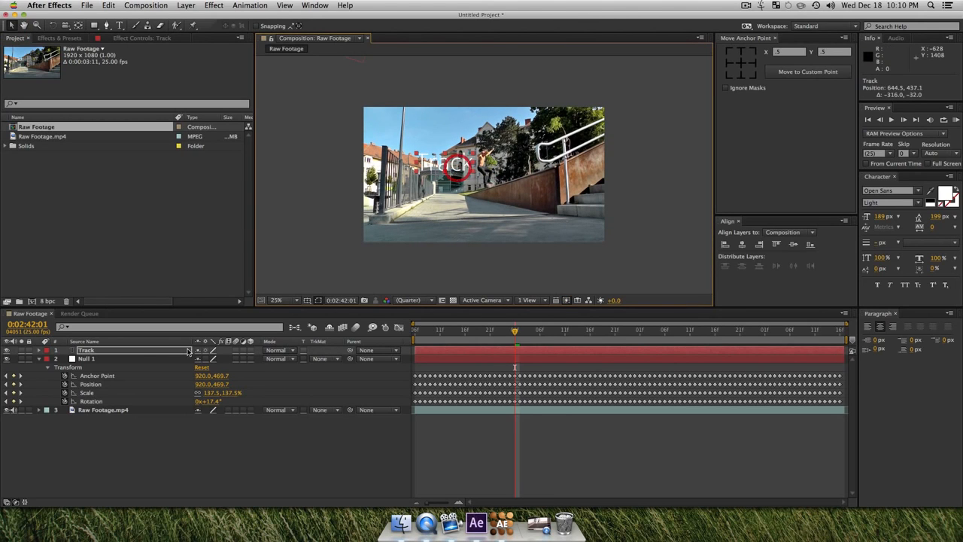
- Parent the Track text layer to the Null 1 layer and play back the composition
left_click(158, 357)
left_click(160, 351)
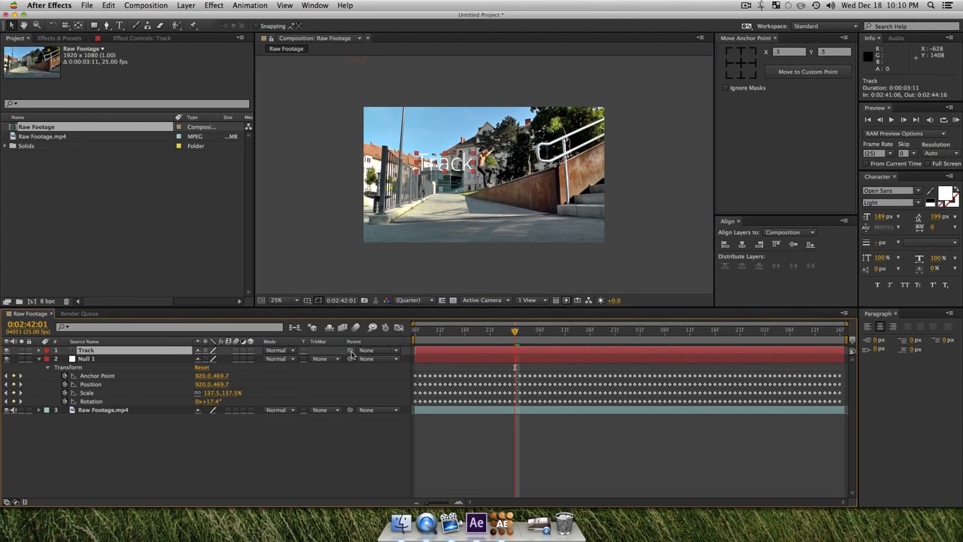
left_click_drag(351, 353, 158, 379)
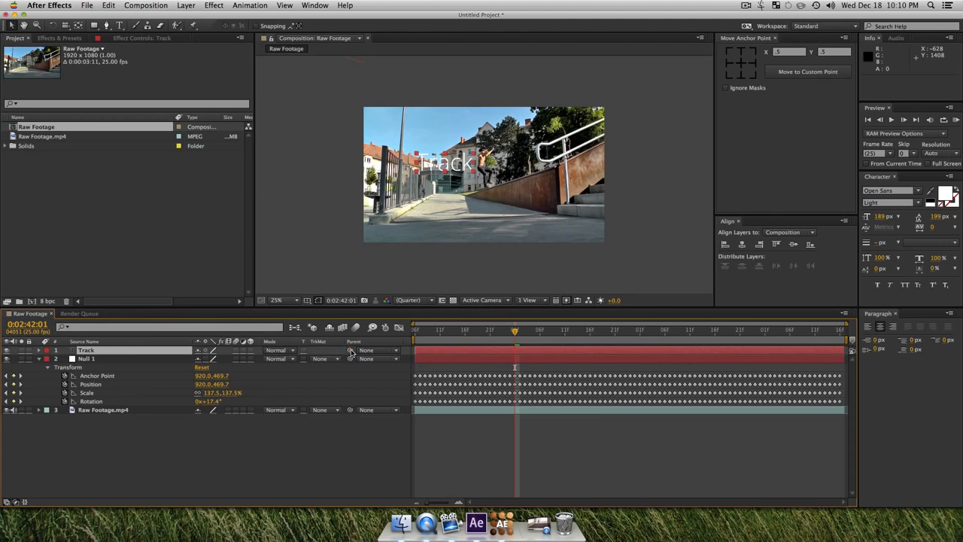
left_click_drag(349, 352, 97, 360)
key("space")
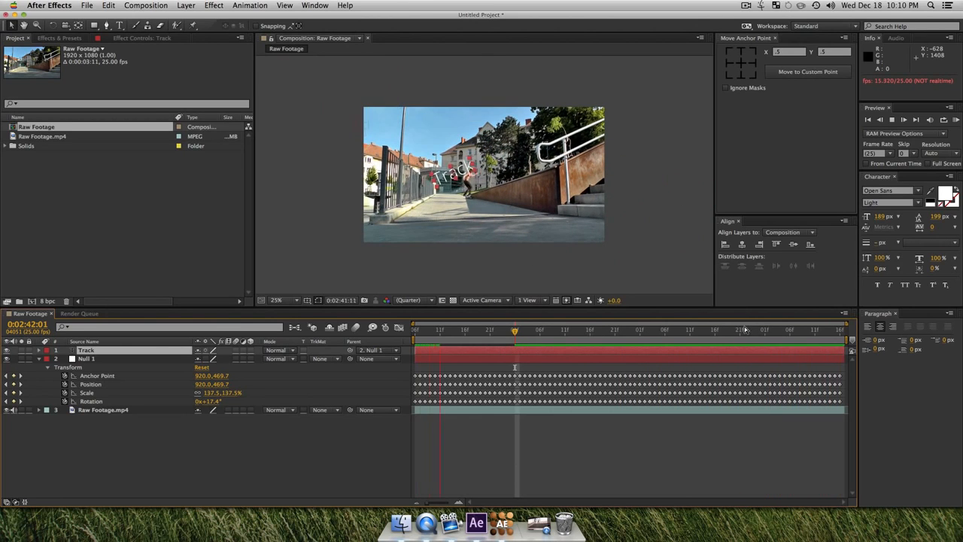
key("space")
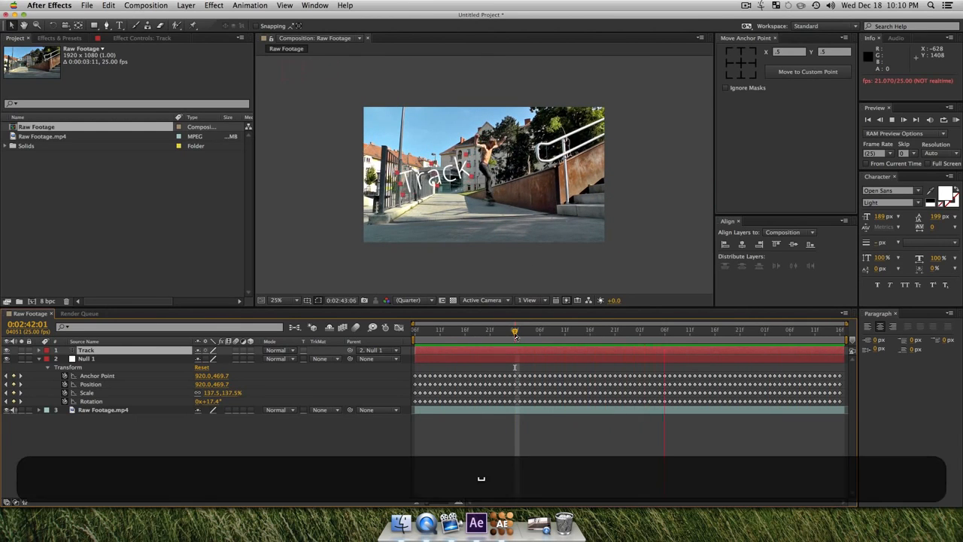
- Remove the null layer's anchor point keyframes at the first frame, 0:02:41:06, and play back the composition
left_click_drag(514, 332, 344, 334)
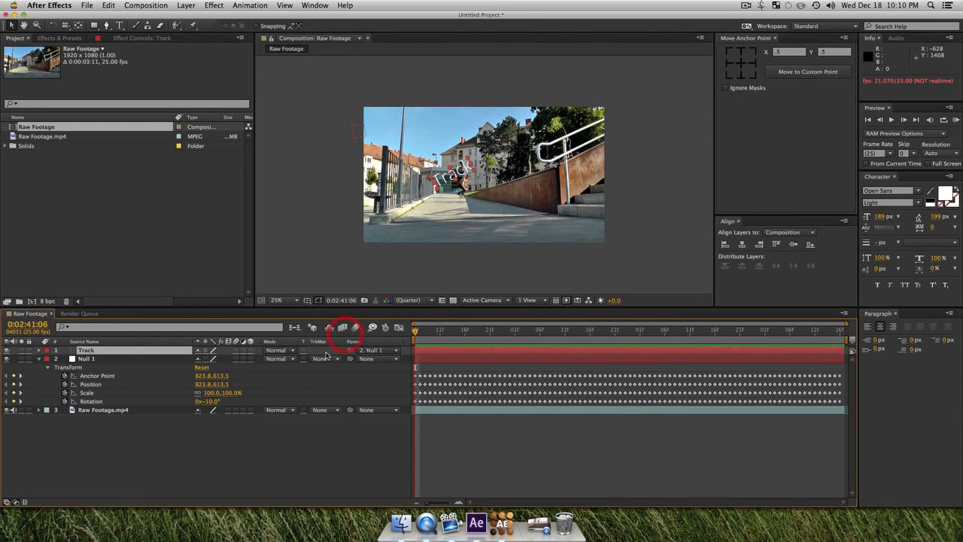
left_click(65, 376)
key("space")
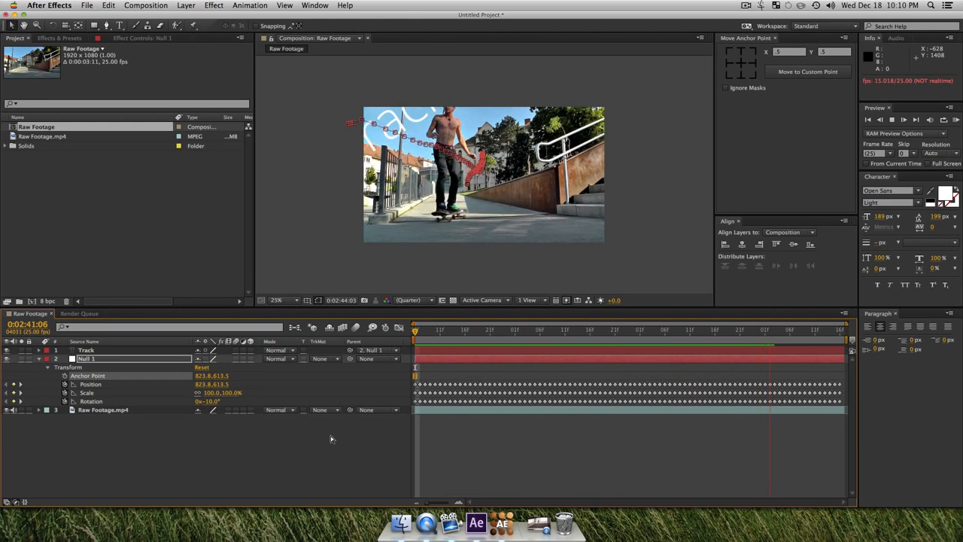
key("space")
- Deselect all layers and run a RAM preview of the tracked text, stopping at 0:02:42:13
left_click(320, 447)
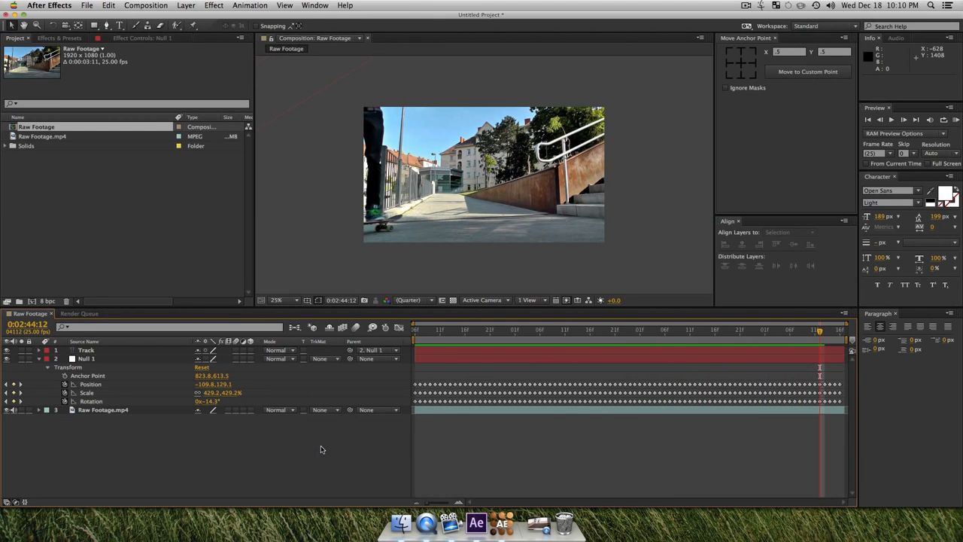
key("F2")
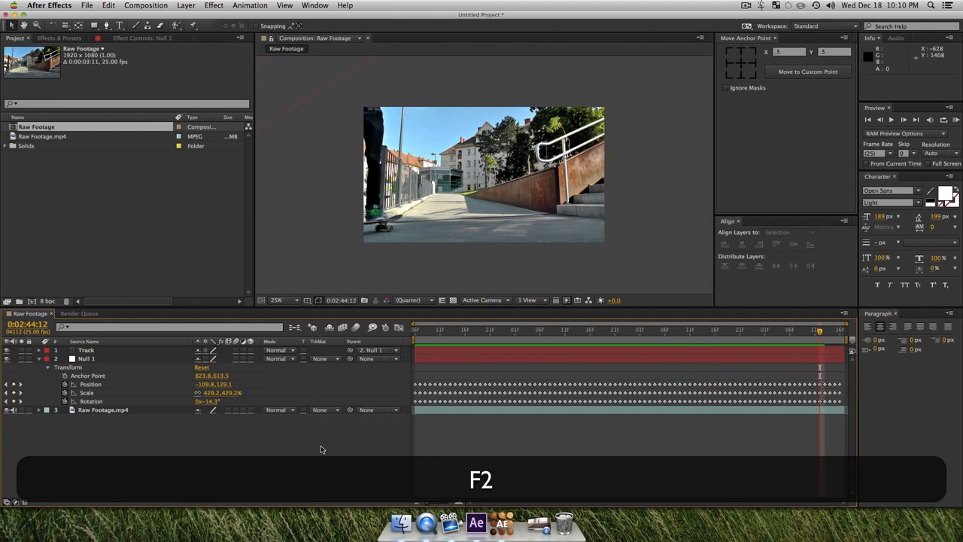
key("0")
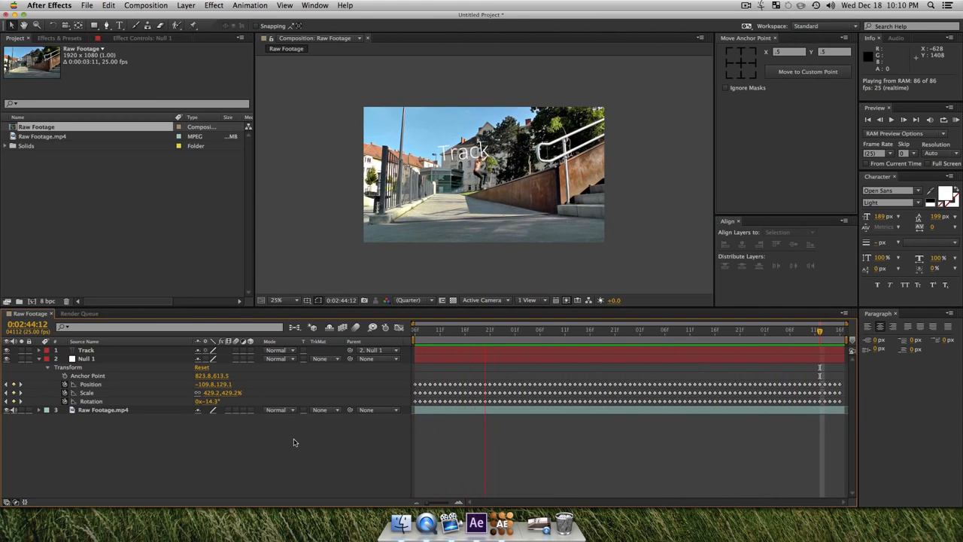
key("space")
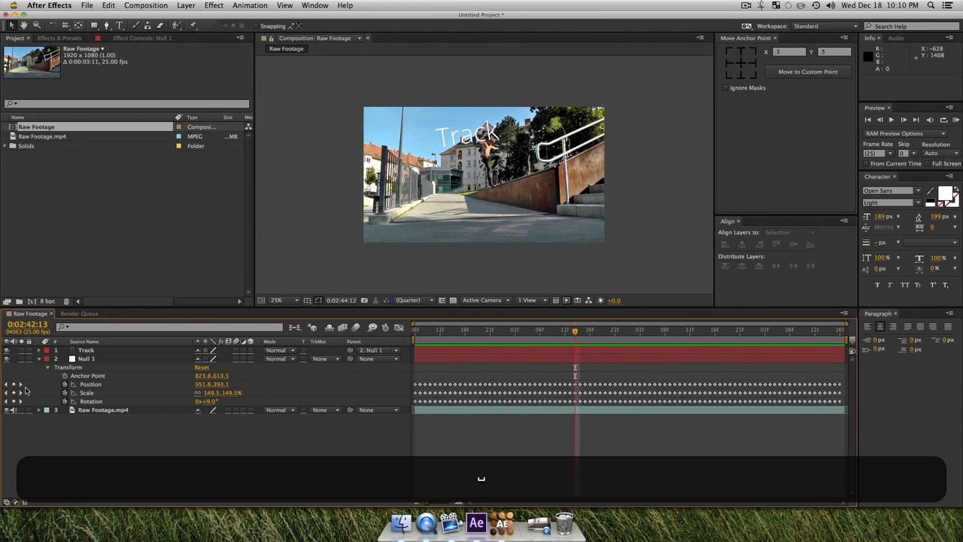
- Remove the null layer's rotation keyframes at 0:02:42:13 and run a RAM preview of the result
left_click(64, 401)
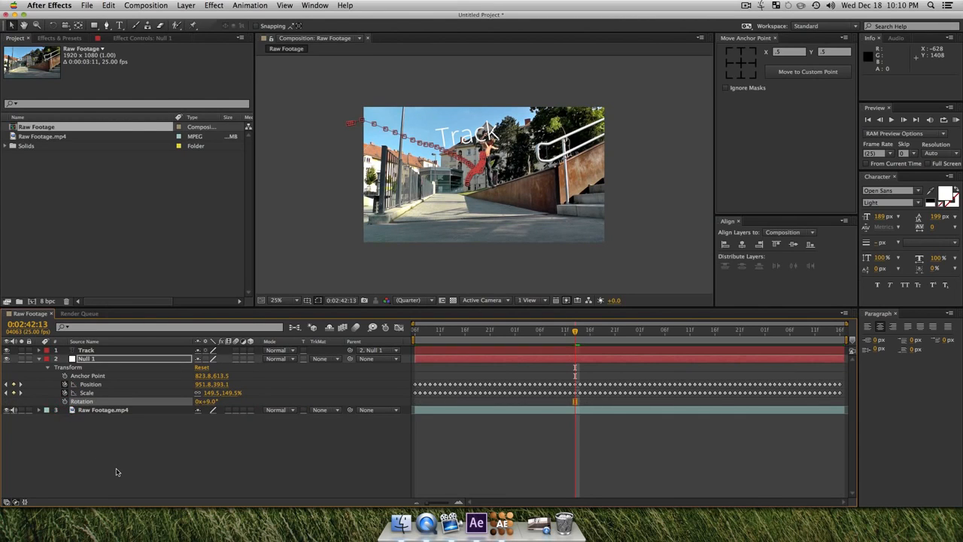
key("KP_0")
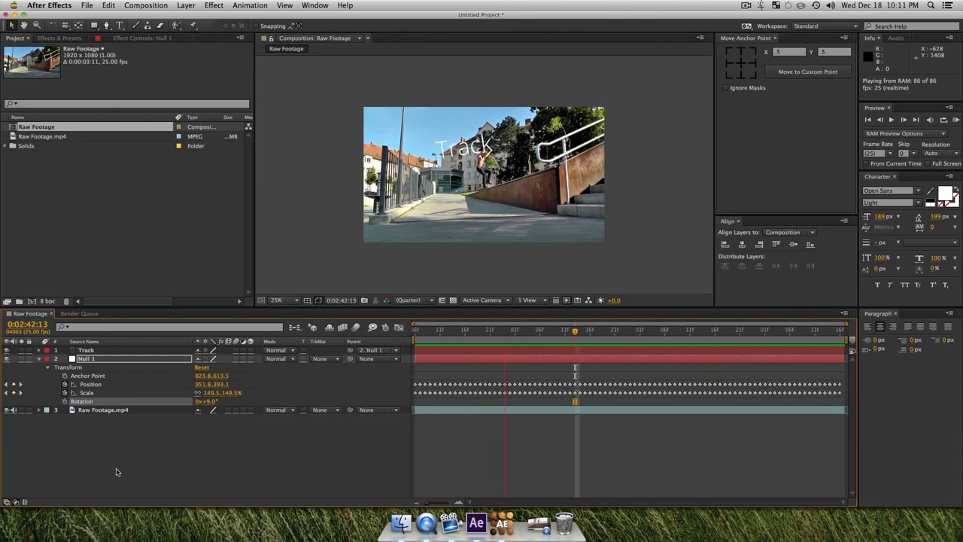
key("space")
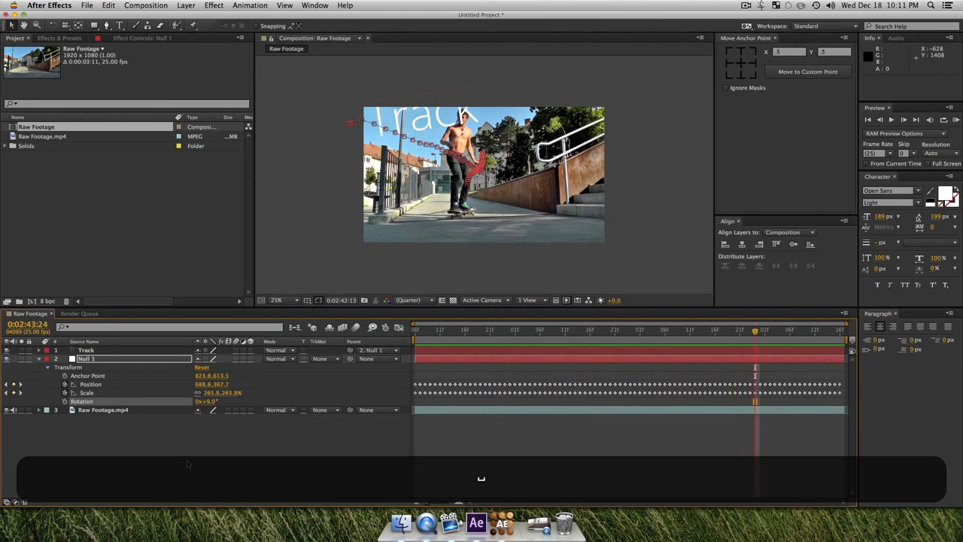
- Delete the Track text layer and collapse the remaining layers' properties
left_click(87, 350)
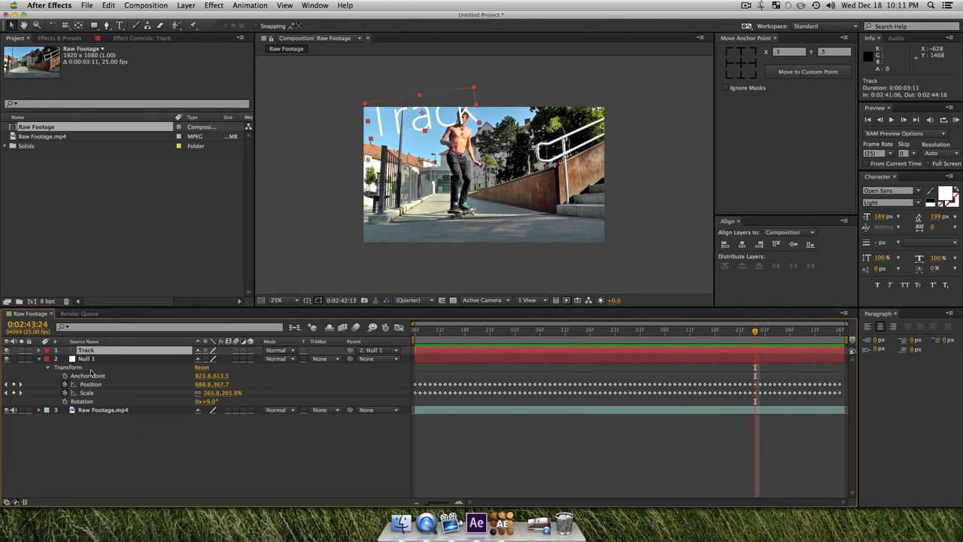
key("Delete")
key("super+a")
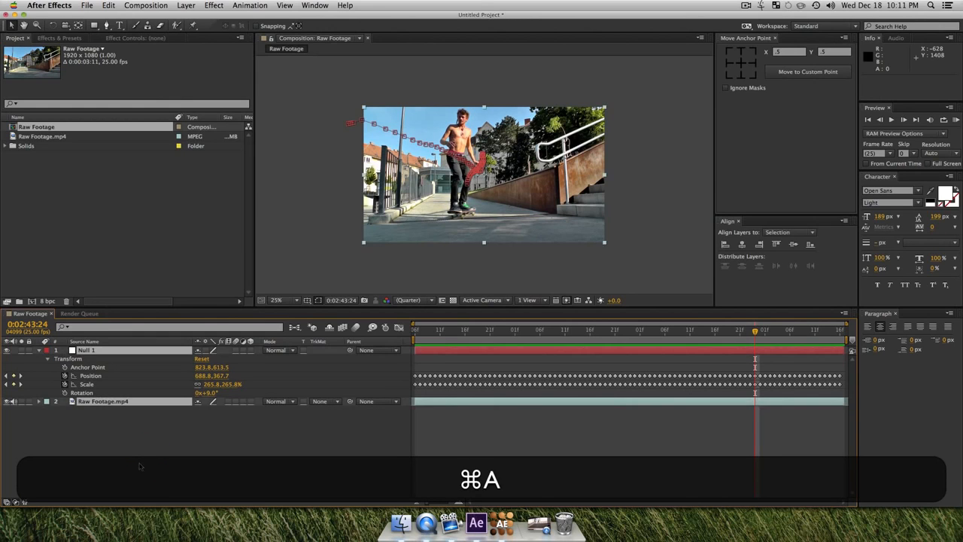
key("u")
left_click(115, 417)
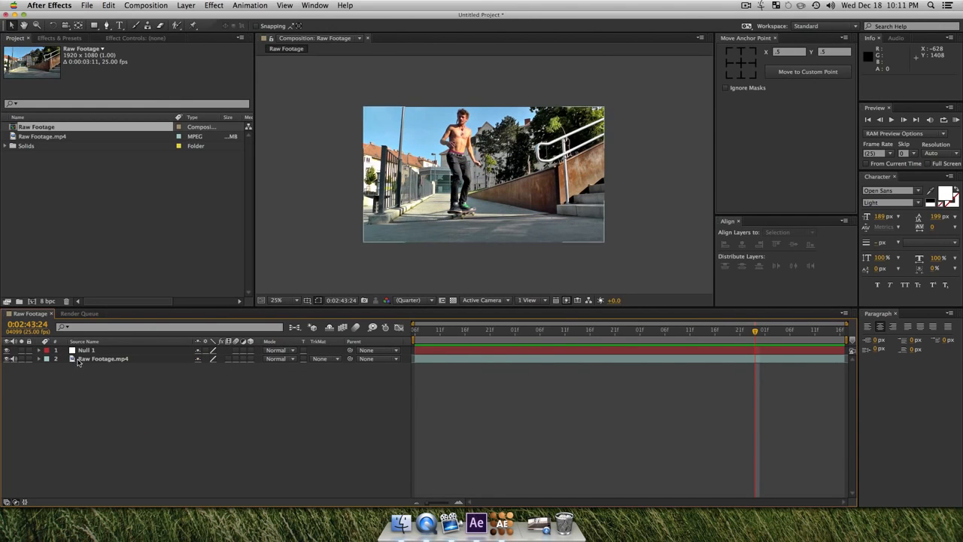
- Create a new 1920 x 1080 composition at 23.999 fps with a black background
key("super+n")
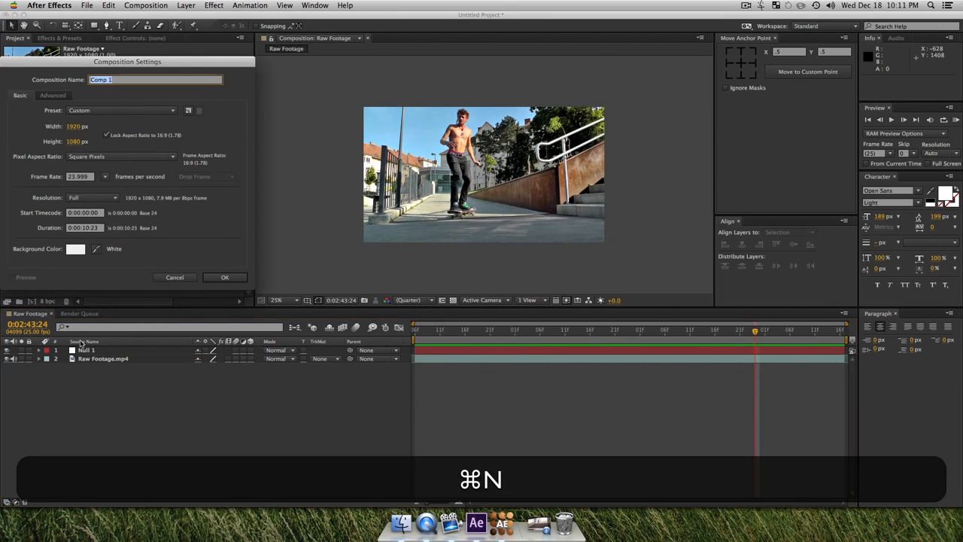
left_click(73, 249)
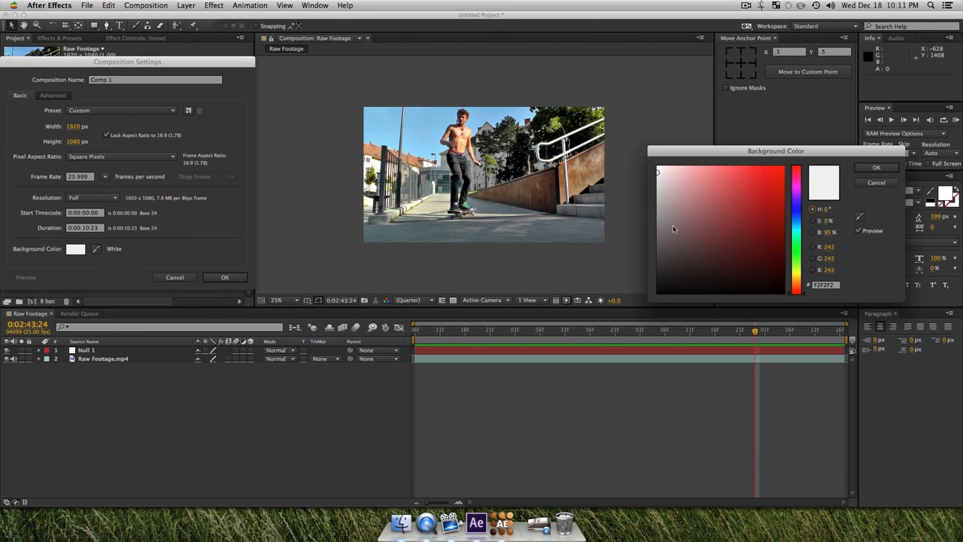
left_click_drag(673, 231, 636, 316)
left_click(876, 169)
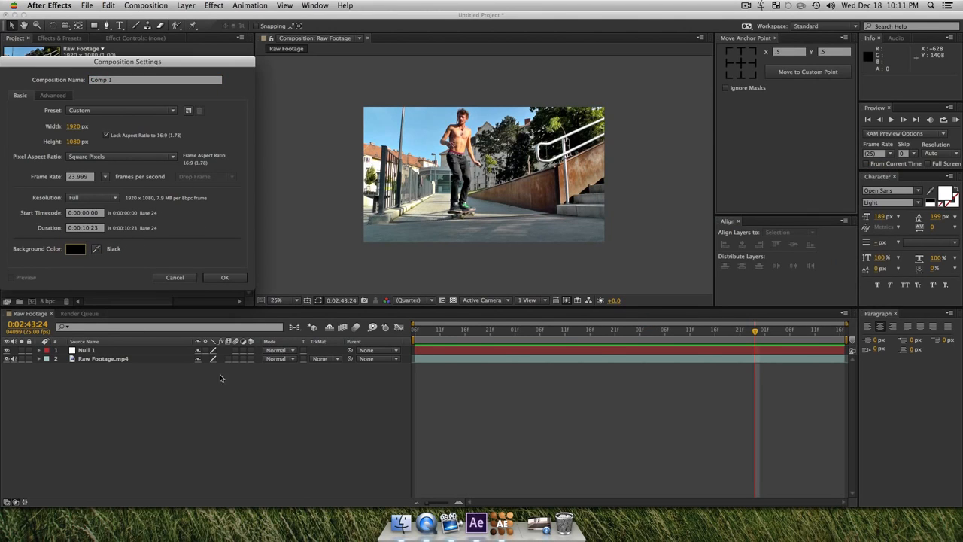
left_click(220, 277)
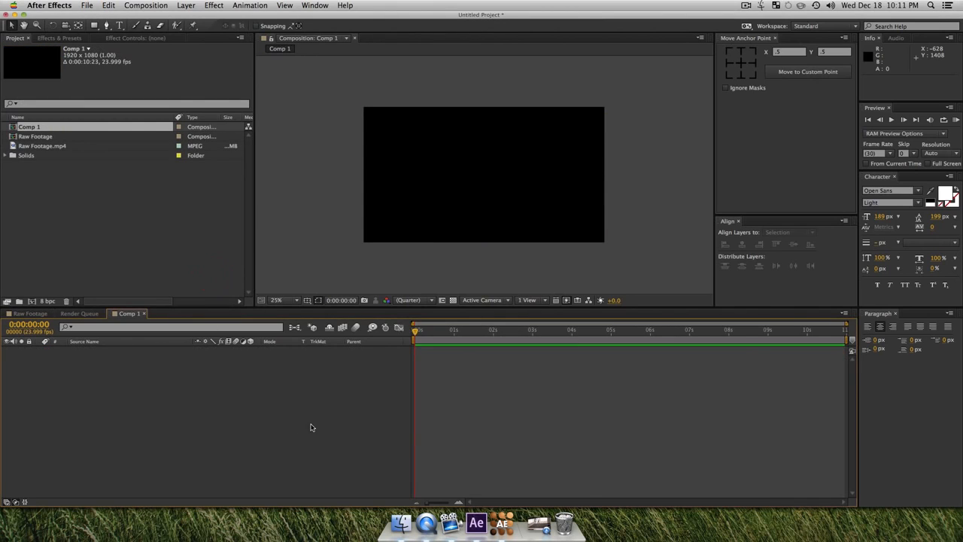
- Draw a white-filled circle about 442 px in diameter with the Ellipse tool in the new composition
key("z")
left_click(501, 159)
left_click_drag(452, 209, 496, 185)
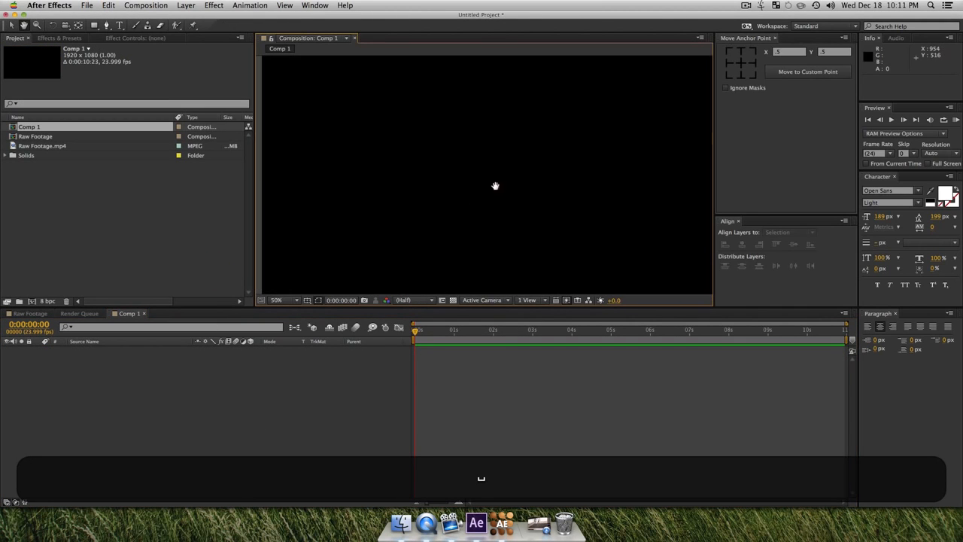
left_click_drag(94, 24, 140, 48)
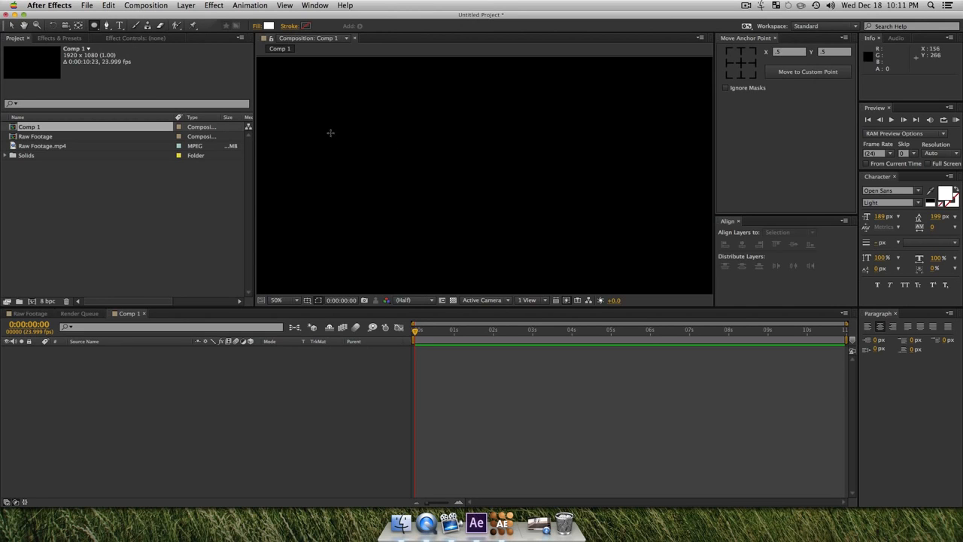
left_click(395, 105)
left_click_drag(416, 119, 505, 204)
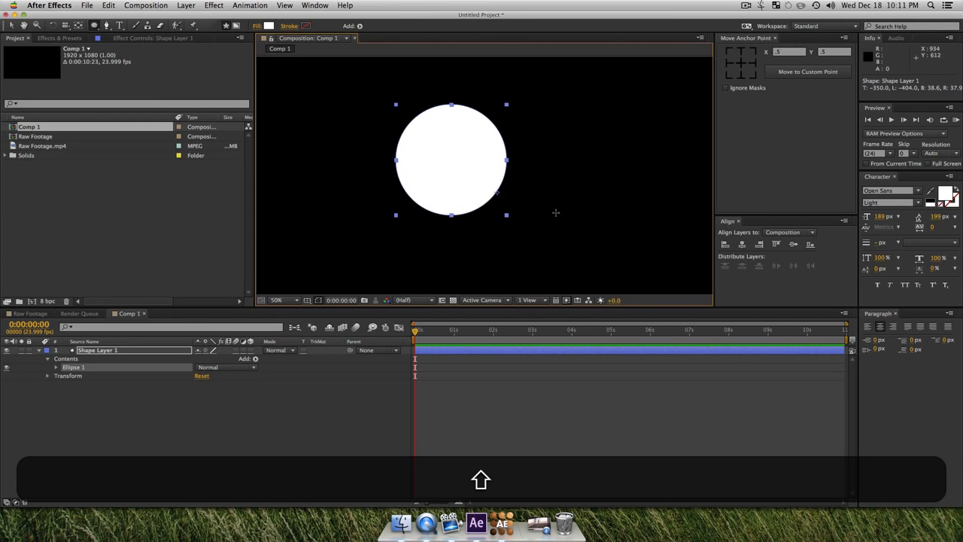
- Centre the circle layer's anchor point and align the layer horizontally and vertically to the centre of the composition
left_click(741, 62)
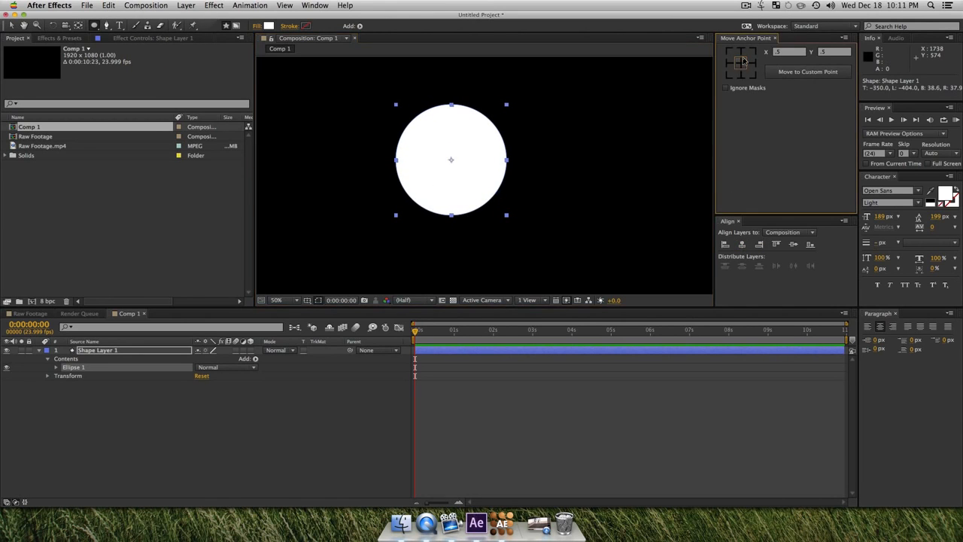
left_click(742, 252)
left_click(794, 245)
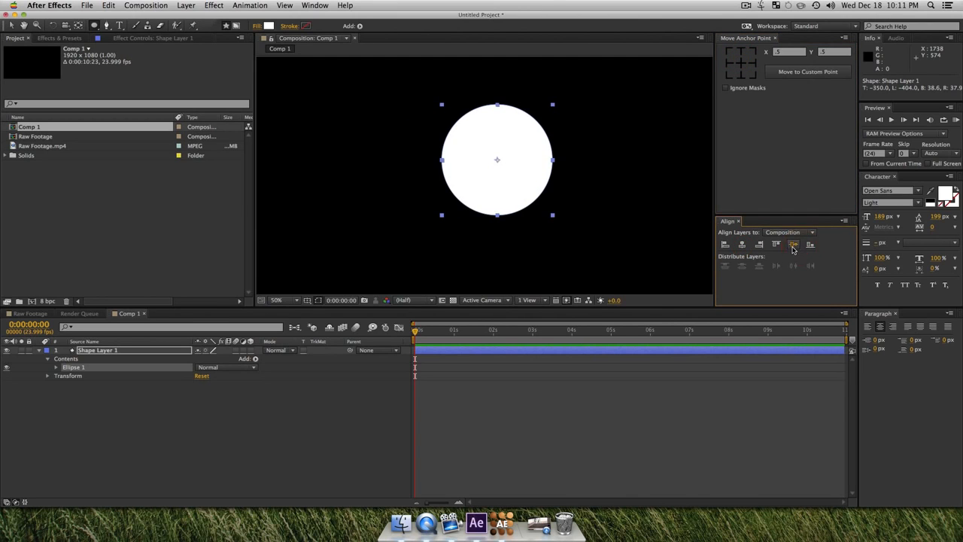
left_click(792, 246)
- Add a new mask to the circle layer and reset its shape to Ellipse
left_click(86, 366)
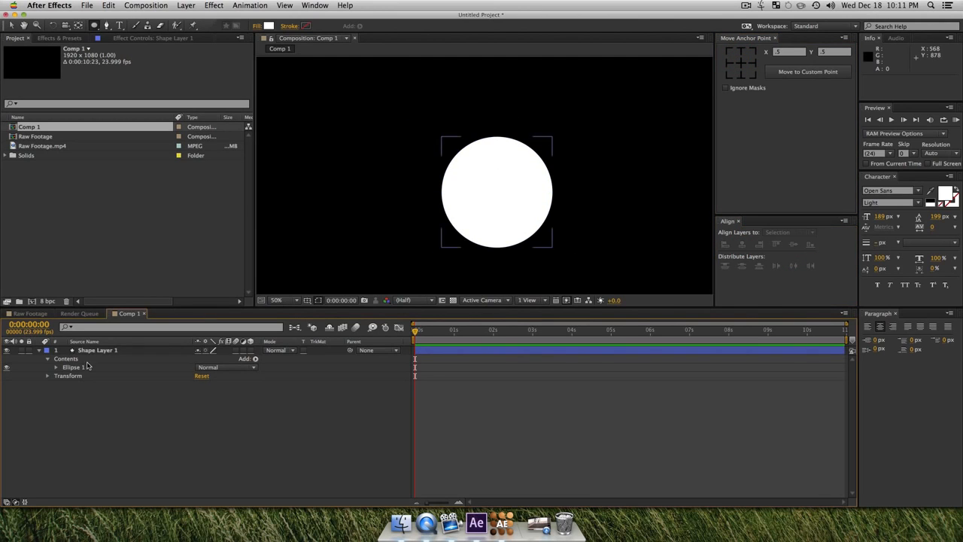
left_click(90, 350)
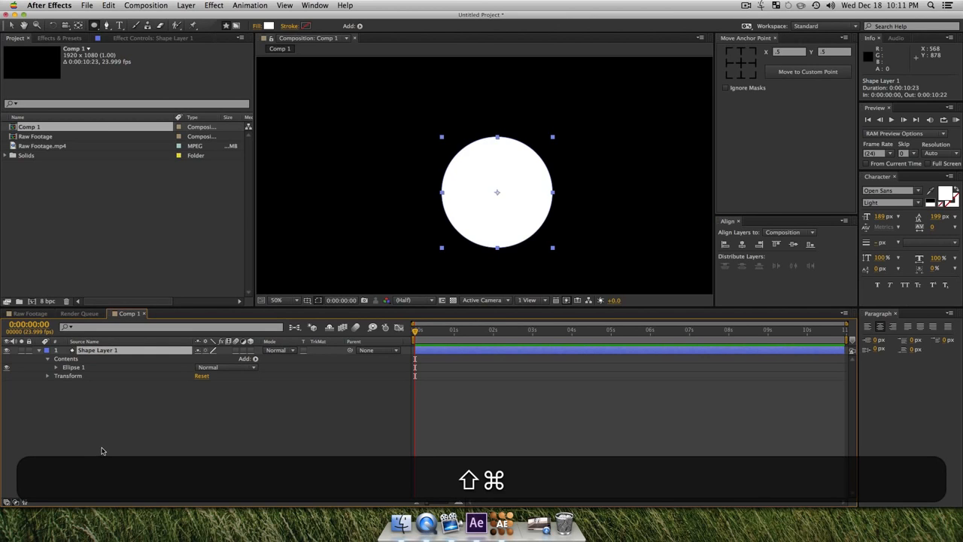
key("shift+super+n")
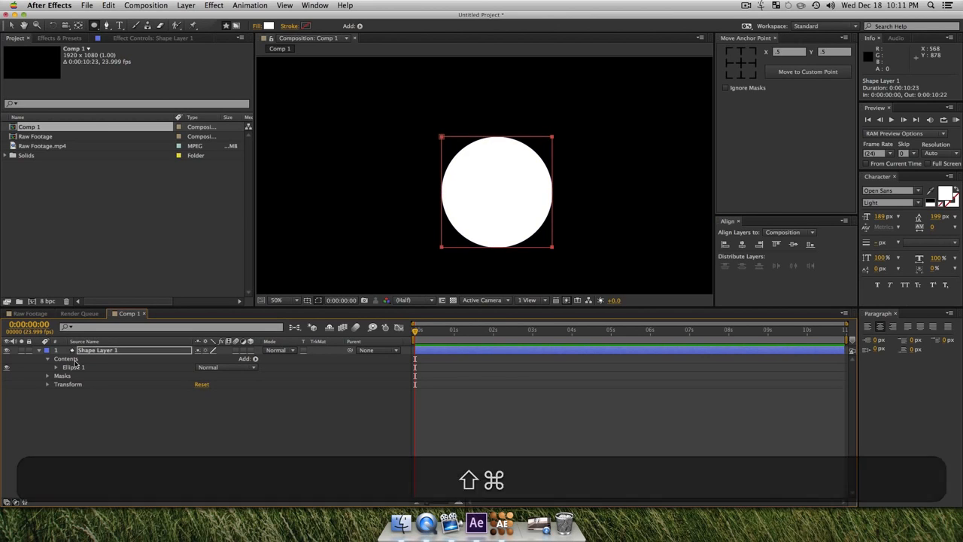
left_click(46, 375, "super")
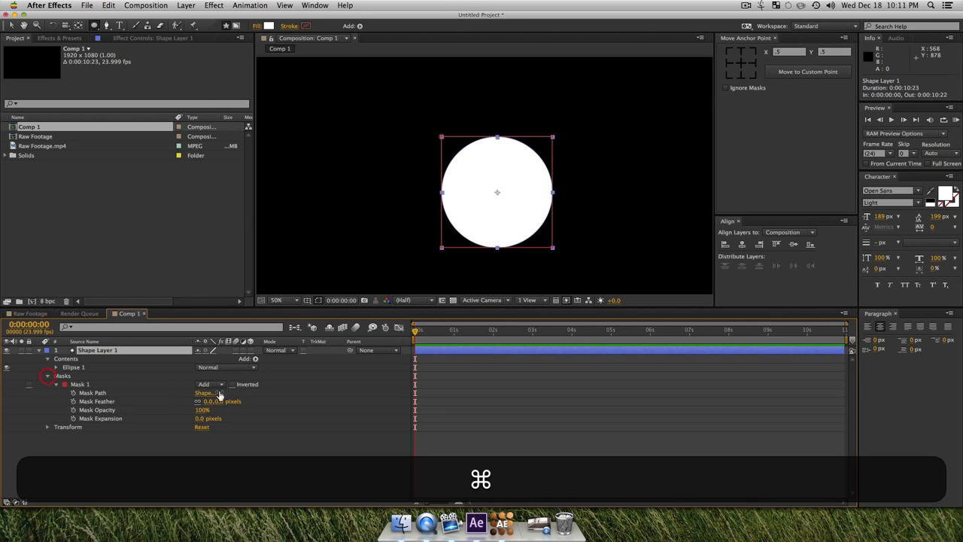
left_click(203, 393)
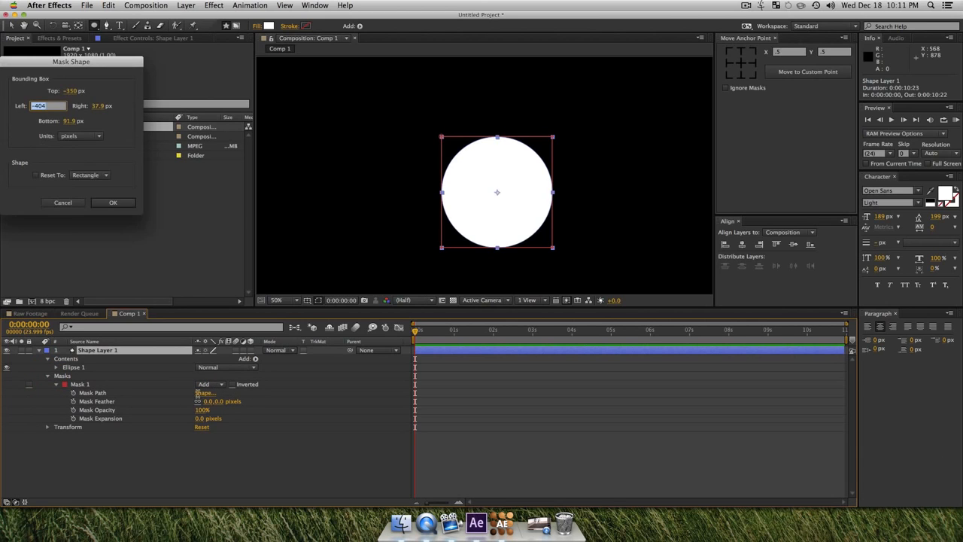
left_click(88, 174)
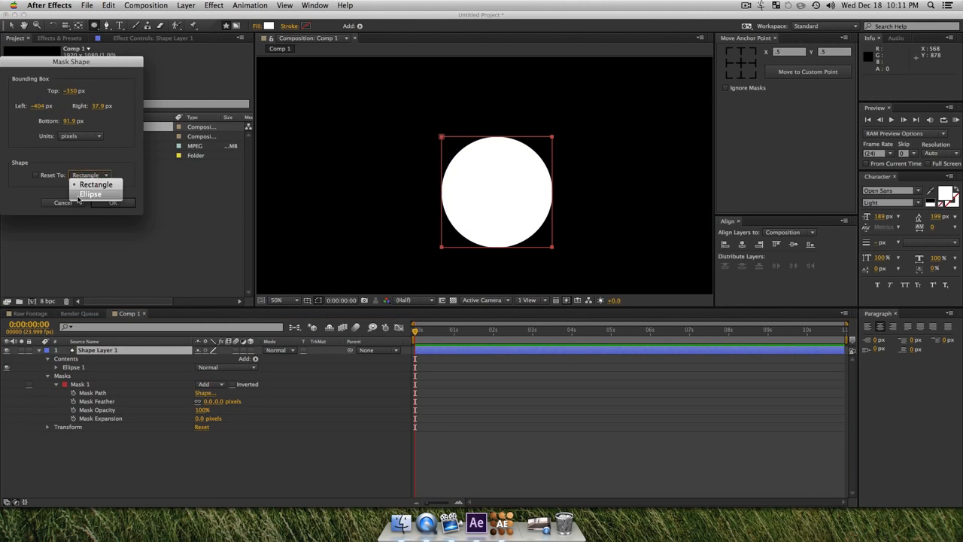
left_click(84, 194)
left_click(116, 203)
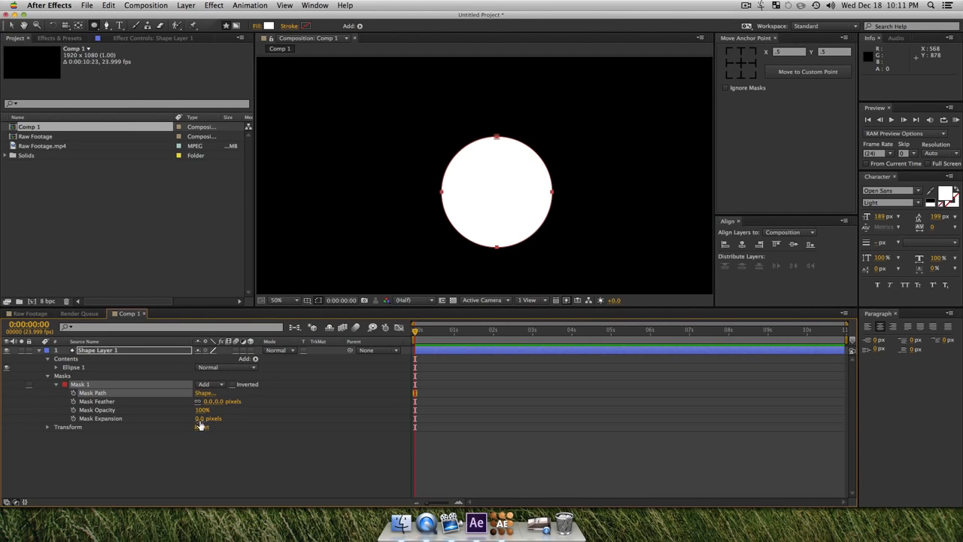
- Duplicate the ellipse mask, set the copy to Subtract with a -28 pixel expansion, and collapse the layer's properties
left_click(104, 386)
key("super+d")
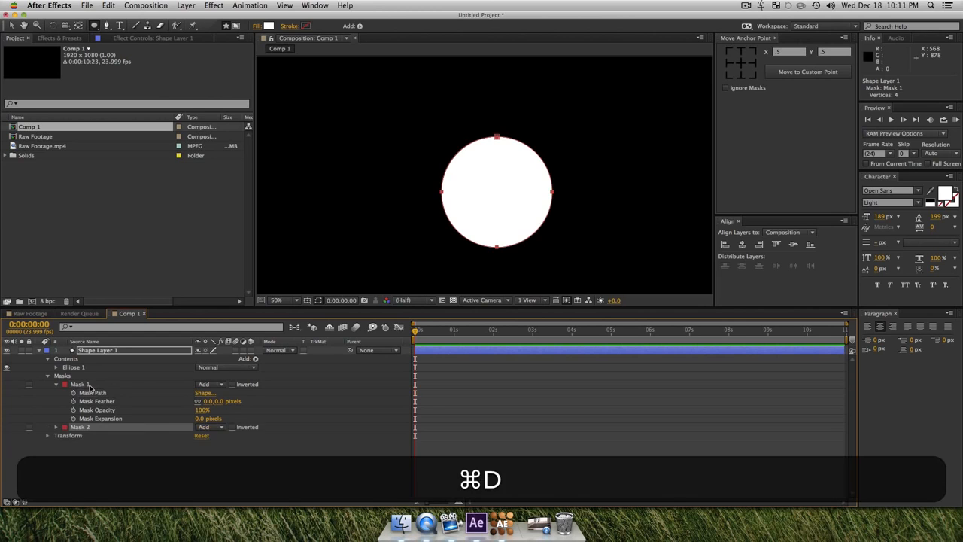
left_click(220, 429)
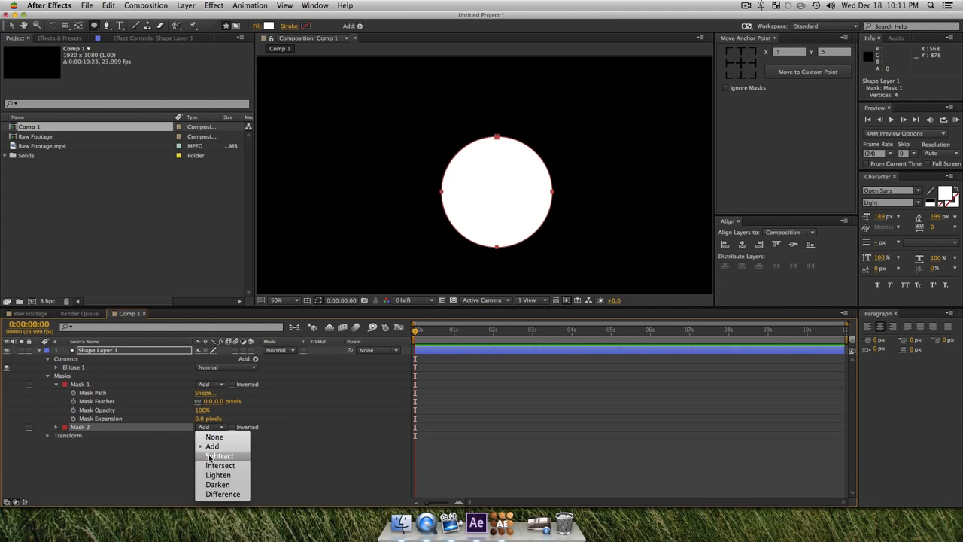
left_click(214, 456)
left_click(57, 427)
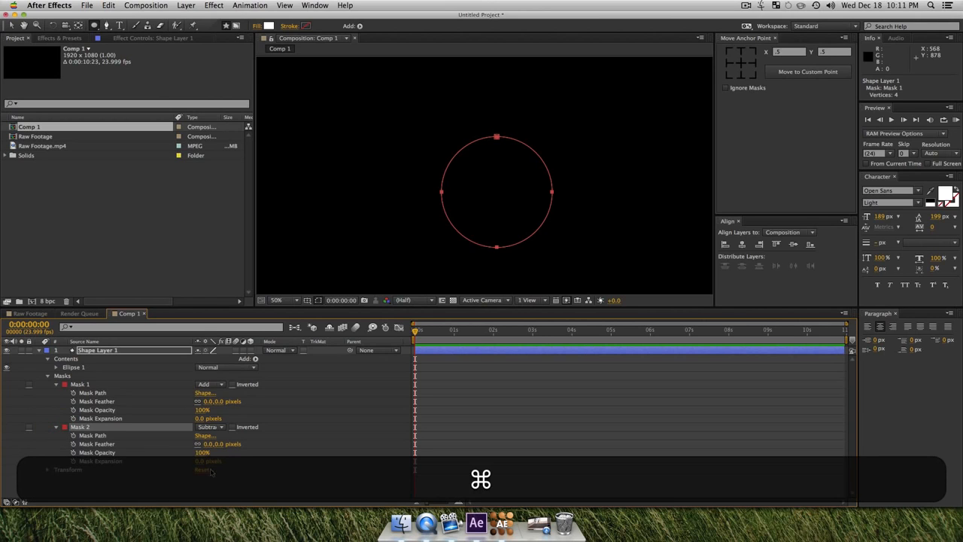
mouse_move(202, 464)
left_mouse_down()
mouse_move(211, 461)
mouse_move(190, 464)
mouse_move(200, 470)
left_mouse_up()
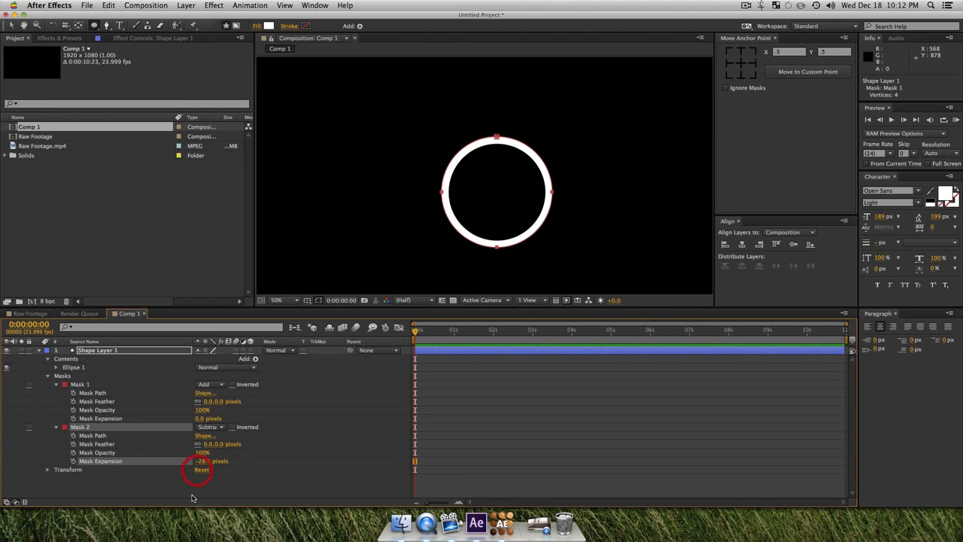
left_click(191, 497)
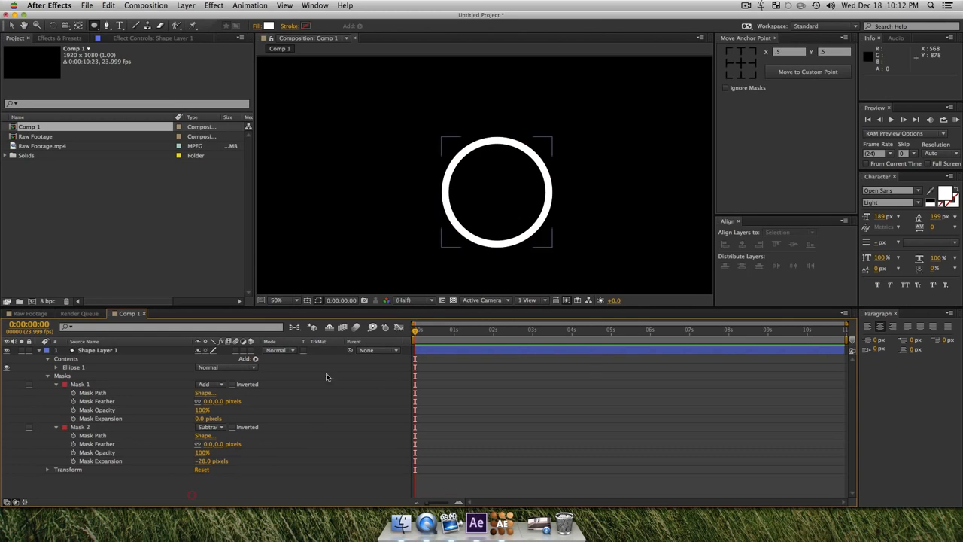
left_click(40, 350)
key("v")
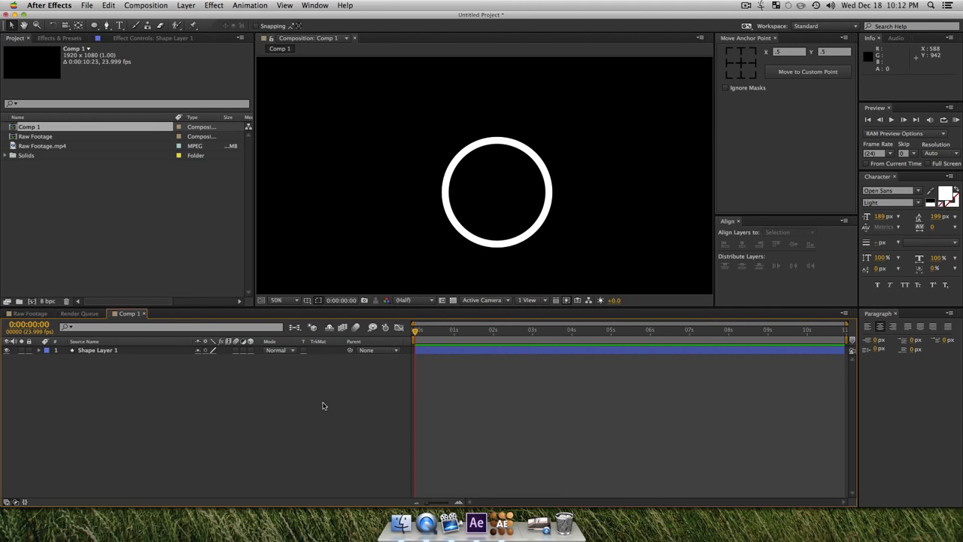
- Duplicate the ring layer and scale the copy to 81% to form an inner ring
left_click(90, 352)
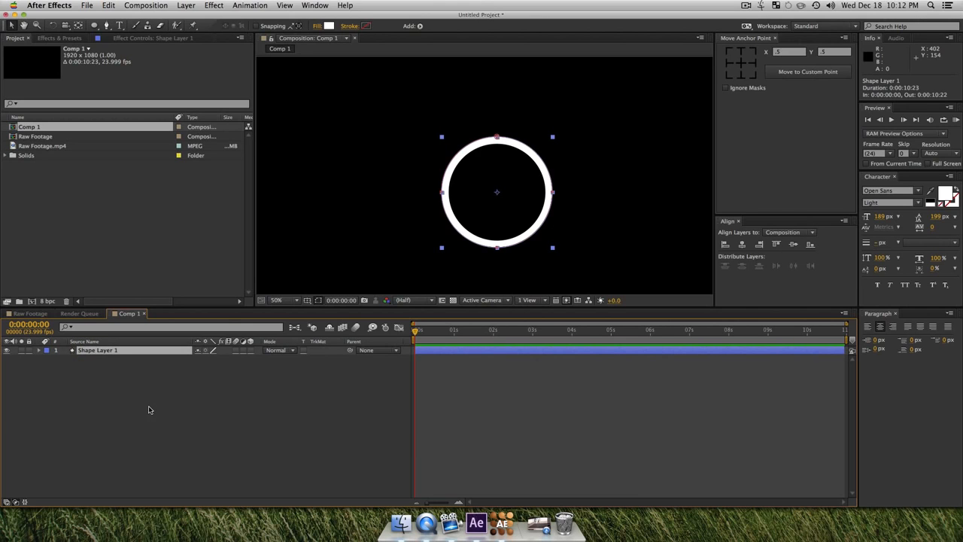
key("super+d")
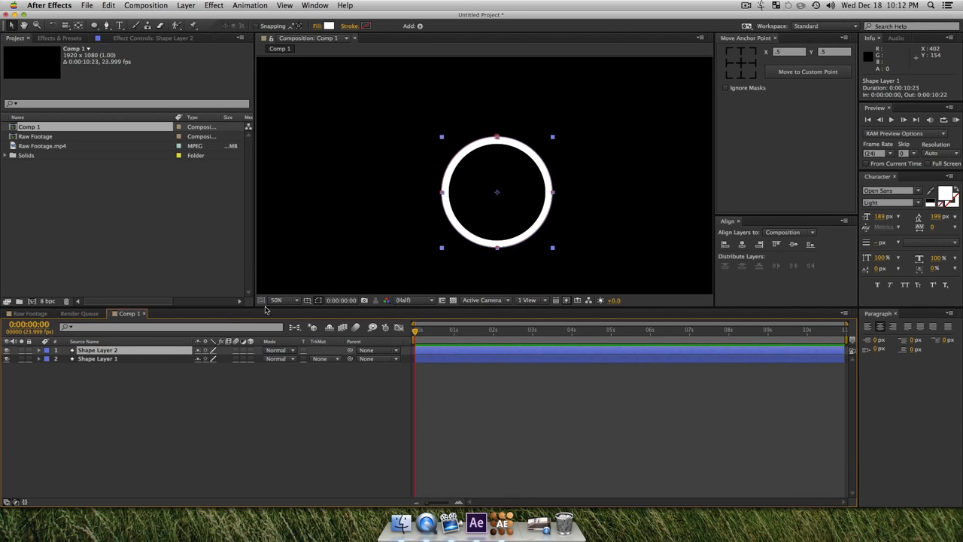
key("s")
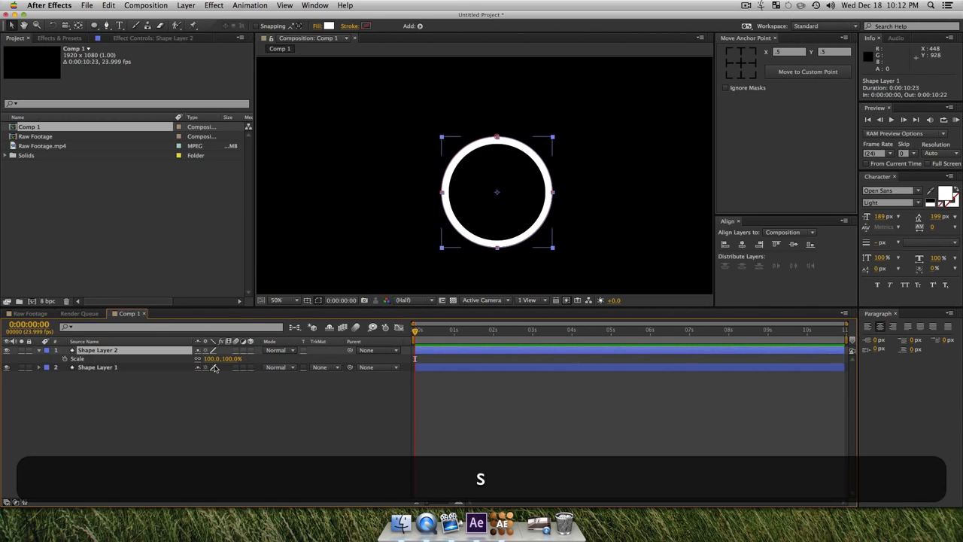
left_click_drag(213, 358, 199, 359)
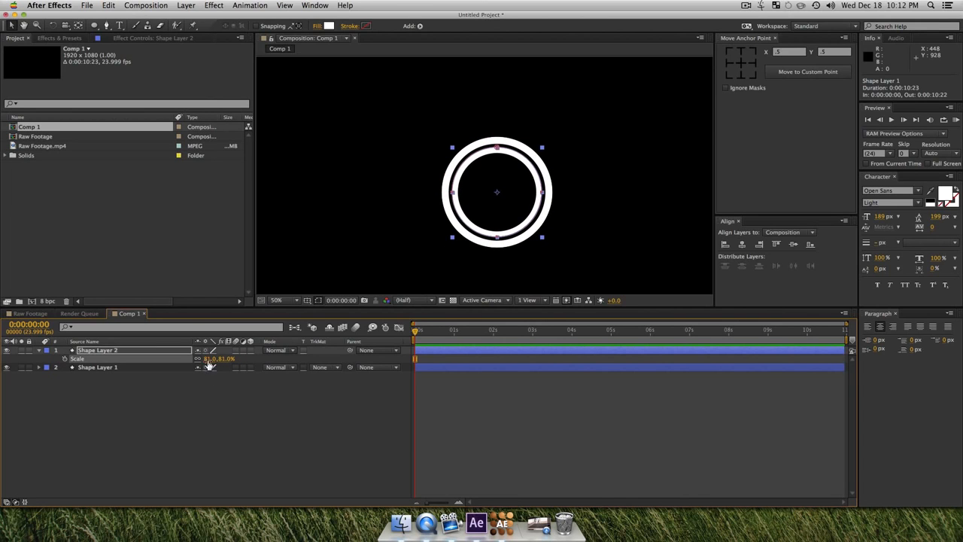
left_click(150, 439)
- Try adding a new mask to the inner ring layer and lowering its upper points, and undo these changes
left_click(88, 348)
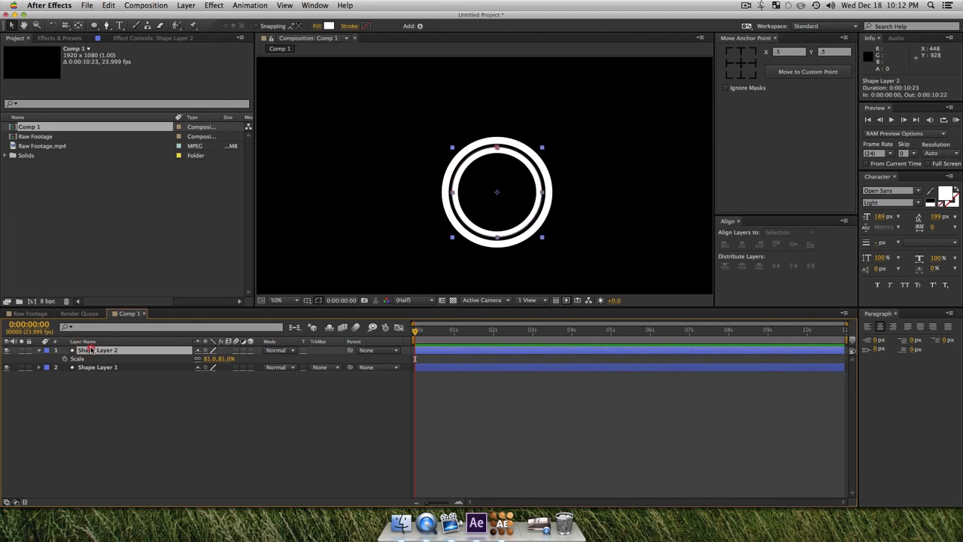
key("shift+super+n")
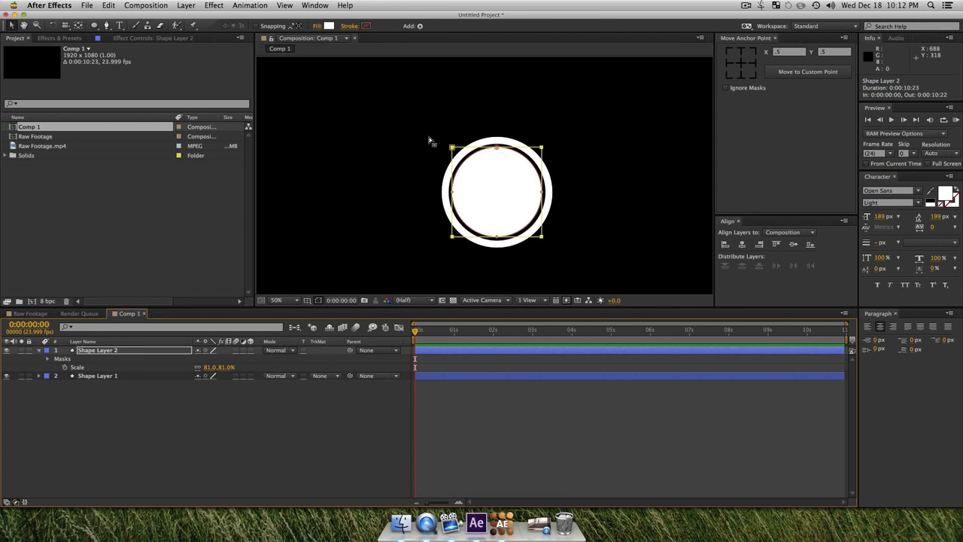
left_click_drag(429, 140, 543, 181)
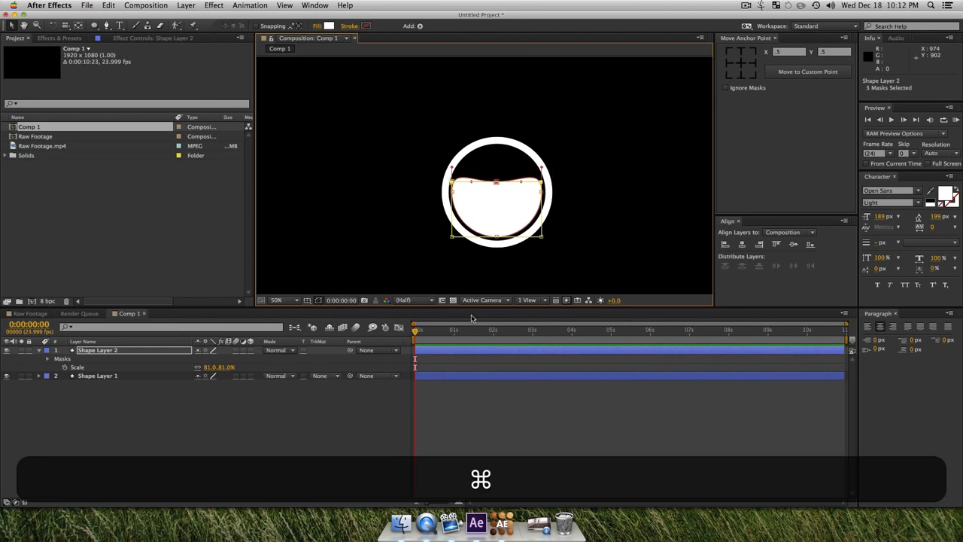
key("super+z")
key("super+z")
left_click(96, 356)
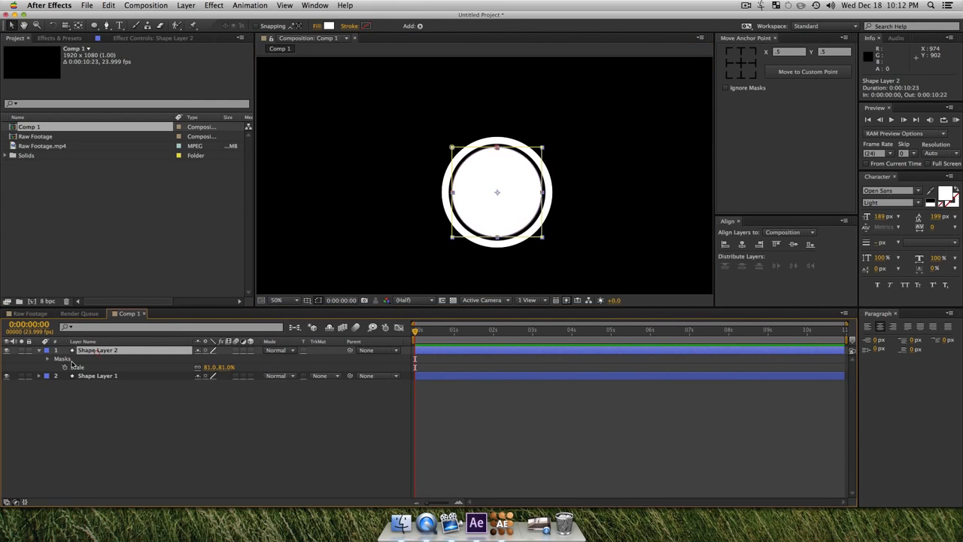
key("super+z")
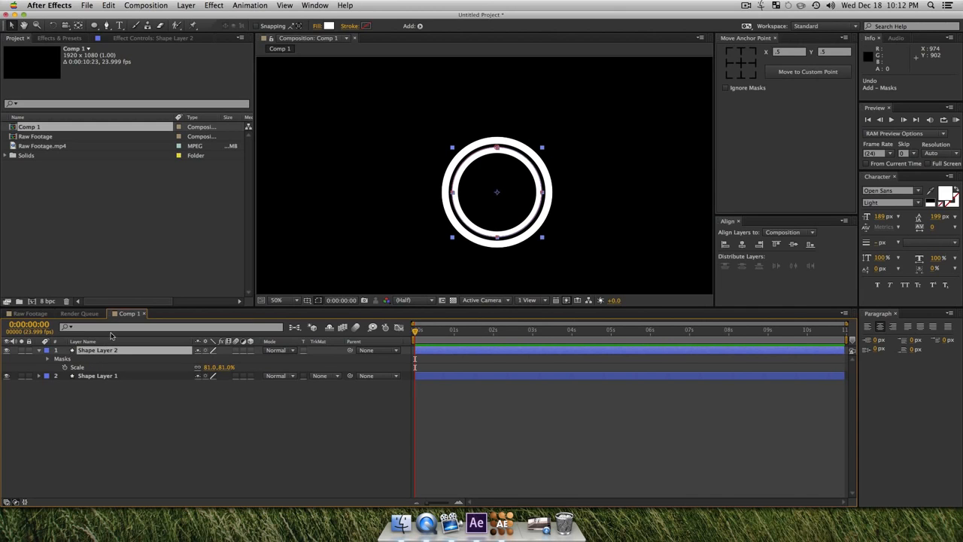
- With the Rectangle tool set to create masks, draw a thin horizontal mask across the middle of the inner ring, extending past both sides
left_click_drag(96, 30, 122, 27)
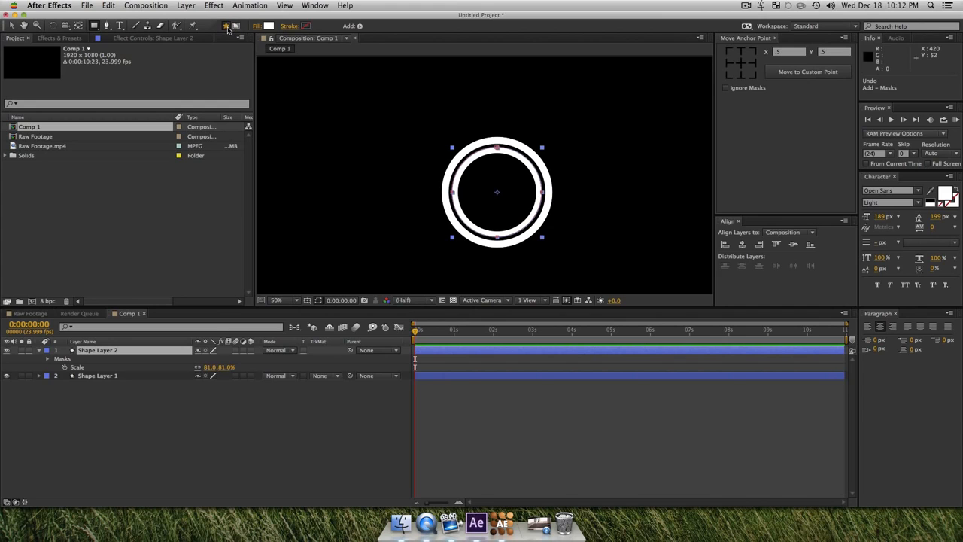
left_click(234, 27)
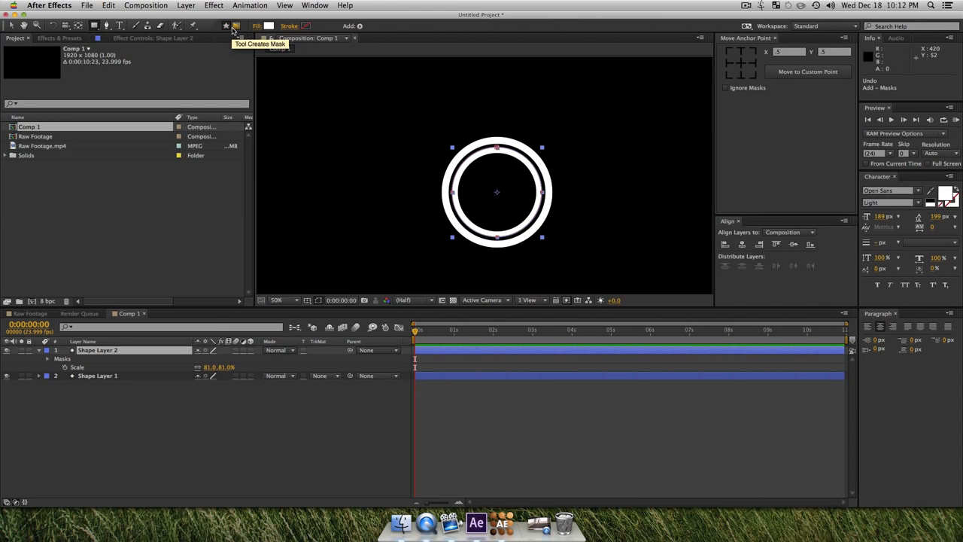
left_click(226, 27)
left_click(235, 27)
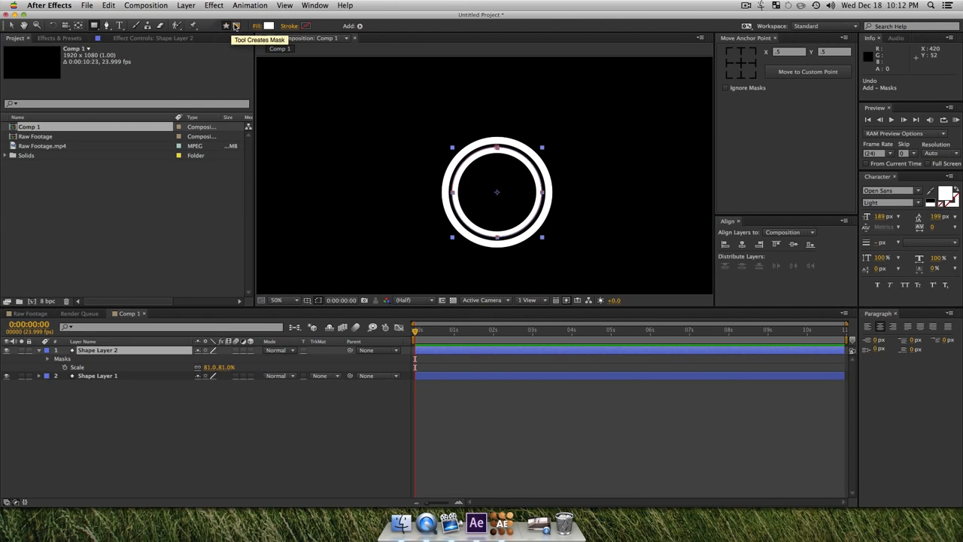
left_click(235, 27)
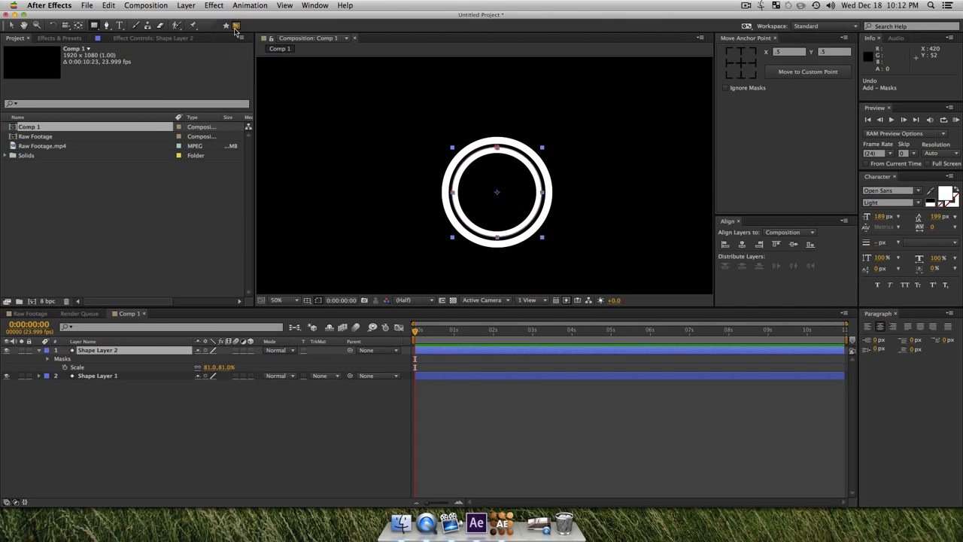
left_click_drag(414, 179, 569, 201)
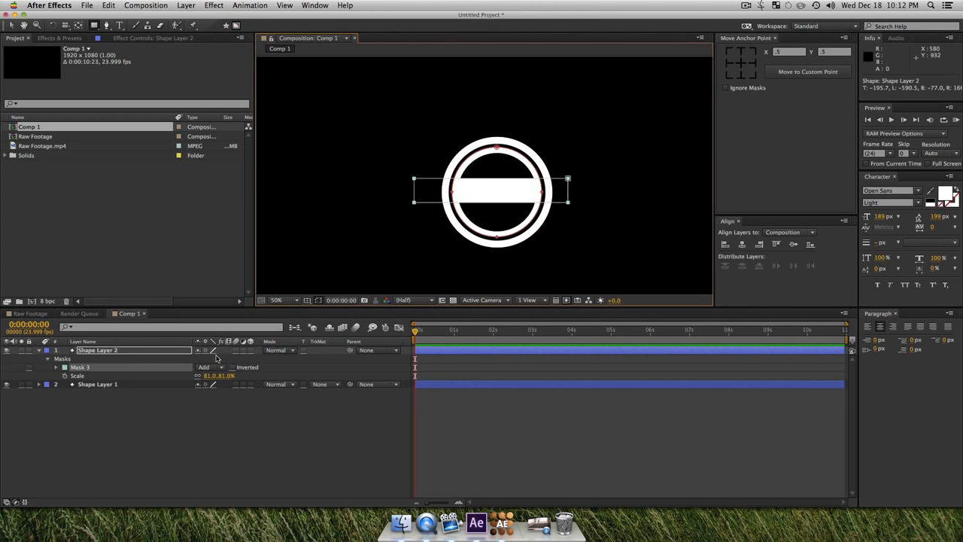
- Set the inner ring's horizontal rectangle mask to Subtract, cutting gaps in both sides, and collapse the layer's properties
left_click(48, 358)
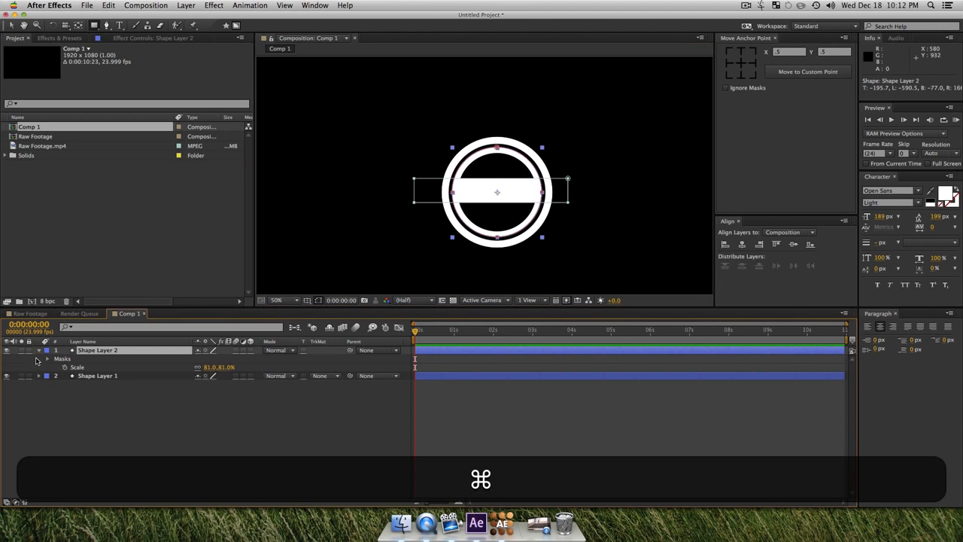
left_click(47, 358, "super")
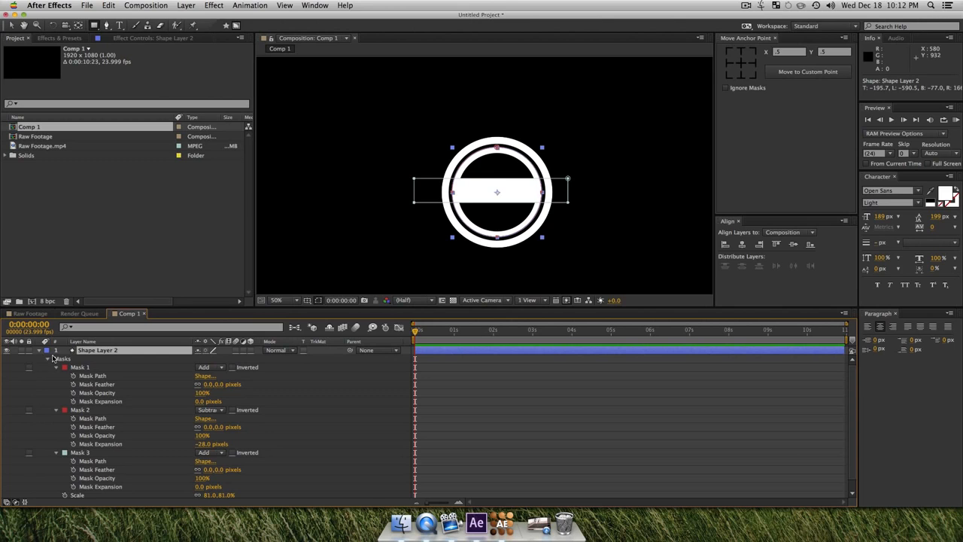
scroll(96, 426, "down", 1)
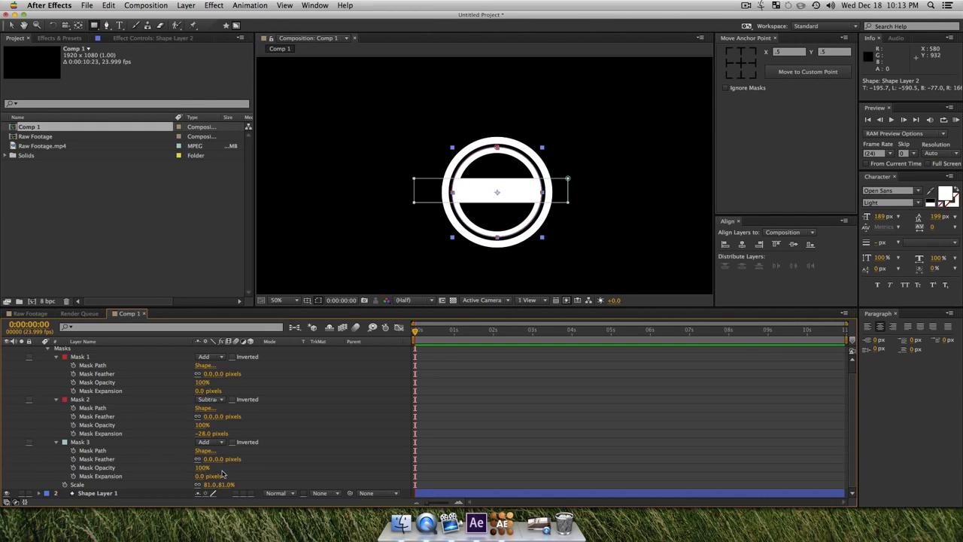
left_click(211, 442)
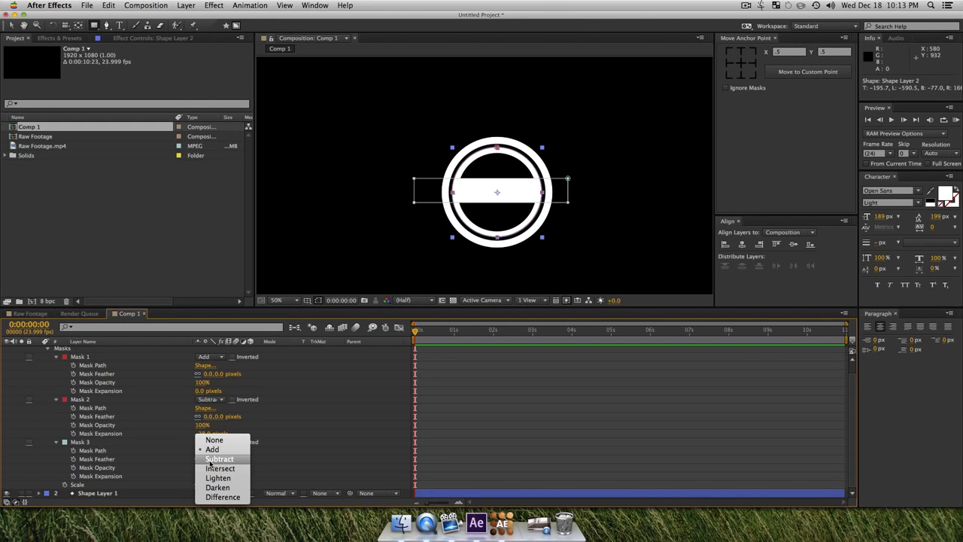
left_click(214, 461)
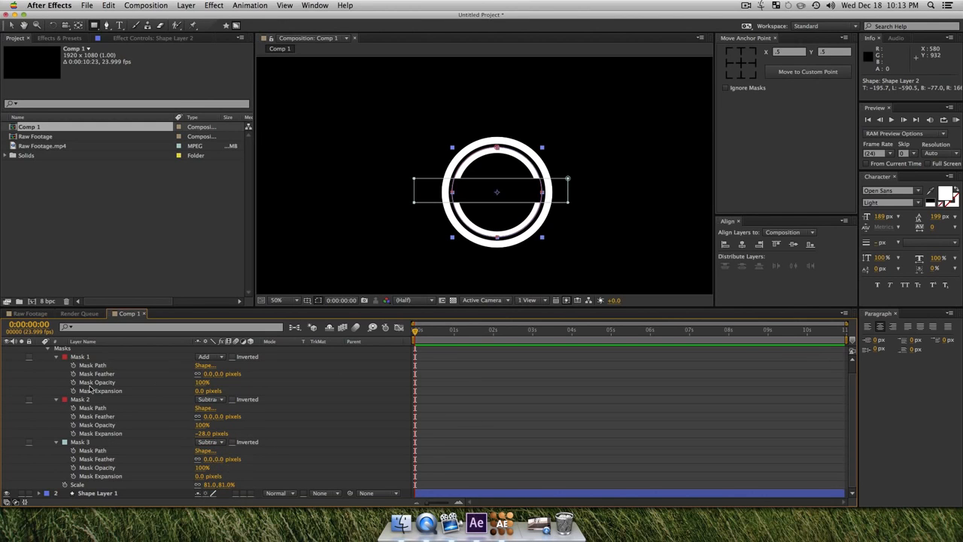
key("super+a")
key("super+u")
key("u")
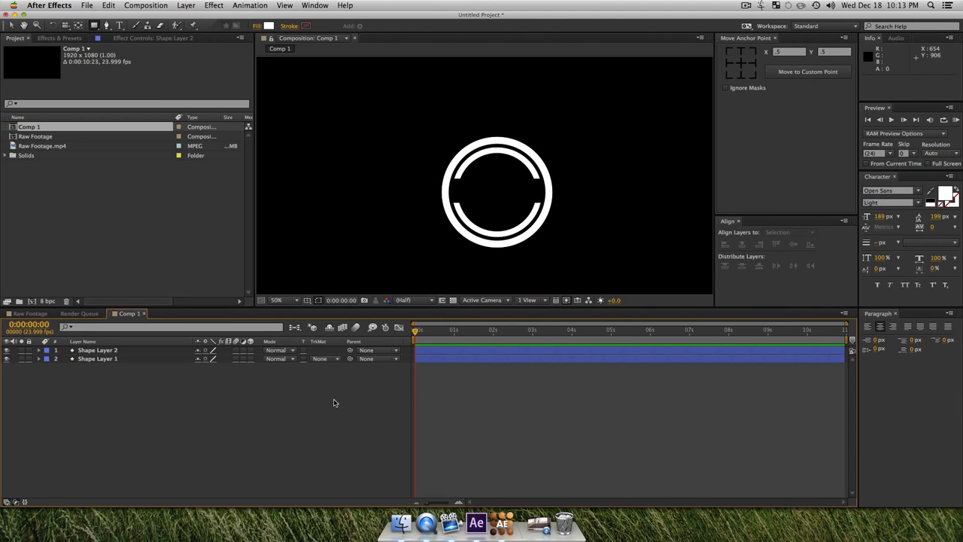
- With no layer selected, draw a small upright rectangle about 12 × 49 px outside the rings as a new shape layer
key("v")
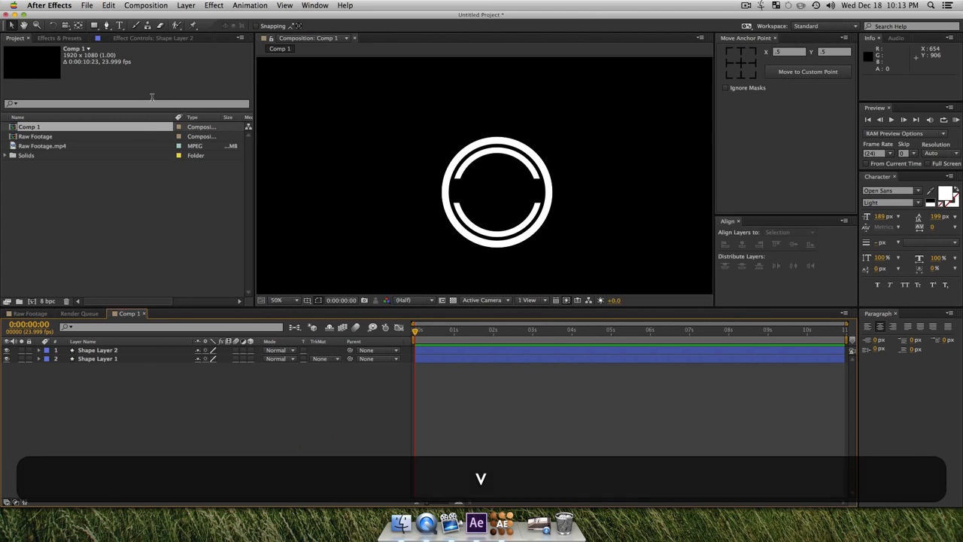
left_click(94, 25)
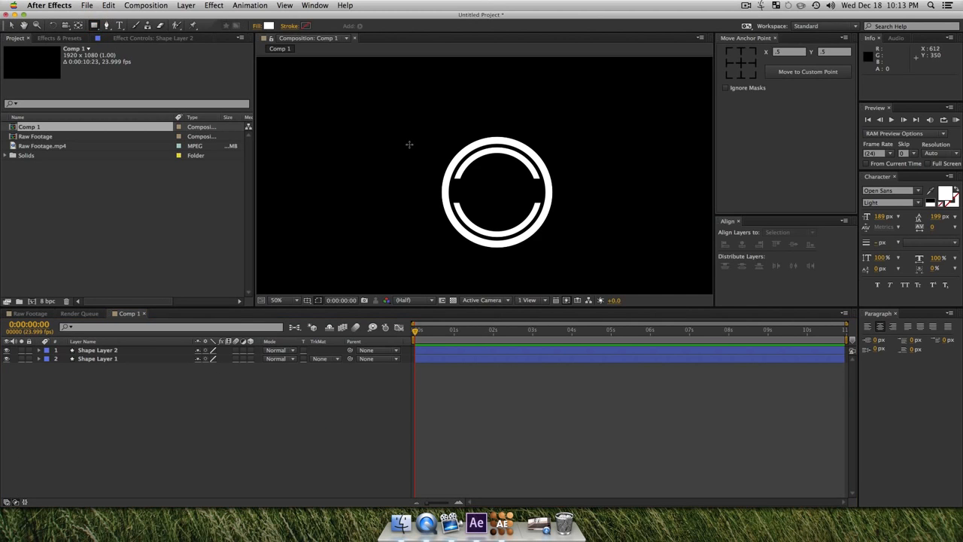
left_click_drag(409, 144, 411, 162)
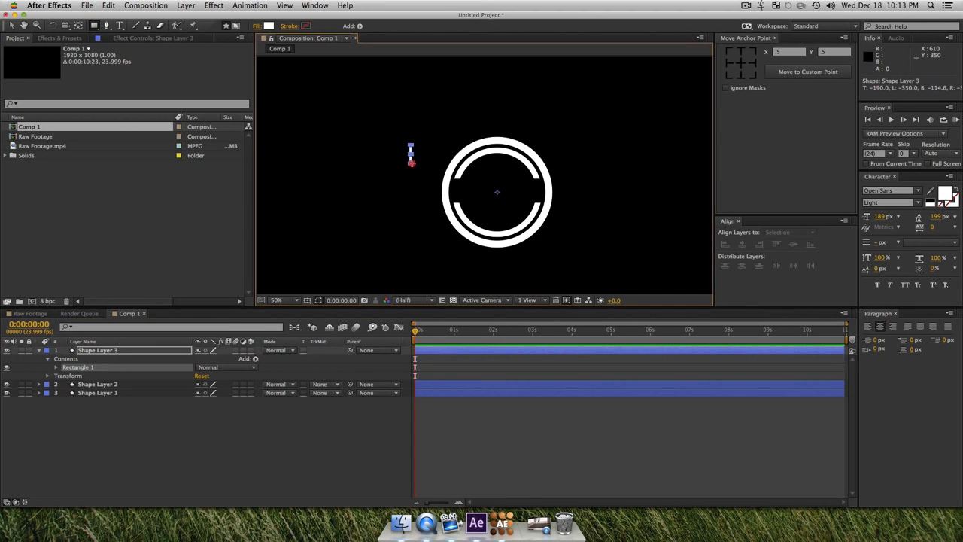
left_click(387, 200)
key("v")
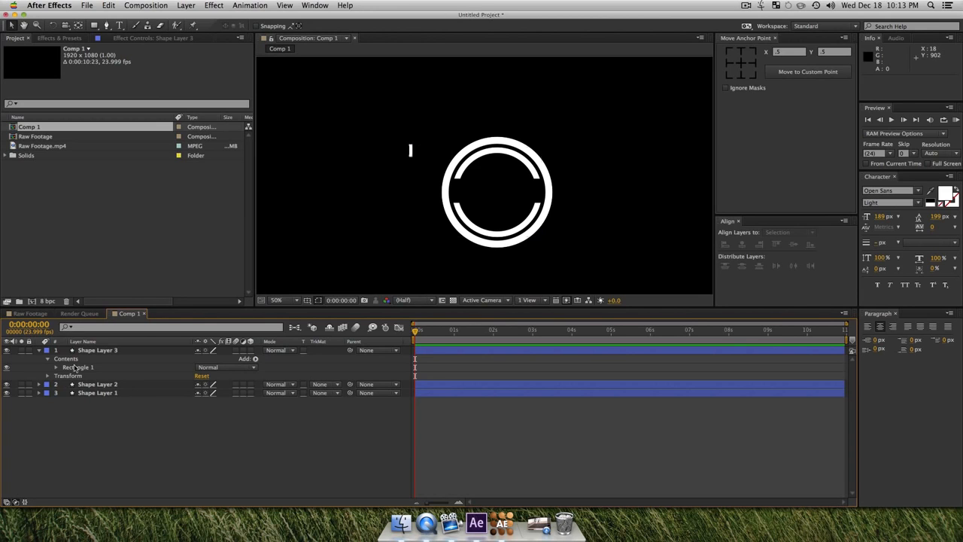
- Centre the small rectangle layer's anchor point on its shape and align the layer to the composition's horizontal and vertical centre
left_click(93, 353)
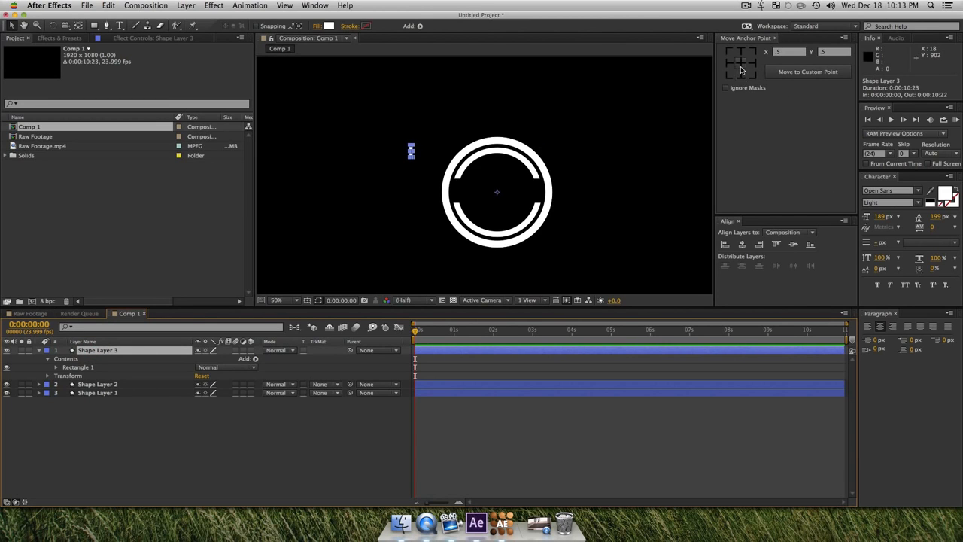
left_click(741, 70)
left_click(742, 244)
left_click(793, 244)
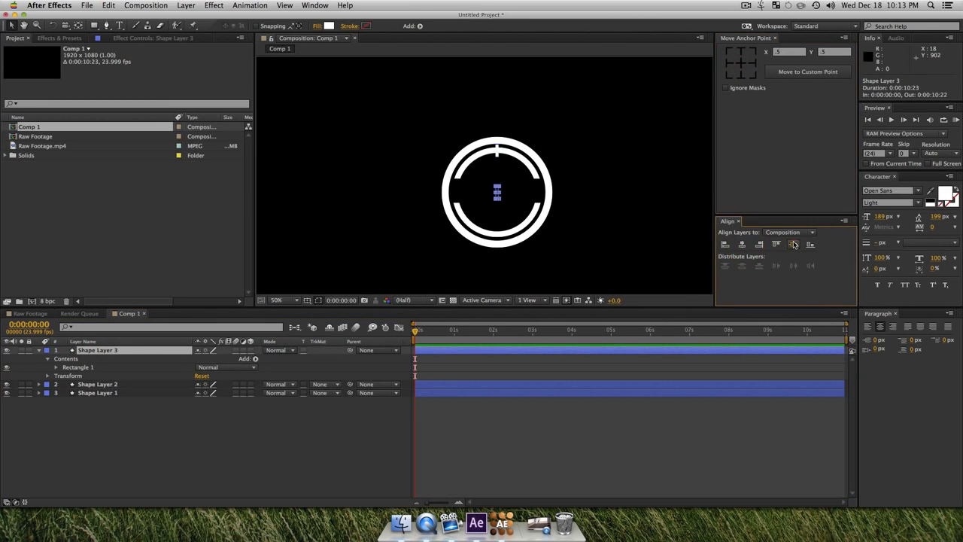
left_click(291, 407)
- Add a Repeater to the small rectangle's shape layer and expand all of its properties
left_click(98, 350)
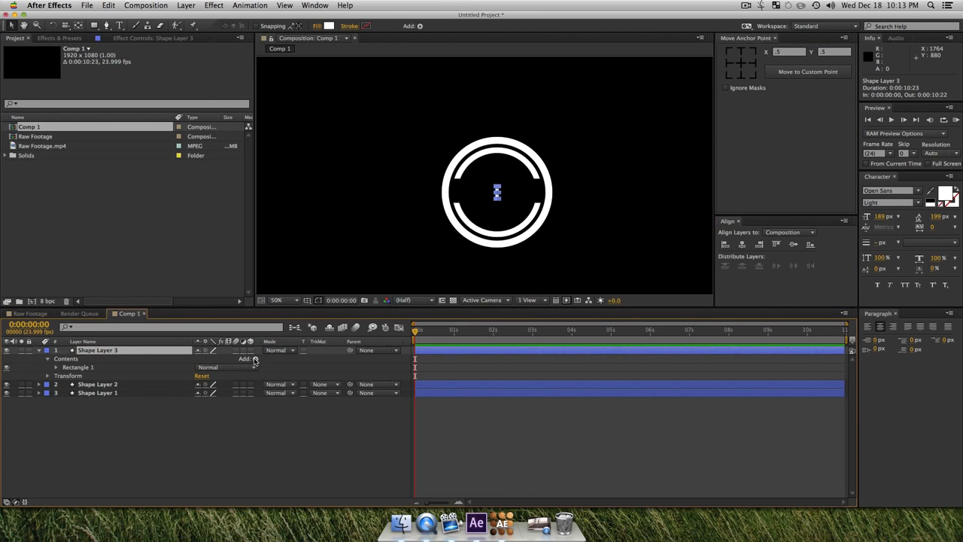
left_click(255, 359)
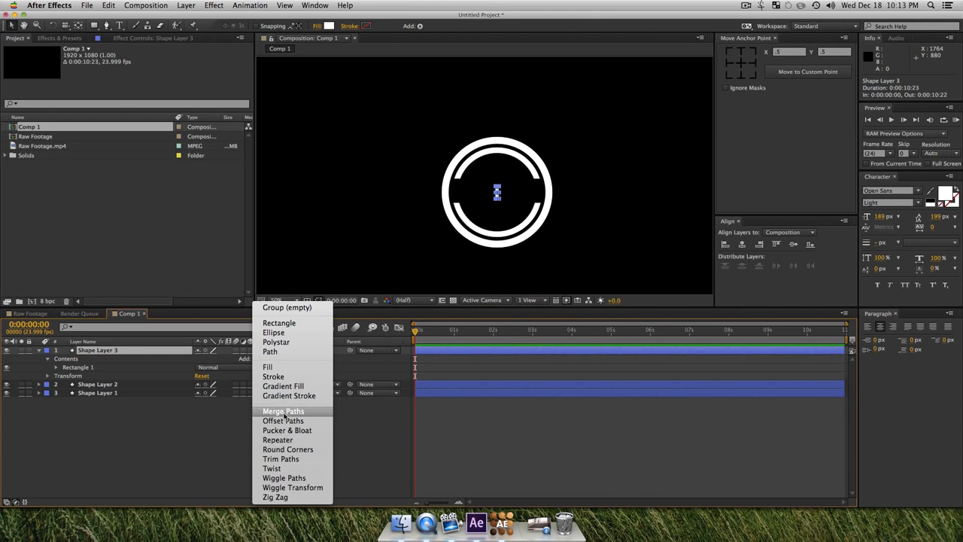
left_click(282, 441)
left_click(150, 463)
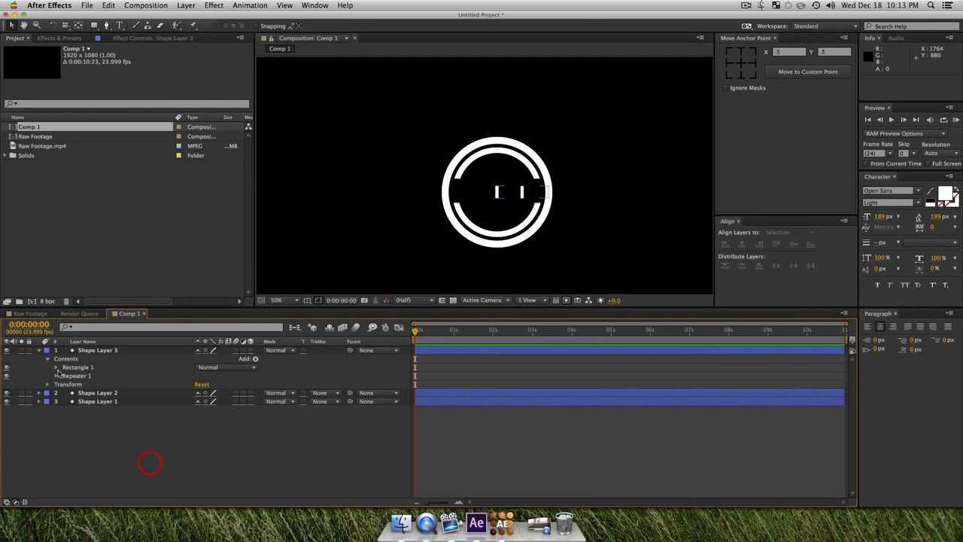
left_click(57, 376, "super")
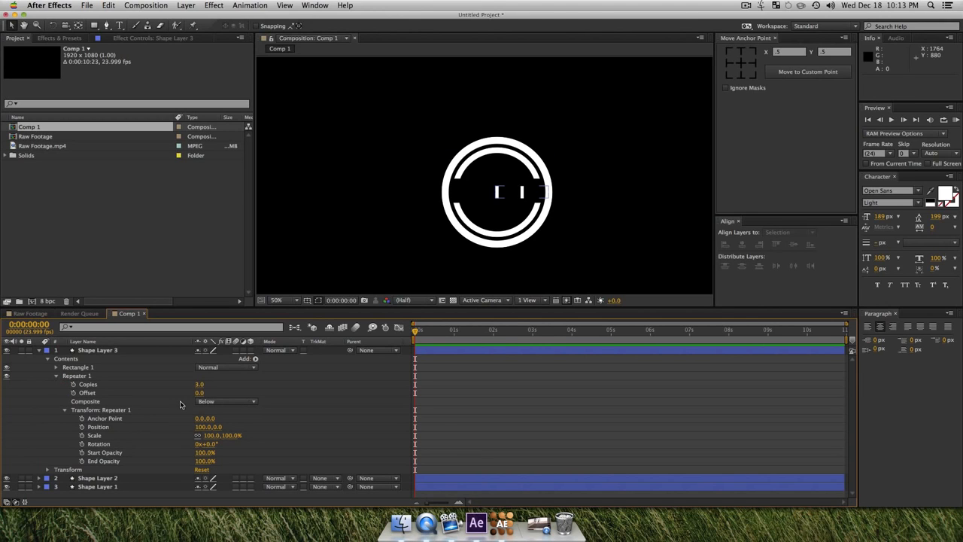
- Set the repeater's transform position to 0, 0 and its number of copies to 20
left_click(200, 427)
type("0")
key("Return")
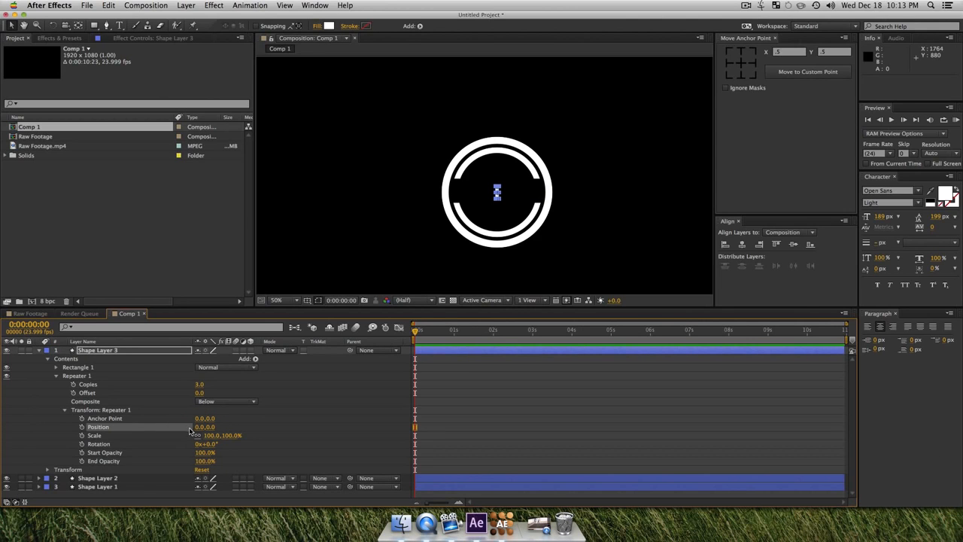
left_click(200, 384)
type("20")
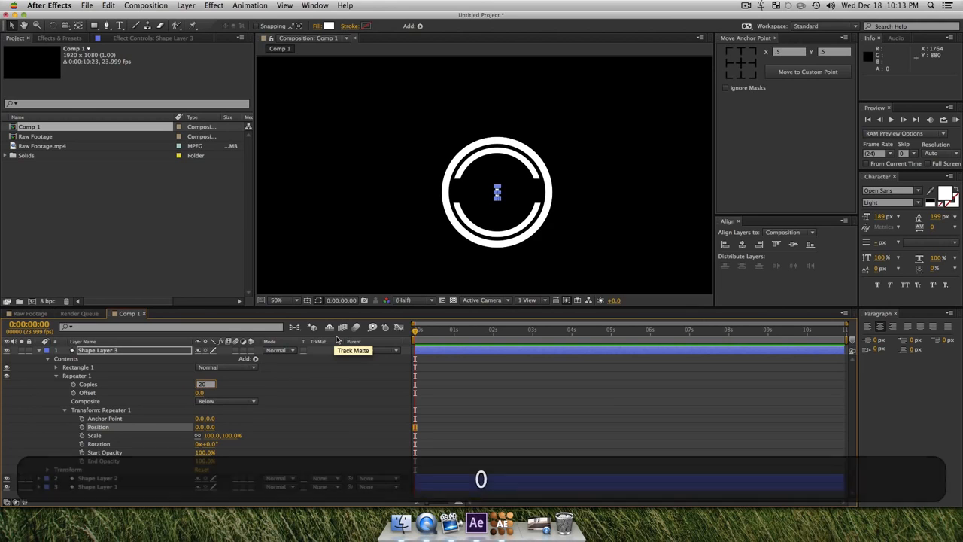
left_click(277, 437)
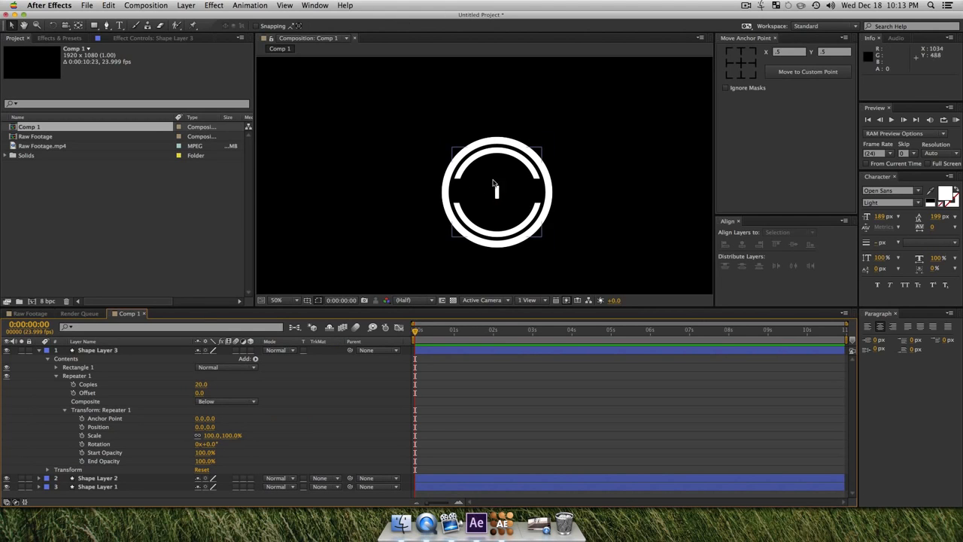
- Set the repeater's transform rotation to 360/20 so the copies form a full circle
left_click(211, 445)
type("360/20")
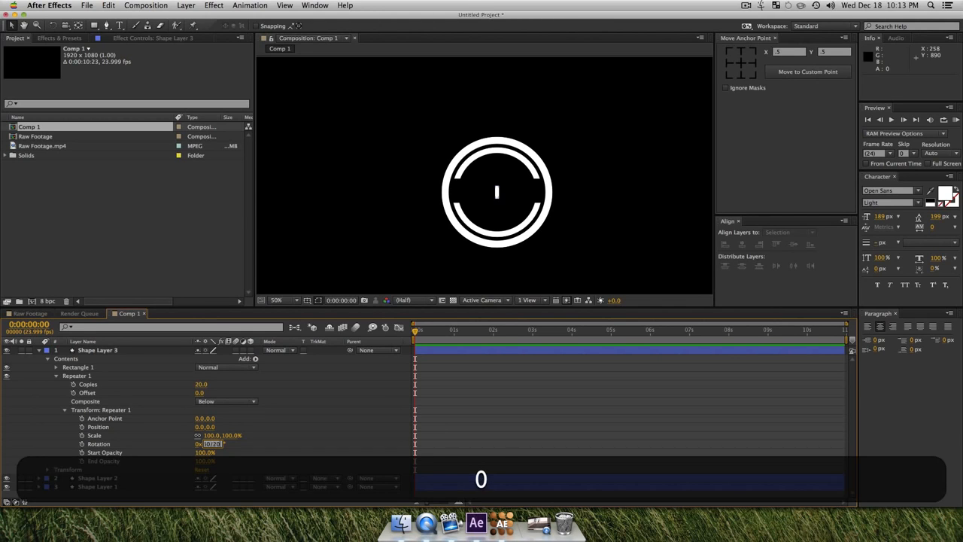
key("Return")
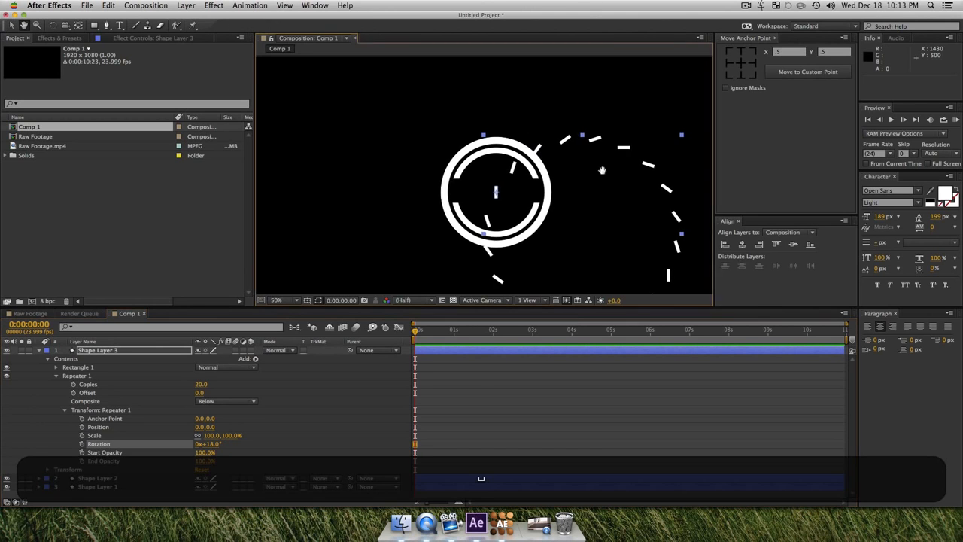
left_click_drag(605, 162, 563, 131)
key("v")
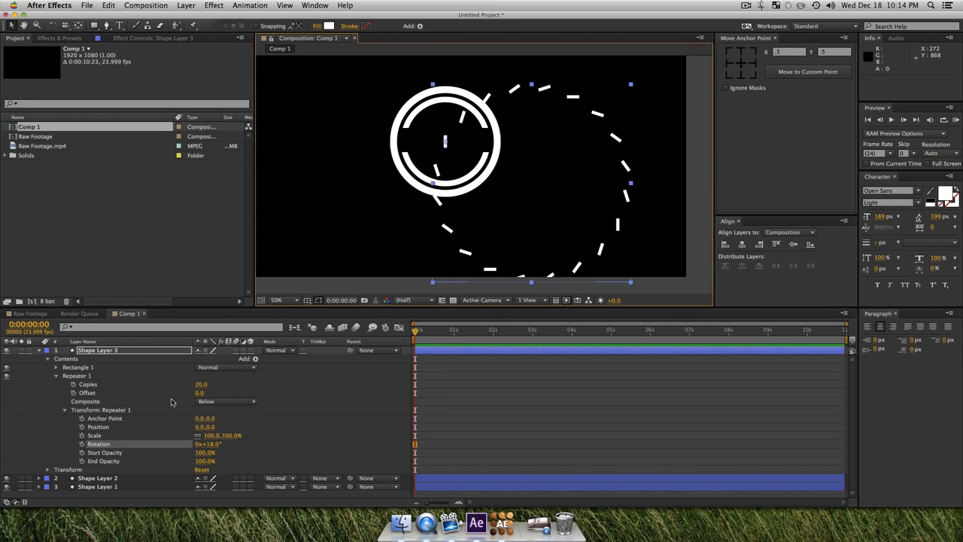
- Try reducing the repeater's number of copies, and undo the change
left_click(111, 351)
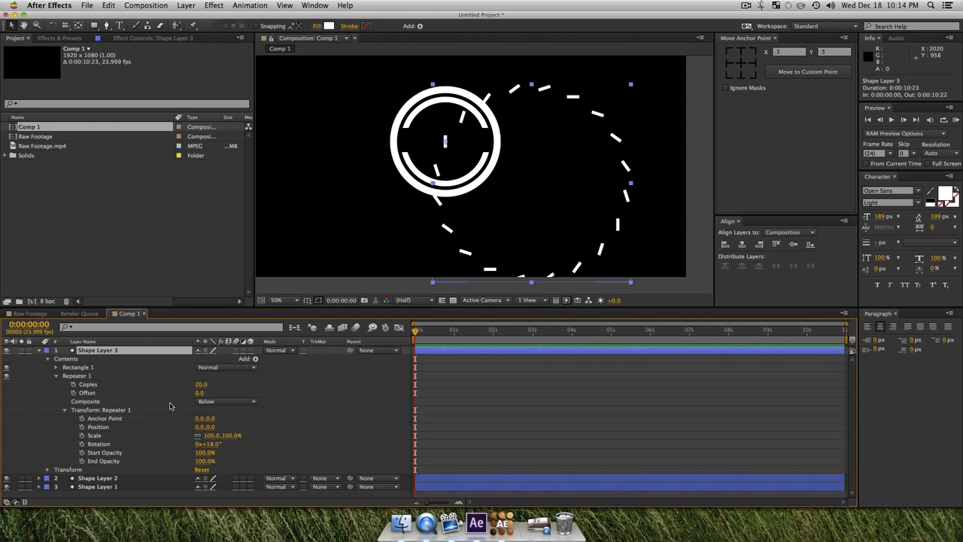
left_click_drag(200, 383, 191, 384)
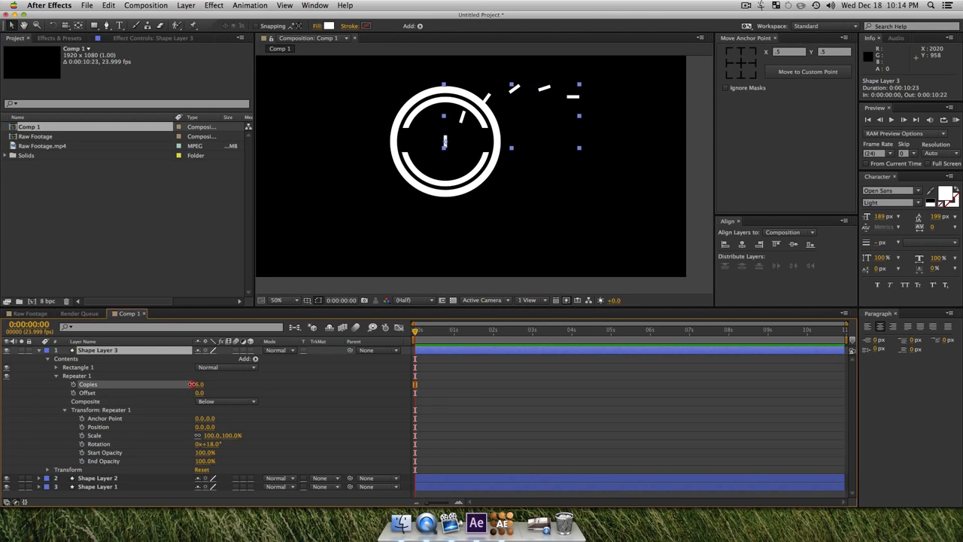
key("super")
key("super+z")
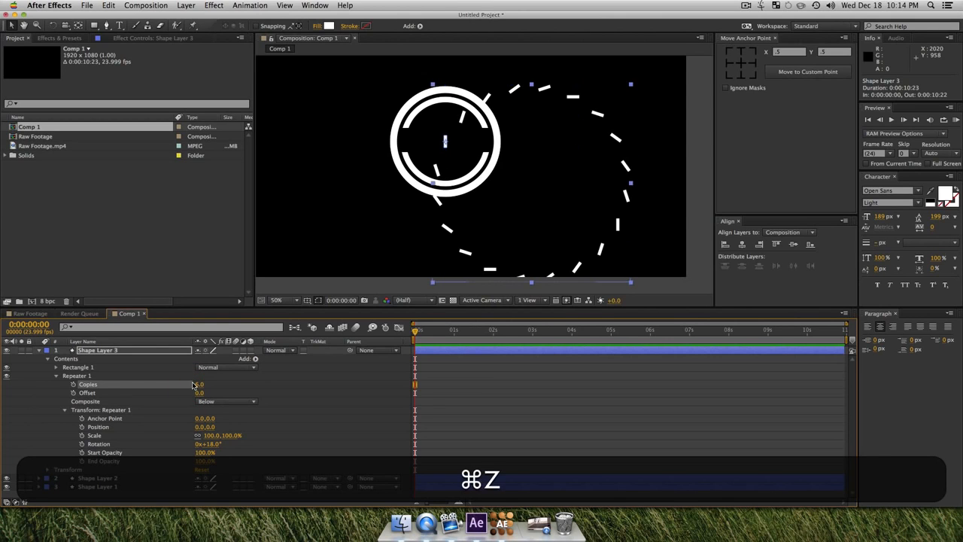
- Expand the repeated rectangle's contents to show its path's size, position and roundness
left_click(56, 367)
left_click(107, 375)
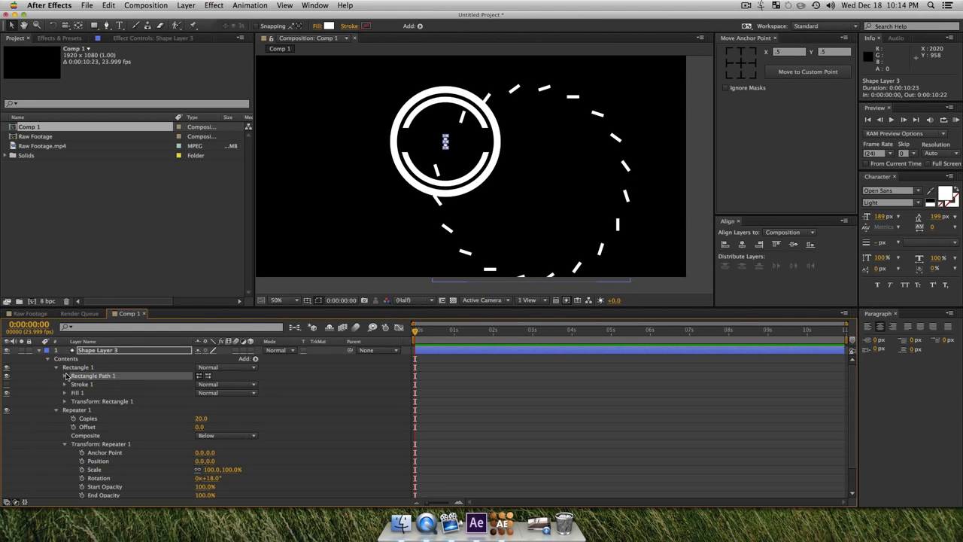
left_click(65, 375)
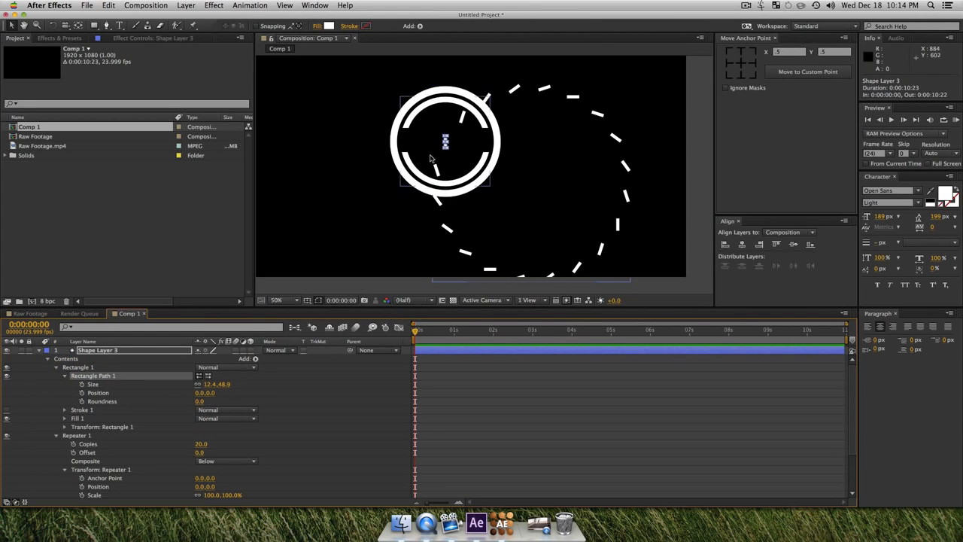
- Try rotating the dash circle layer by hand about -23° with the Rotation tool, and undo the rotation
key("w")
left_click_drag(441, 137, 433, 148)
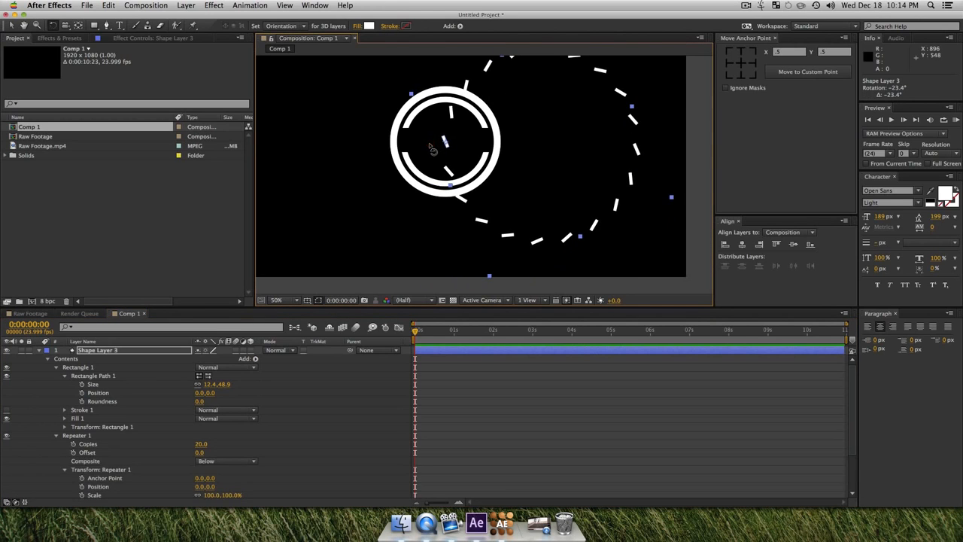
key("super+z")
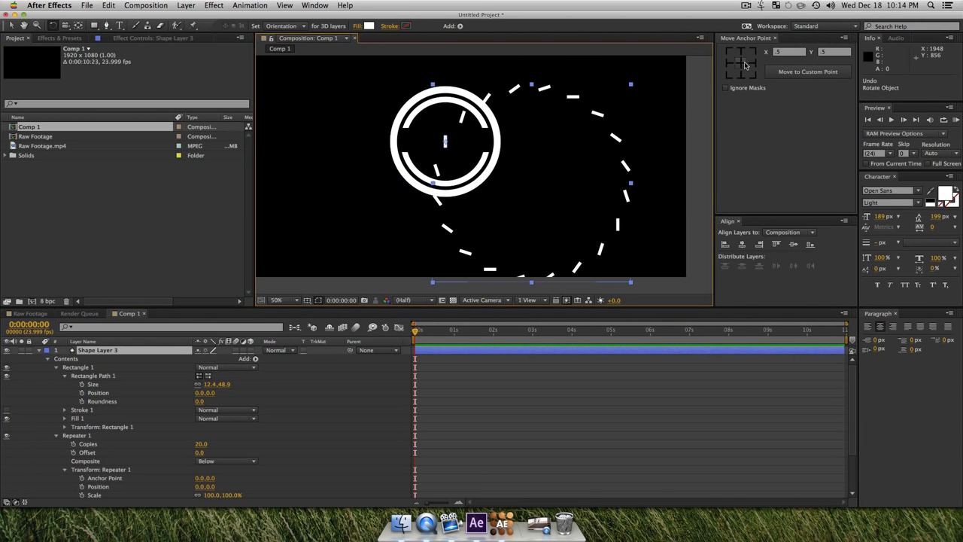
- Move the dash layer's anchor point to the circle's centre and align the layer to the composition centre in both directions
left_click(744, 64)
left_click(760, 243)
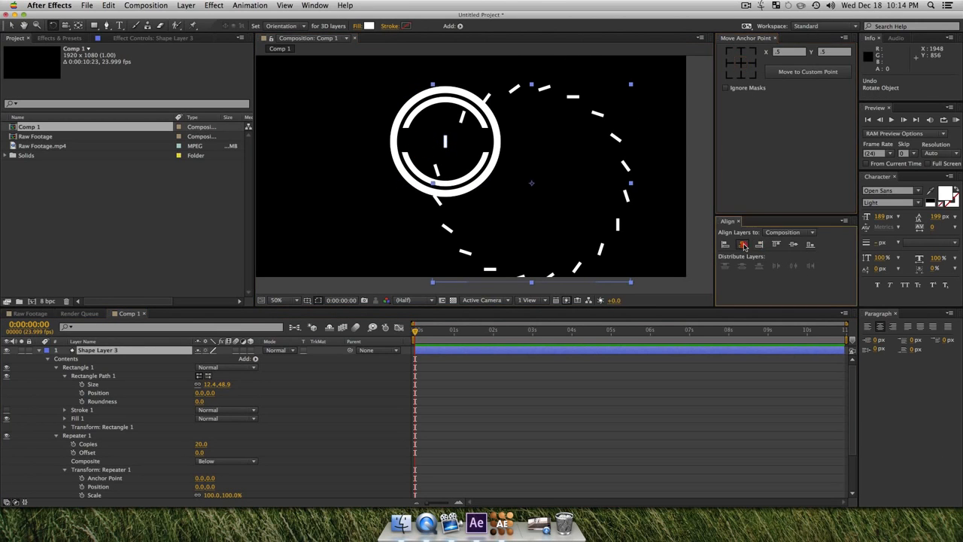
left_click(793, 244)
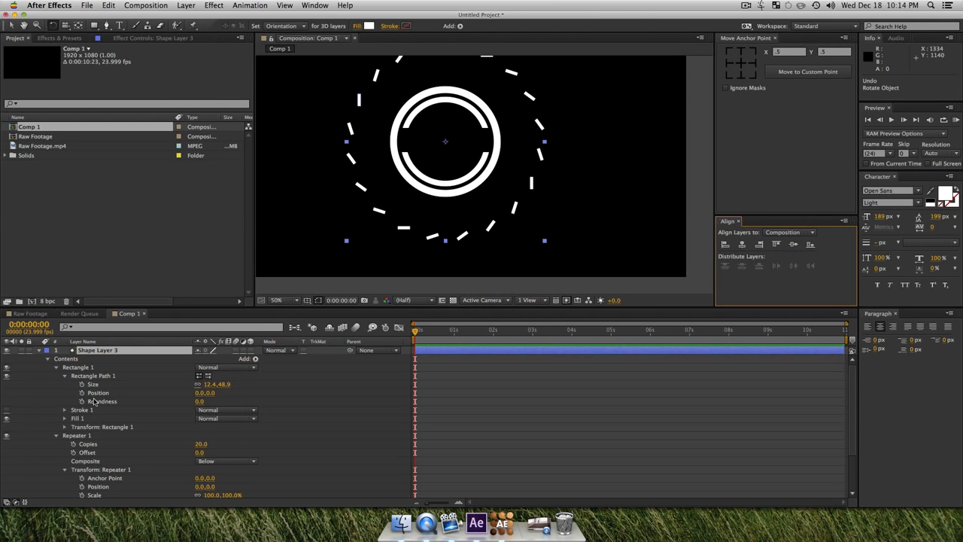
- Try a larger rotation in the repeater's transform, and restore it to 360/20
scroll(98, 405, "down", 3)
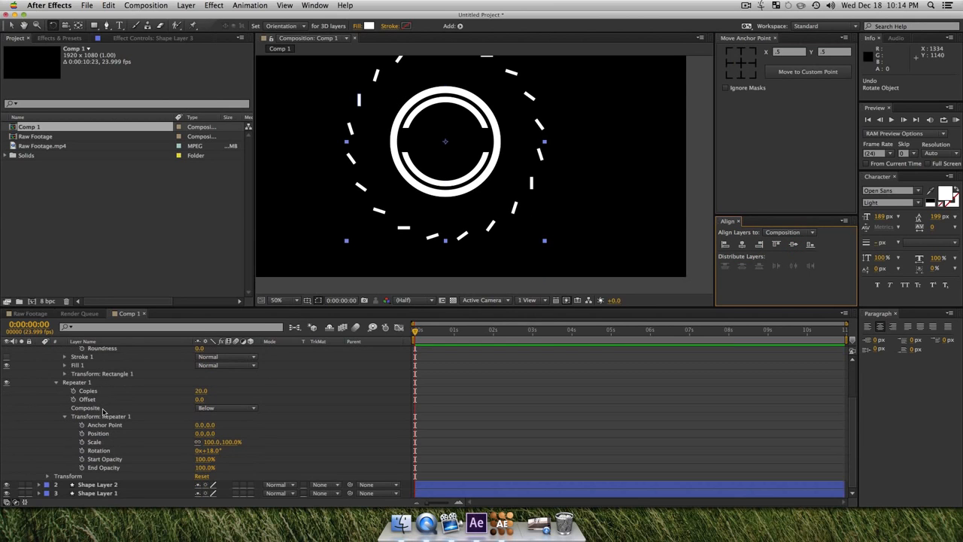
left_click_drag(211, 455, 201, 454)
left_click(211, 450)
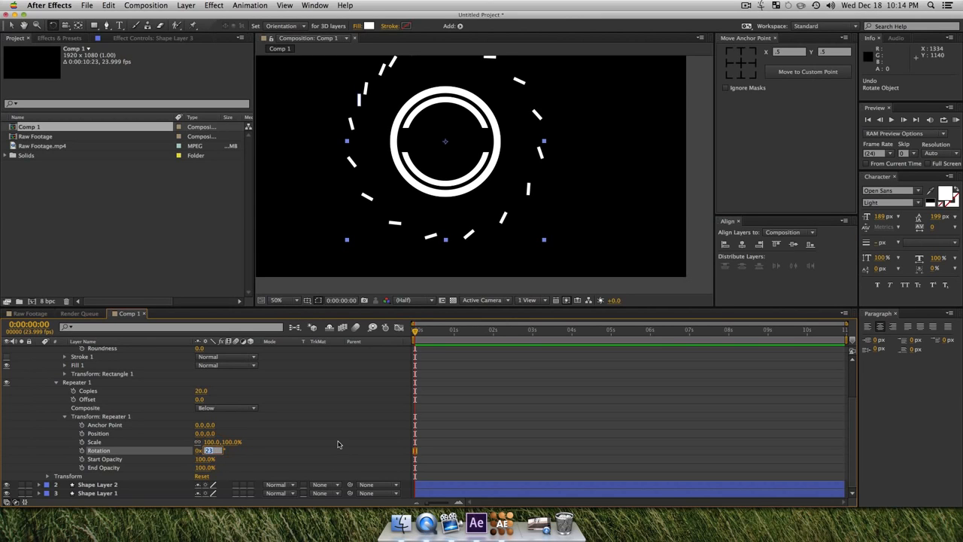
type("360/20")
key("Return")
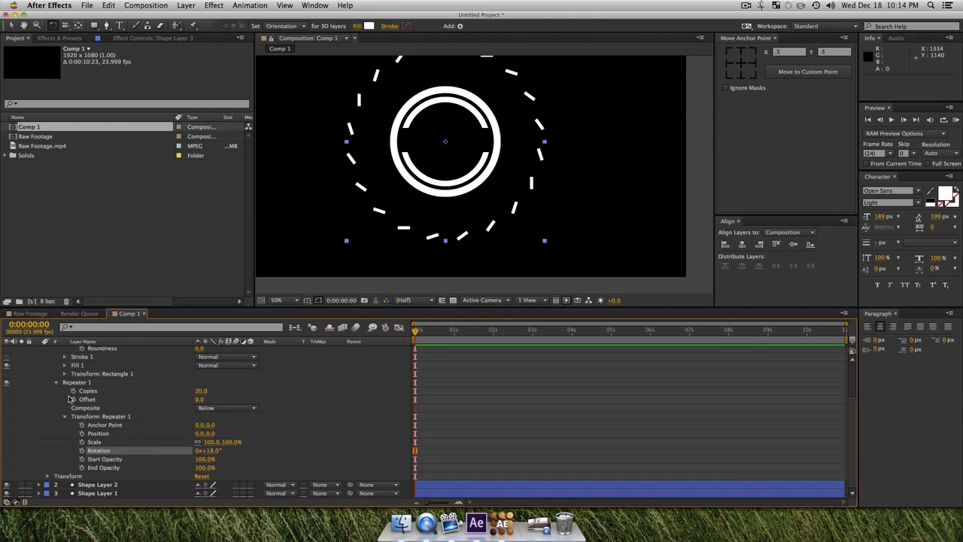
key("super")
left_click(46, 476, "super")
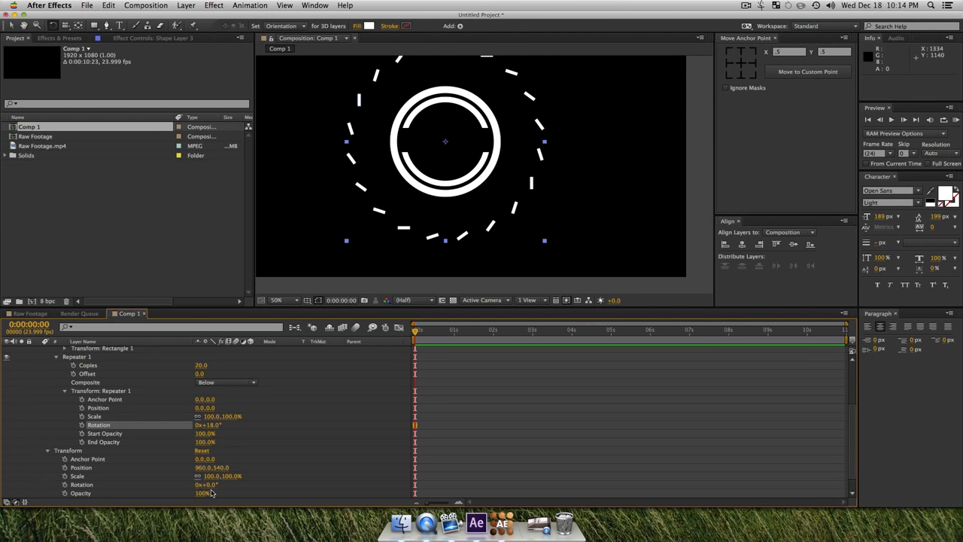
key("super+z")
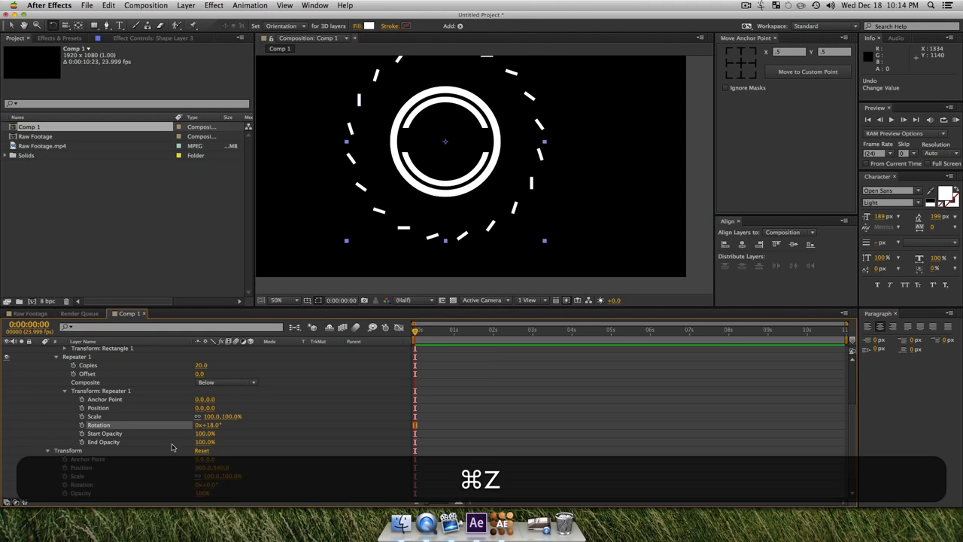
- Set the rotation in the repeated rectangle's own transform to -61° so the dashes point towards the circle's centre
scroll(171, 447, "up", 3)
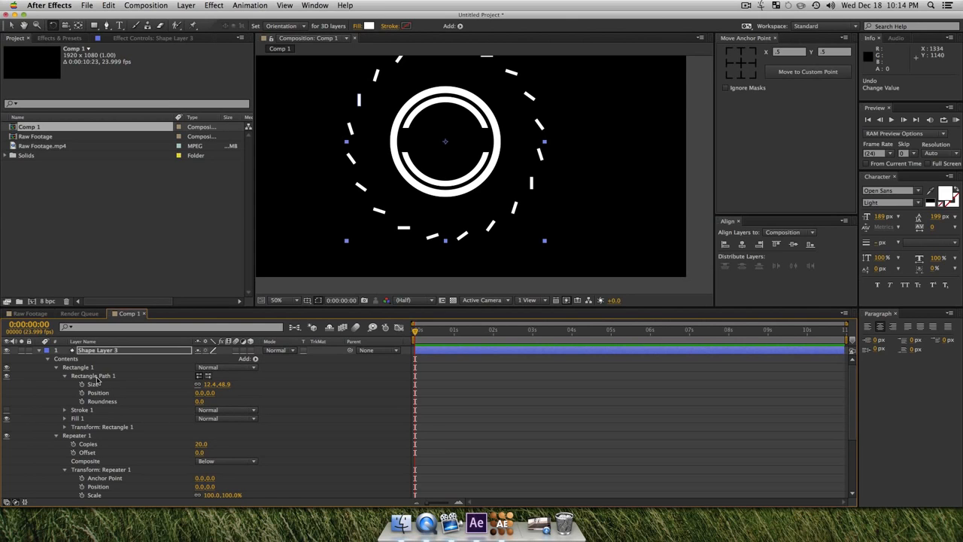
left_click(61, 428)
left_click(65, 426)
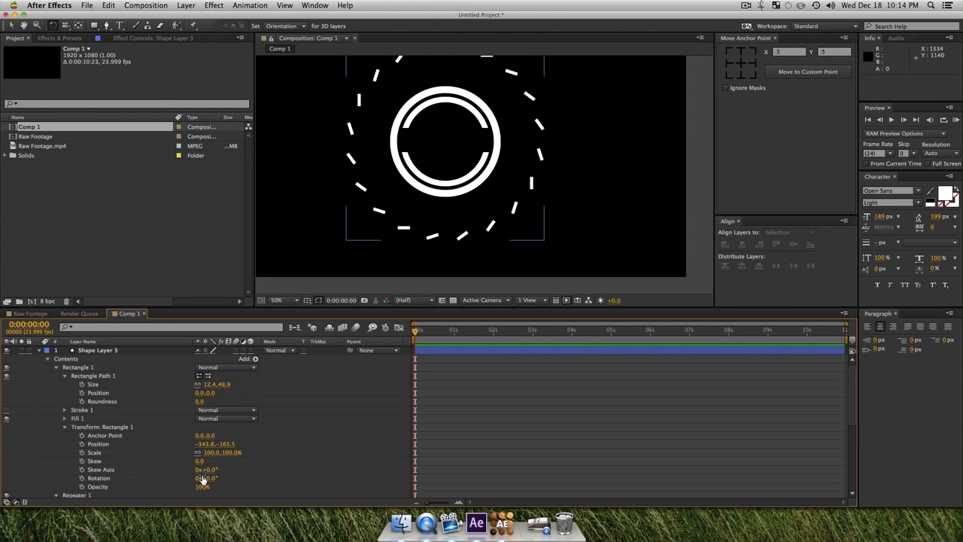
left_click_drag(206, 480, 359, 100)
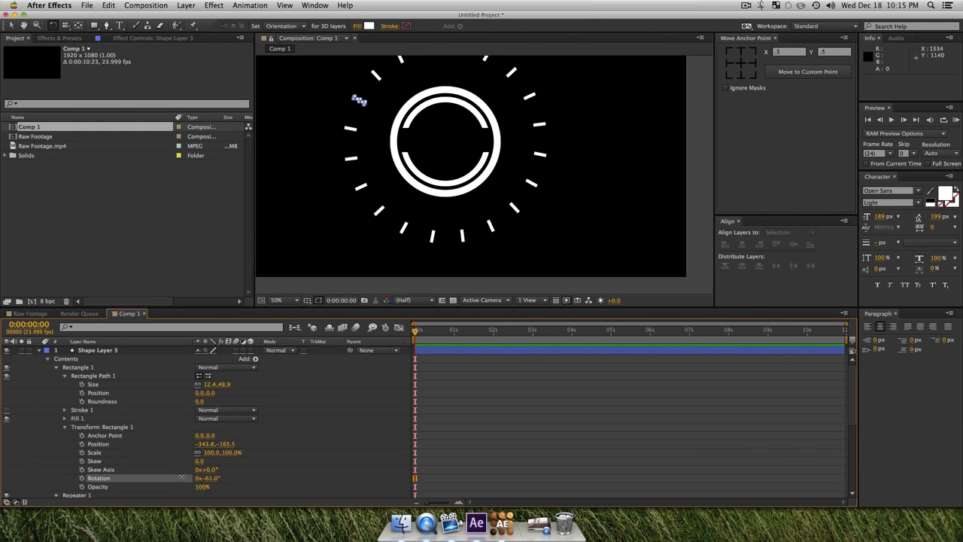
left_click_drag(181, 477, 182, 477)
- Scale the dash circle layer down to 36% so that it fits inside the inner ring
left_click(106, 359)
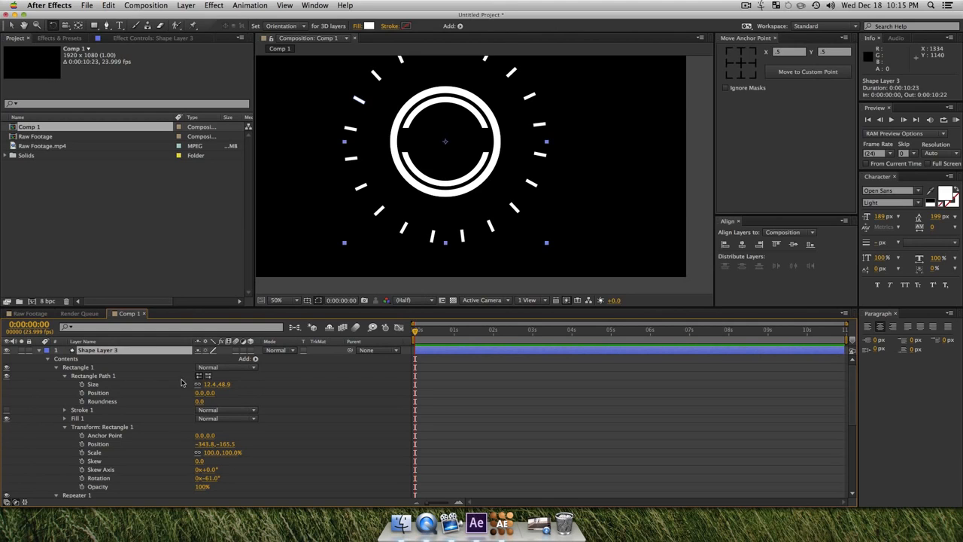
key("s")
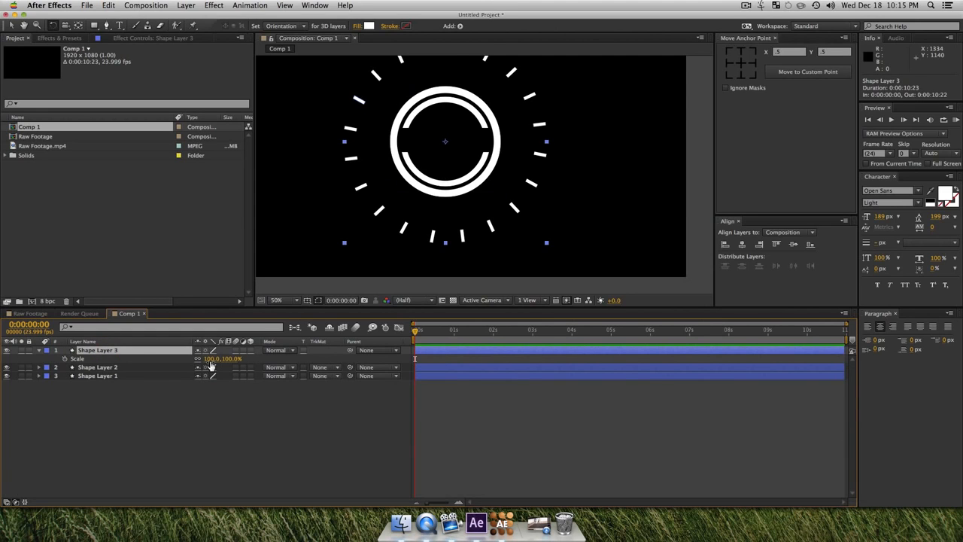
left_click_drag(213, 359, 181, 366)
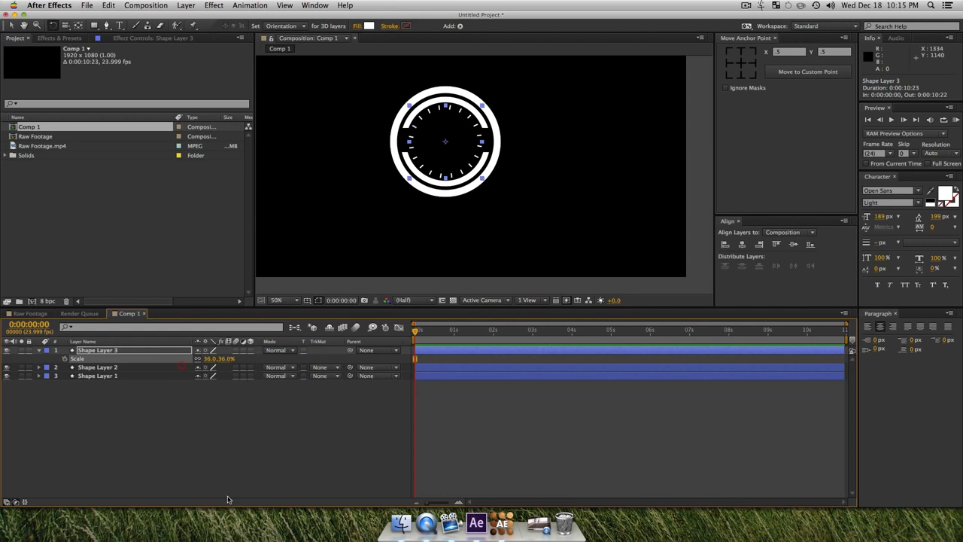
- Examine the rings and the dash circle up close at 100% magnification
left_click(444, 124)
key("z")
left_click(444, 122)
key("space")
left_click_drag(459, 225, 444, 188)
key("v")
left_click(235, 453)
key("space")
left_click(156, 463)
- Collapse the expanded properties of all layers in the composition
left_click(85, 352)
key("cmd+a")
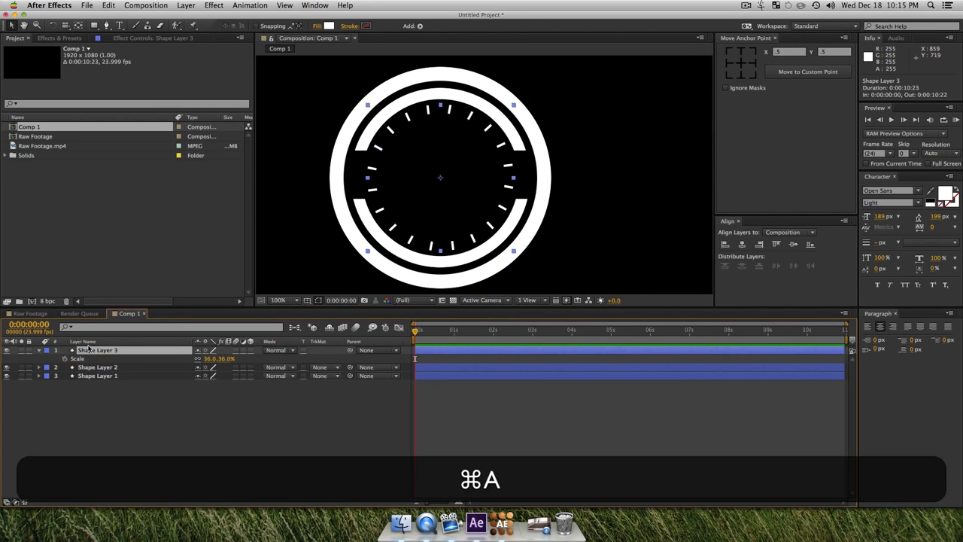
key("cmd+u")
left_click(183, 443)
key("u")
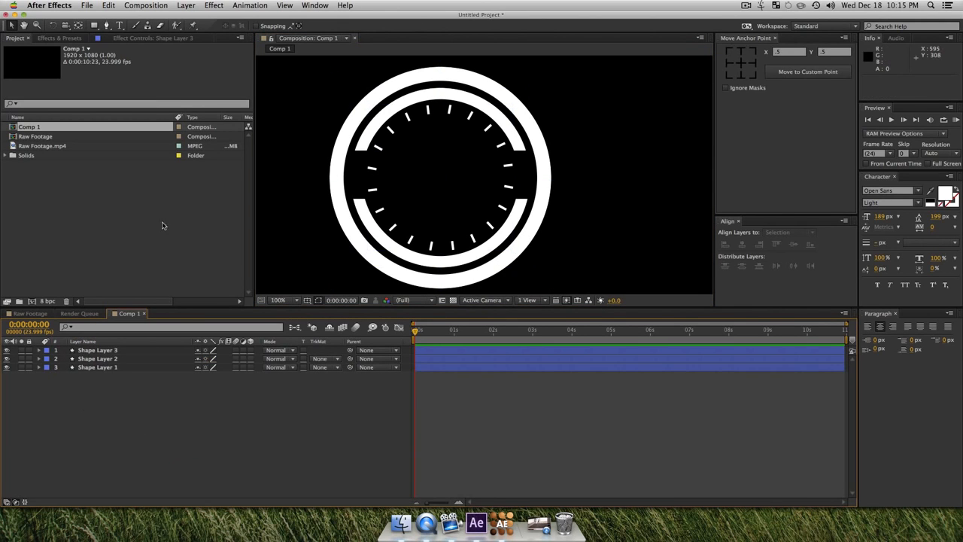
- Add the expression wiggle(.3, 80) to the rotation of the masked inner ring layer, Shape Layer 2
left_click(106, 358)
left_click(211, 471)
left_click(113, 359)
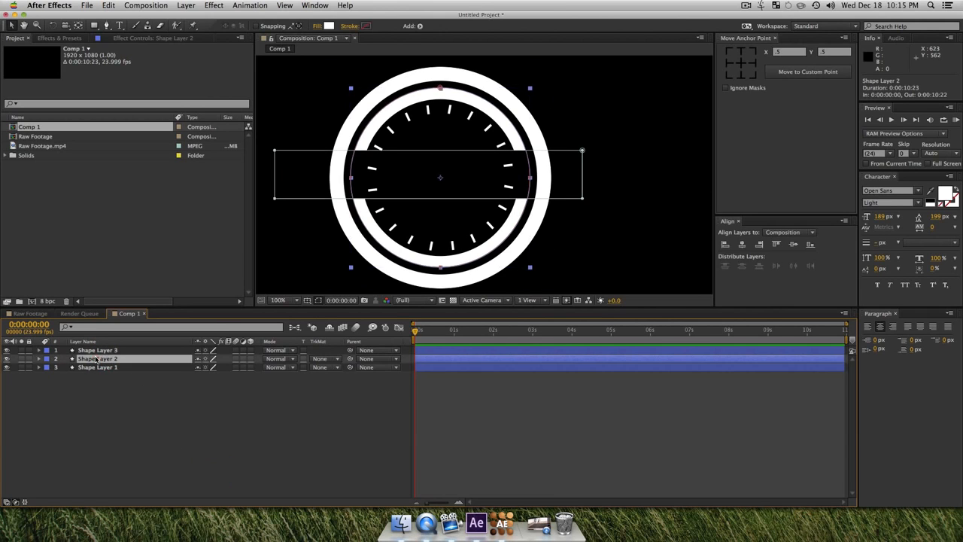
key("r")
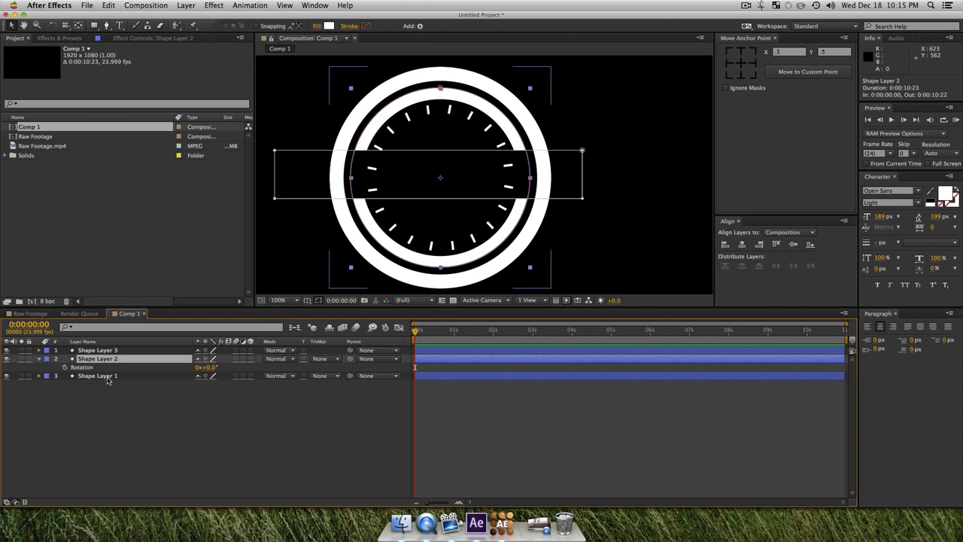
key("alt")
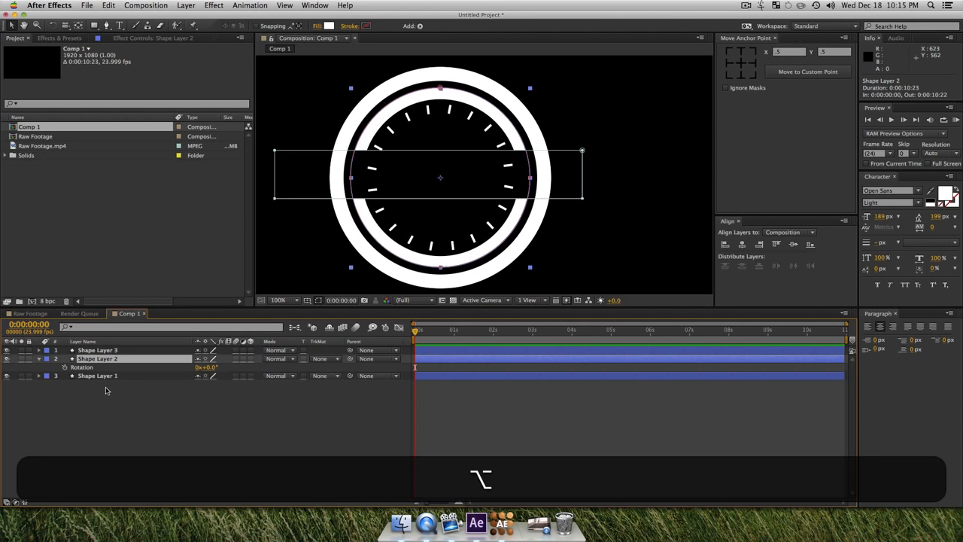
left_click(64, 367, "alt")
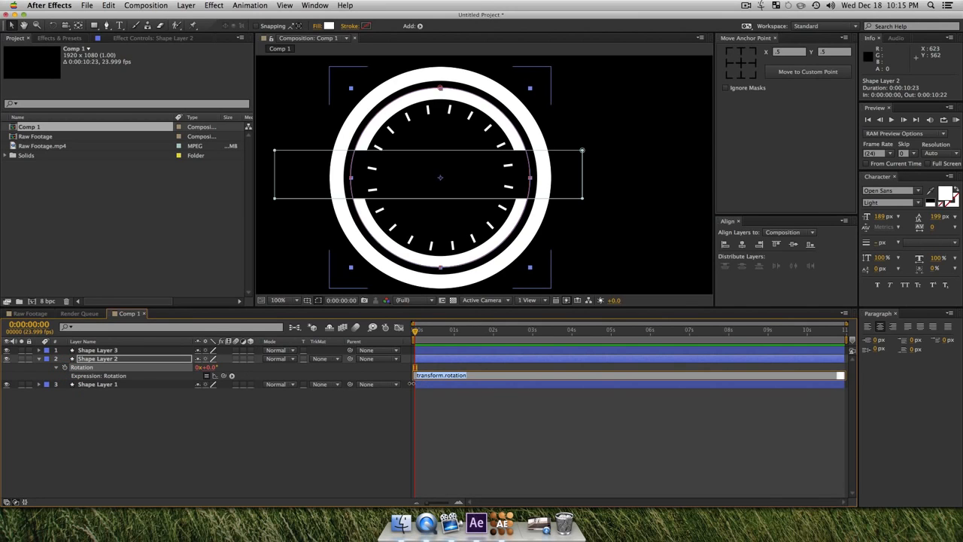
type("wiggle")
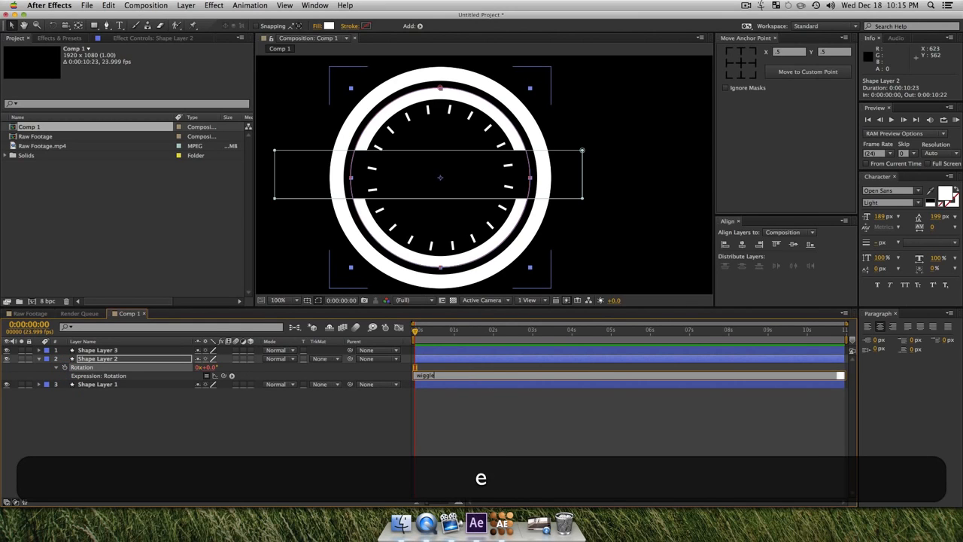
type("(I")
key("BackSpace")
type("(1")
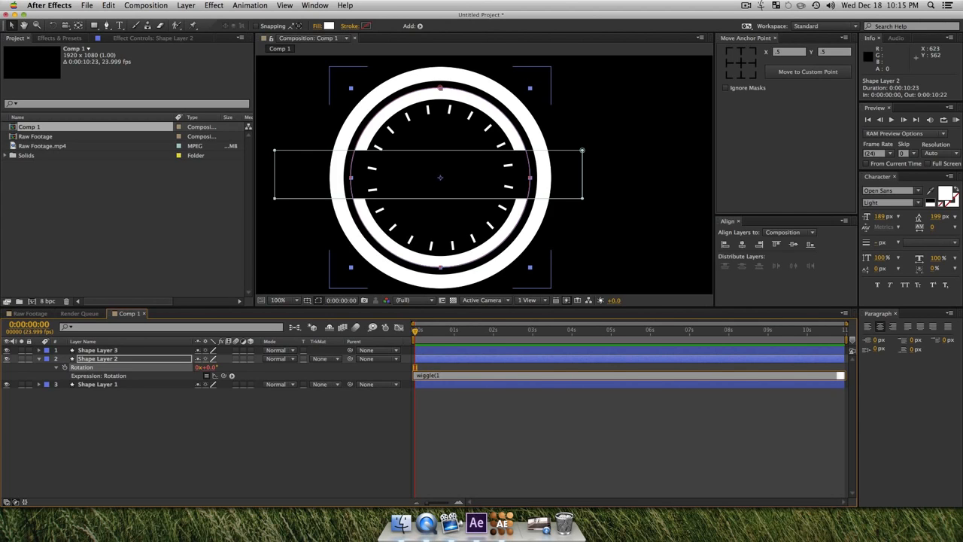
key("BackSpace")
type("3")
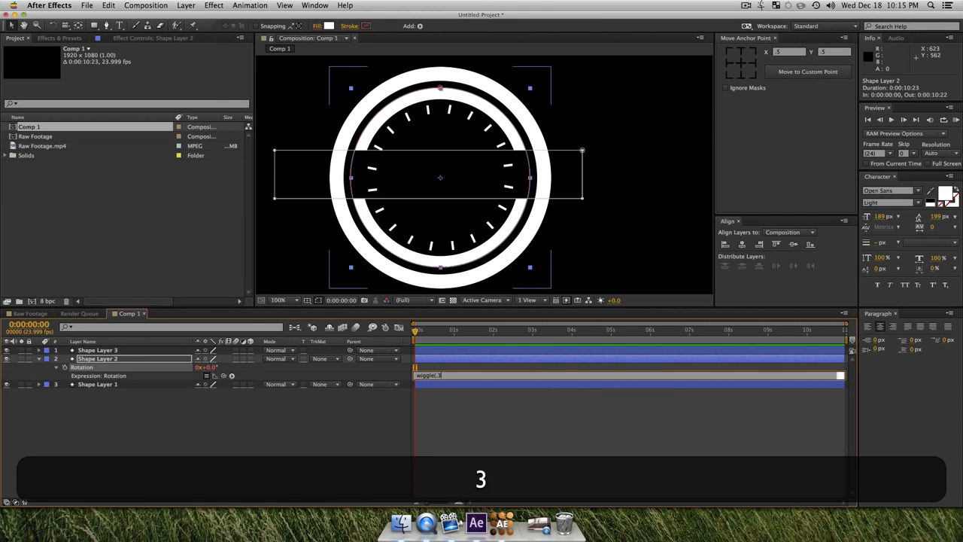
type(", 80)")
left_click(306, 452)
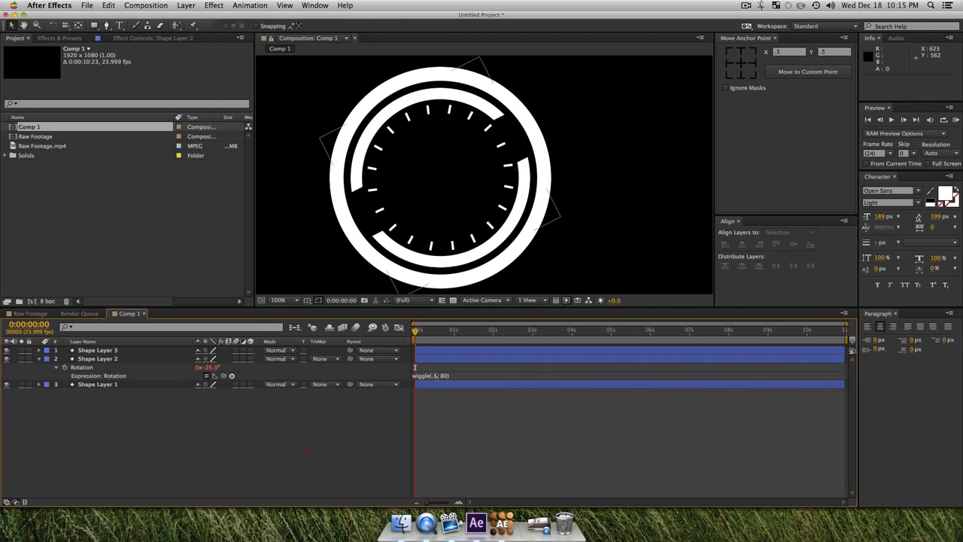
- Preview the inner ring's wiggling rotation and return to the first frame
key("space")
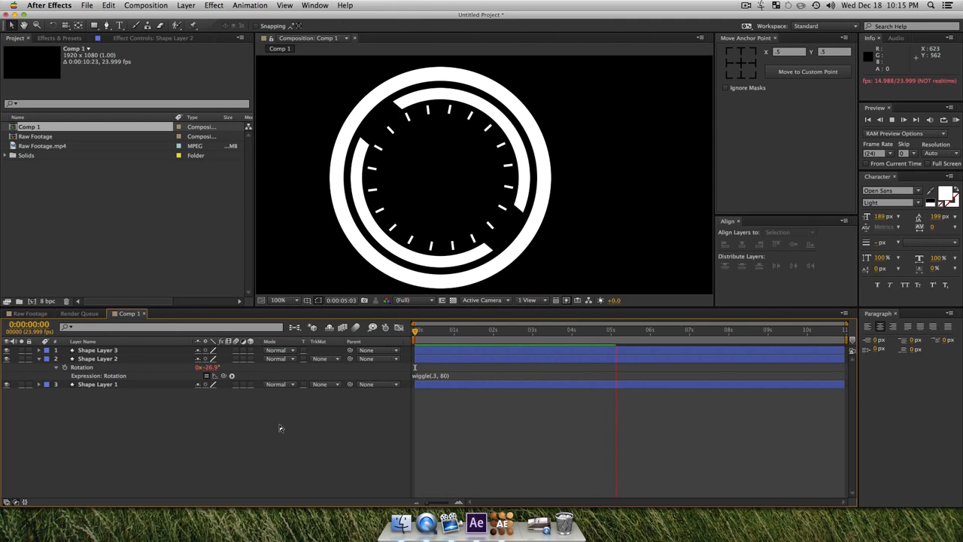
key("space")
left_click(461, 331)
key("Home")
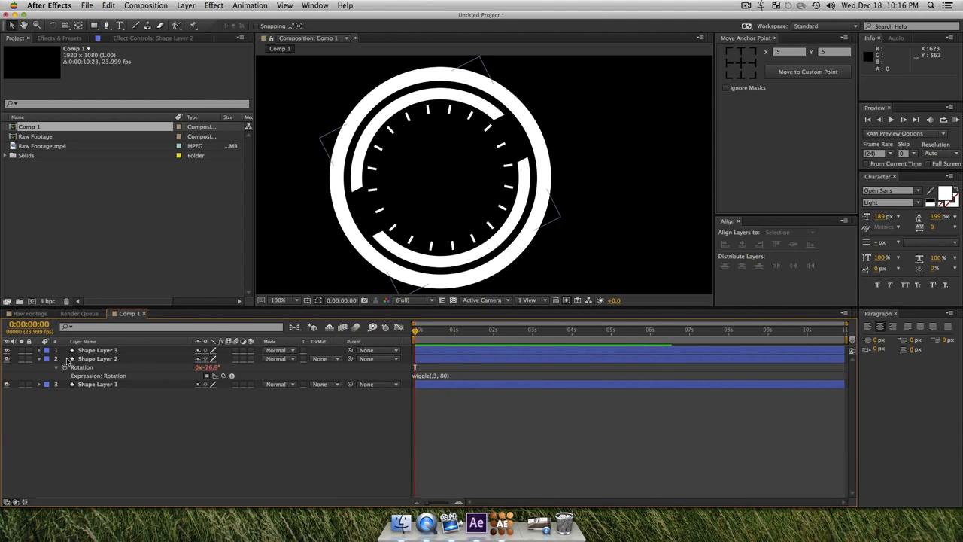
- Add the expression wiggle(.1,360) to the rotation of the dash circle layer, Shape Layer 3
left_click(98, 350)
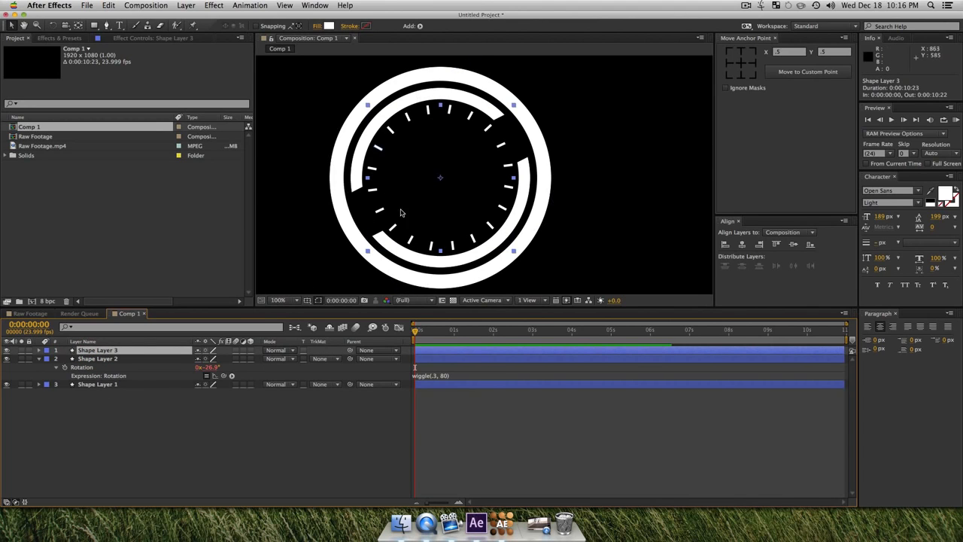
key("r")
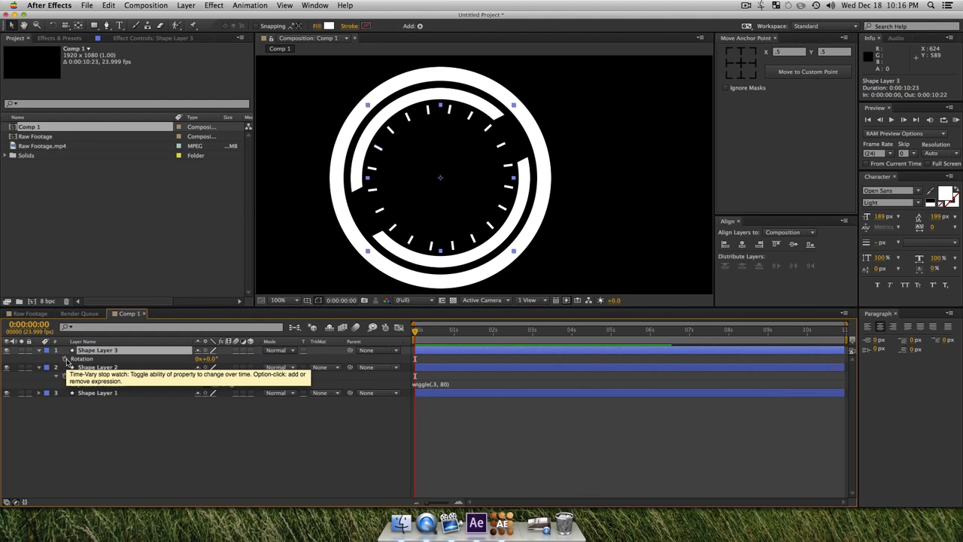
key("alt")
left_click(64, 360, "alt")
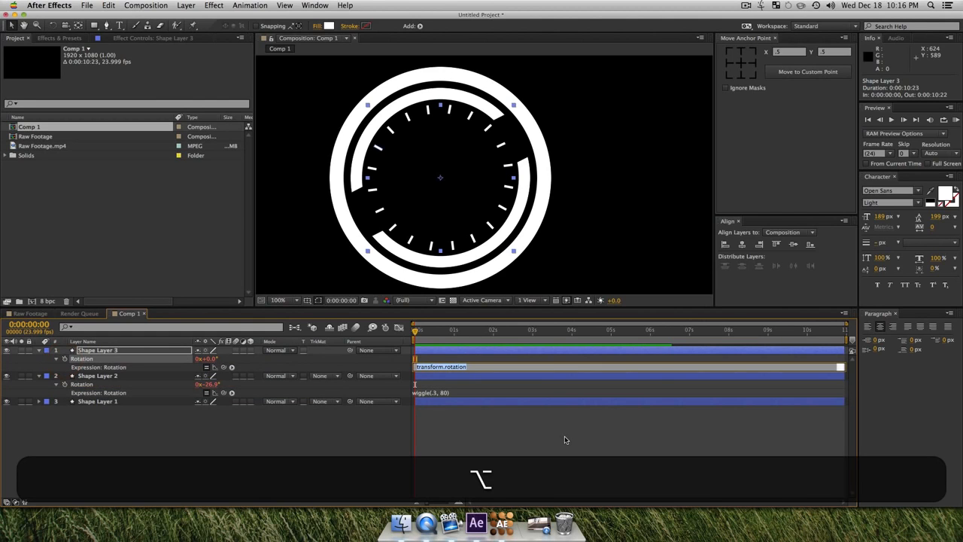
type("wiggle")
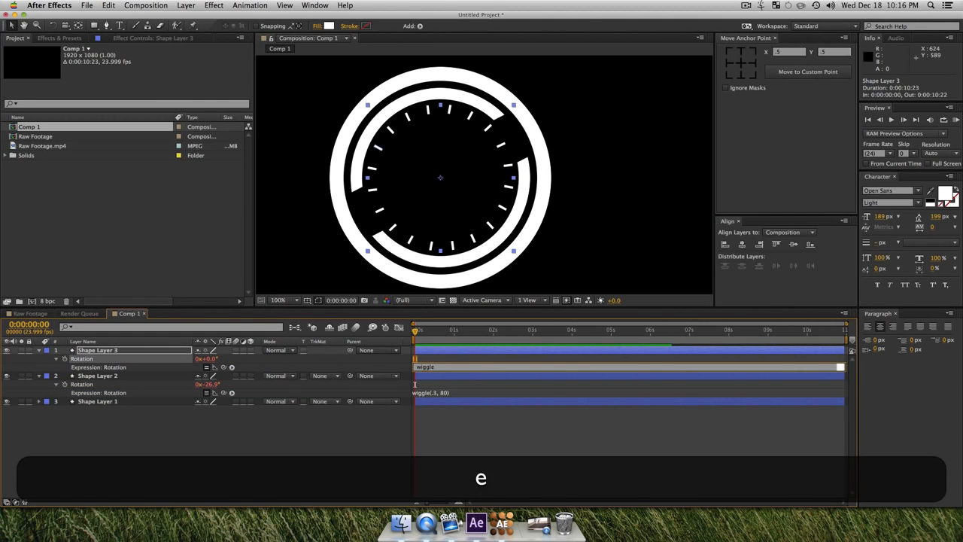
type("(1,")
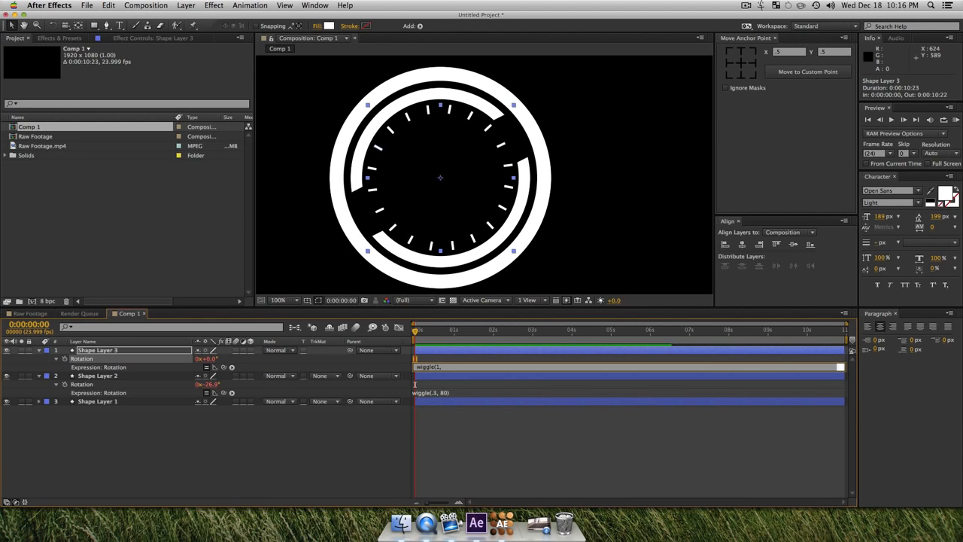
type("50)")
key("BackSpace")
type("360)")
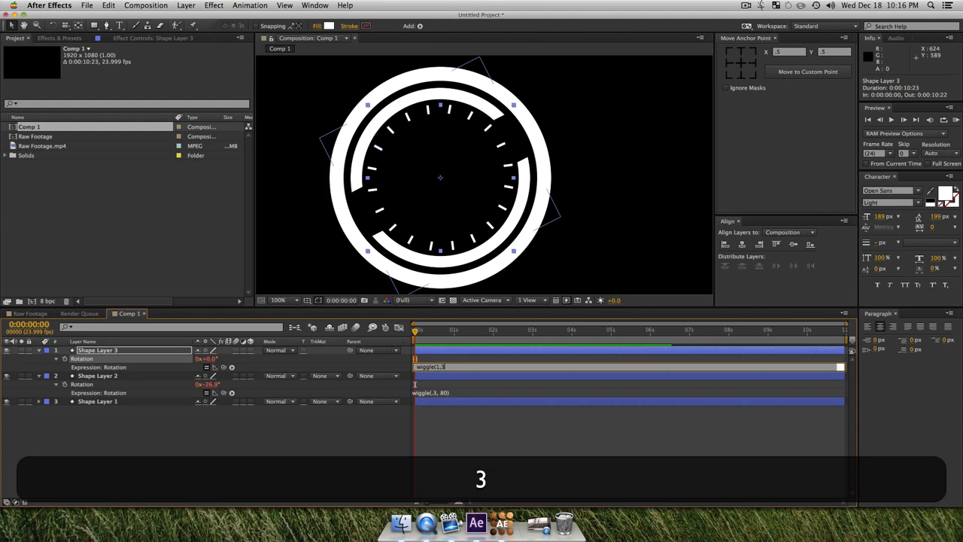
key("shift+Left")
key("Left")
key("Left")
key("Left")
key("Left")
type(".")
left_click(303, 436)
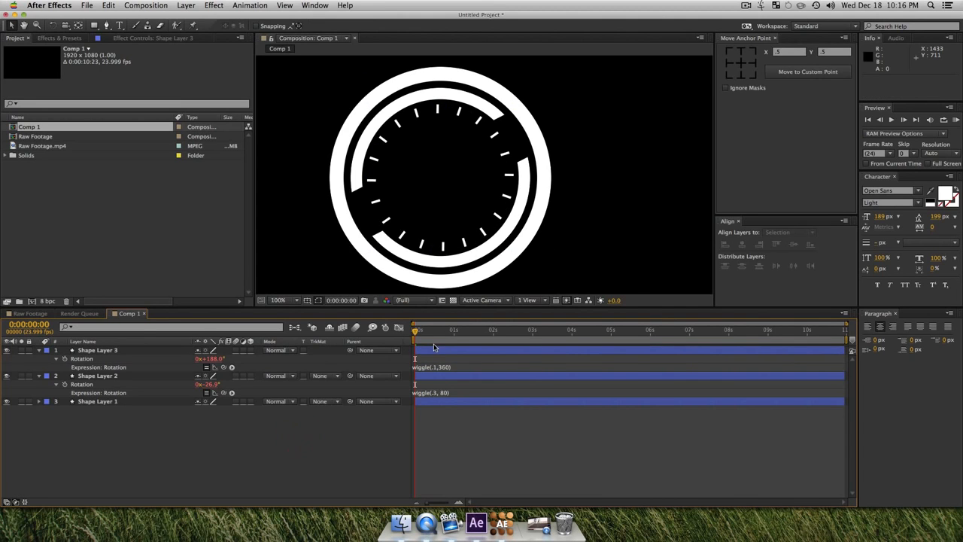
- Play back both wiggling rotations together and move the playhead back to the start
key("space")
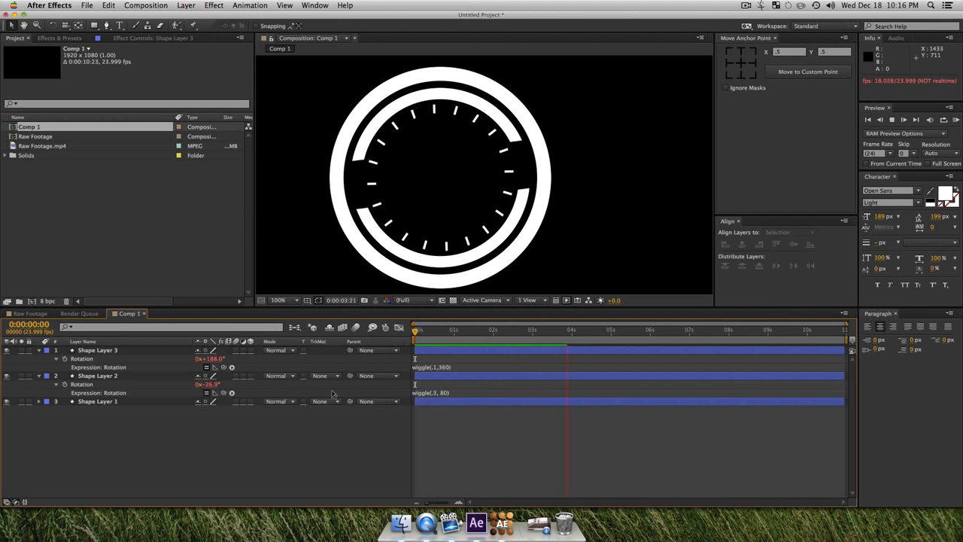
key("space")
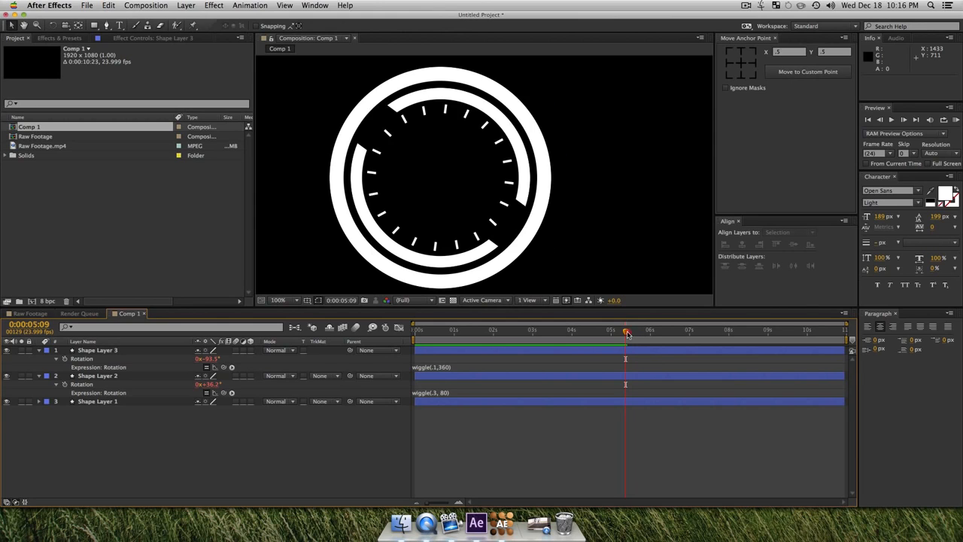
left_click_drag(628, 333, 415, 331)
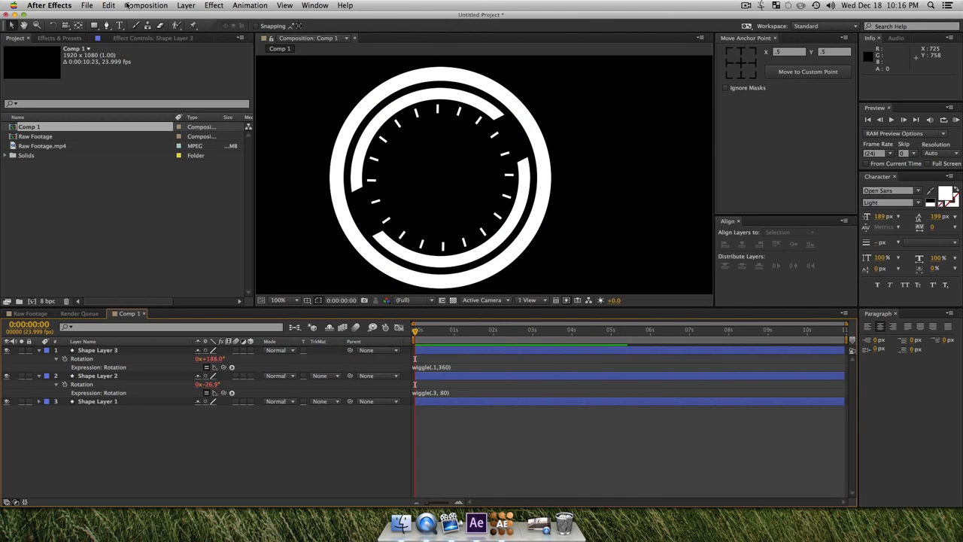
- Draw an empty text box inside the dash circle, centre it in the composition both ways, and centre its anchor point
key("super+t")
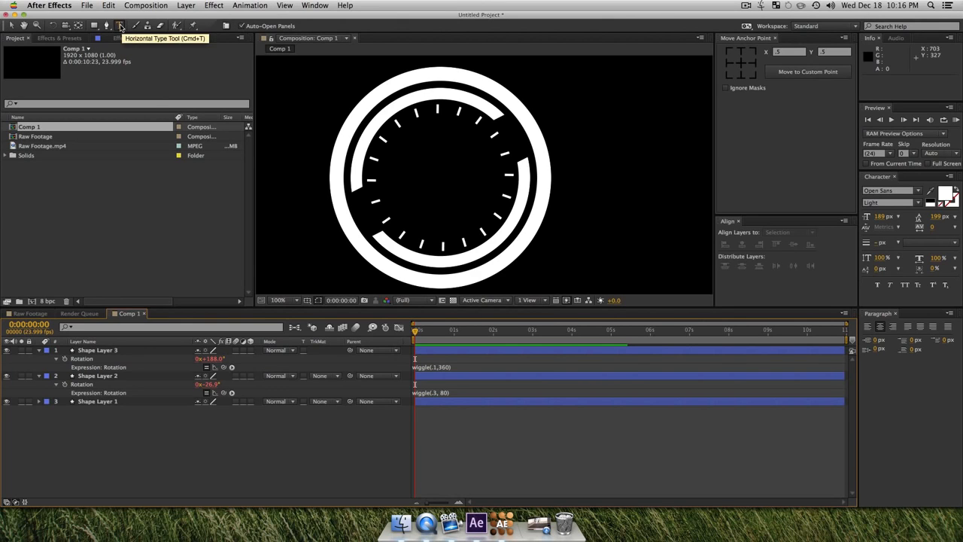
left_click_drag(392, 155, 491, 209)
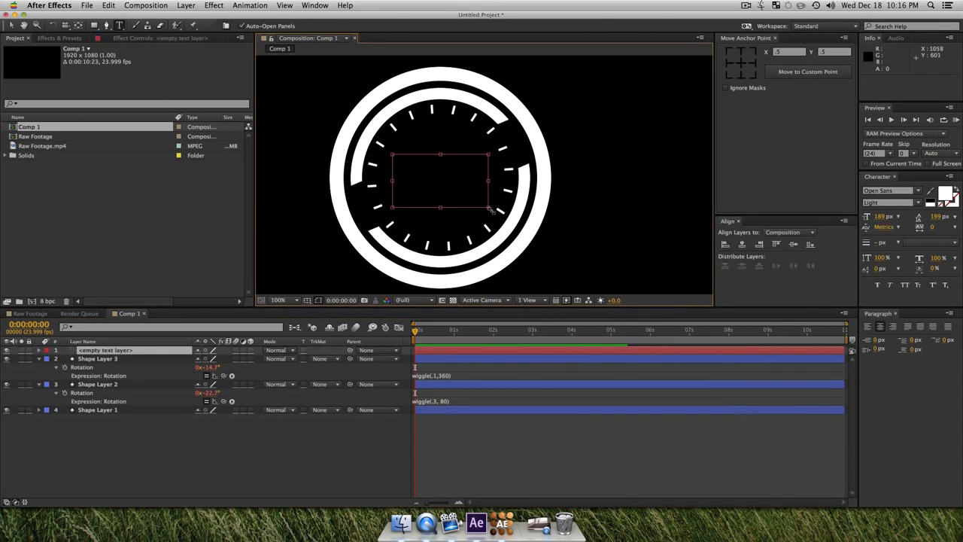
left_click(742, 246)
left_click(794, 245)
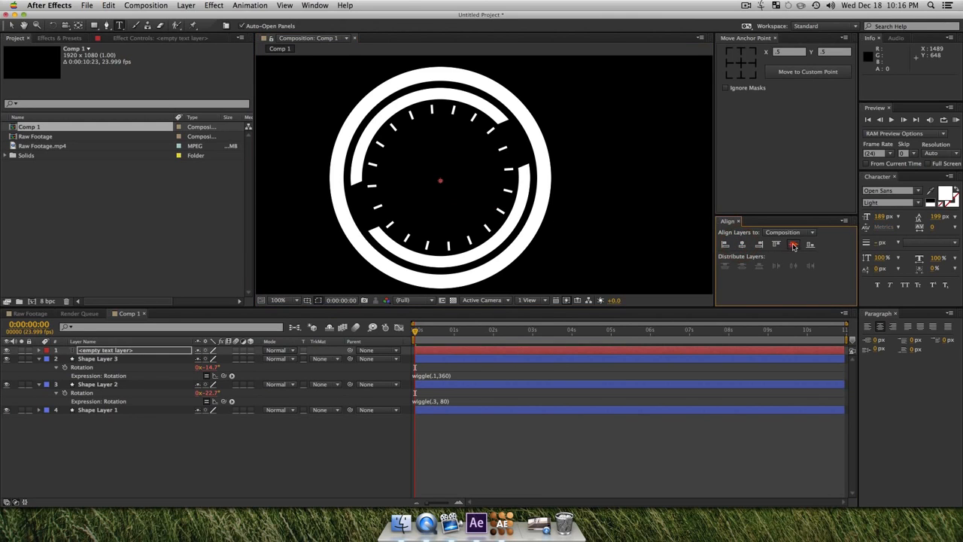
left_click(741, 62)
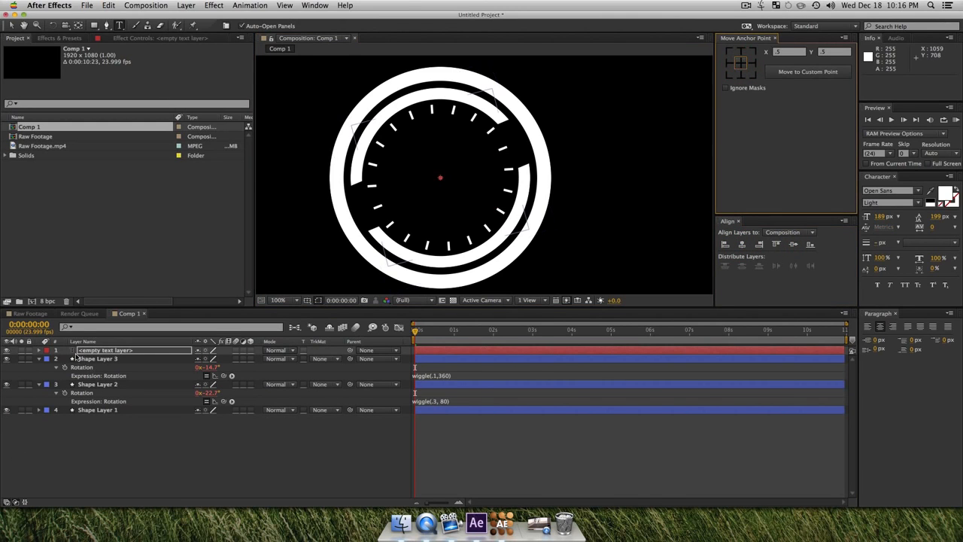
left_click(70, 353)
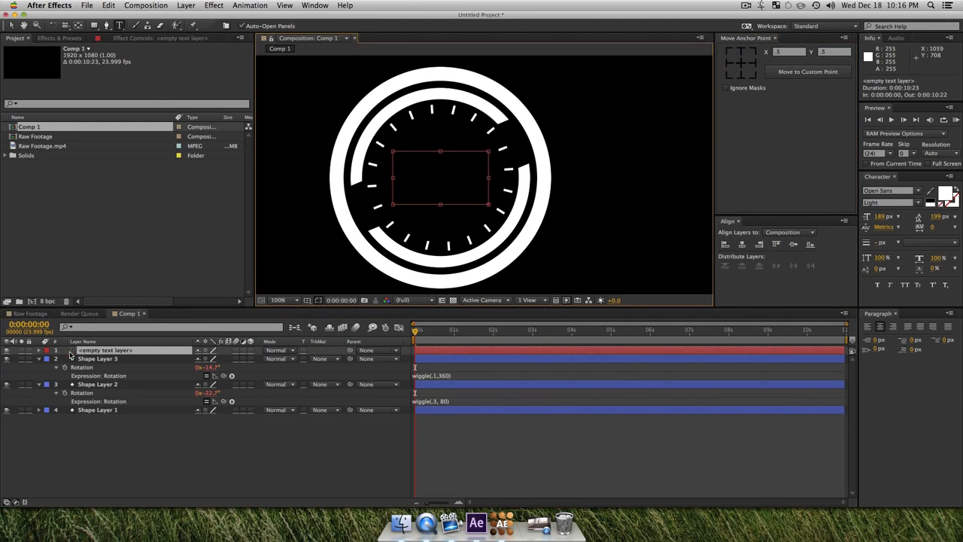
- Size the text box's font to 75 px using the sample text asdf, clear the sample text and deselect the layer
left_click(880, 216)
left_click(458, 172)
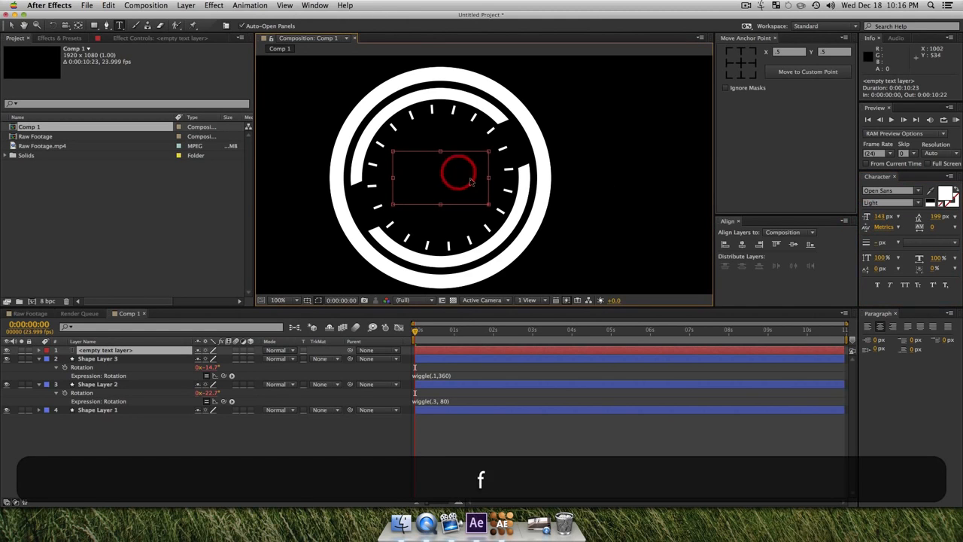
key("super+a")
left_click_drag(881, 218, 853, 218)
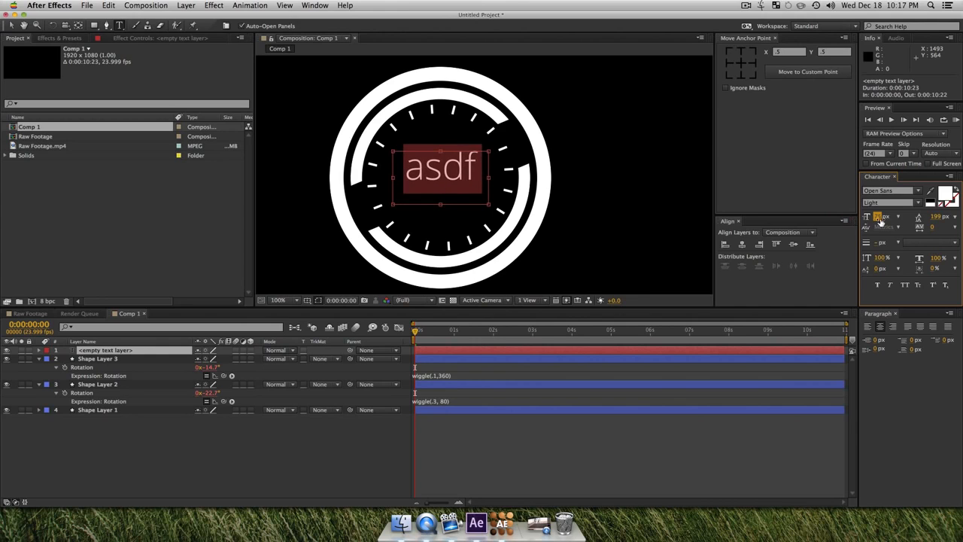
left_click(438, 176)
key("super+a")
key("super+BackSpace")
key("BackSpace")
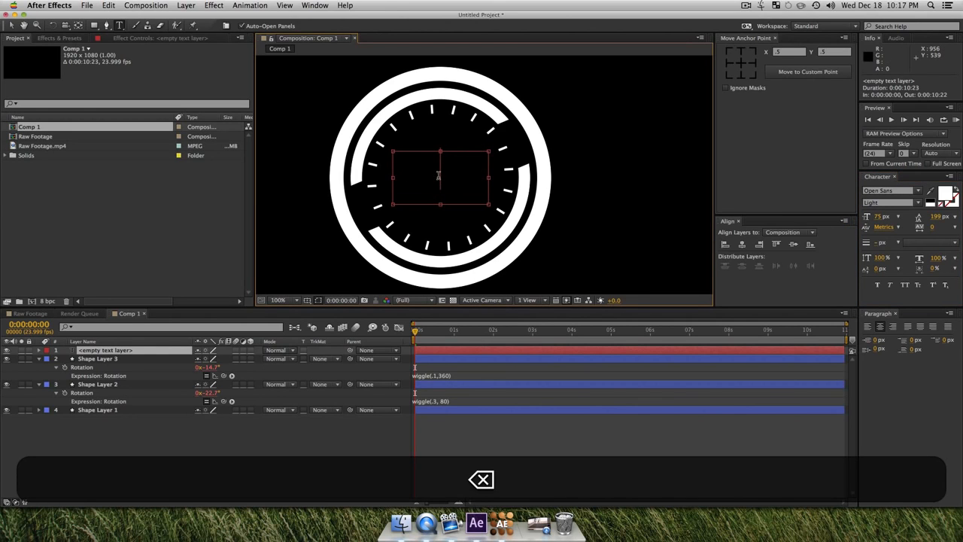
left_click(218, 466)
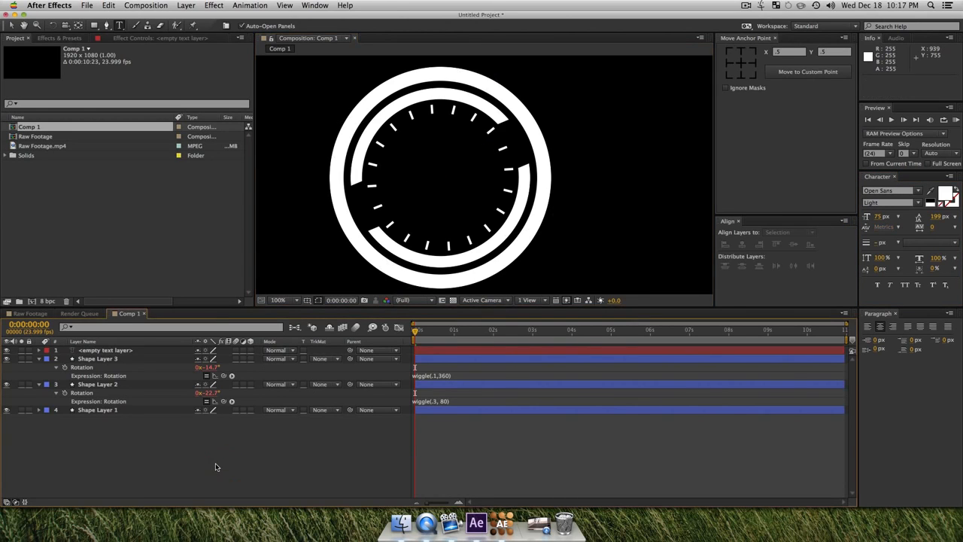
- Find the Slider Control effect and apply it to the empty text layer
left_click(51, 38)
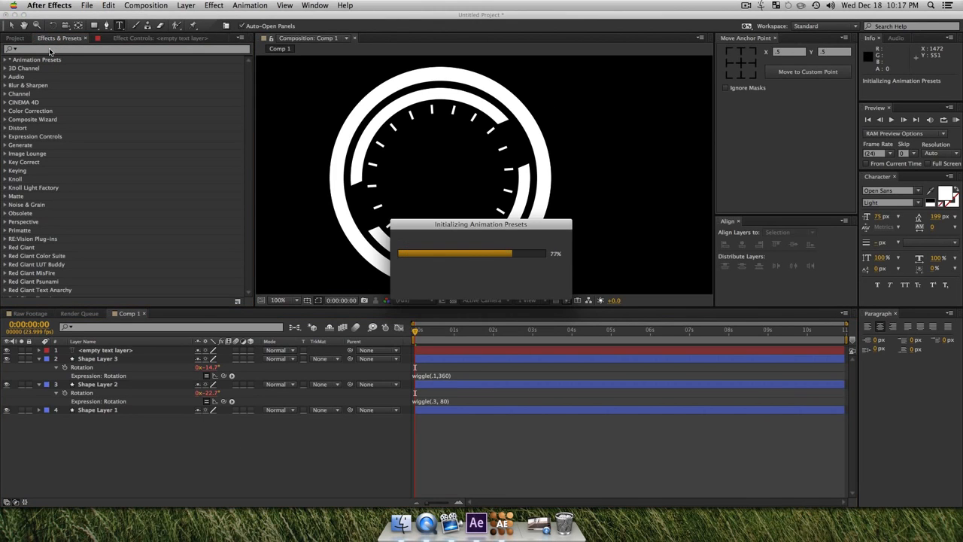
type("slider")
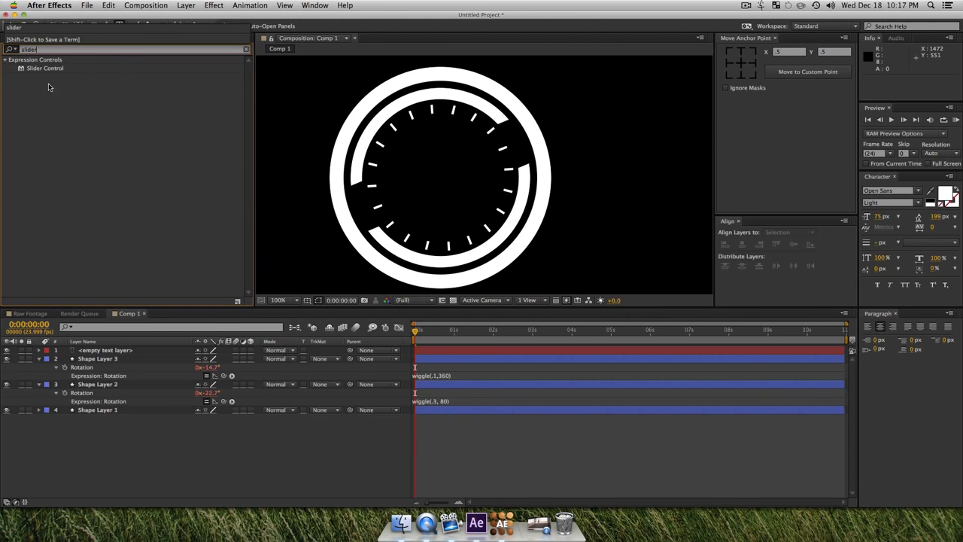
left_click_drag(43, 68, 42, 118)
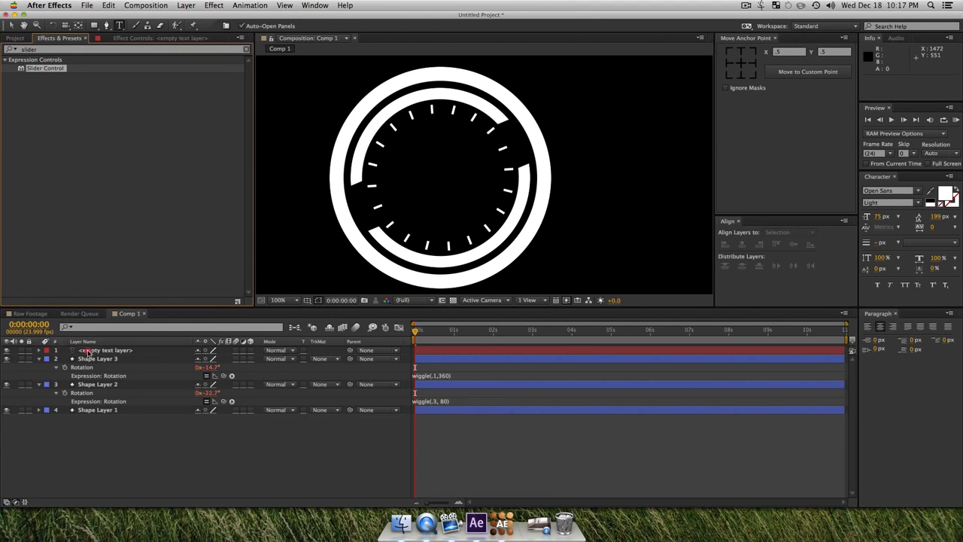
left_click_drag(88, 352, 92, 350)
left_click(202, 444)
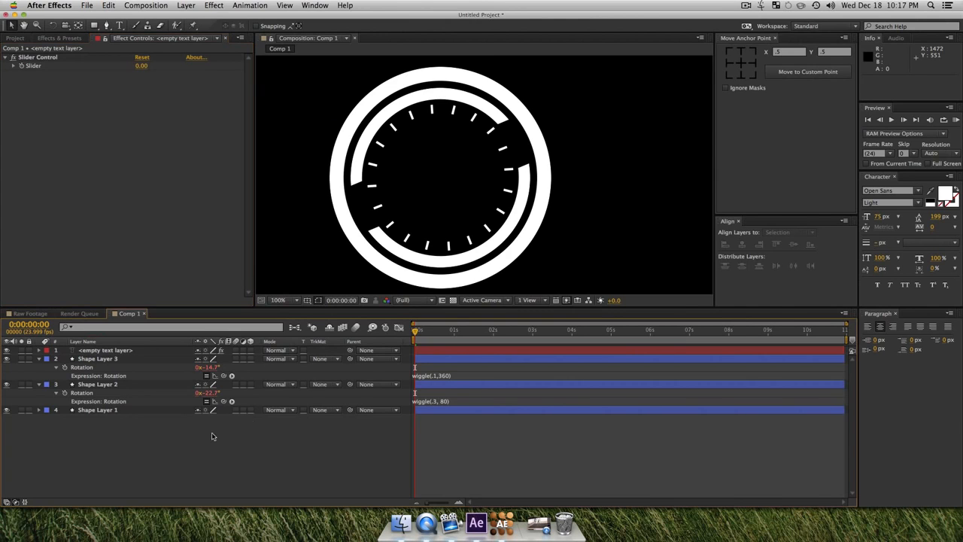
- Expand the empty text layer's properties and link its Source Text to the Slider Control's Slider with a pick-whipped expression
left_click(76, 353)
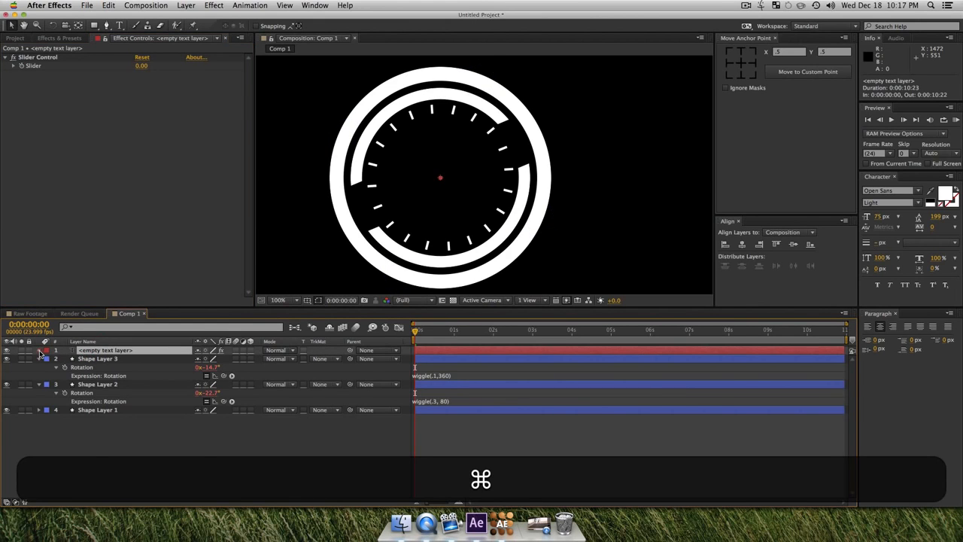
left_click(39, 350, "super")
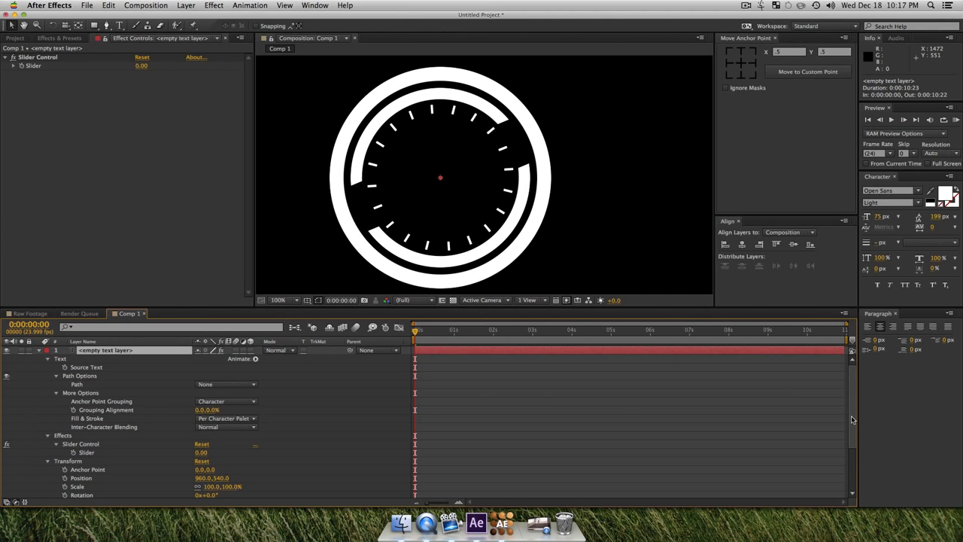
scroll(850, 418, "down", 2)
scroll(851, 426, "up", 2)
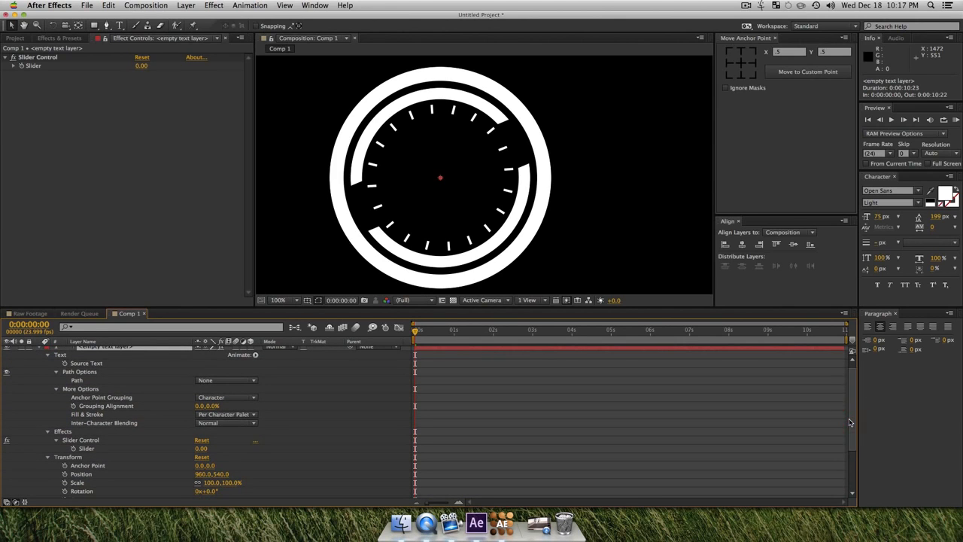
scroll(851, 422, "down", 2)
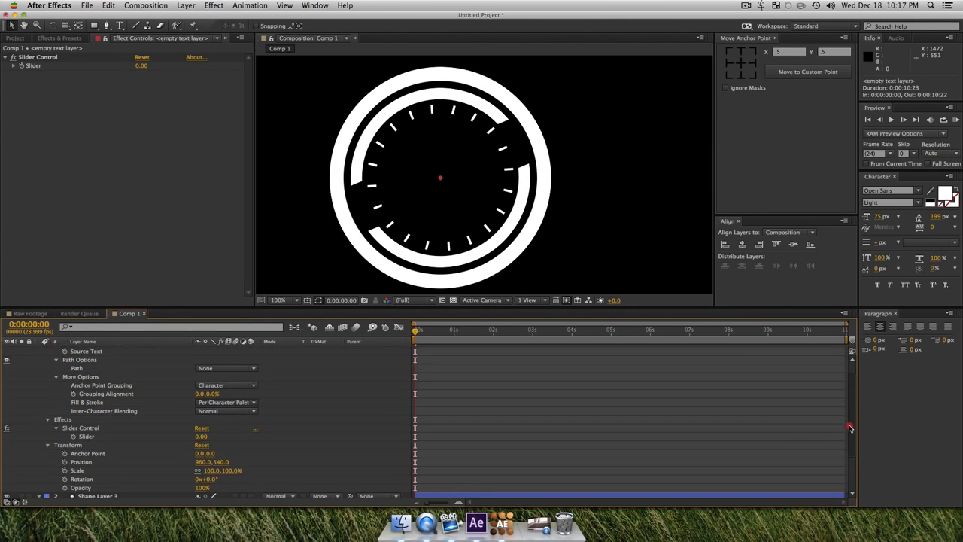
left_click_drag(852, 423, 853, 416)
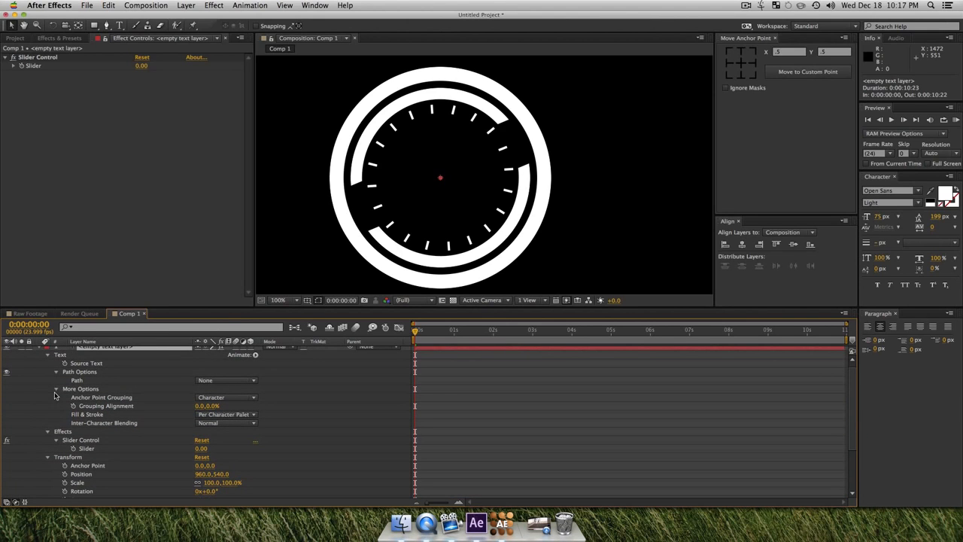
left_click(103, 365)
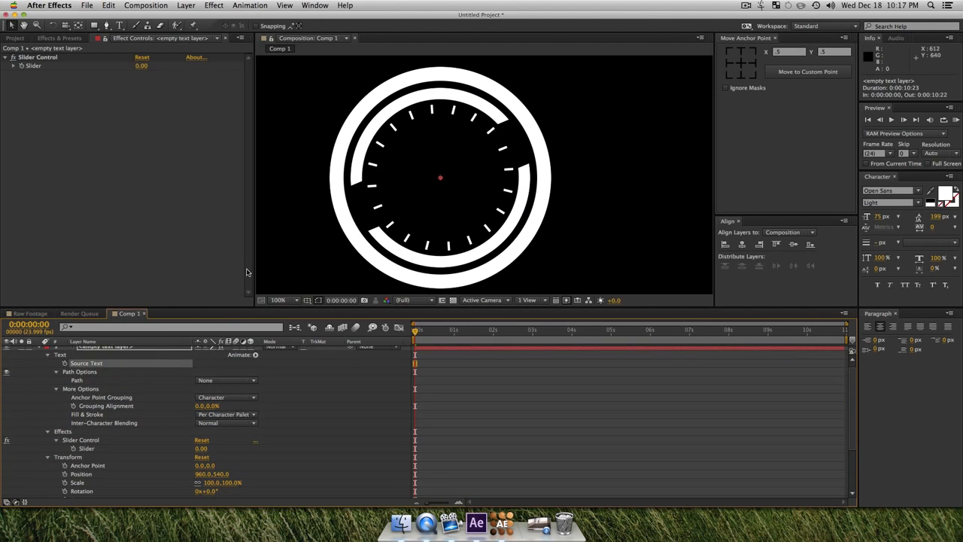
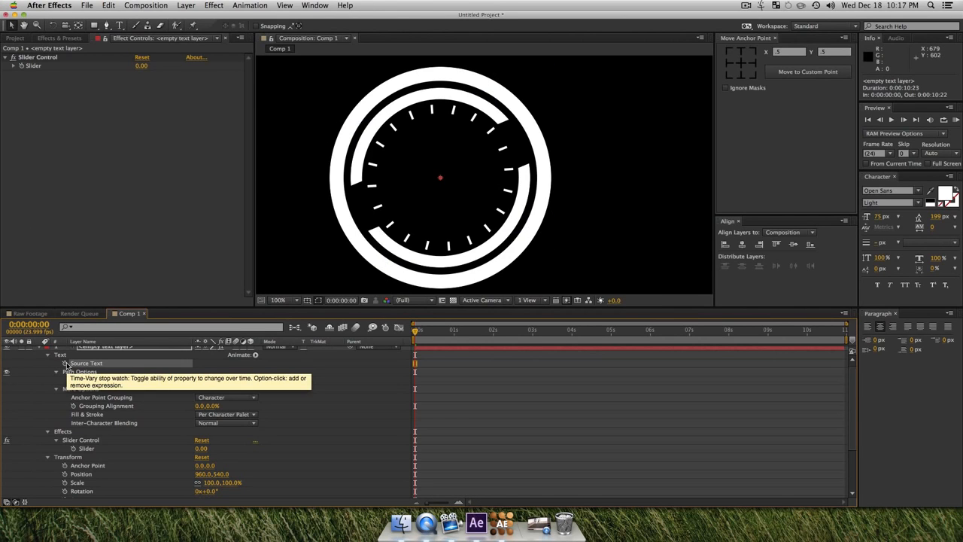
key("alt")
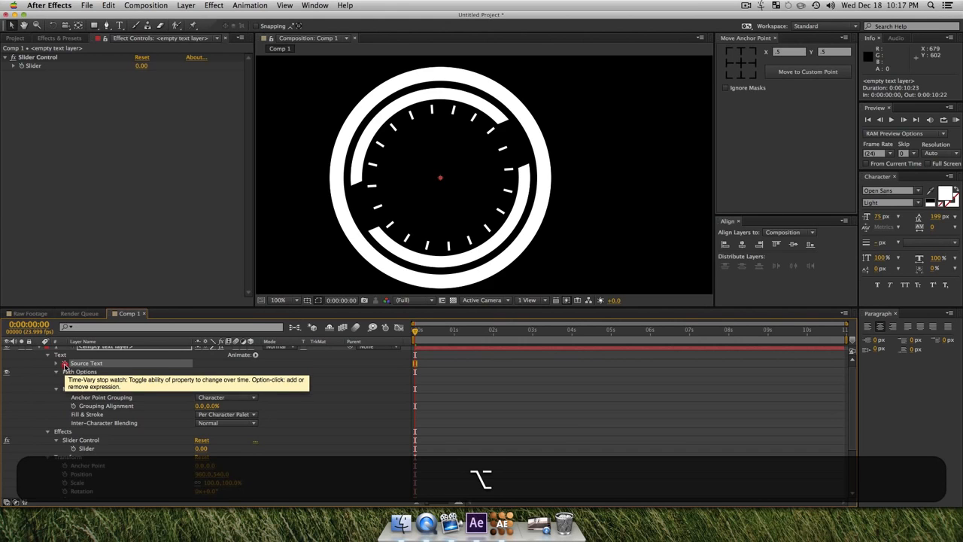
left_click(64, 365, "alt")
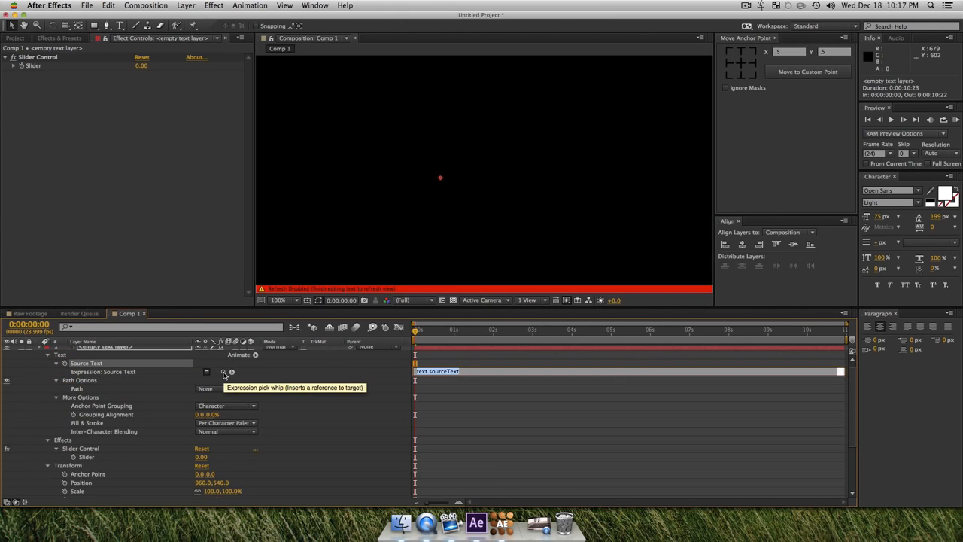
left_click_drag(223, 374, 90, 453)
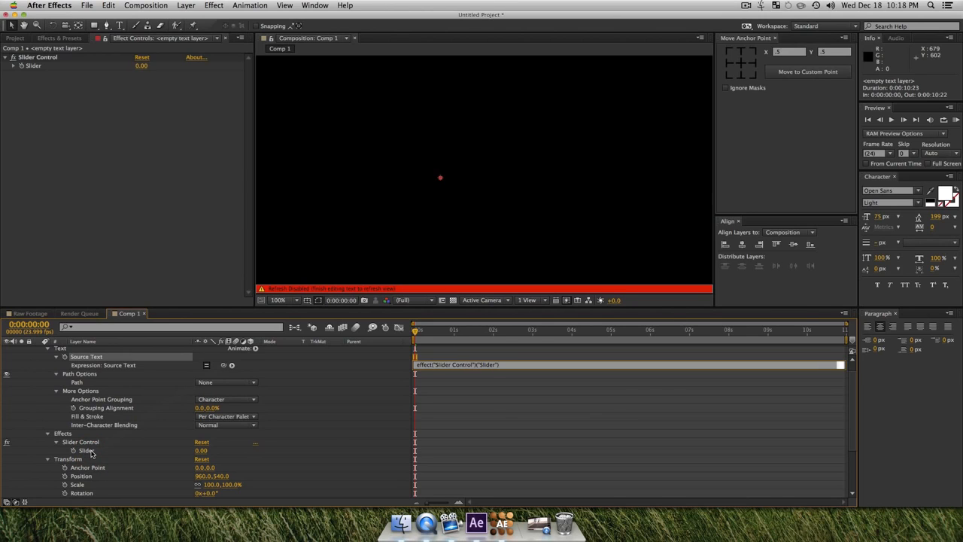
left_click(626, 404)
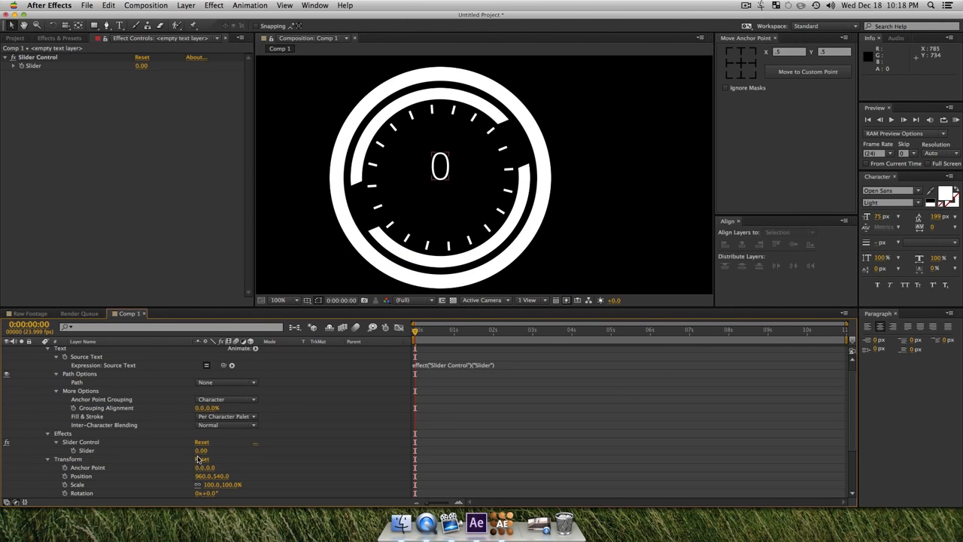
- Test the linked number by scrubbing the Slider value to -97, and undo the change
left_click_drag(143, 69, 181, 190)
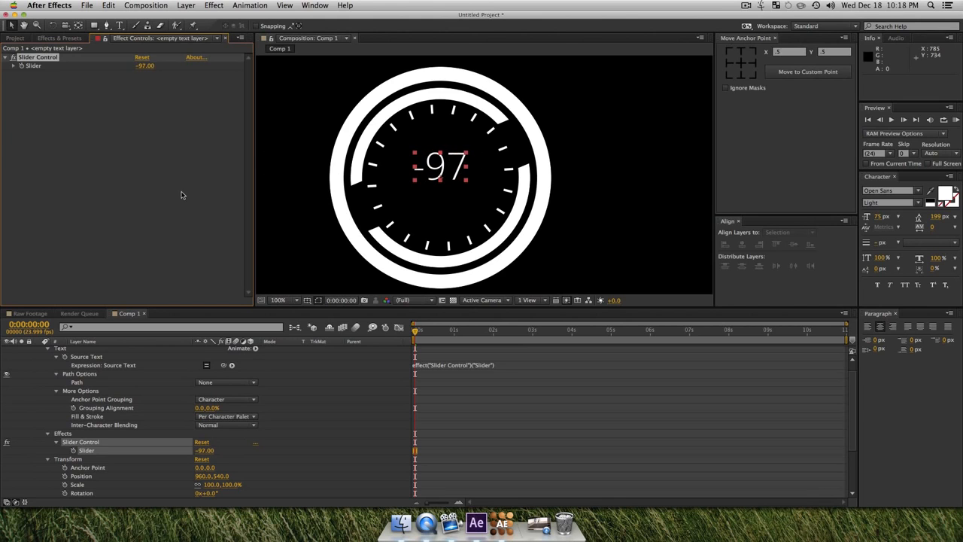
left_click(139, 132)
key("super+z")
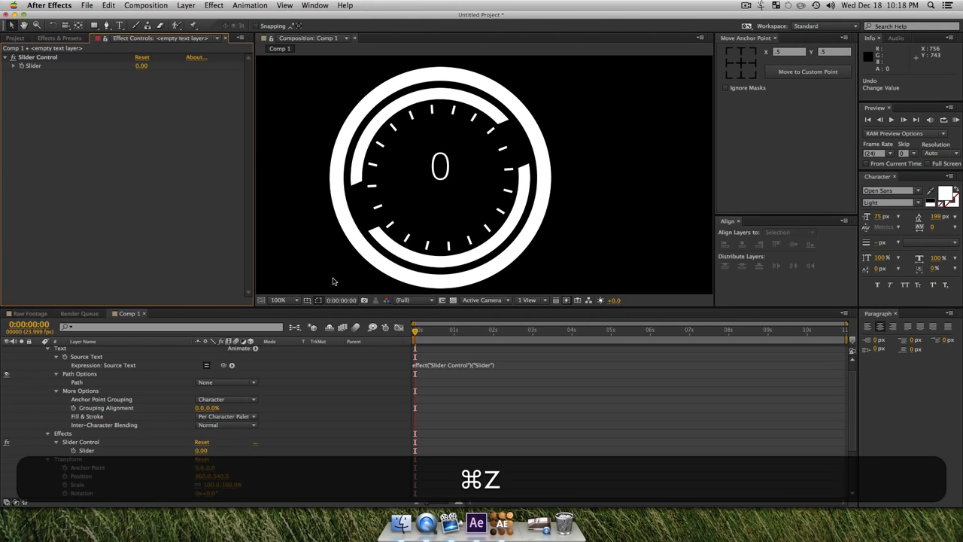
left_click(525, 389)
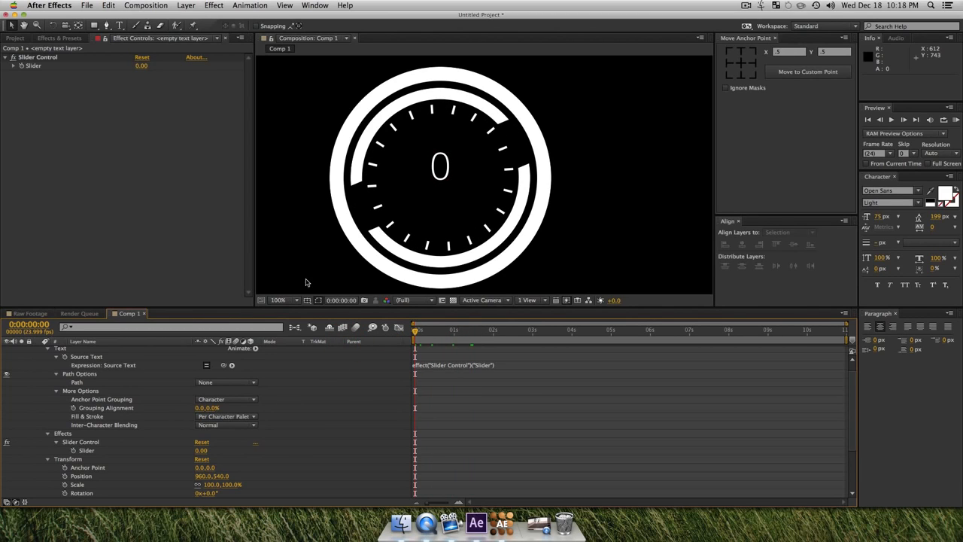
- Keyframe the Slider from 0 at the first frame to 600 at 0:00:08:03
left_click(21, 65)
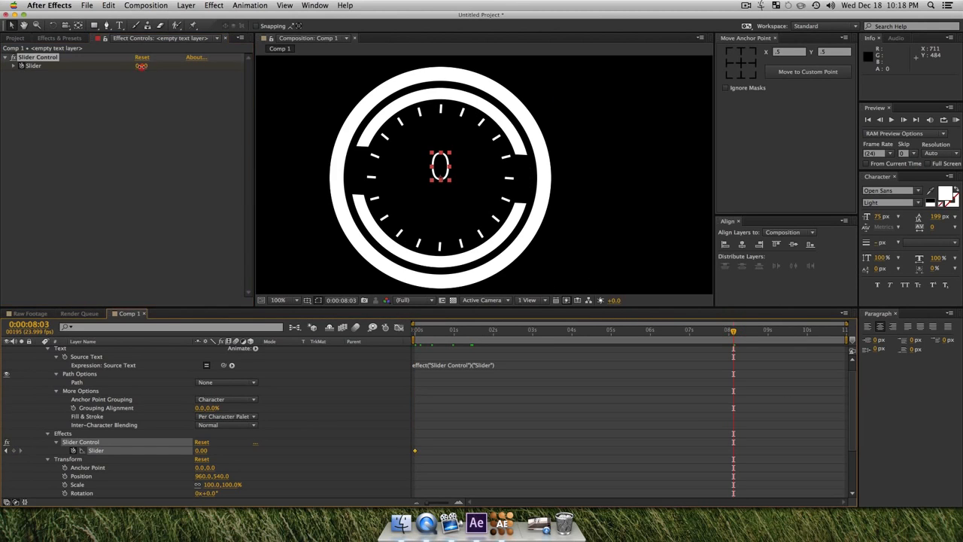
type("600")
key("Return")
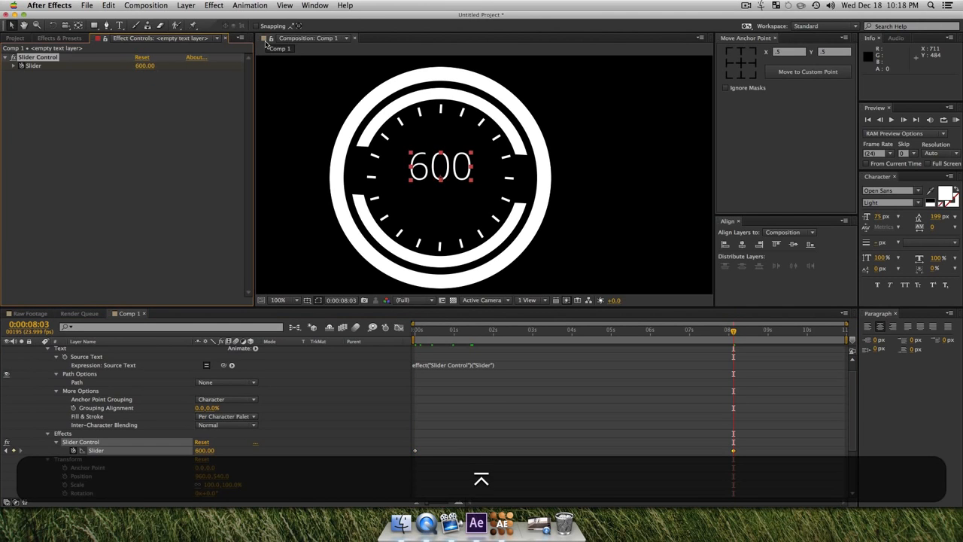
- Play back the counting number from the first frame to check how its digits display
left_click(331, 329)
key("space")
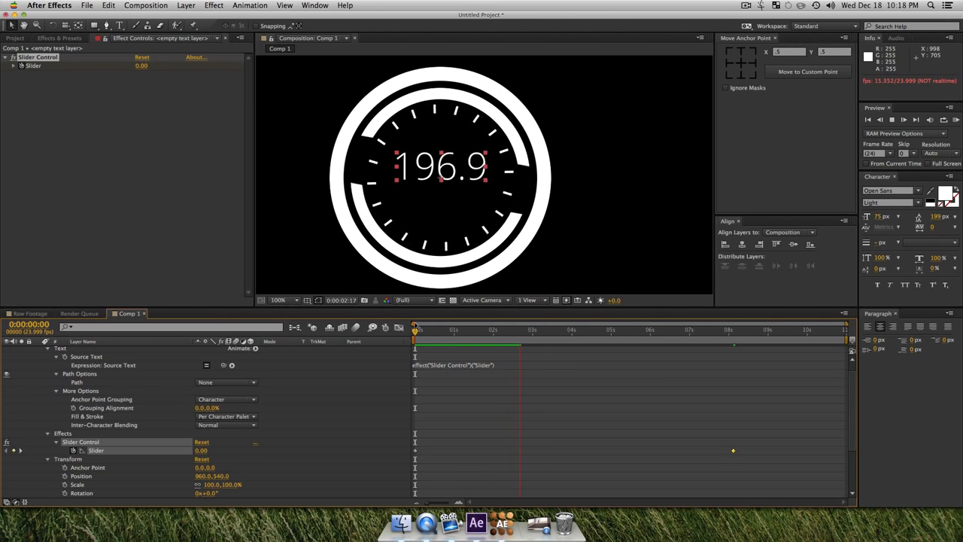
key("space")
- Edit the Source Text expression to Math.round(effect("Slider Control")("Slider")) to count in whole numbers
left_click(435, 367)
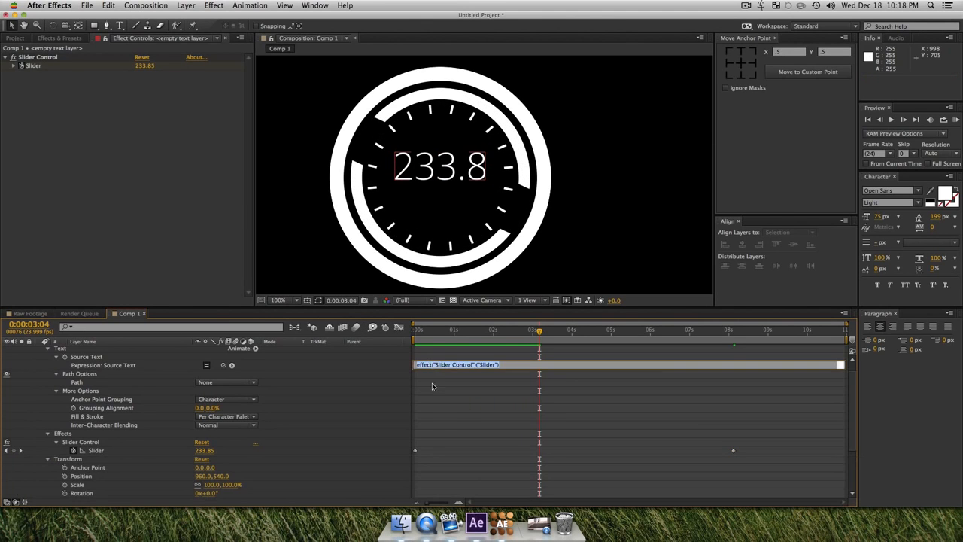
key("Left")
type("Math")
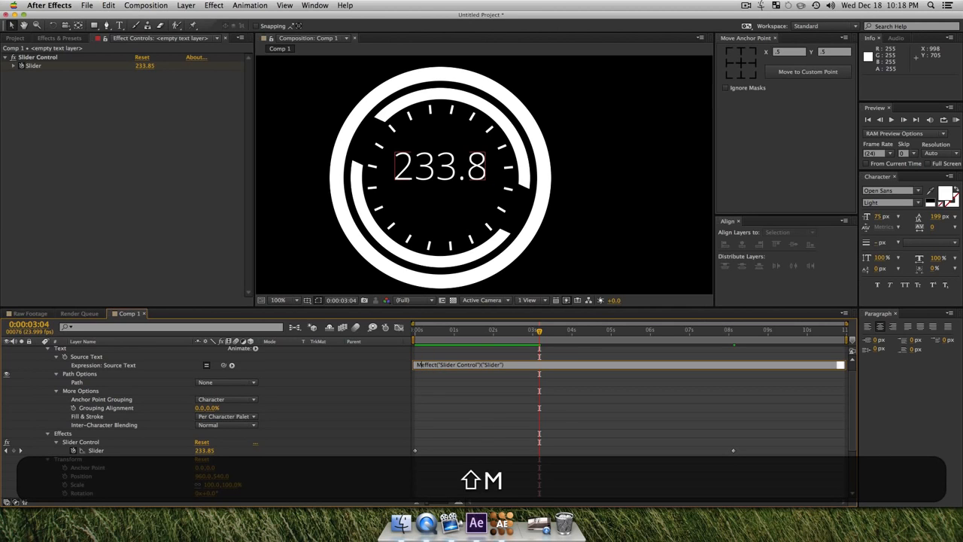
type(".round")
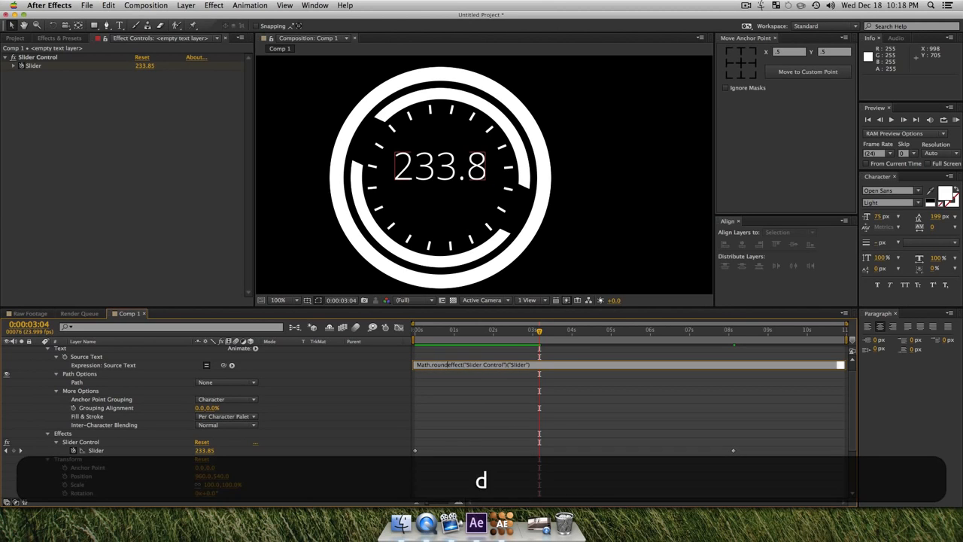
type("(")
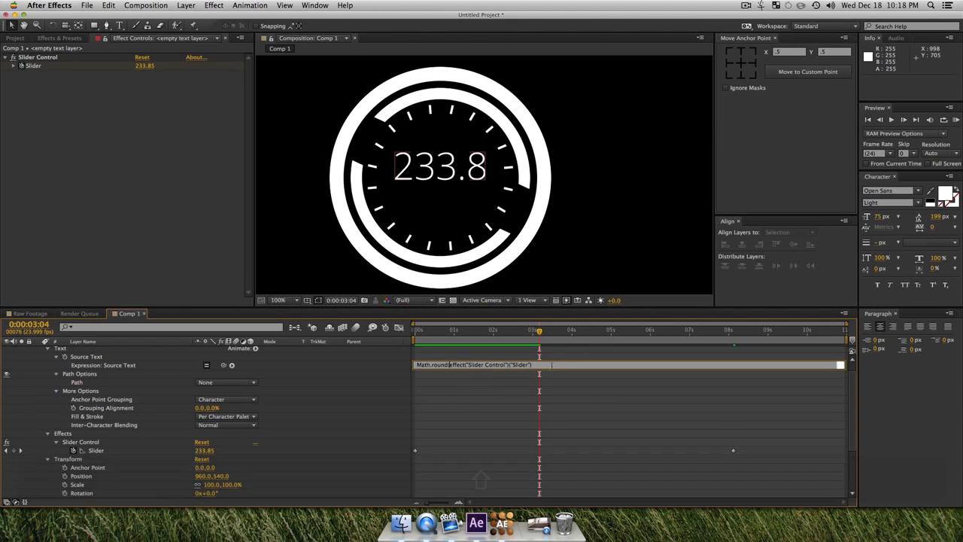
type(")")
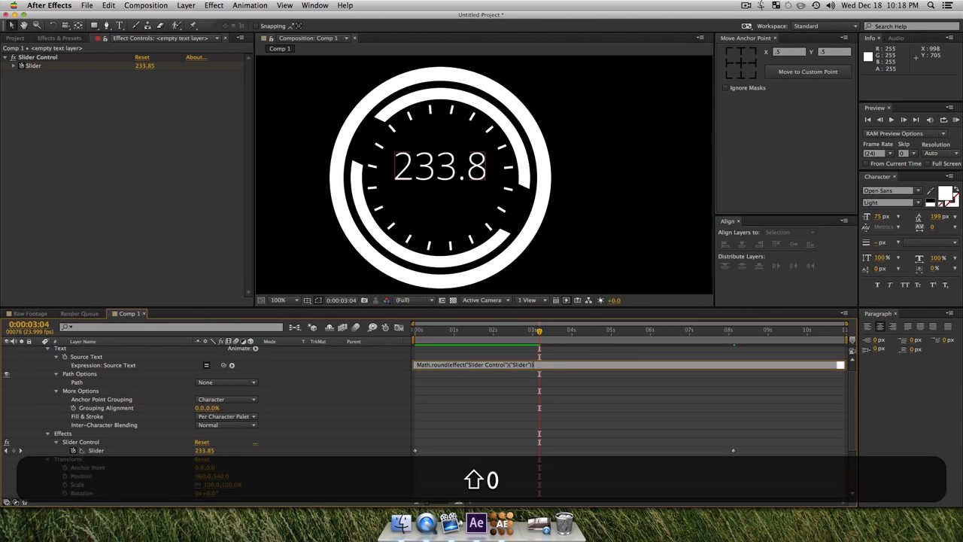
left_click(509, 445)
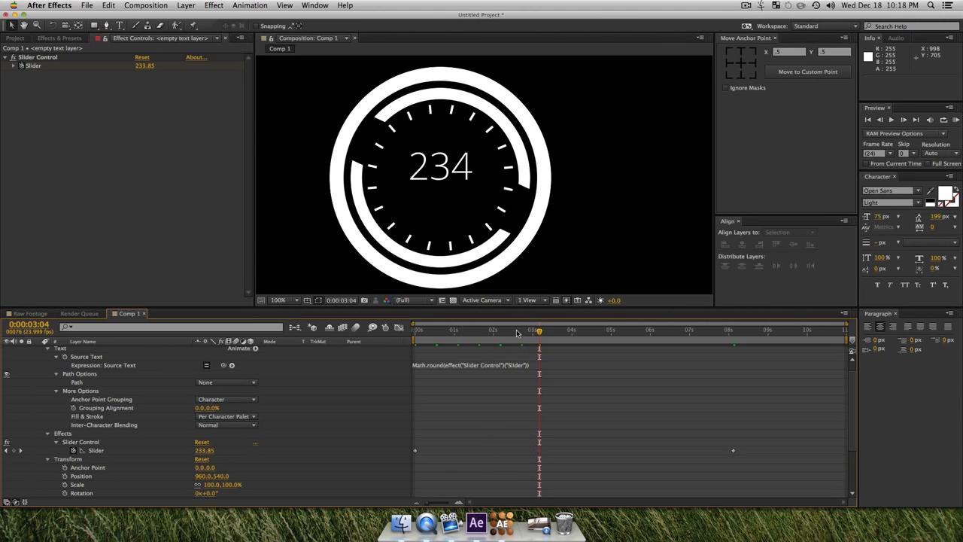
- Preview the rounded number count from the start of the composition
left_click(508, 332)
key("space")
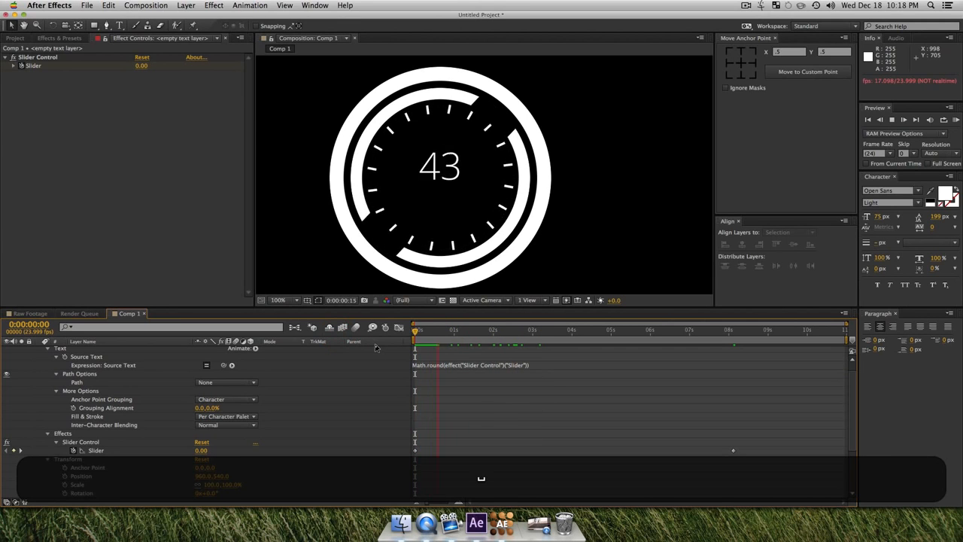
key("space")
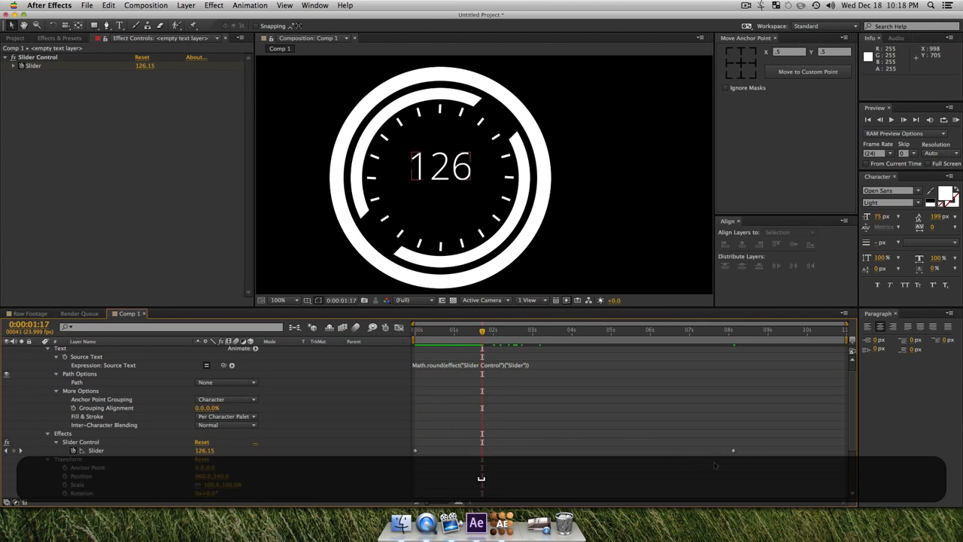
- Delete both Slider keyframes and give the Slider the expression wiggle(1,1000)
left_click_drag(666, 453, 387, 420)
key("Delete")
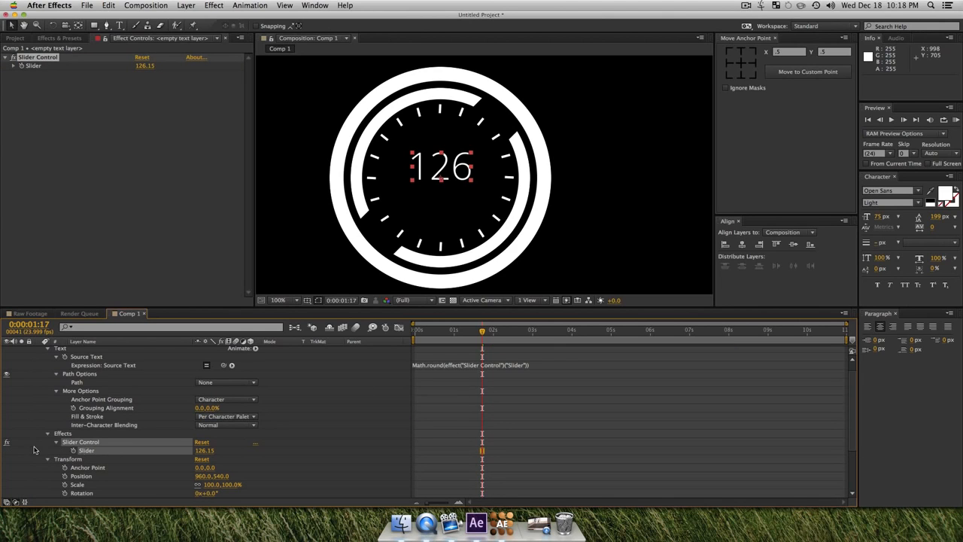
left_click(74, 450, "alt")
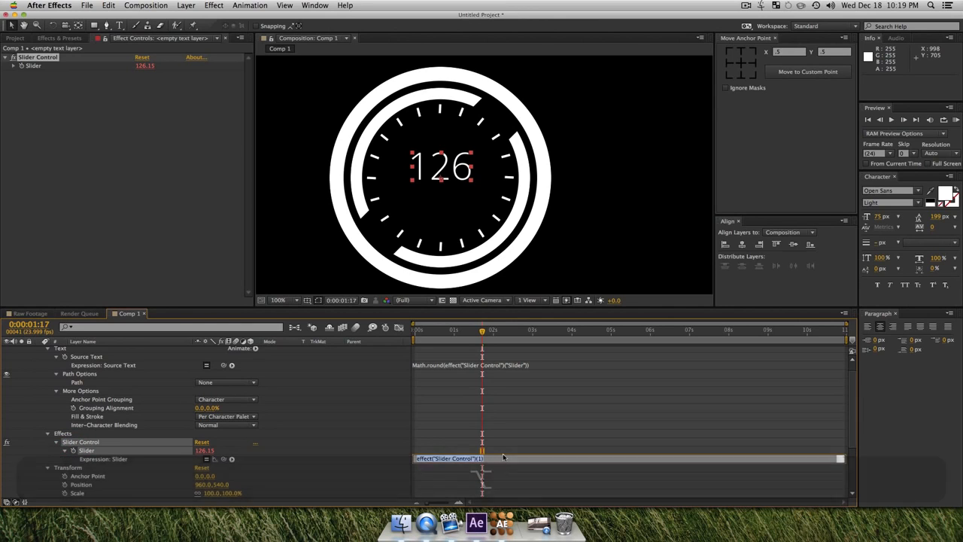
key("alt")
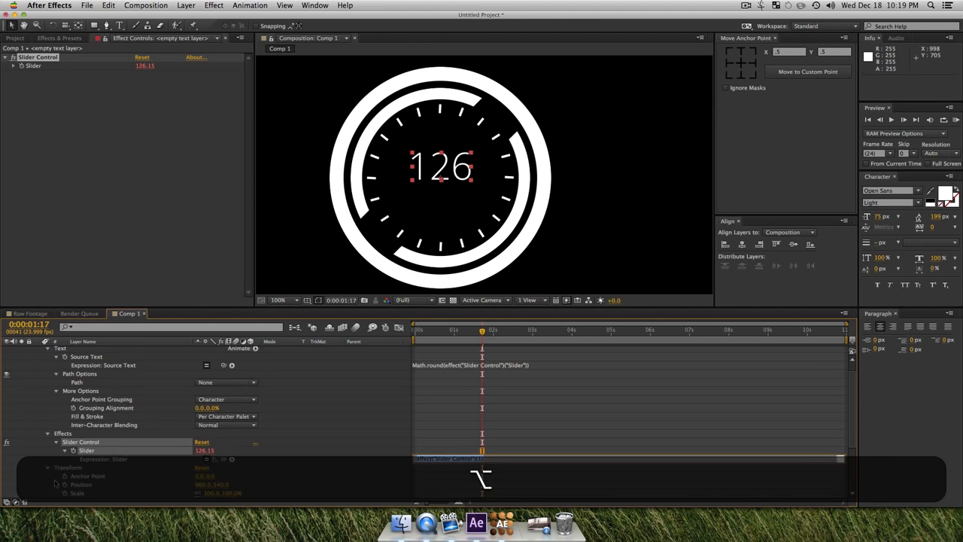
key("w")
type("1,1000)")
left_click(535, 404)
- Preview the wiggling number from the start of the composition
left_click_drag(482, 330, 352, 326)
key("space")
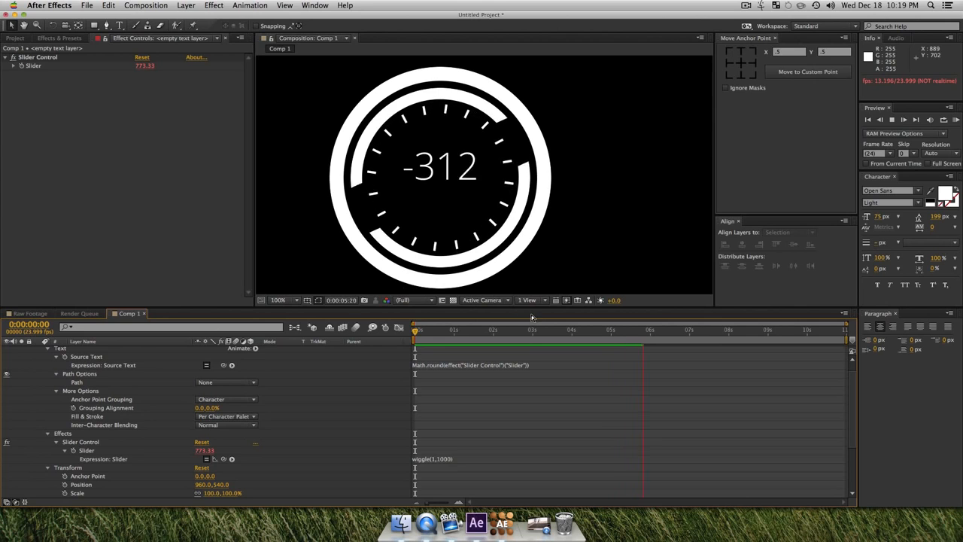
key("z")
left_click(496, 209, "alt")
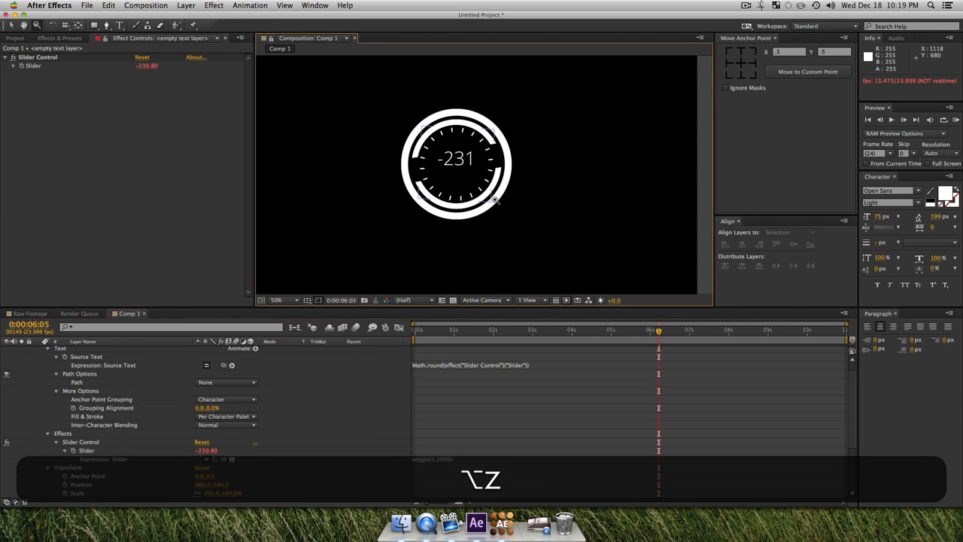
key("v")
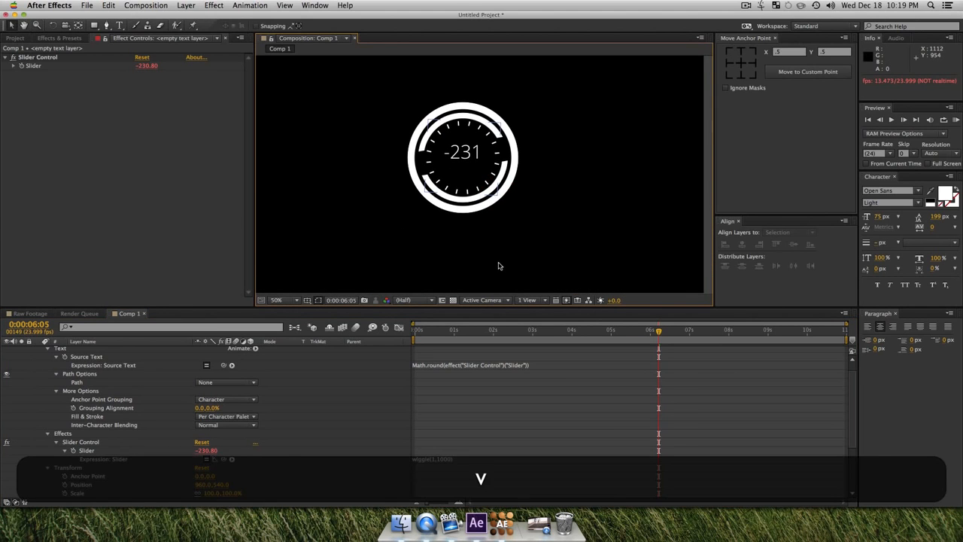
- Collapse the properties of all layers and duplicate the text layer
key("super+v")
key("super+a")
key("super+u")
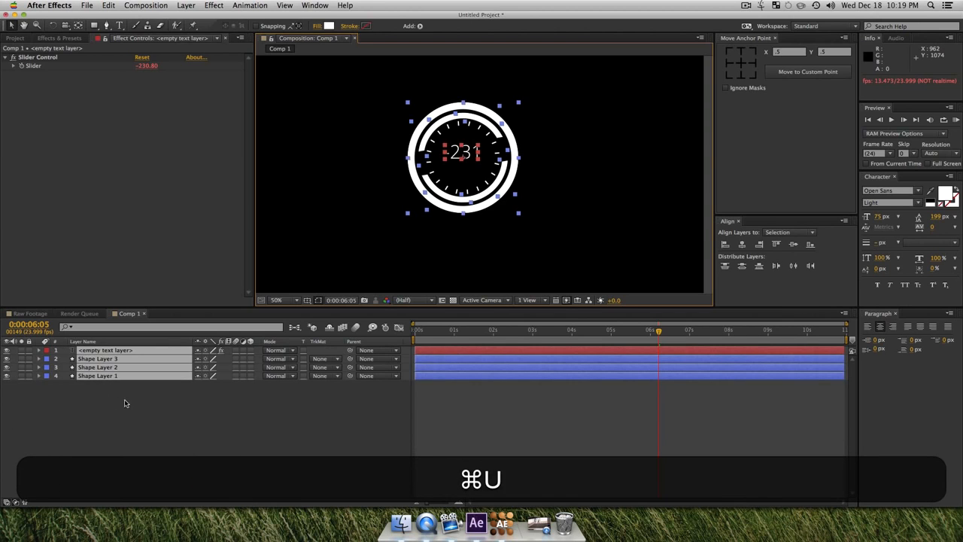
key("u")
left_click(91, 352)
key("super+d")
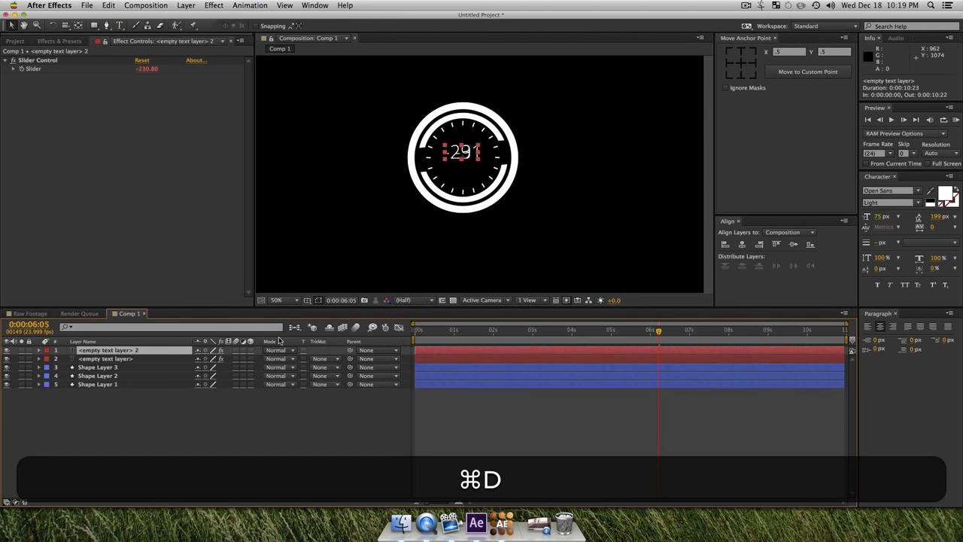
- Scale the duplicated number to about 52% and place it below the main number inside the ring
key("s")
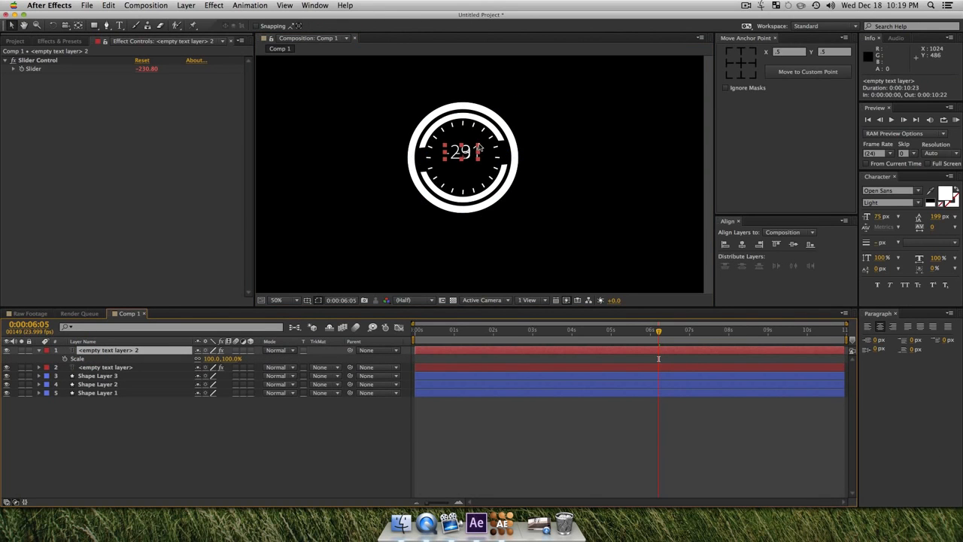
left_click_drag(478, 148, 476, 150)
key("shift+z")
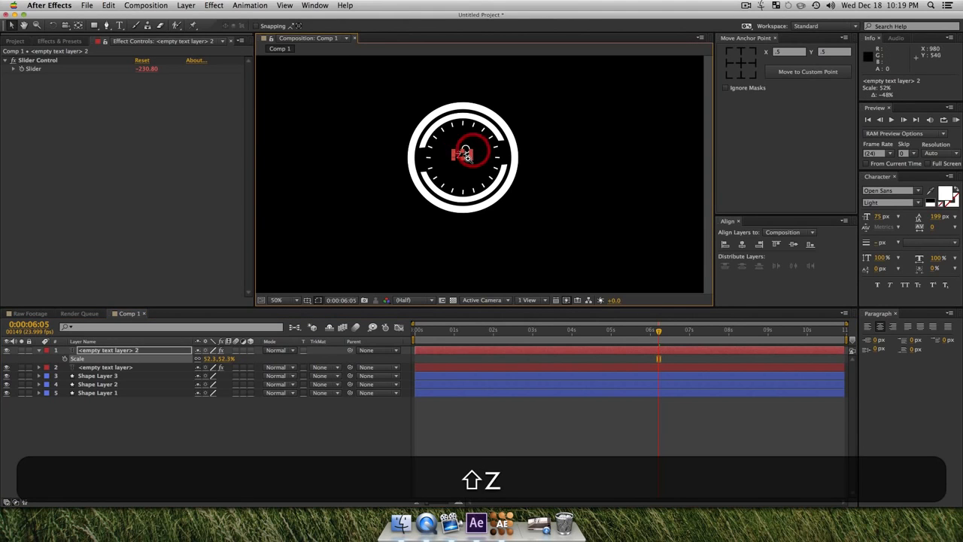
left_click(472, 154)
left_click(474, 154)
key("v")
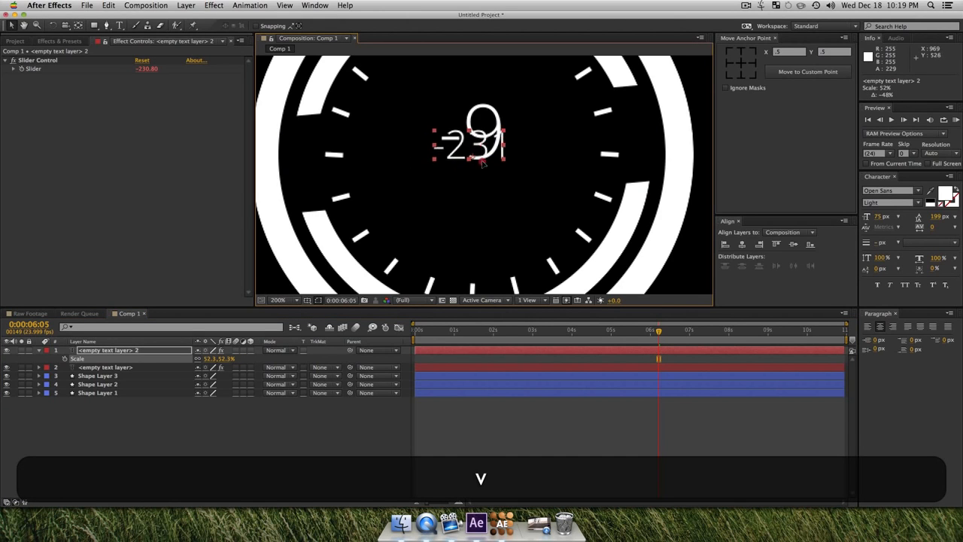
left_click_drag(479, 154, 475, 256)
- Examine the small number's placement and preview both numbers changing within the ring
left_click(454, 290)
key("alt+shift+z")
left_click(461, 227)
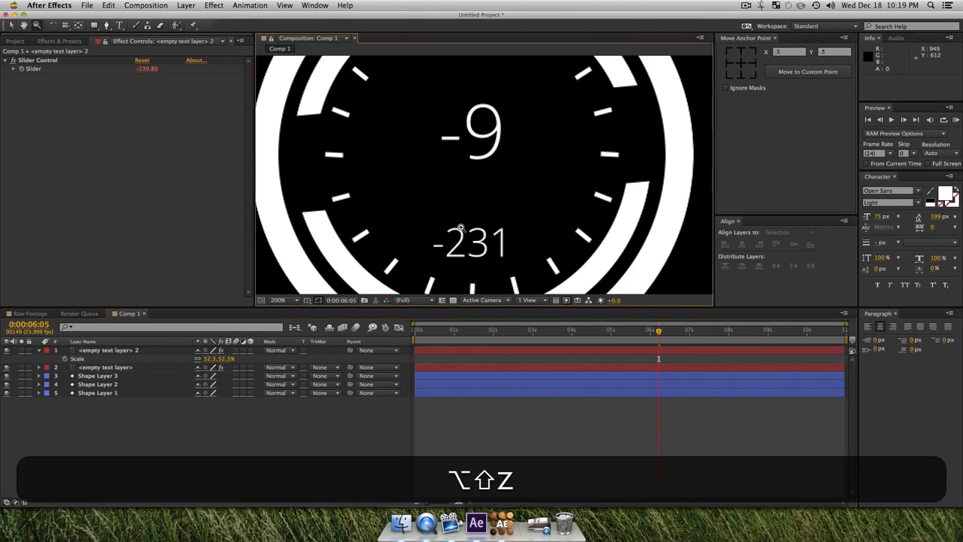
key("z")
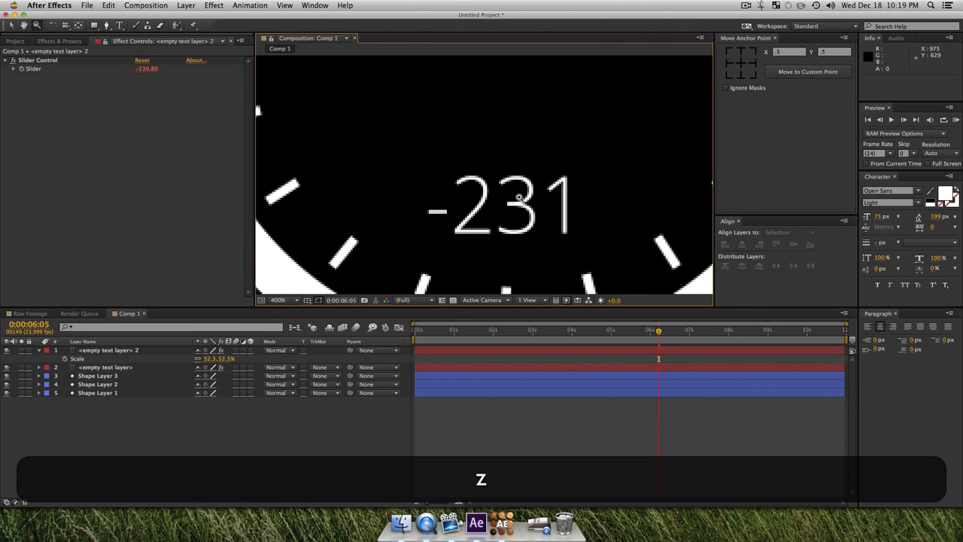
left_click(519, 197, "alt")
left_click(520, 197, "alt")
left_click(512, 193, "alt")
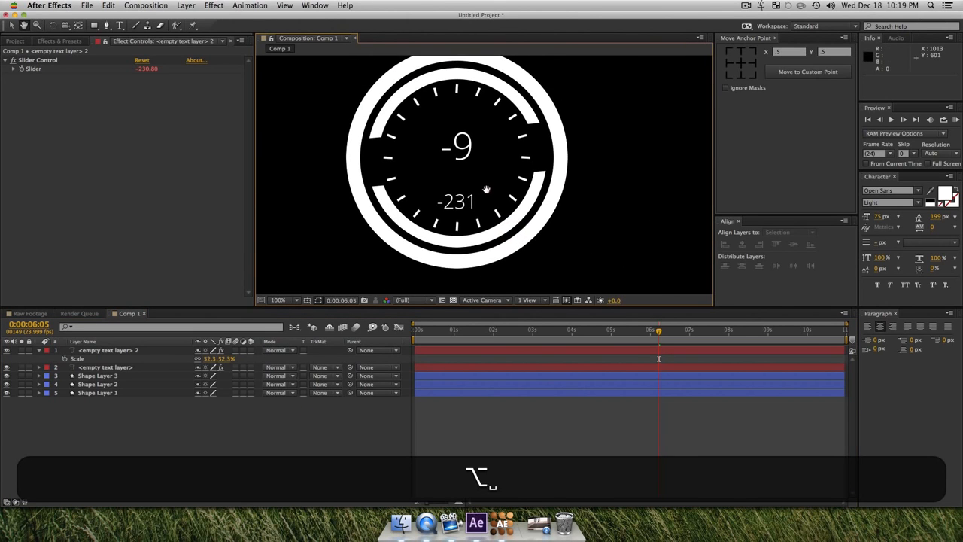
key("space")
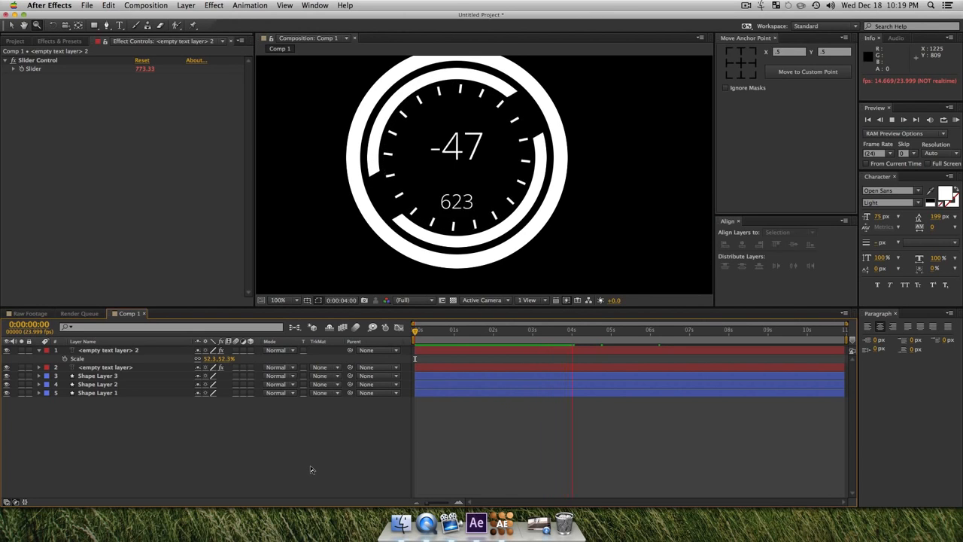
key("space")
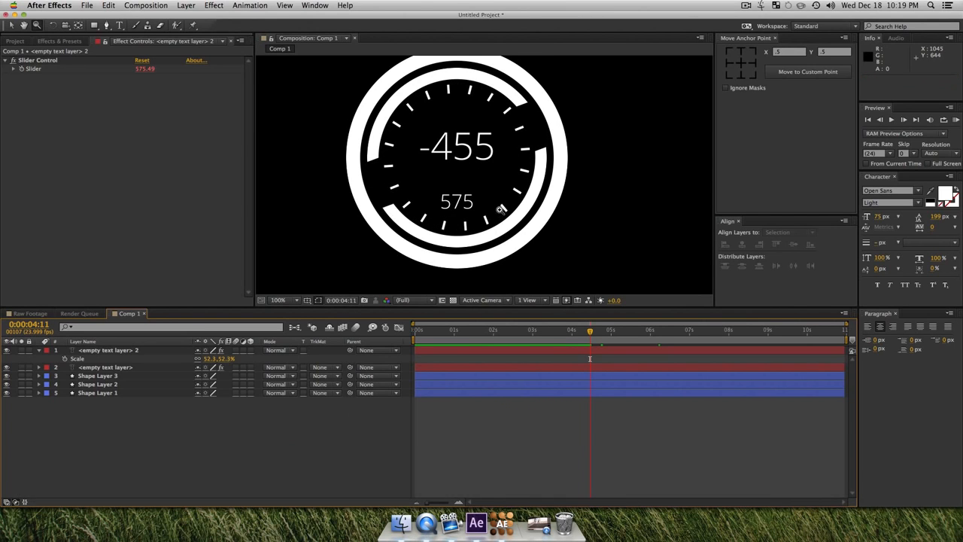
- Draw a thin horizontal white bar about 723 px wide and 9 px high below the ring as a new shape layer
key("z")
left_click(536, 178, "alt")
left_click_drag(445, 164, 475, 142)
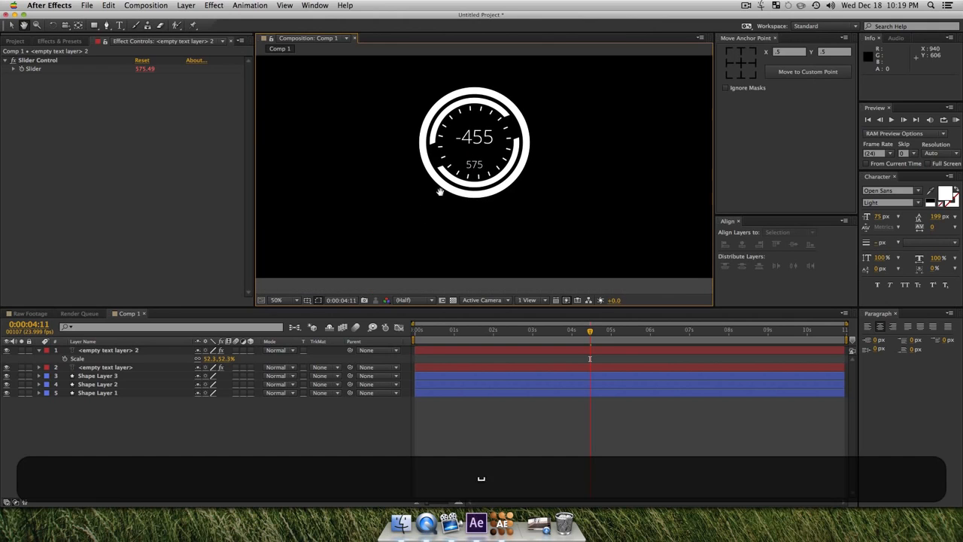
key("v")
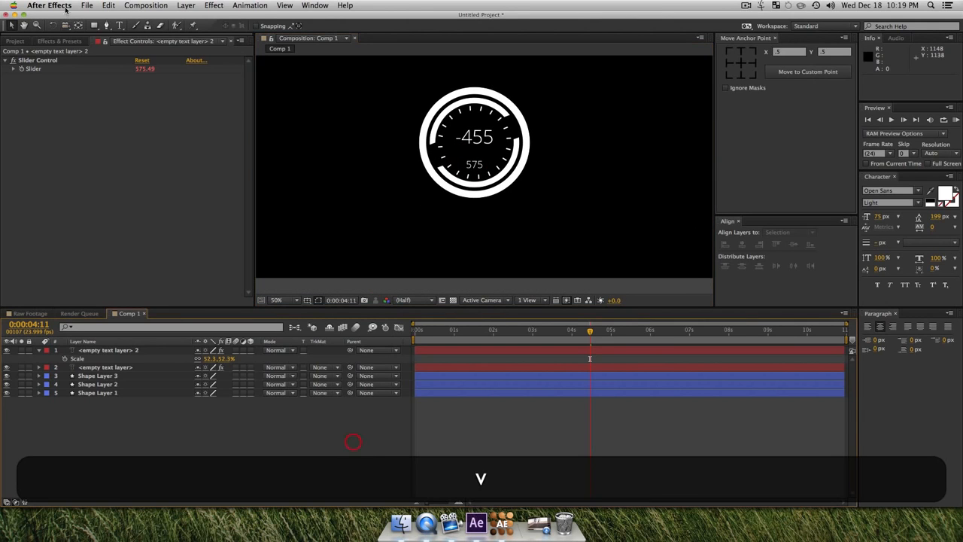
left_click(96, 26)
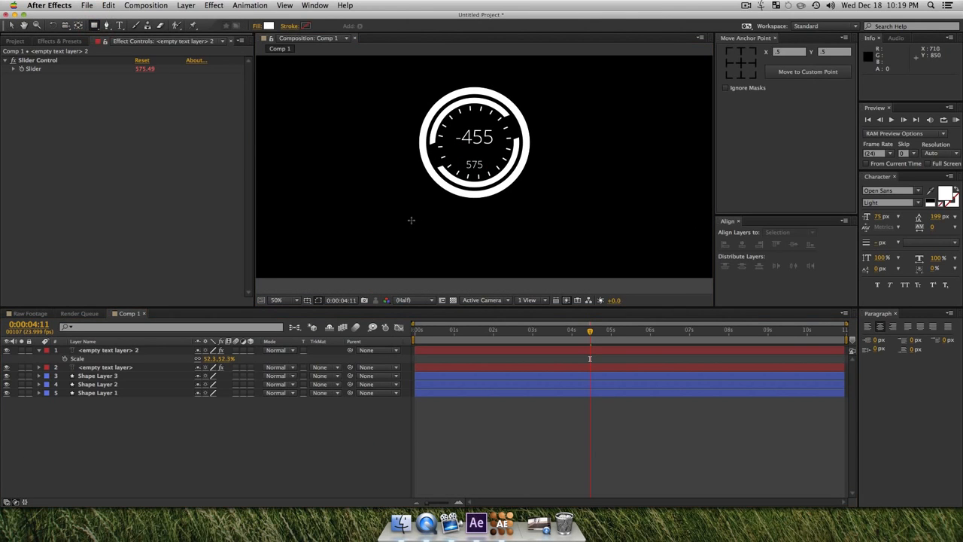
left_click_drag(410, 220, 593, 222)
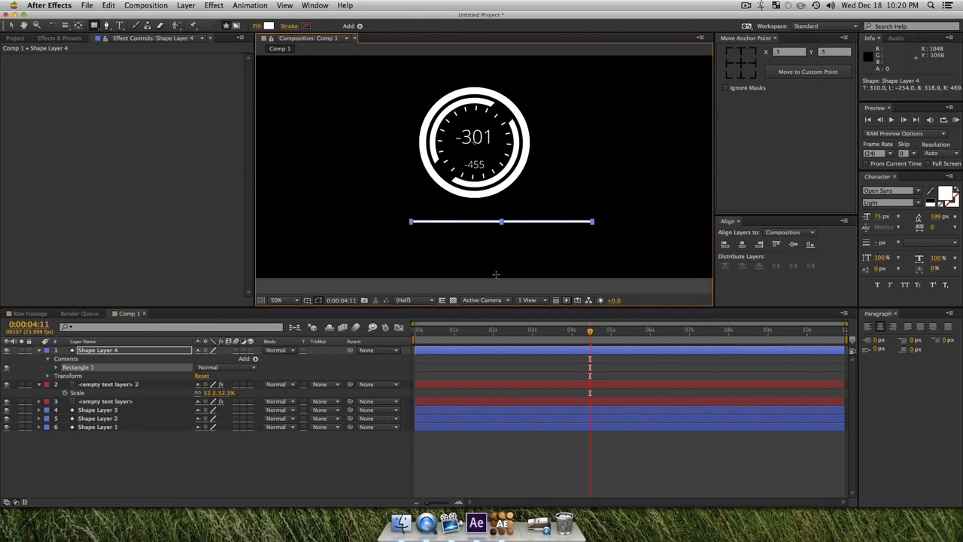
- Draw a short vertical rectangle about 36 px tall at the bar's left end within the same shape layer
key("z")
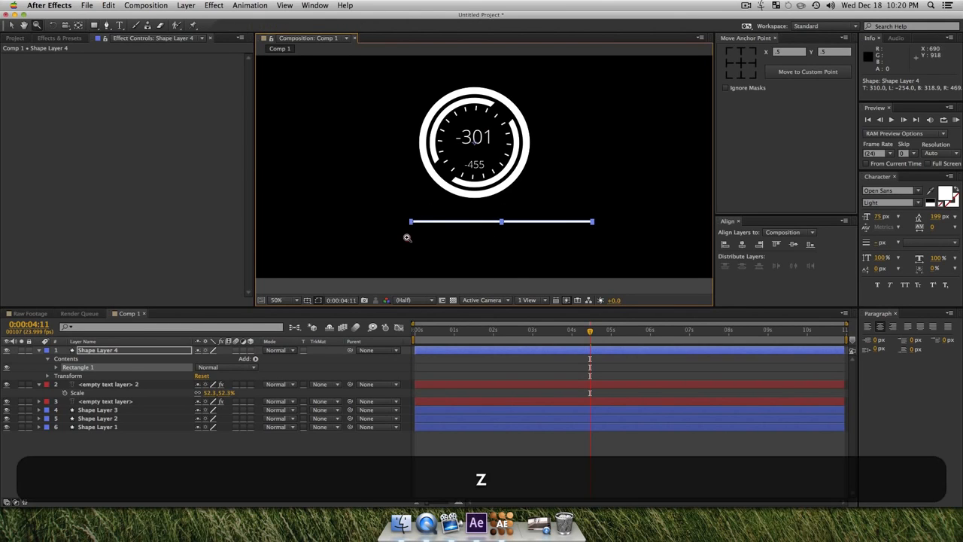
left_click(408, 230)
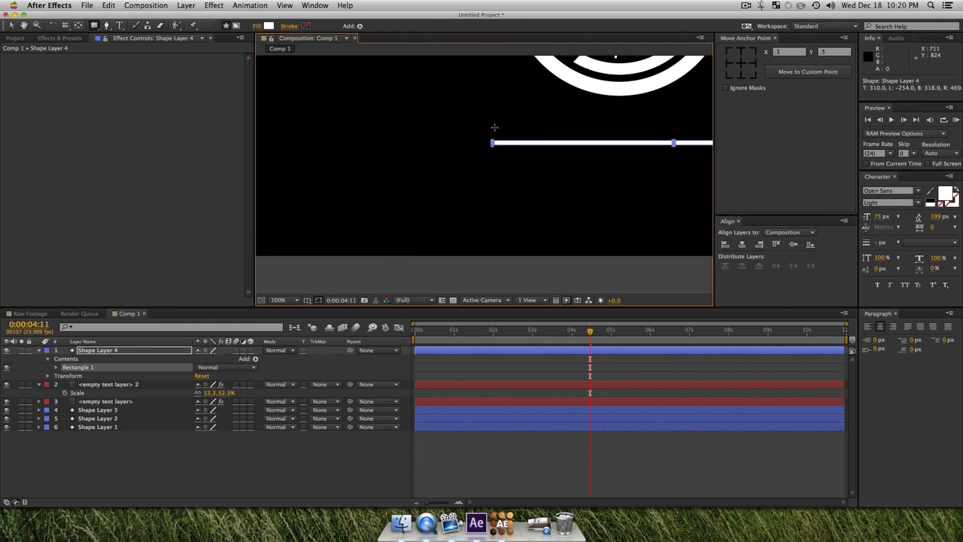
left_click_drag(495, 127, 495, 142)
key("v")
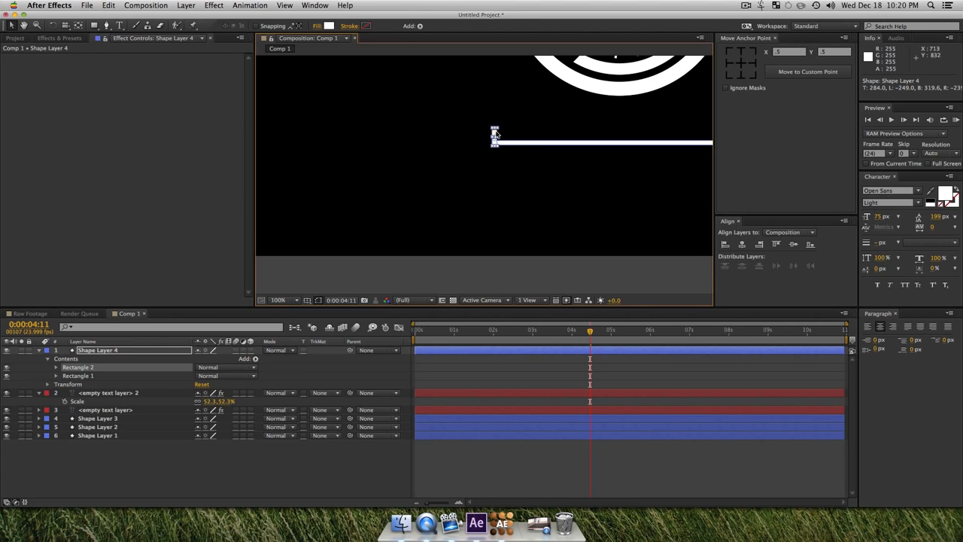
- Duplicate the short end rectangle and place the copy at the bar's right end
key("space")
left_click_drag(559, 138, 402, 139)
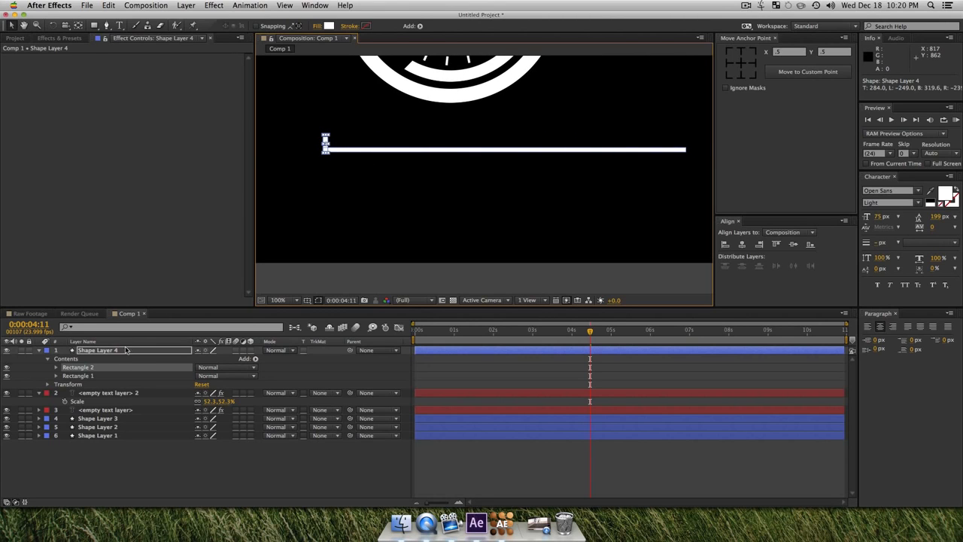
key("super+d")
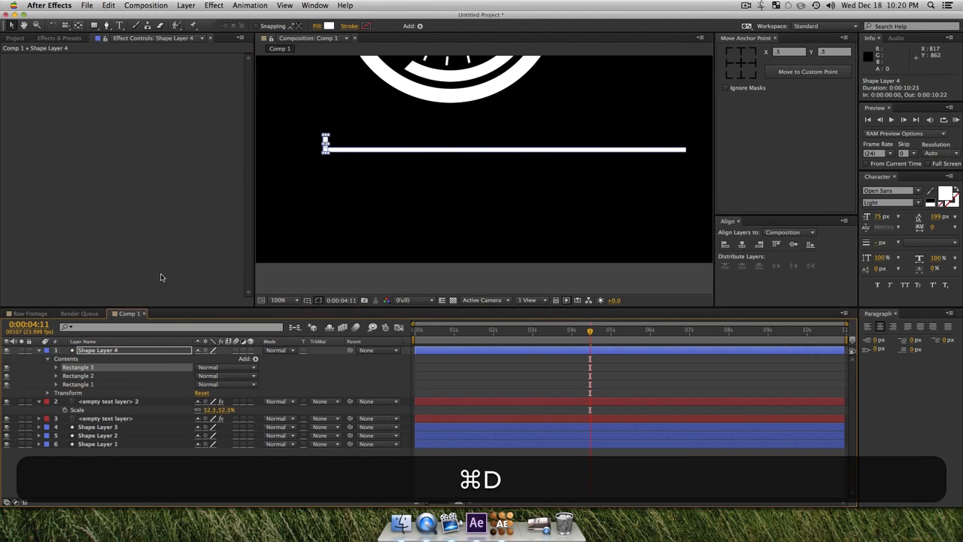
left_click_drag(328, 143, 674, 148)
left_click_drag(681, 147, 682, 145)
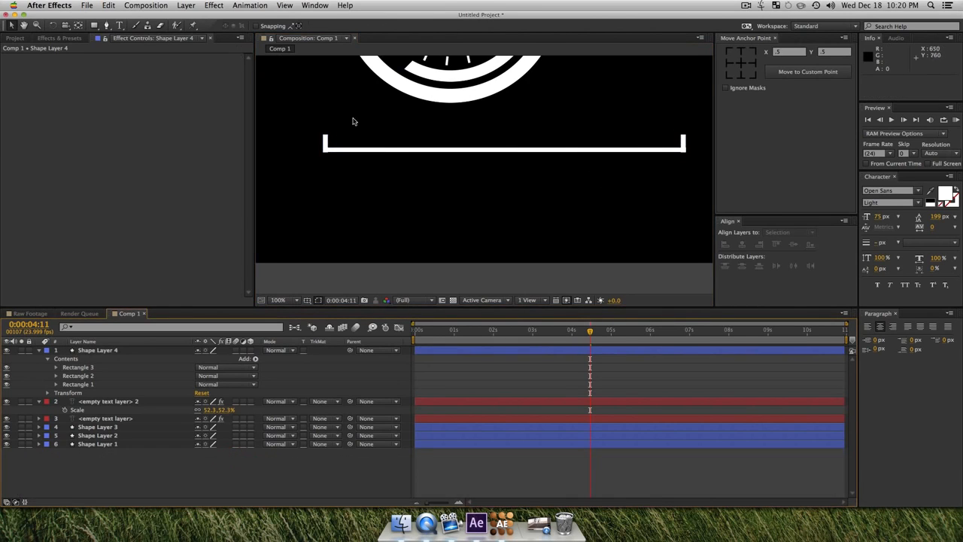
- Undo the accidental shift of the bar layer and centre it horizontally in the composition
left_click(683, 142)
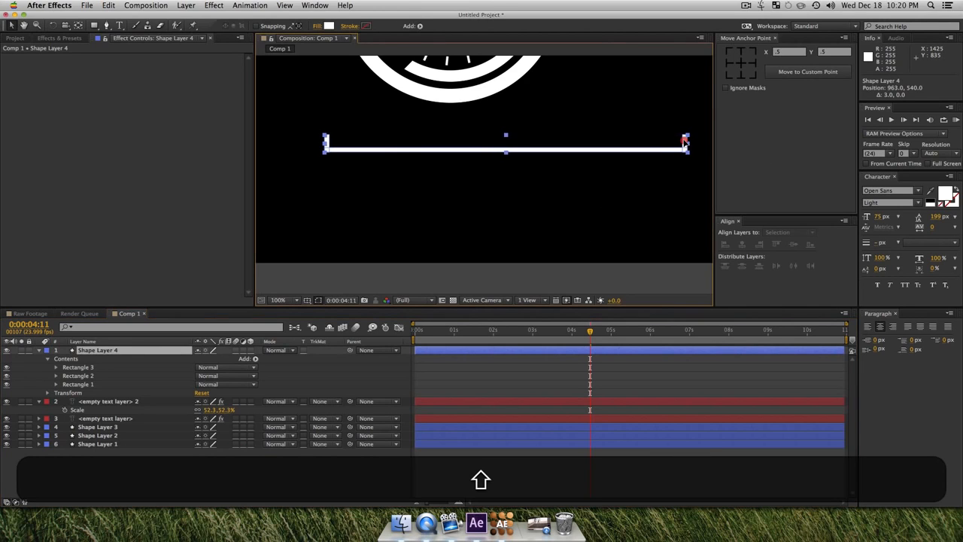
key("super+z")
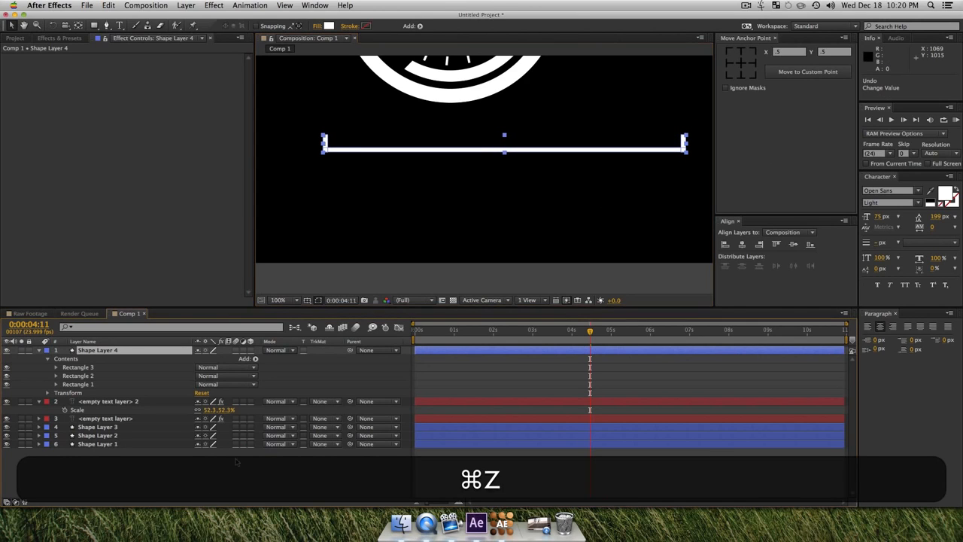
left_click(99, 352)
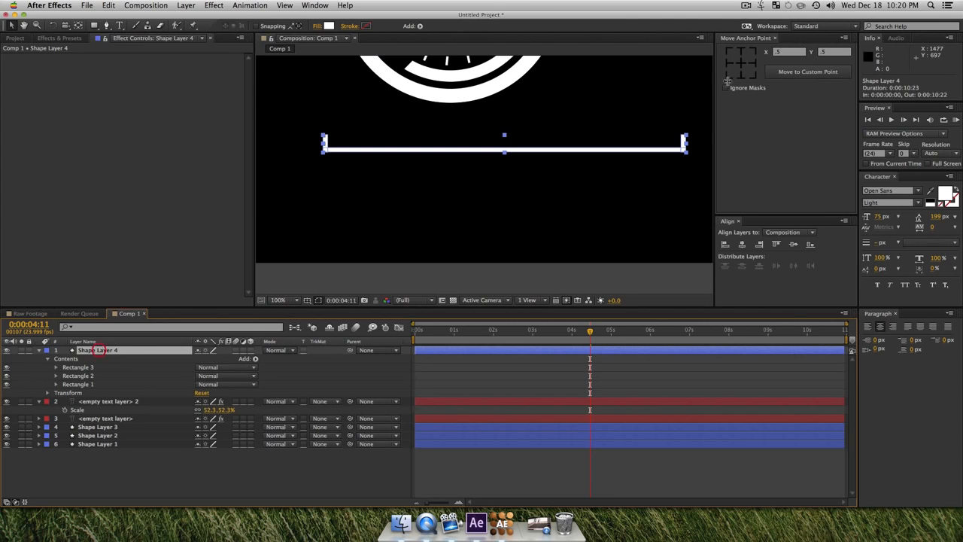
left_click(742, 245)
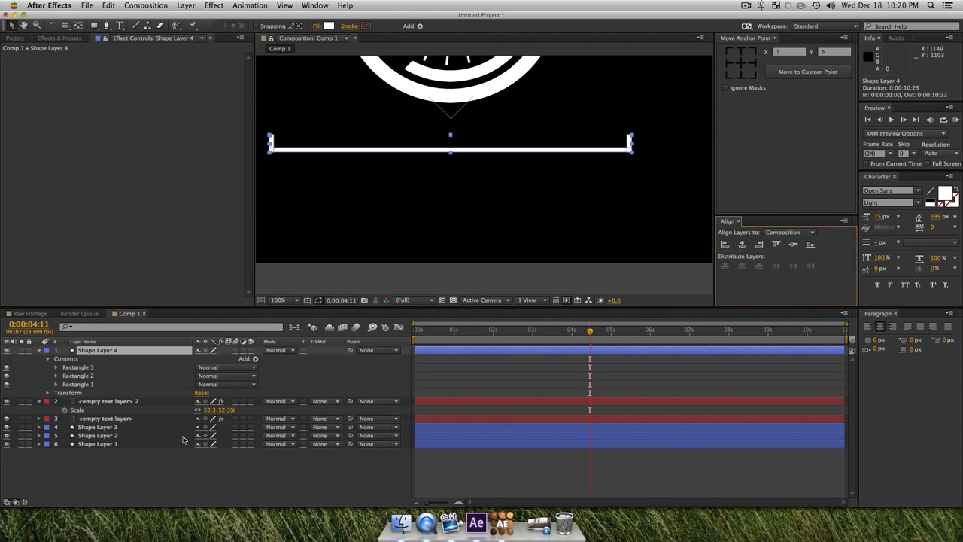
left_click(183, 465)
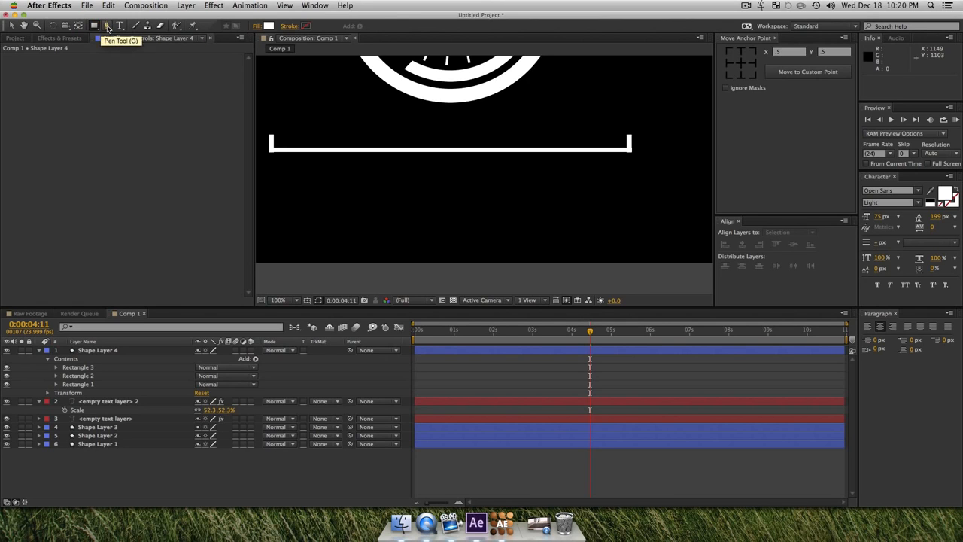
- Draw a small downward-pointing arrow with the Pen tool just above the middle of the bar, on a new shape layer
left_click(106, 25)
left_click(442, 138)
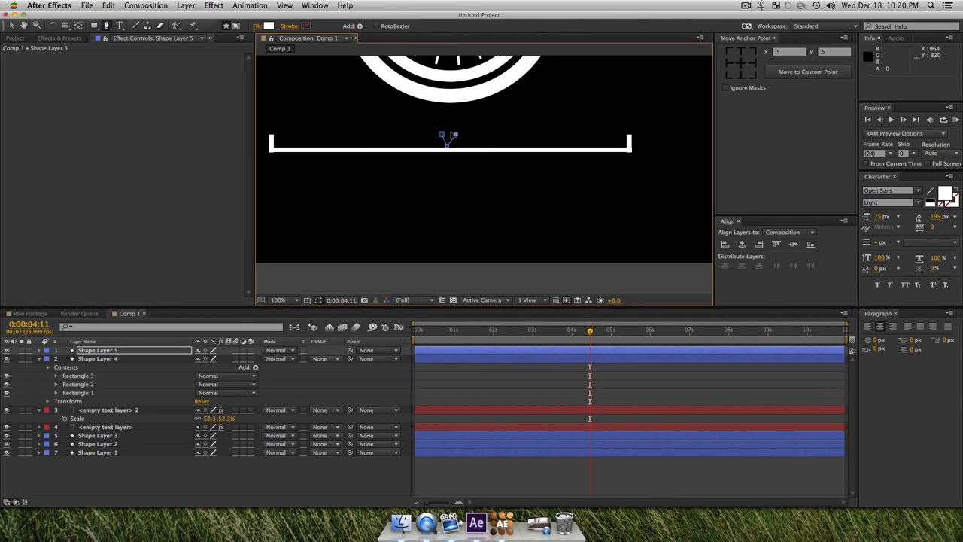
left_click(450, 134)
left_click(450, 125)
left_click(446, 127)
- Reshape the small arrow's vertices into a thin tapered shaft meeting at one top point above a flat-topped, symmetrical downward-pointing head
key("z")
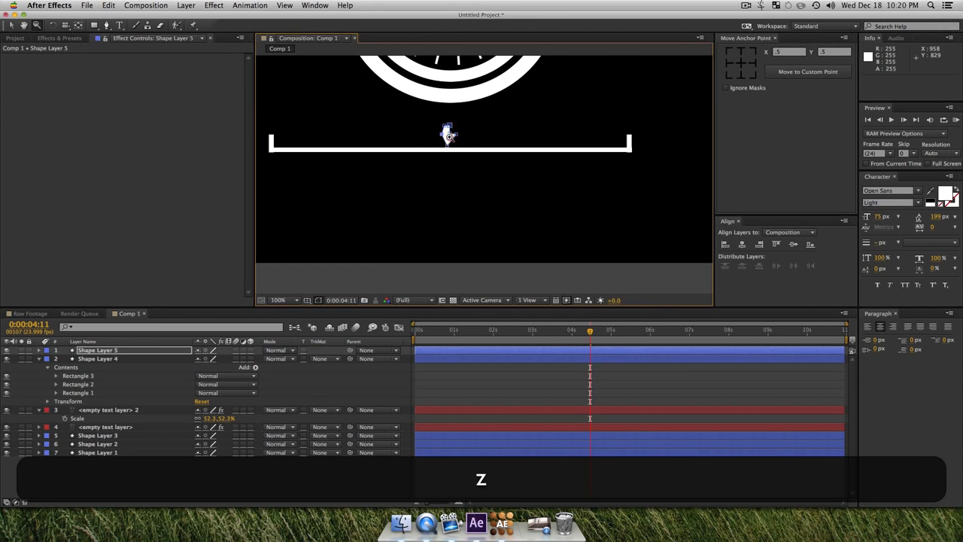
left_click(448, 137)
left_click(482, 172)
left_click(484, 170)
key("v")
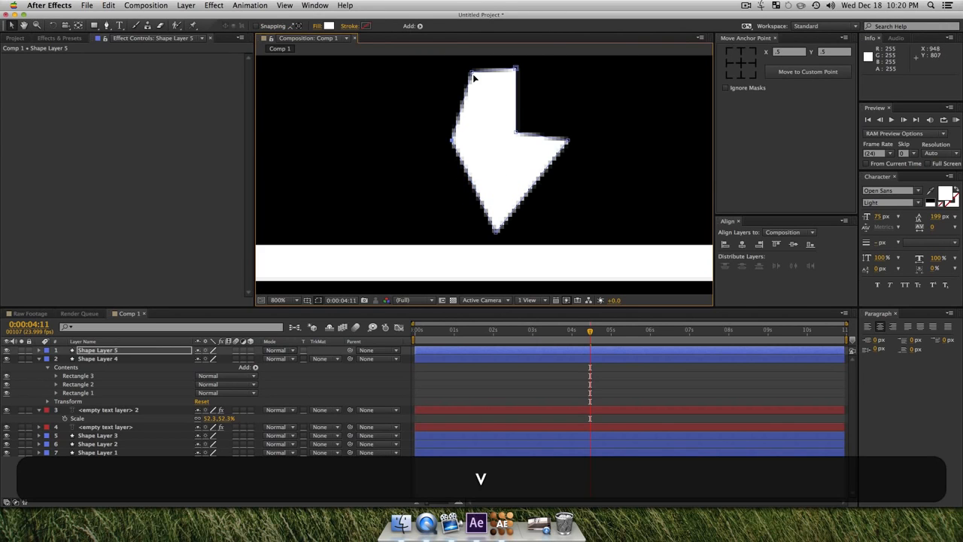
left_click_drag(471, 72, 514, 140)
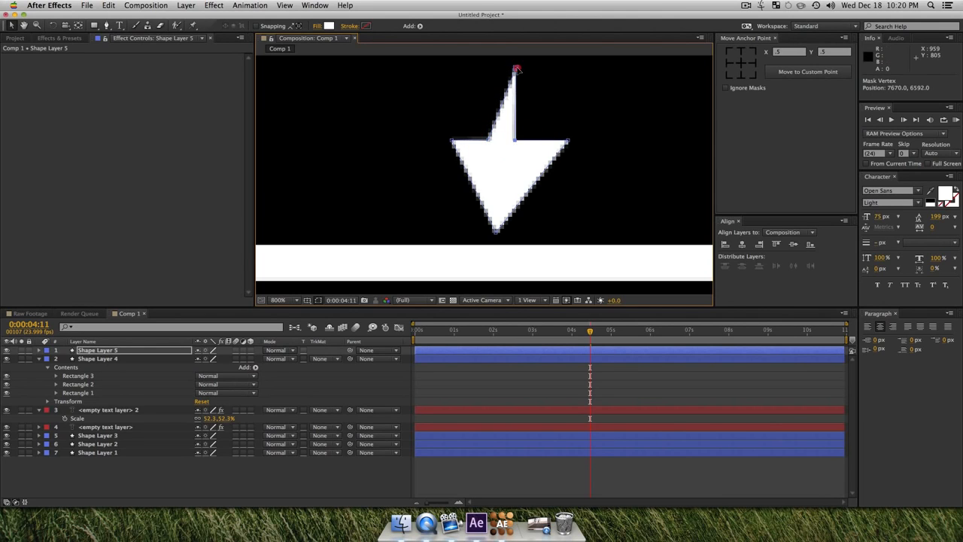
left_click_drag(516, 69, 505, 70)
left_click(500, 232)
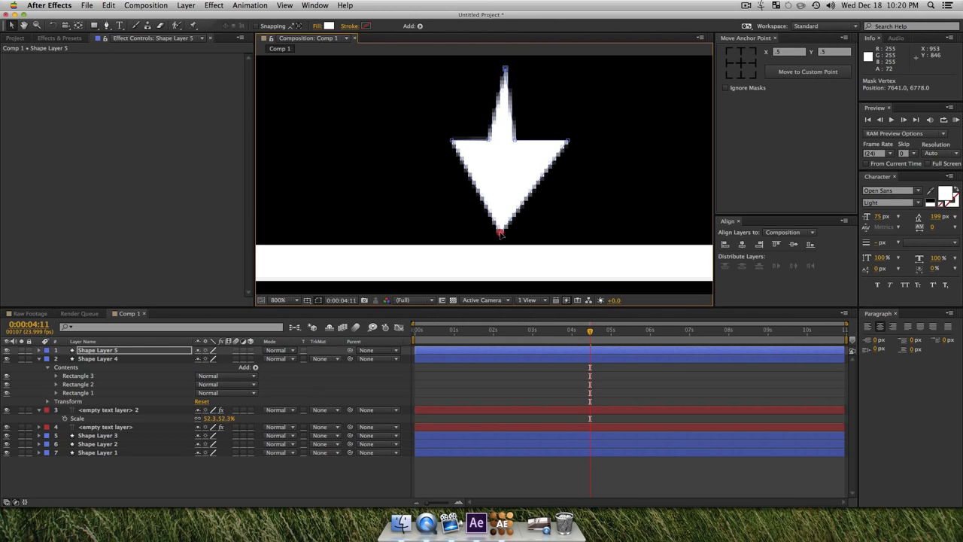
left_click_drag(501, 231, 504, 229)
left_click_drag(513, 142, 523, 142)
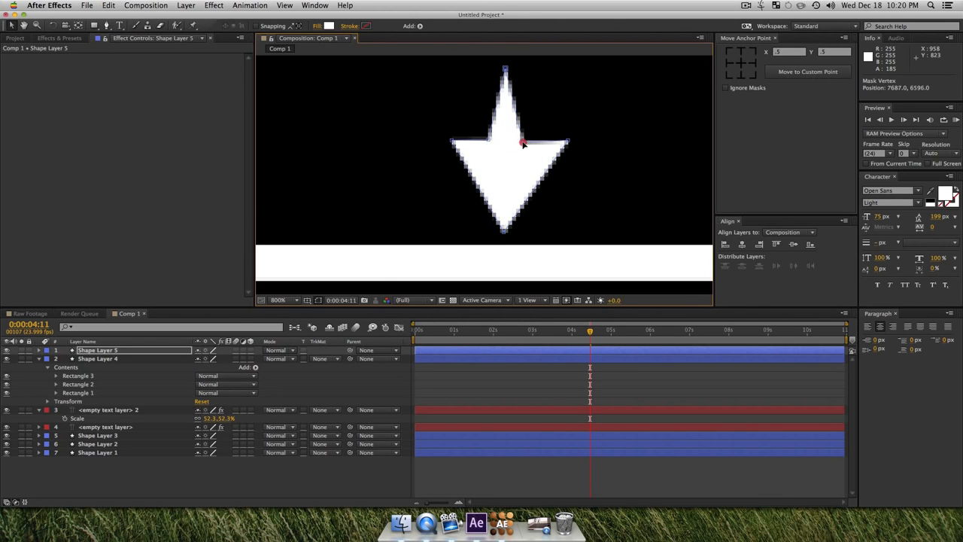
key("alt+z")
left_click(525, 197, "alt")
left_click(525, 198, "alt")
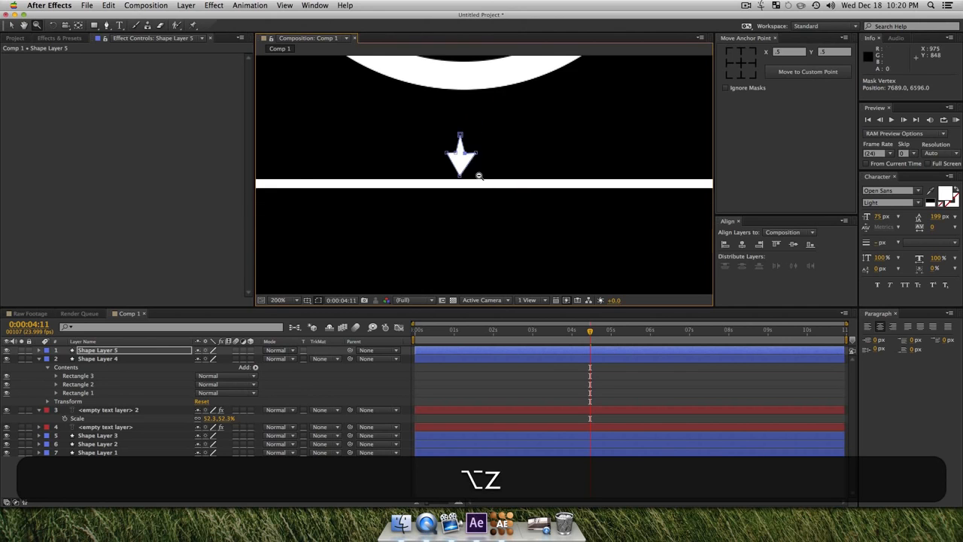
left_click(477, 177, "alt")
key("v")
- Centre the arrow layer horizontally in the composition
left_click(291, 484)
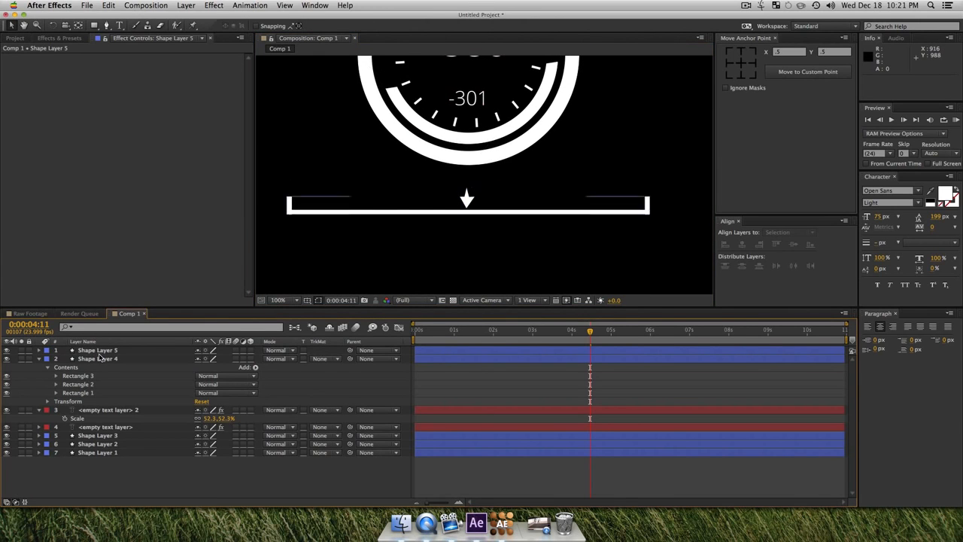
left_click(466, 198)
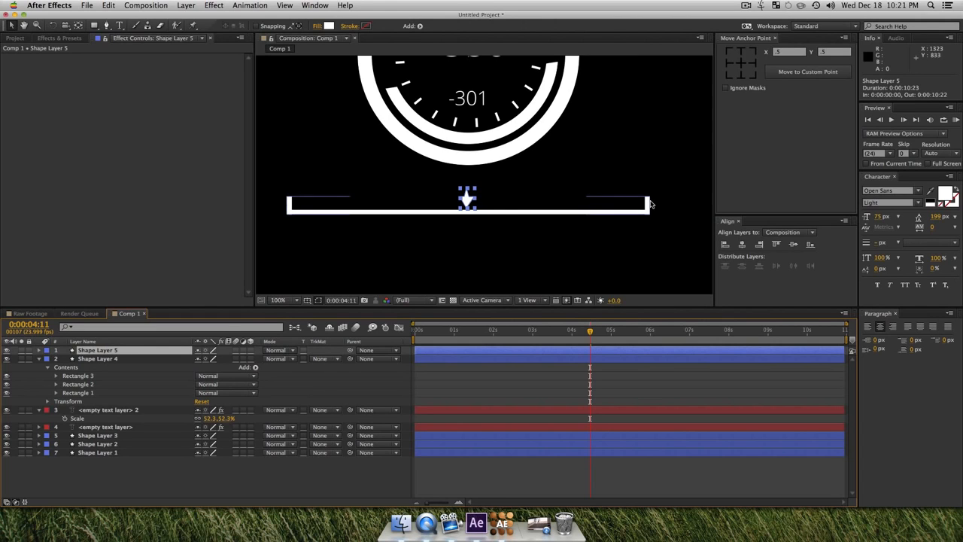
left_click(741, 245)
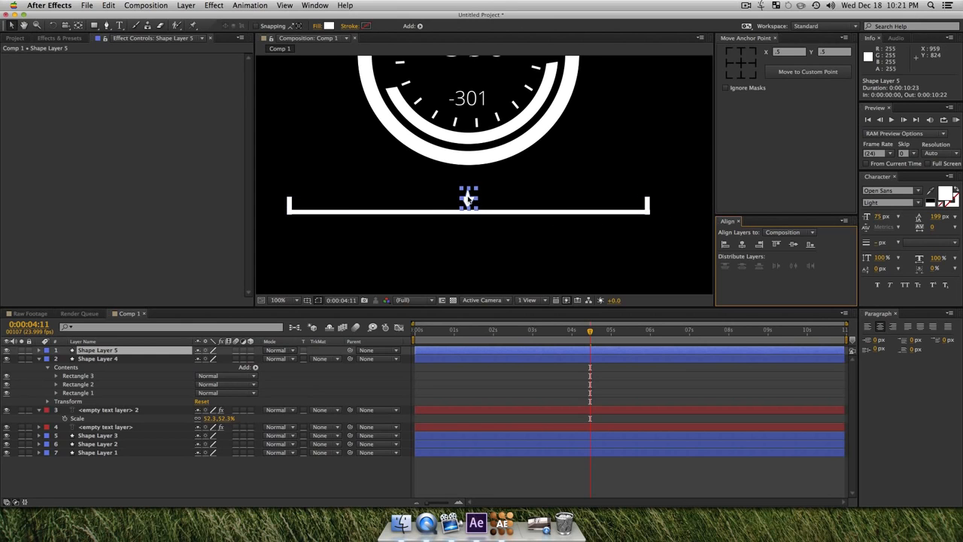
- Try shifting the arrow layer's horizontal position to the bar's left end, undoing each trial move
key("p")
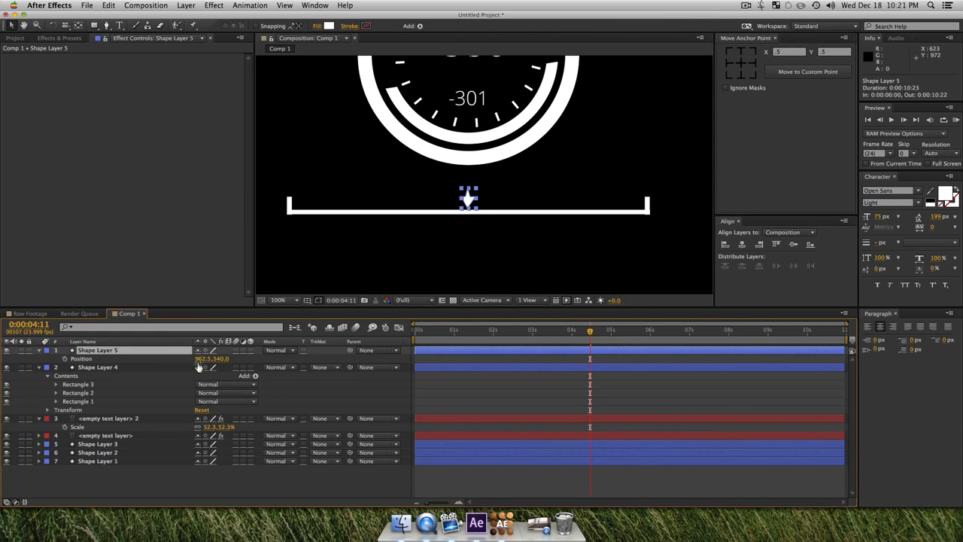
left_click_drag(202, 364, 40, 367)
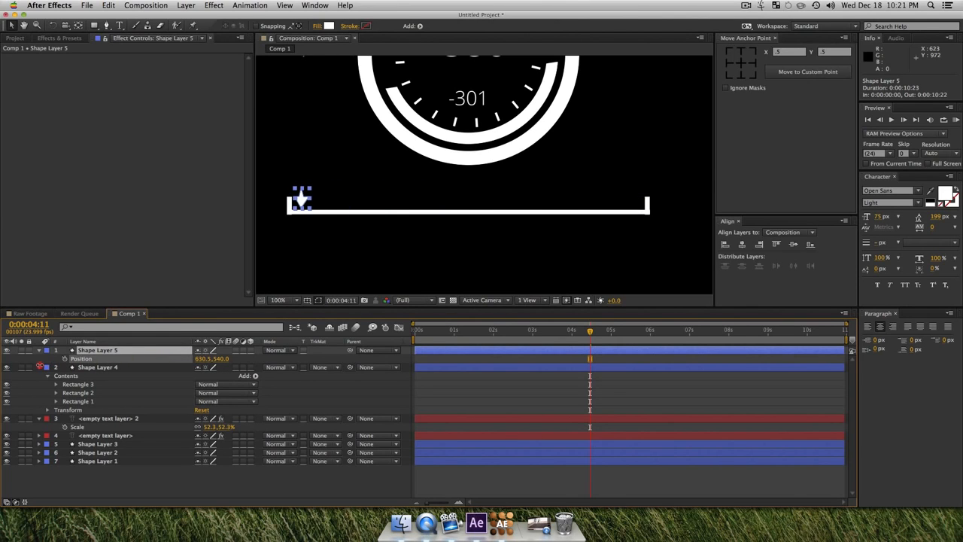
key("super+z")
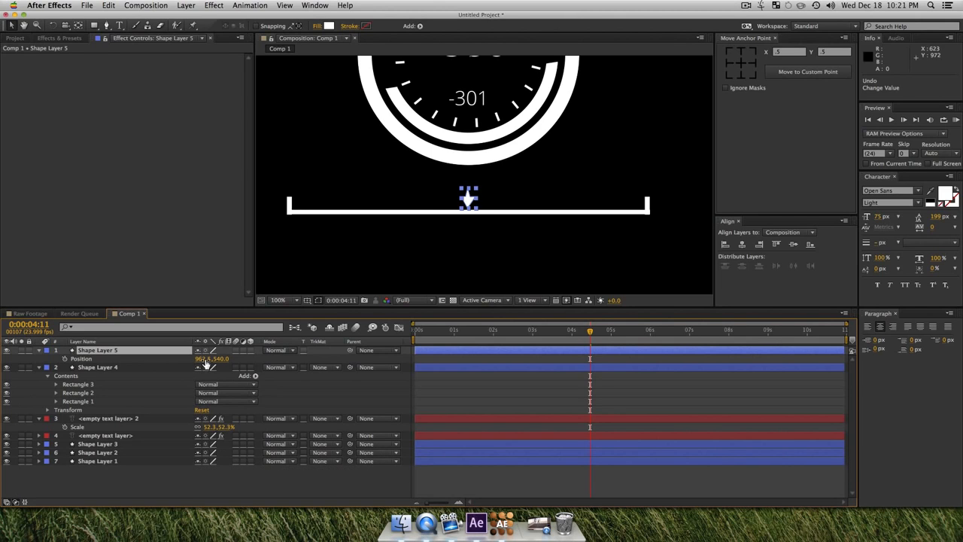
left_click_drag(206, 360, 66, 376)
key("super+z")
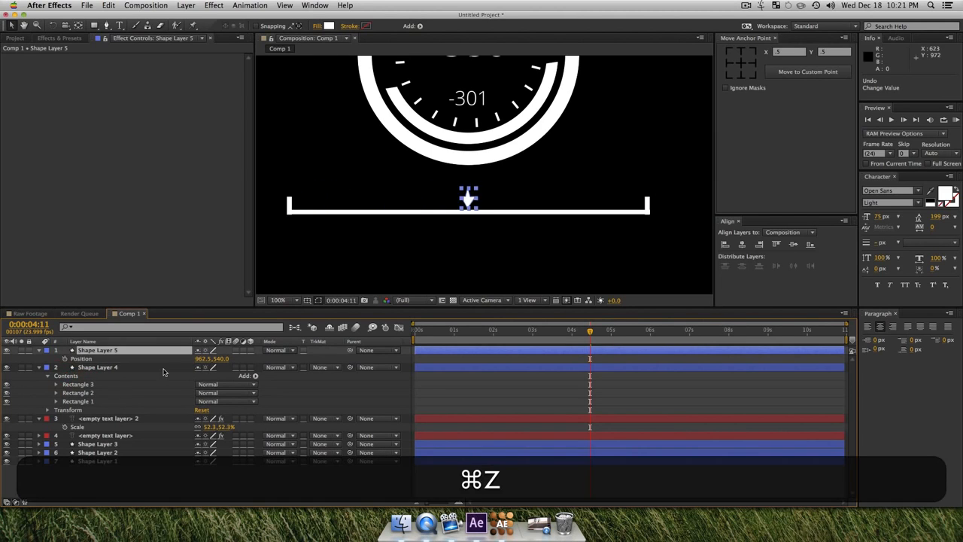
left_click_drag(201, 360, 49, 368)
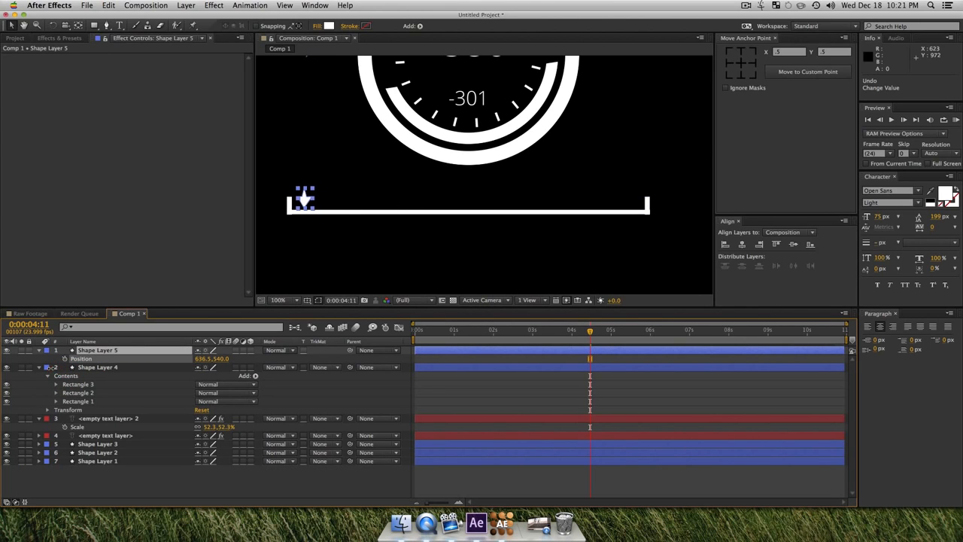
key("super+z")
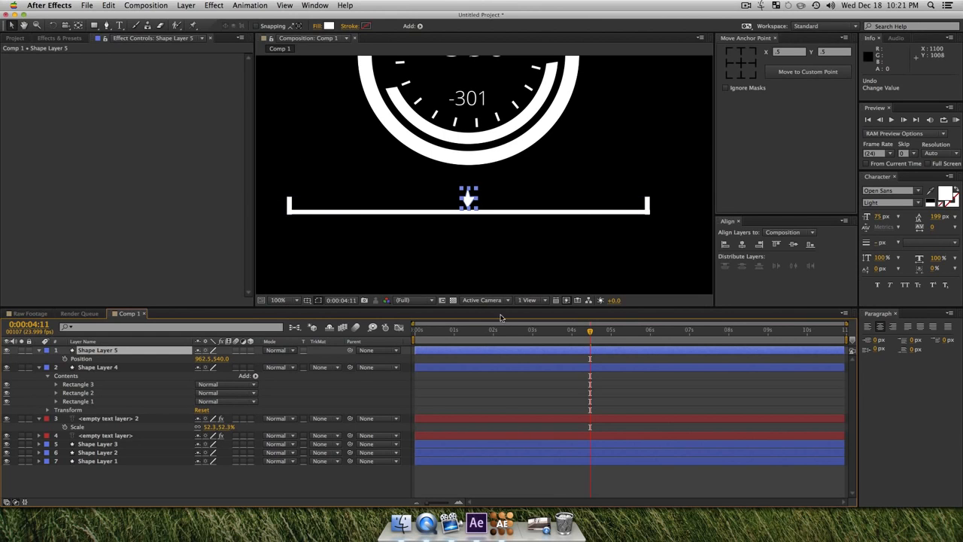
- Separate the arrow layer's Position into X and Y dimensions and return to the start of the timeline
right_click(81, 360)
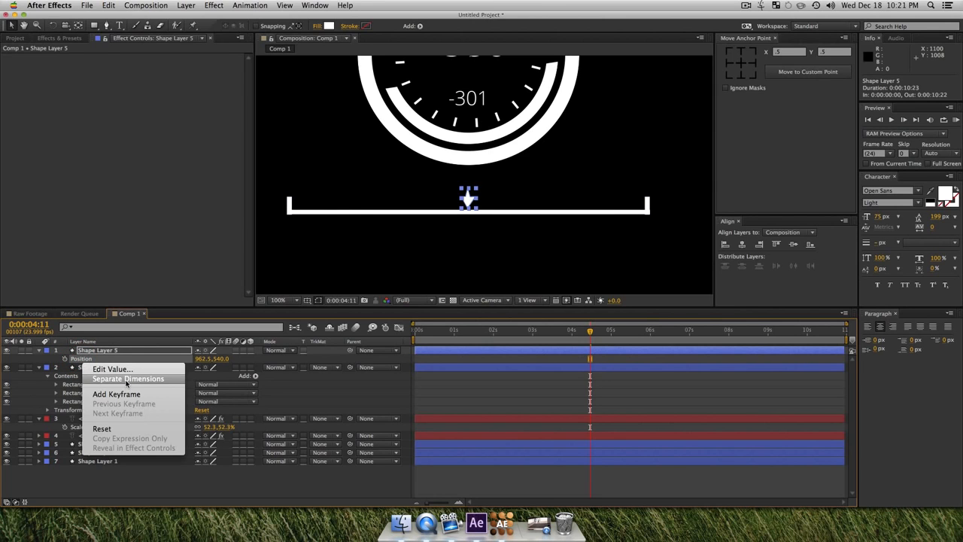
left_click(125, 381)
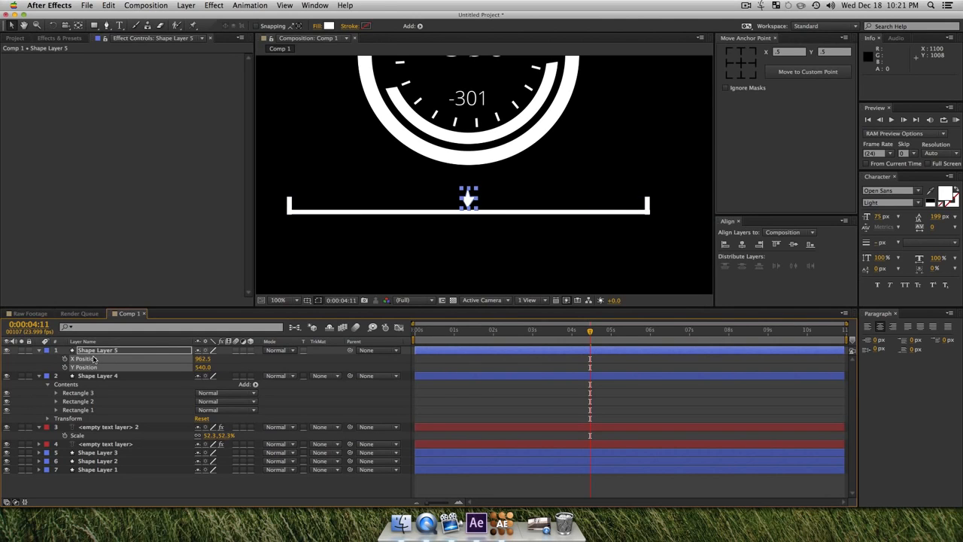
left_click_drag(450, 332, 414, 332)
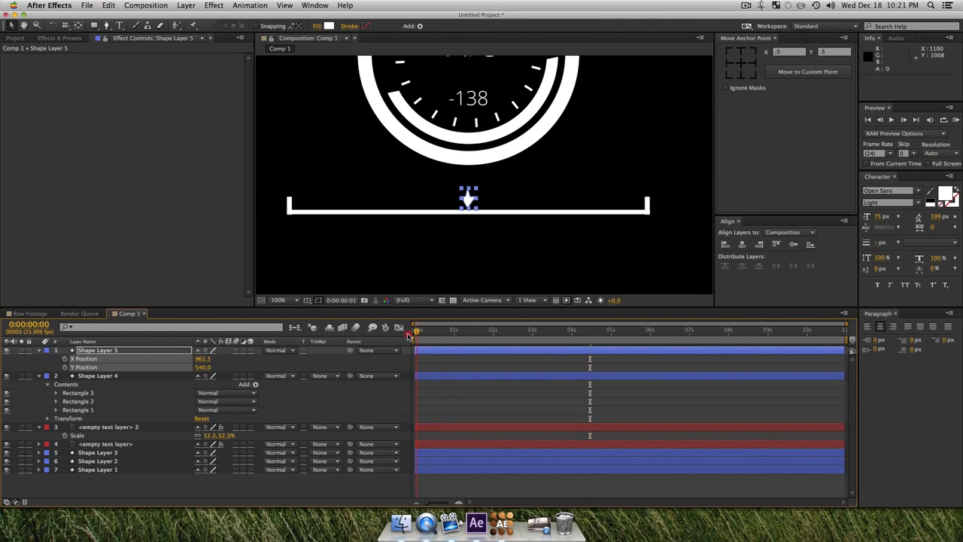
left_click(99, 402)
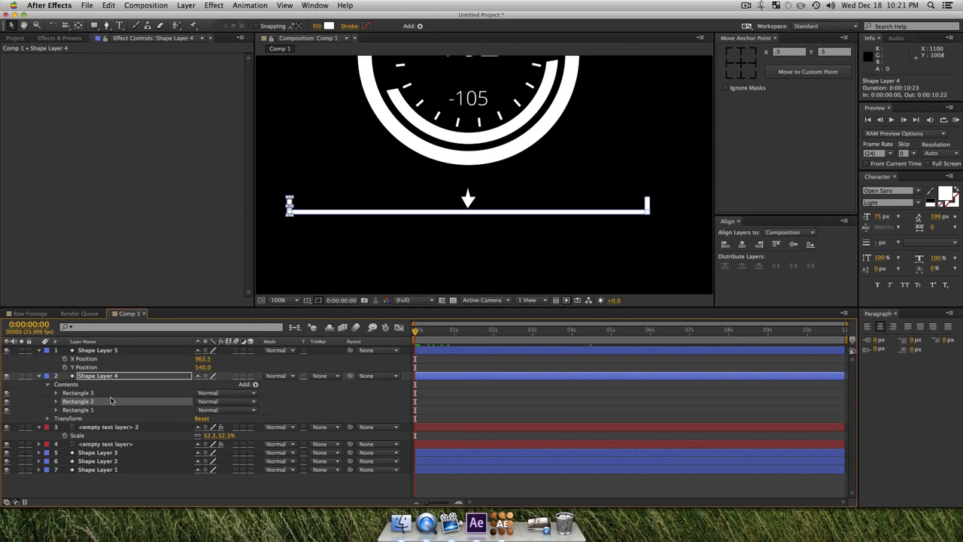
- Add the expression wiggle(.5, 180) to the arrow layer's X Position and preview its motion from the start
left_click(64, 359, "alt")
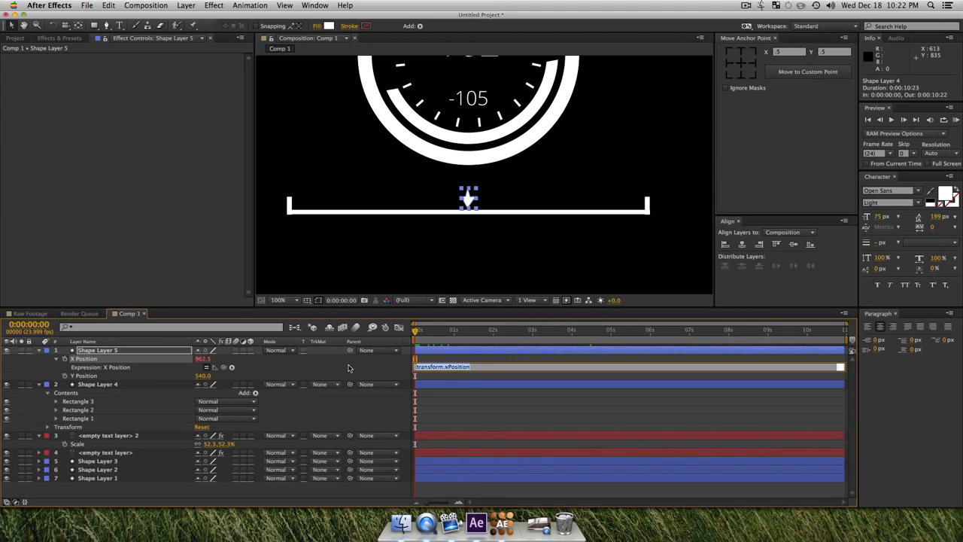
key("super+a")
type("wiggle")
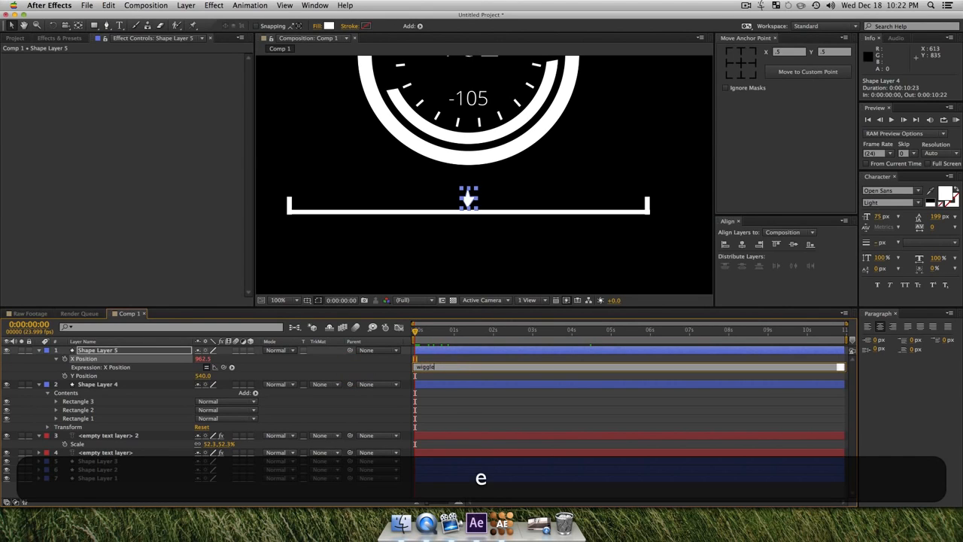
type("(.5,")
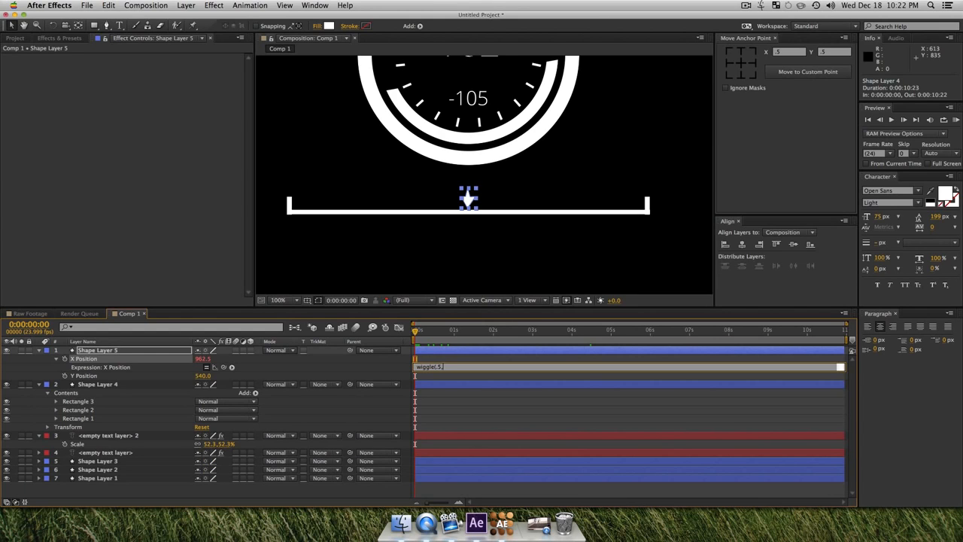
type(" 5")
key("BackSpace")
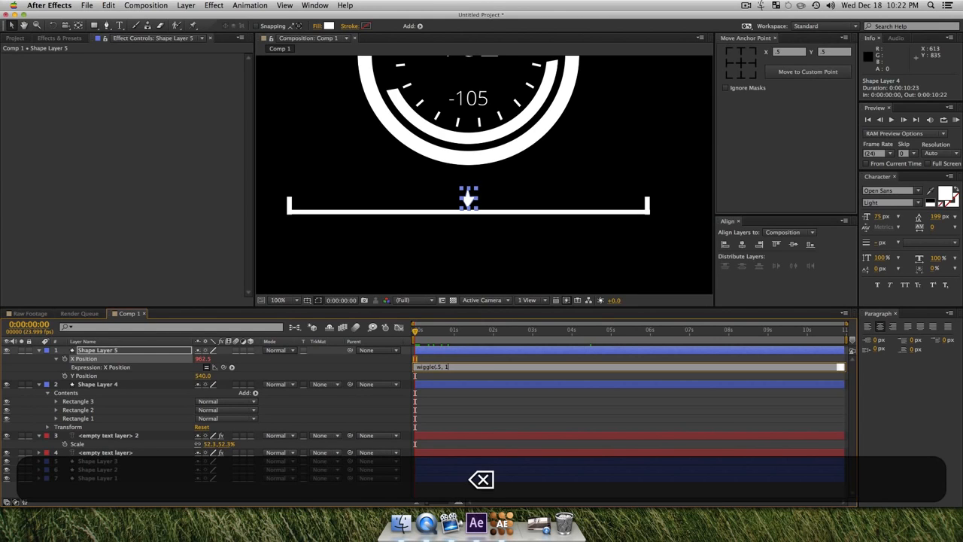
type("80")
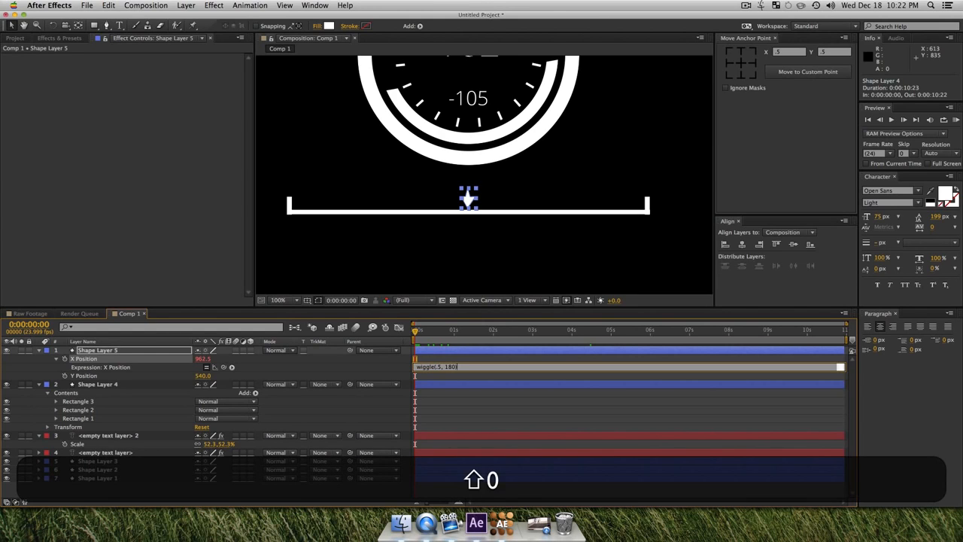
type(")")
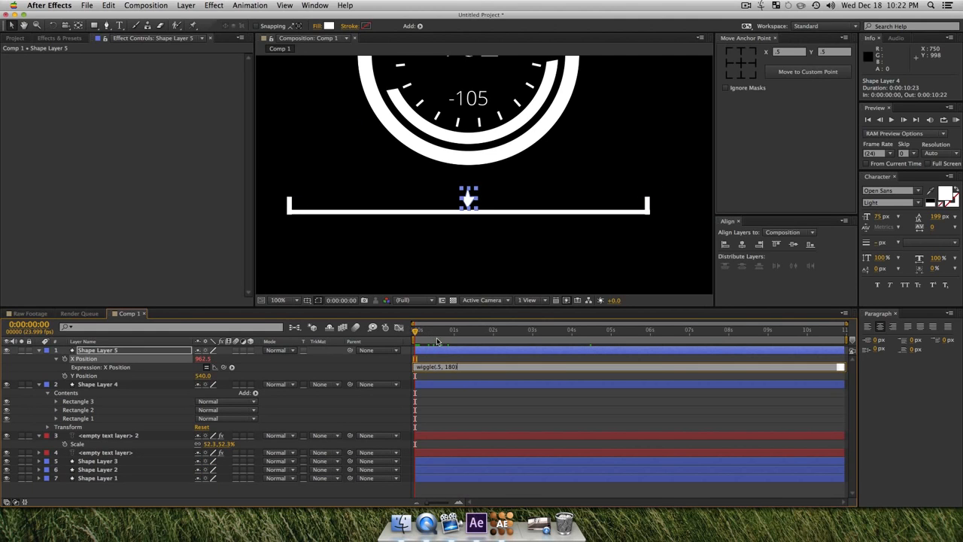
left_click_drag(425, 333, 400, 335)
key("space")
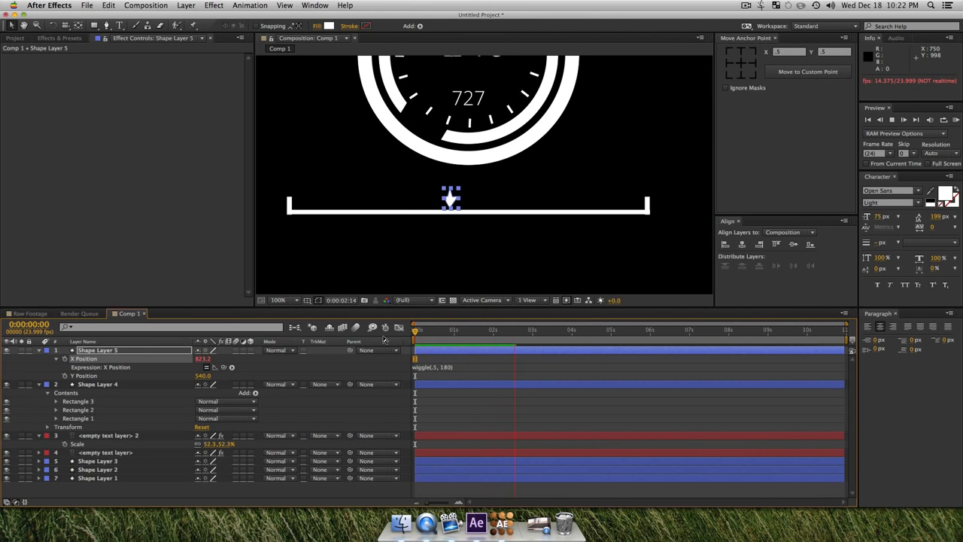
key("space")
- Change the wiggle frequency in the arrow's X Position expression to 1.5
double_click(437, 366)
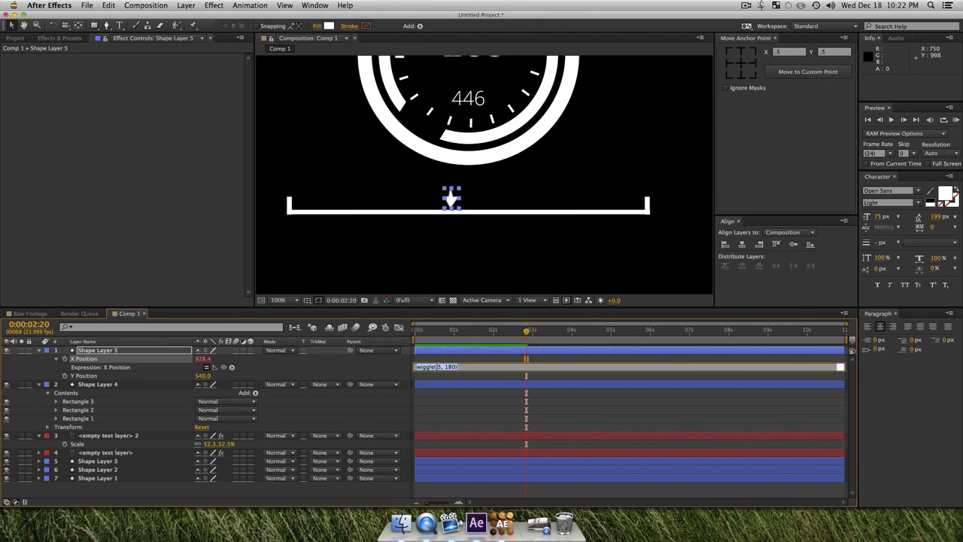
type("1")
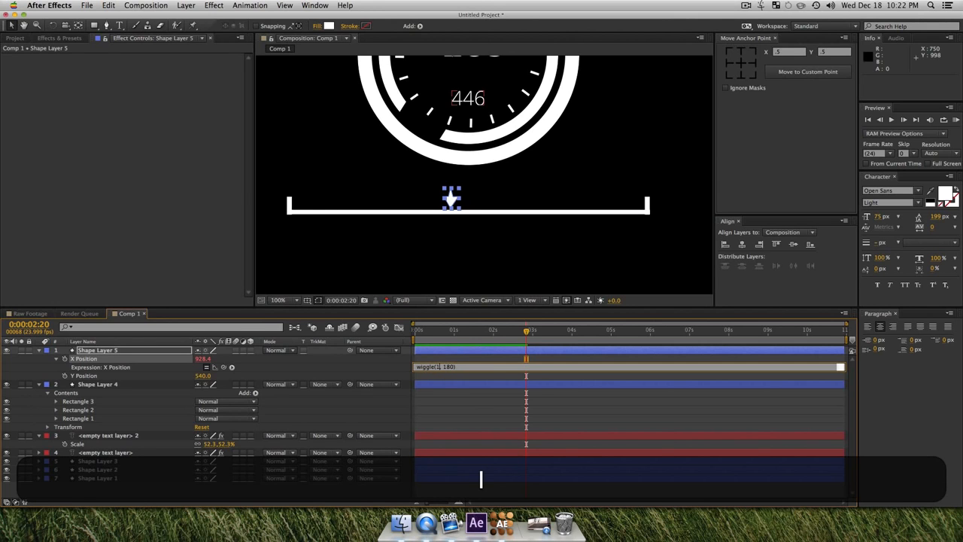
type(".5")
left_click(477, 426)
- Collapse the expanded properties of all layers and leave every layer deselected
key("super+a")
key("u")
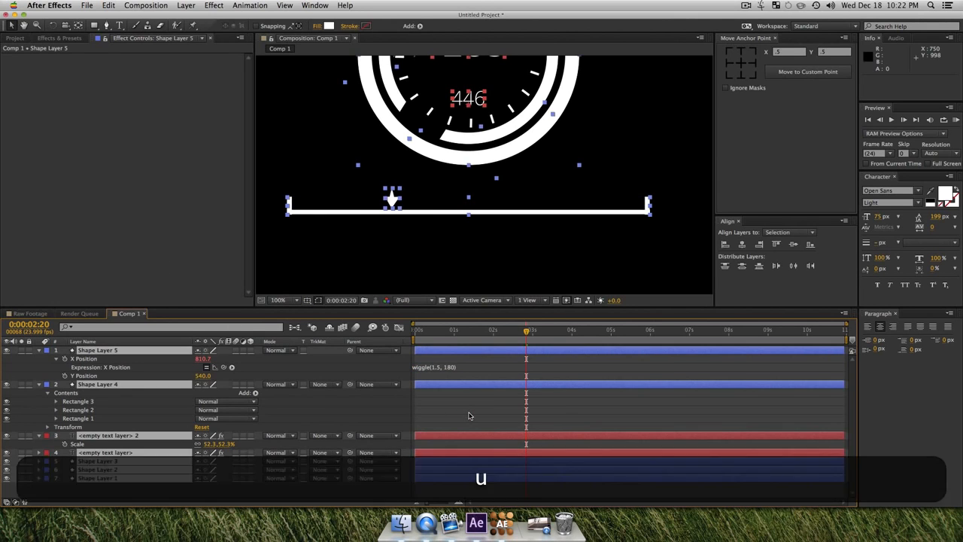
left_click(332, 212)
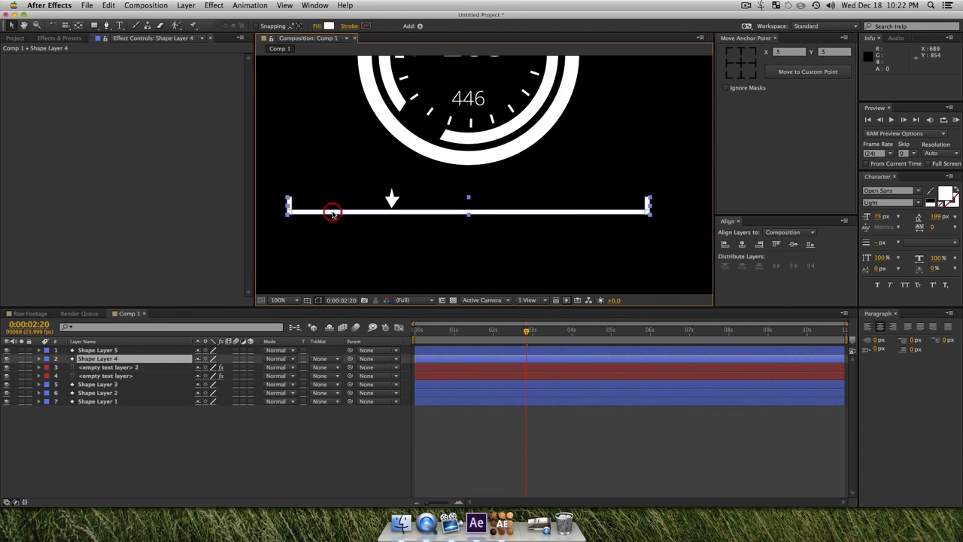
left_click(331, 156)
- Show the whole composition and preview the complete graphic's animation from the start
double_click(23, 25)
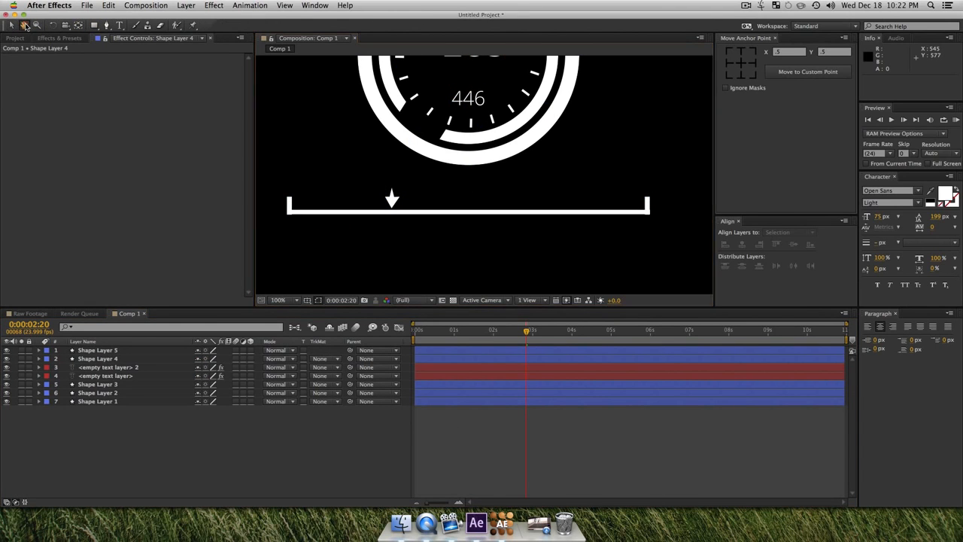
left_click(336, 449)
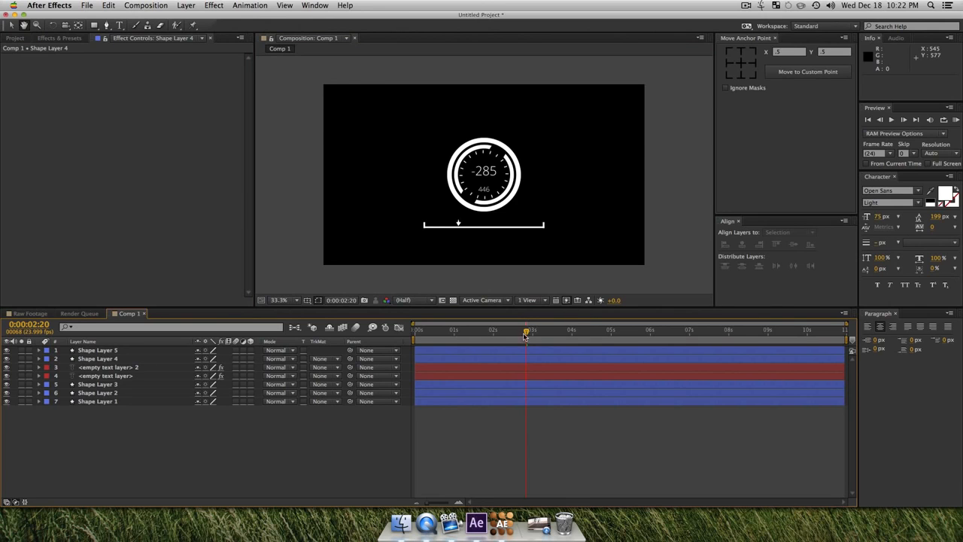
key("space")
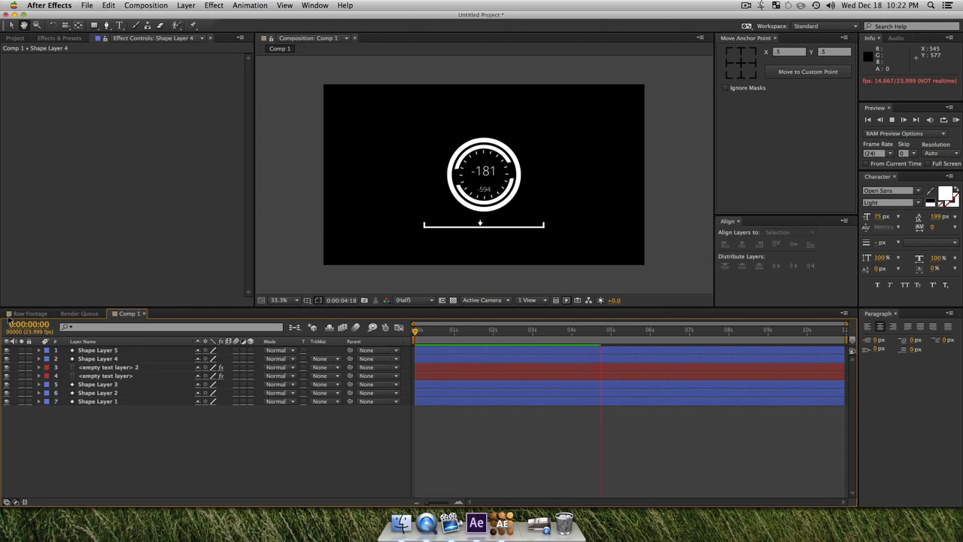
key("space")
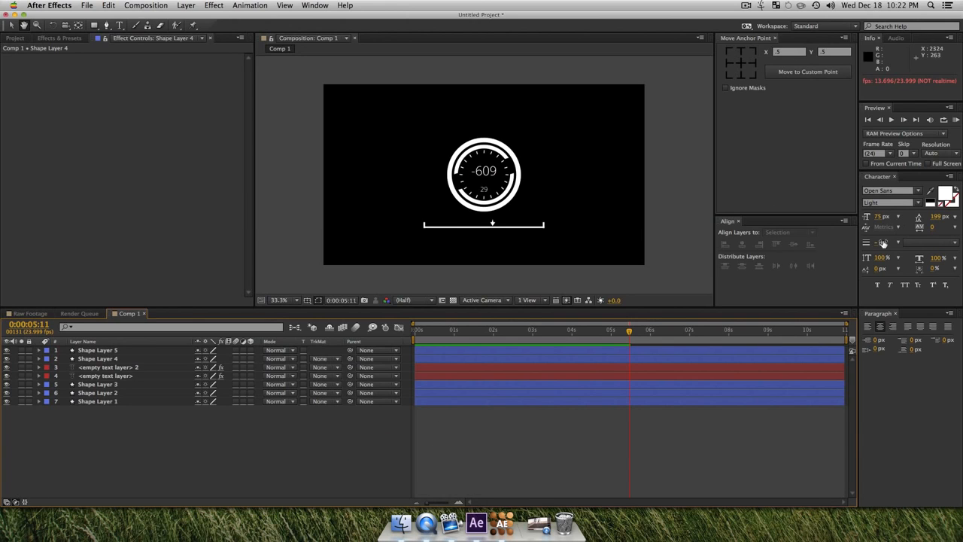
key("v")
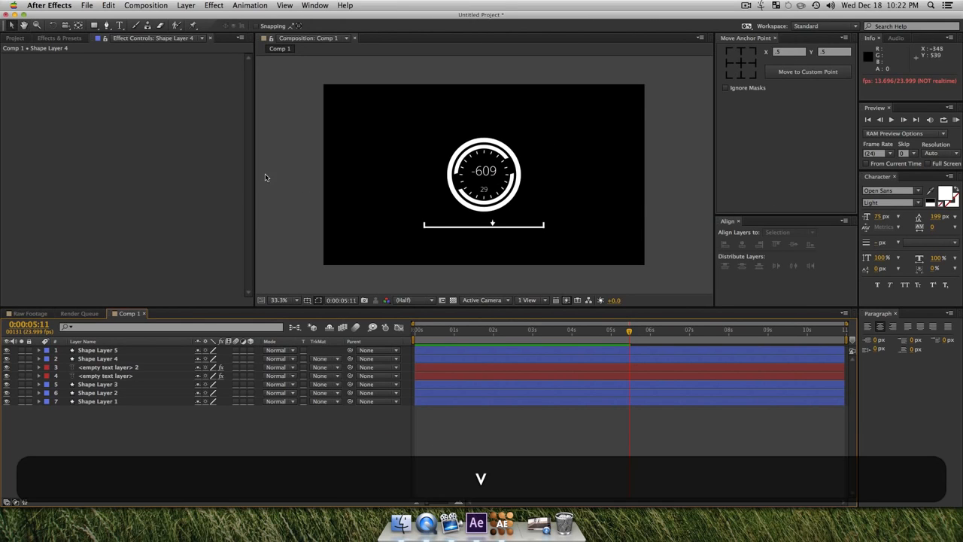
- Find the Glow effect with the search term "glow" and apply it to the arrow layer, Shape Layer 5
left_click(58, 37)
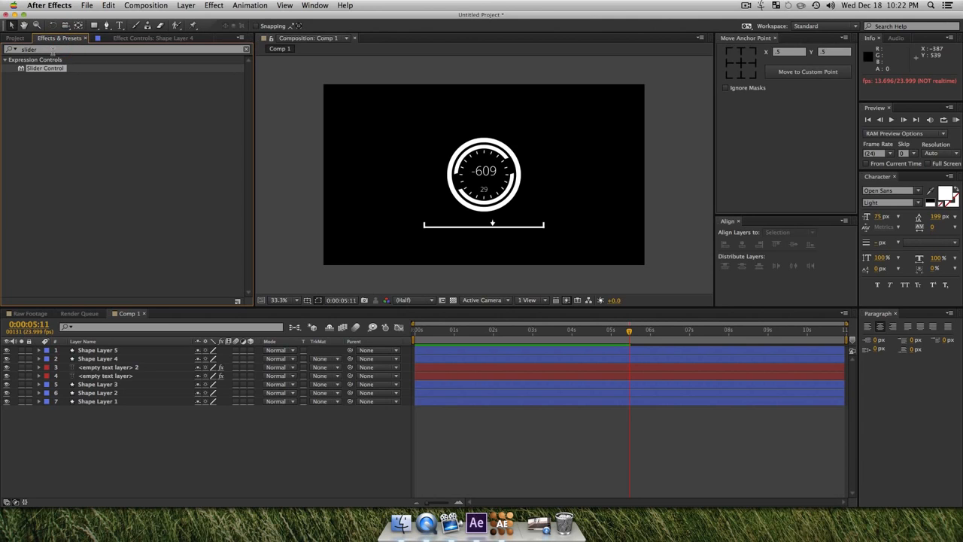
left_click(59, 50)
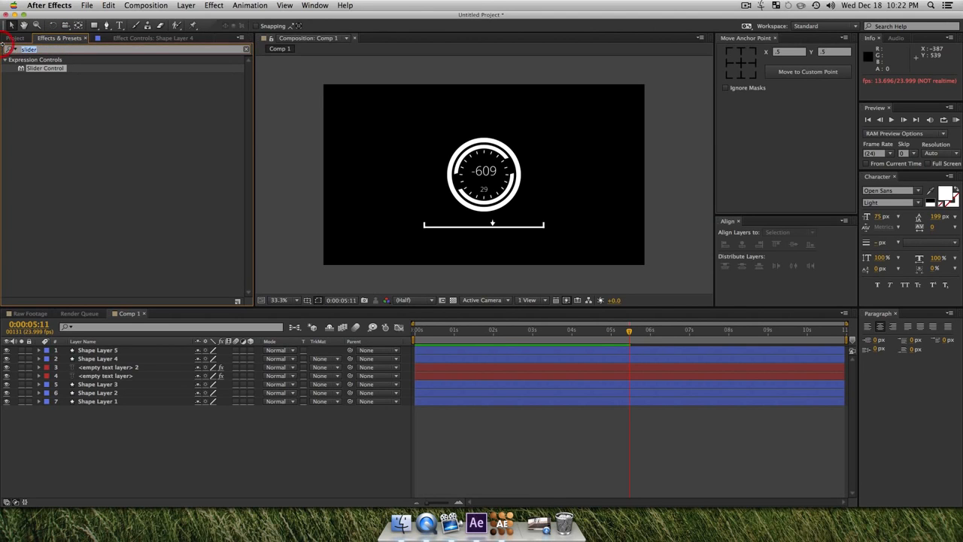
type("glow")
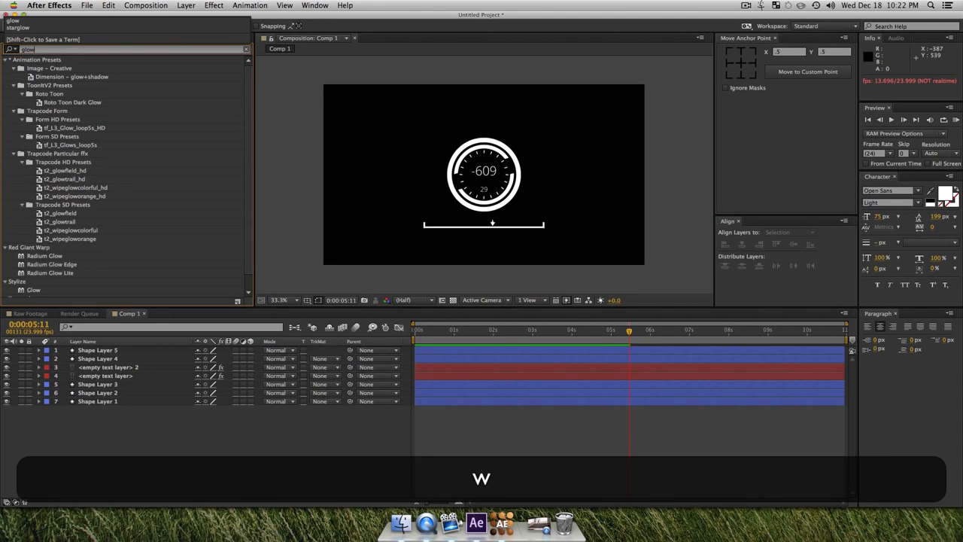
left_click_drag(35, 293, 122, 350)
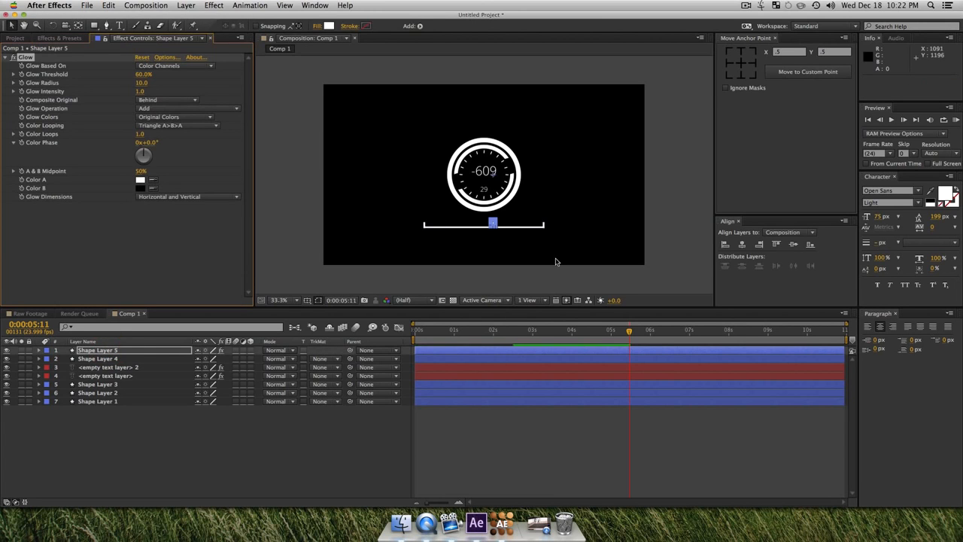
- Set the Glow Radius of the arrow layer's Glow effect to 40
key("z")
left_click(491, 220)
key("v")
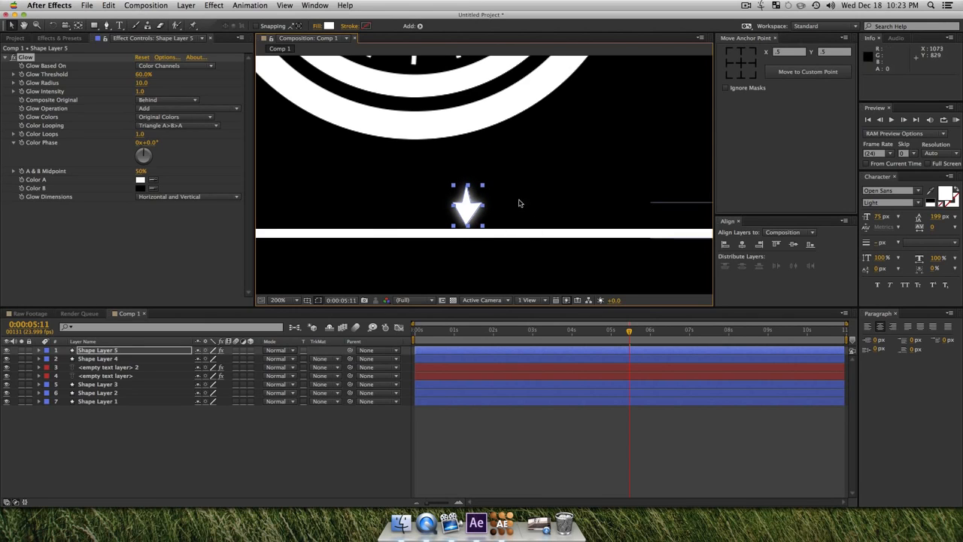
left_click(169, 158)
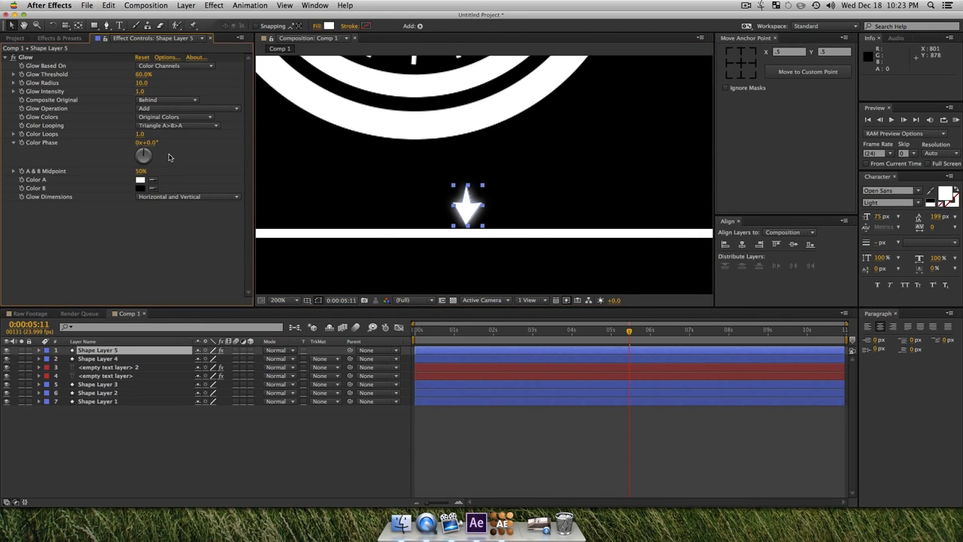
left_click(143, 84)
type("40")
key("Return")
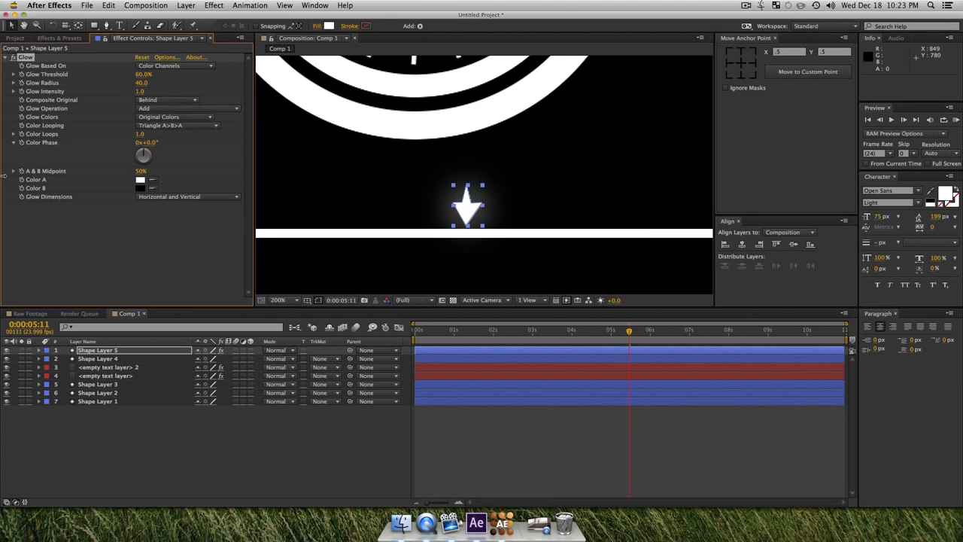
- Switch the Glow Colors option of the arrow's glow to A & B Colors
left_click(152, 127)
left_click(60, 126)
left_click(149, 118)
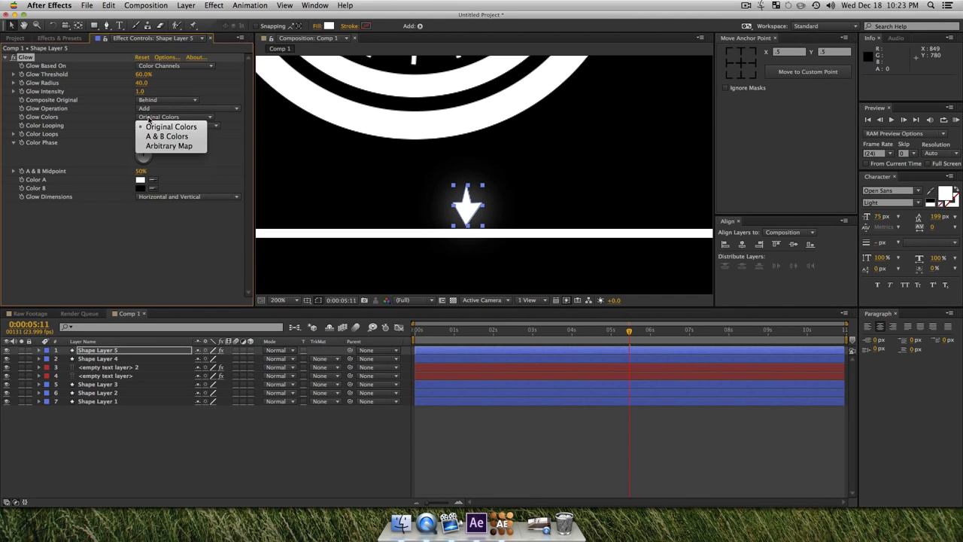
left_click(48, 118)
left_click(162, 117)
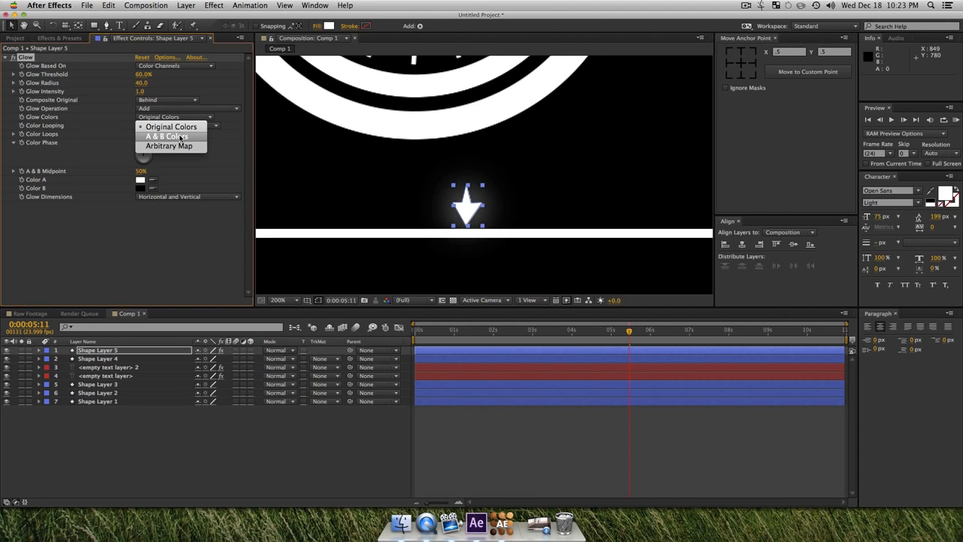
left_click(181, 138)
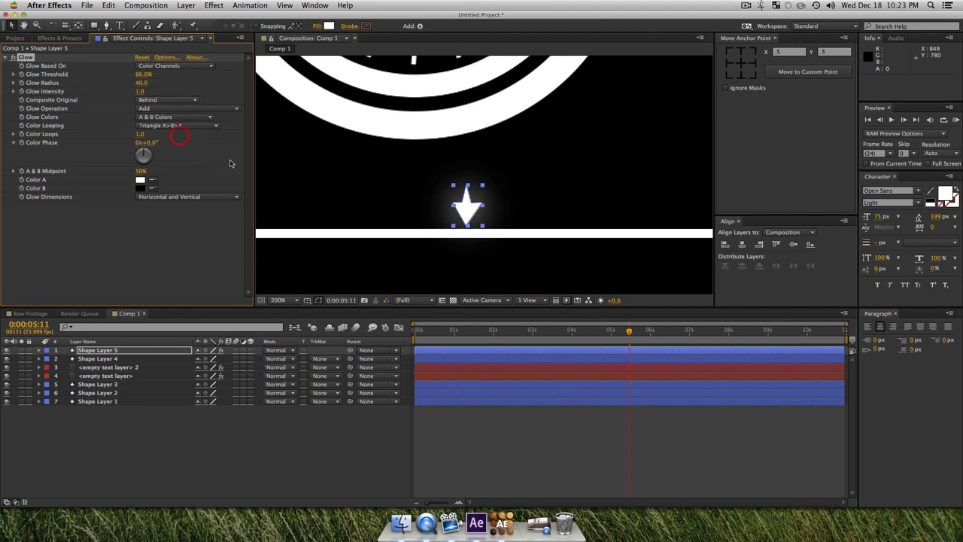
- Set the glow's Color A to blue (2D5AFD) and Color B to white (FFFFFF), and deselect the arrow layer
left_click(140, 181)
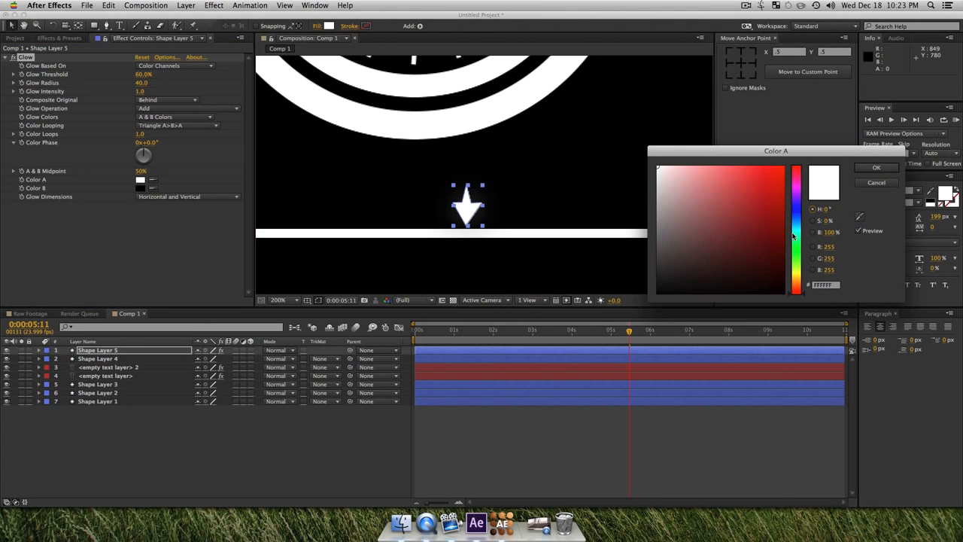
mouse_move(795, 234)
left_mouse_down()
mouse_move(796, 213)
mouse_move(762, 167)
left_mouse_up()
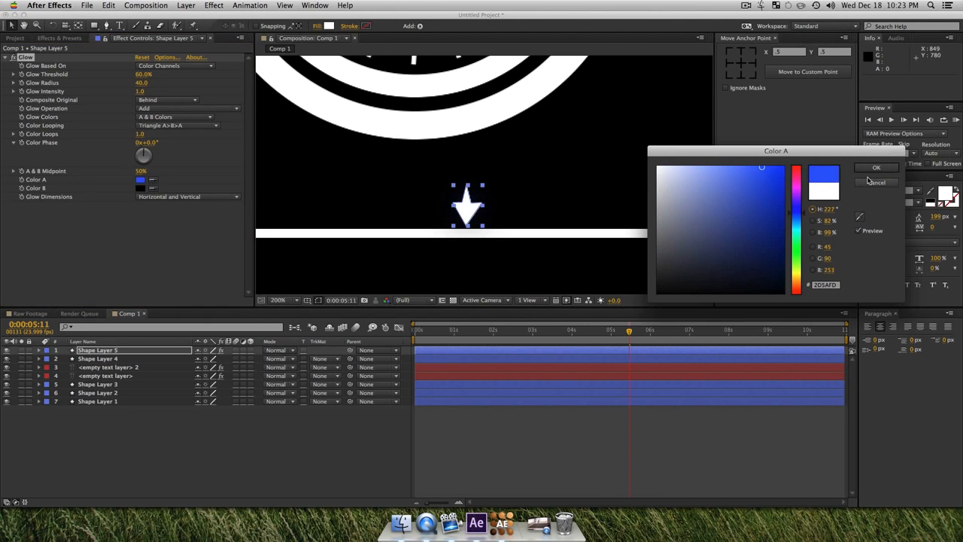
left_click(875, 167)
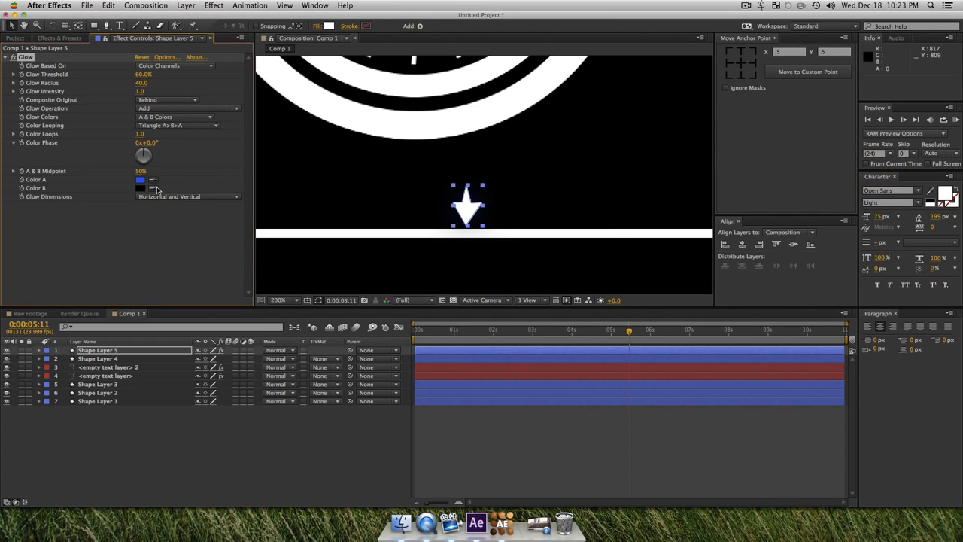
left_click(142, 188)
left_click_drag(748, 203, 626, 163)
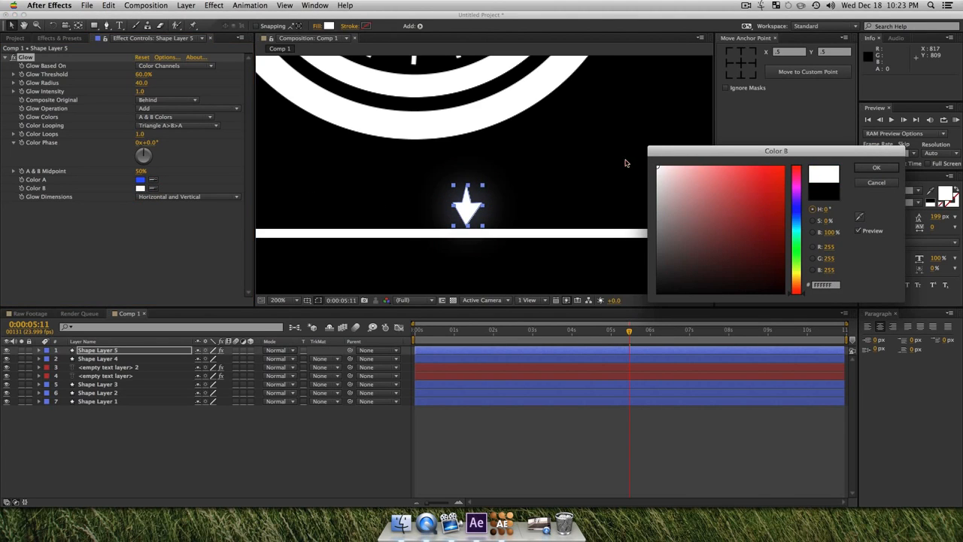
left_click(866, 170)
left_click(345, 445)
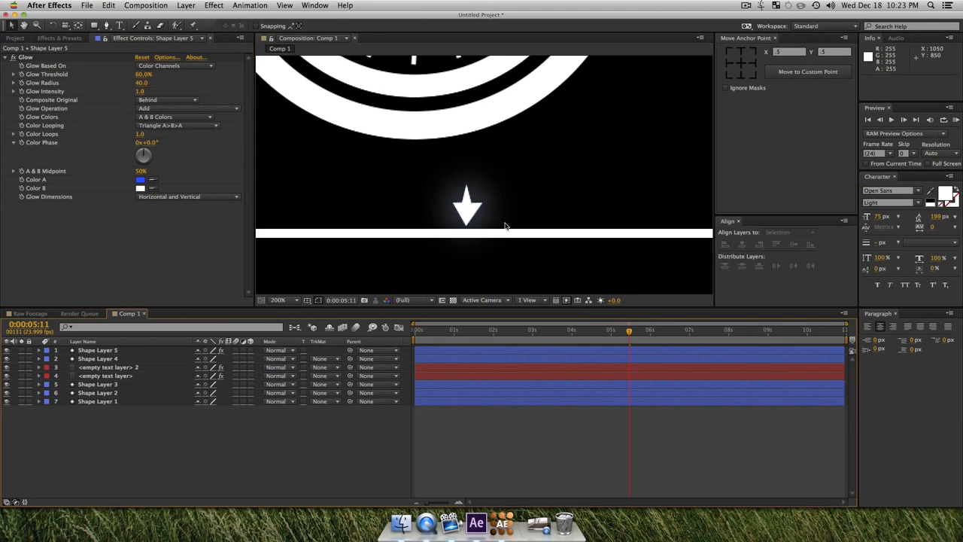
- Copy the arrow's Glow effect and paste it onto the bar layer, Shape Layer 4
key("z")
left_click(493, 203, "alt")
left_click(486, 201, "alt")
key("space")
left_click_drag(483, 161, 500, 274)
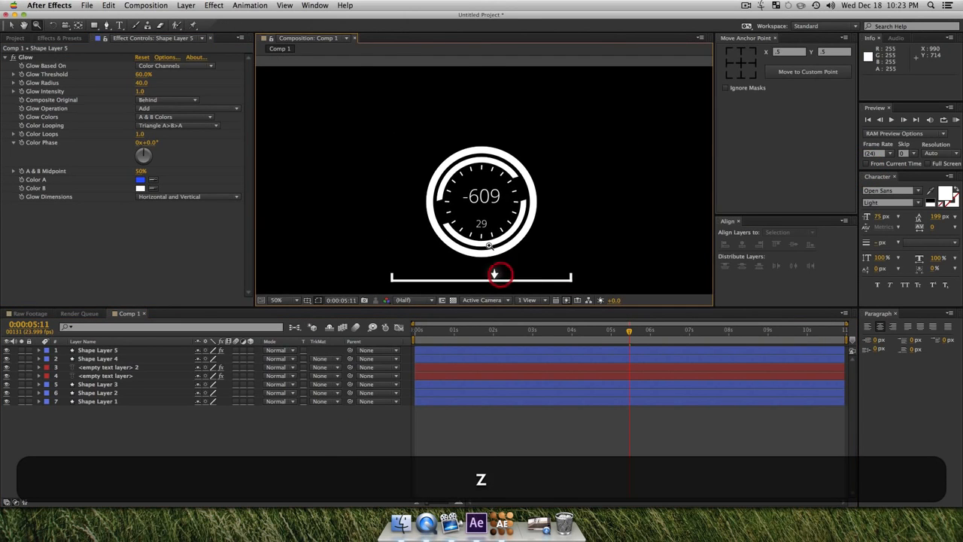
left_click(489, 245)
key("space")
left_click_drag(447, 235, 447, 250)
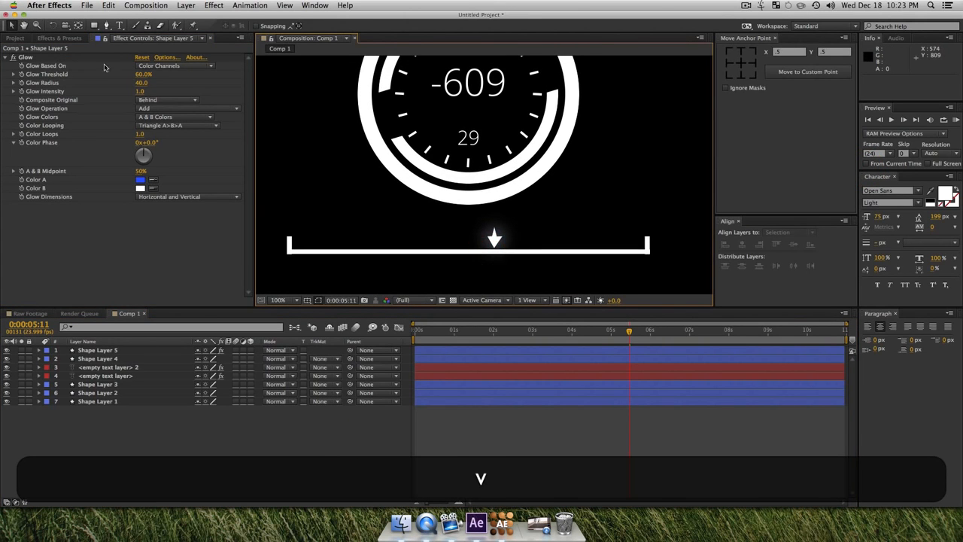
left_click(27, 57)
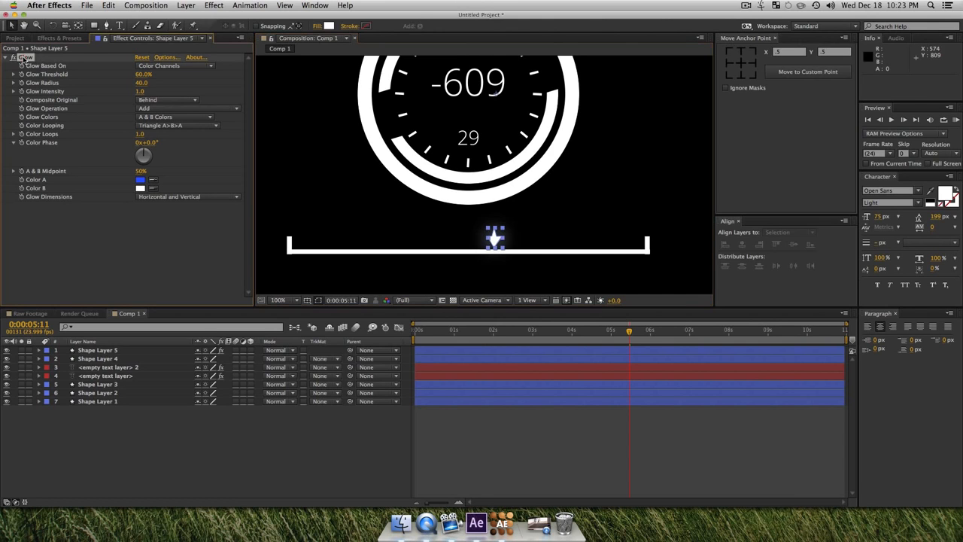
left_click(106, 359)
key("cmd+v")
- Paste the copied Glow effect onto both number text layers and onto Shape Layers 3, 2 and 1
left_click(117, 367)
left_click(117, 375)
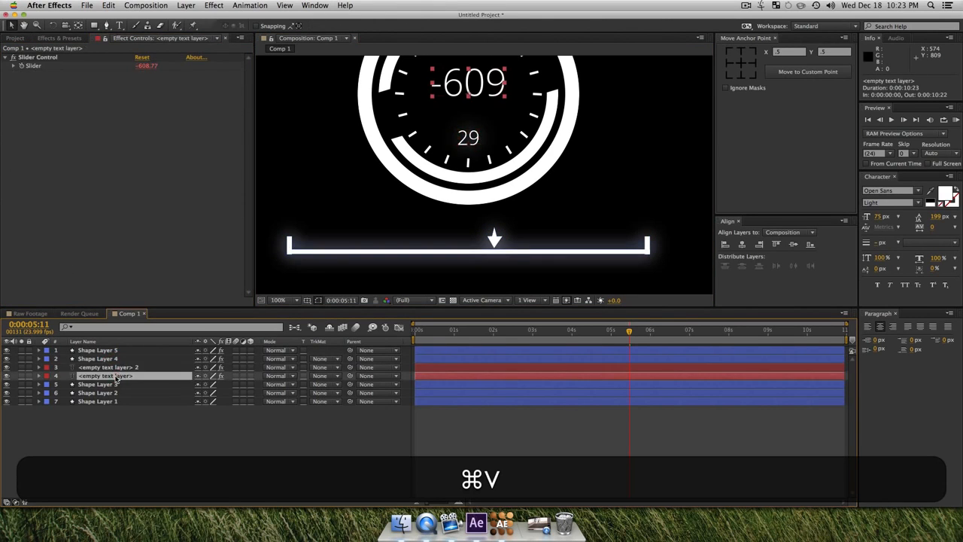
key("super+v")
left_click(109, 384)
key("super+v")
left_click(106, 392)
key("super+v")
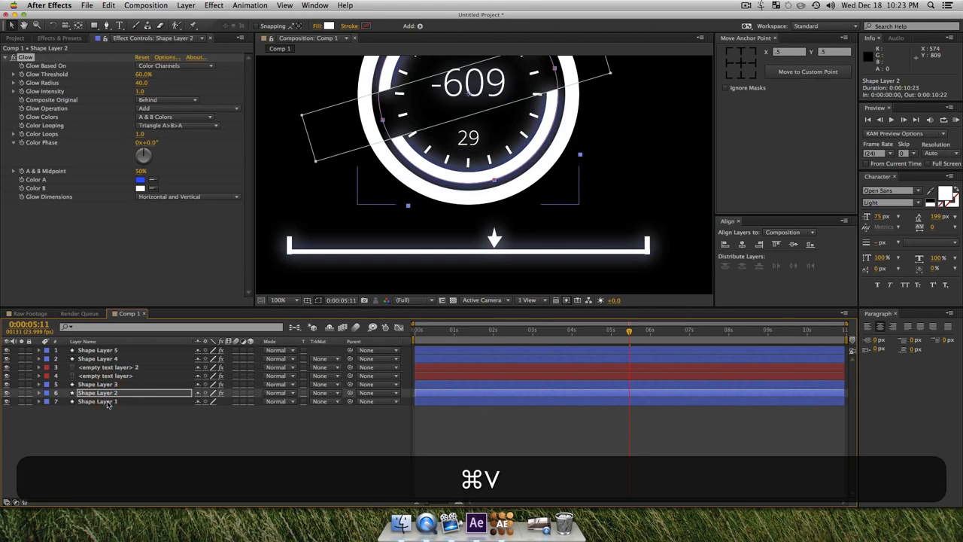
left_click(108, 403)
key("super+v")
- Deselect all layers and preview the glowing graphic's animation from the start with the whole graphic in view
left_click(215, 443)
key("alt+super+z")
left_click(400, 190, "alt")
key("alt+space")
left_click_drag(504, 161, 446, 202)
key("space")
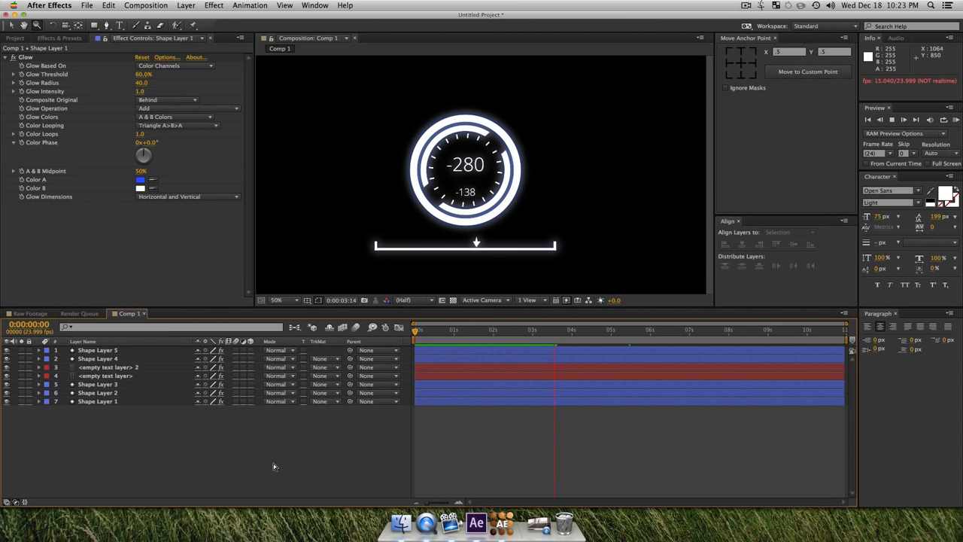
key("space")
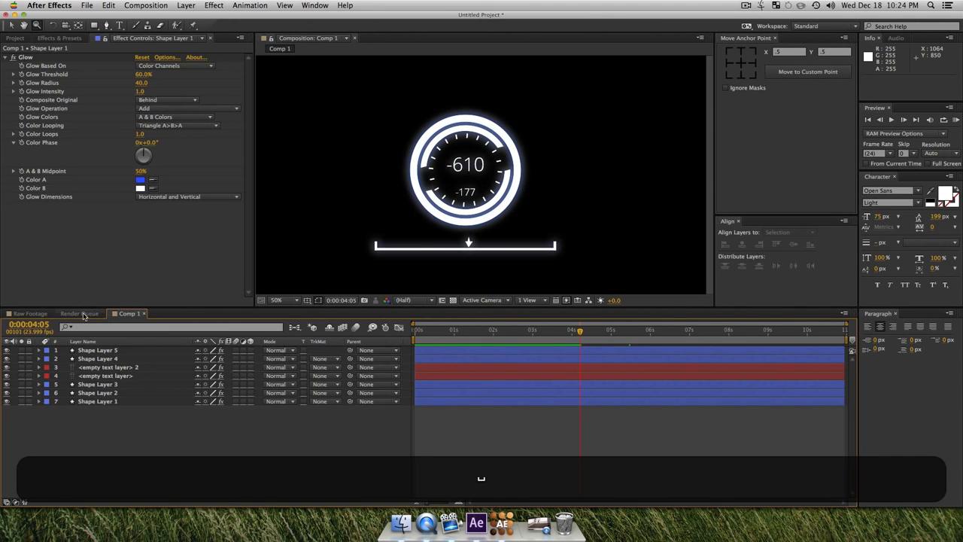
- Return to the Raw Footage composition and rename Comp 1 in the project as HUD
left_click(83, 314)
left_click(32, 314)
left_click(160, 185)
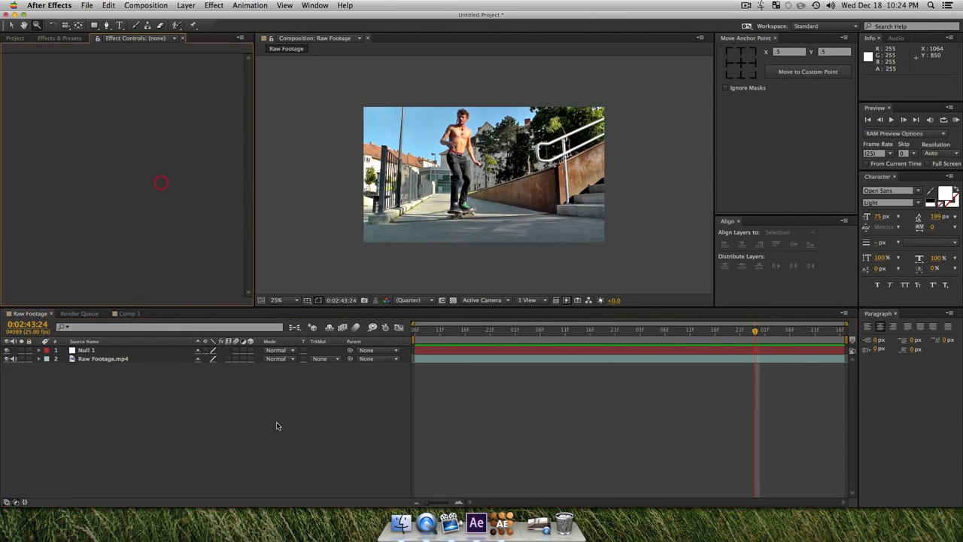
left_click(277, 423)
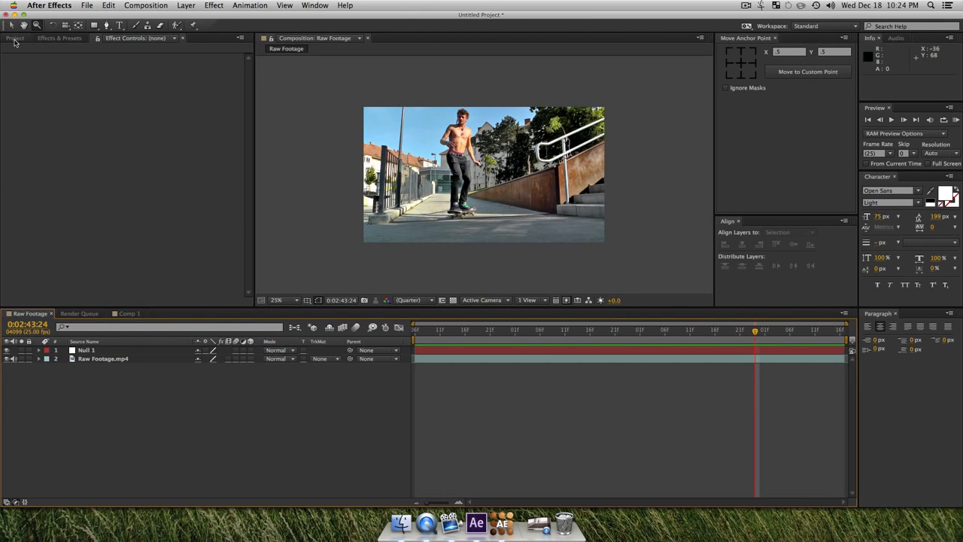
left_click(15, 38)
key("v")
left_click(30, 128)
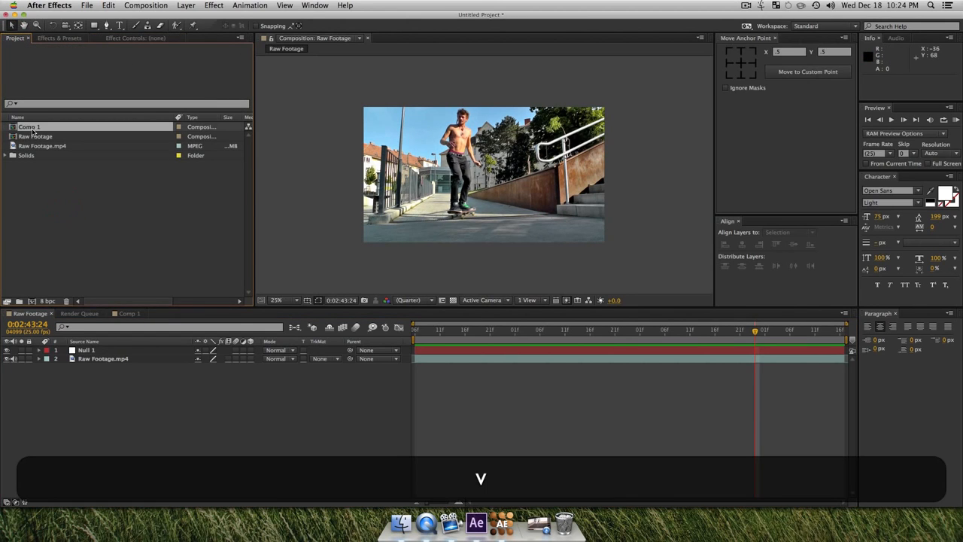
key("Return")
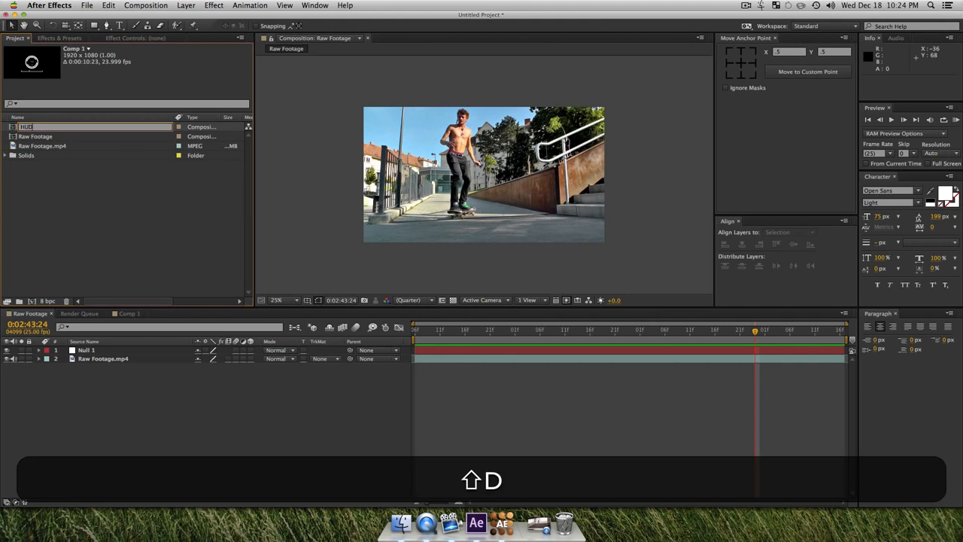
key("shift+Return")
left_click(65, 181)
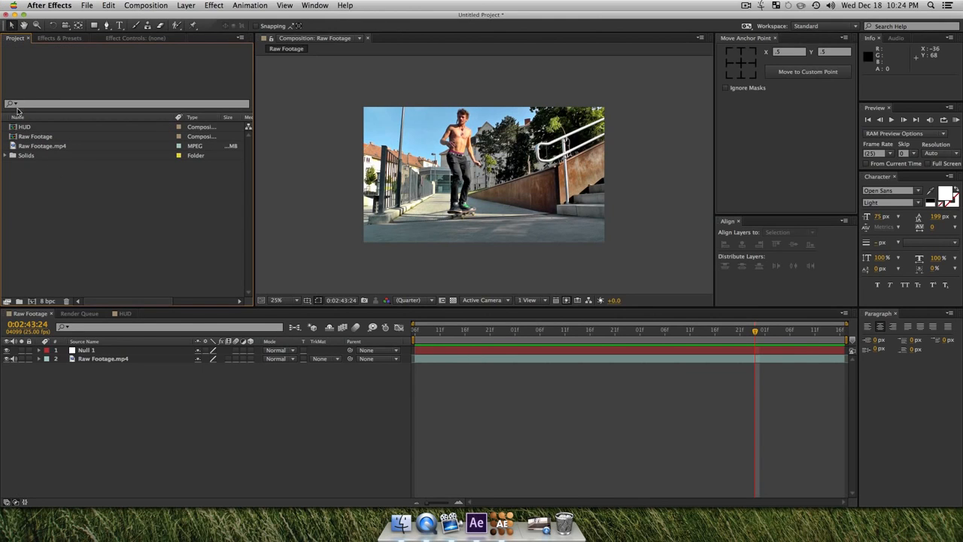
- Place the HUD composition between Null 1 and Raw Footage.mp4, and move it to the skateboarder's left at about 428, 406
left_click_drag(29, 128, 105, 358)
key("z")
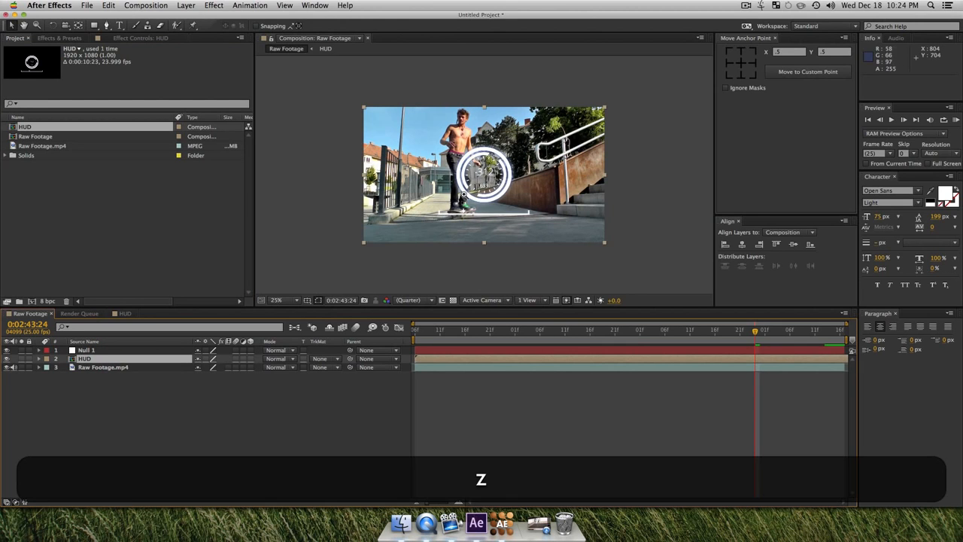
left_click(462, 194)
key("v")
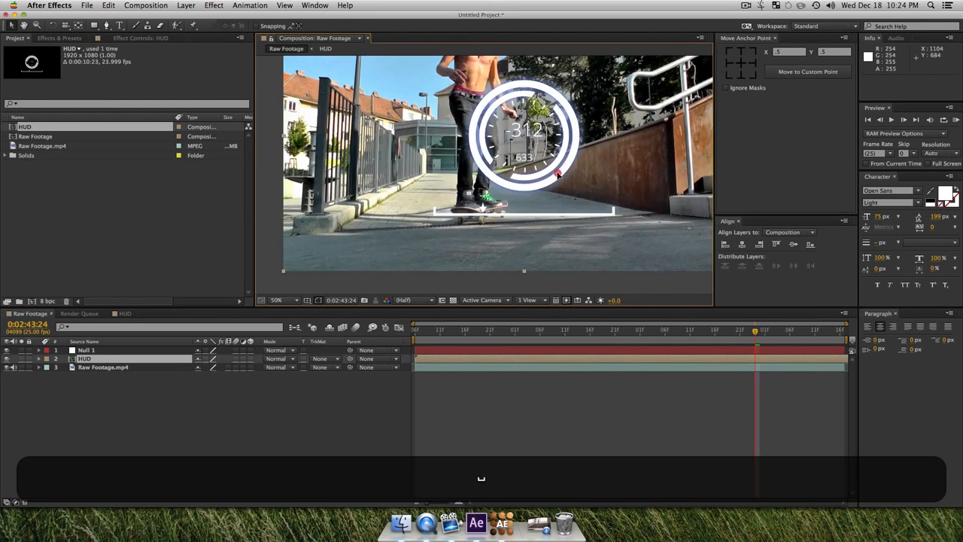
left_click_drag(557, 173, 424, 139)
- Scale the HUD layer to 70% and reposition it close beside the skateboarder
key("space")
left_click_drag(492, 143, 502, 217)
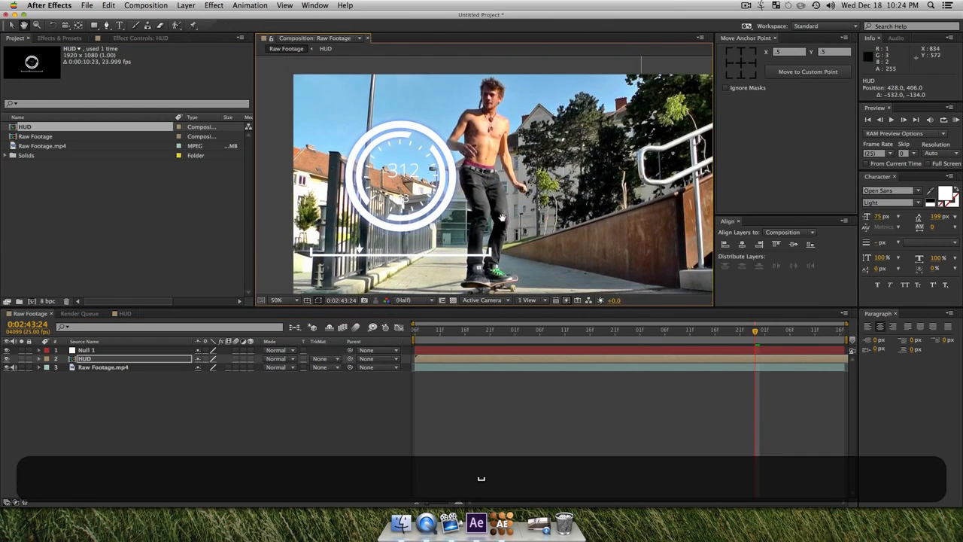
key("s")
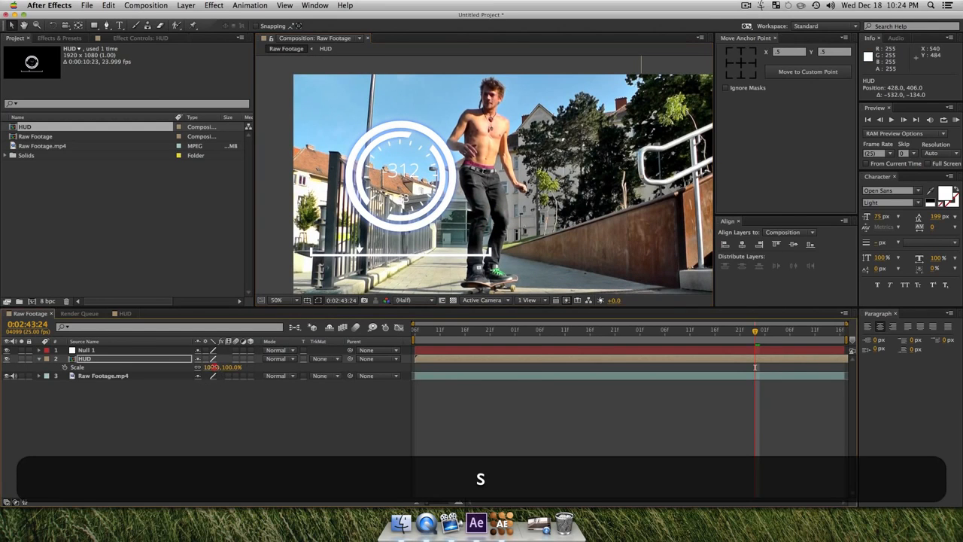
left_click_drag(213, 366, 191, 367)
left_click_drag(434, 188, 450, 200)
left_click(115, 425)
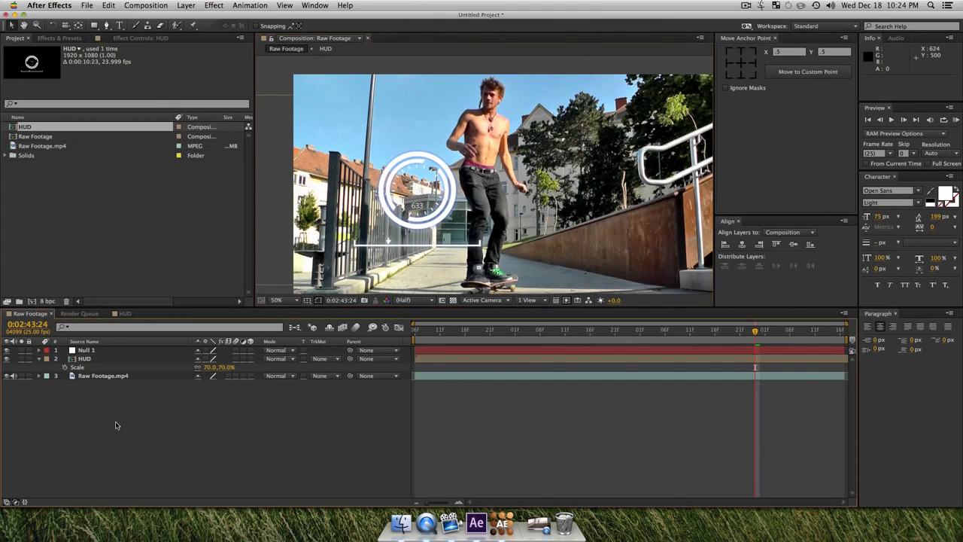
- Parent the HUD layer to Null 1 and preview the tracked graphic over the footage from the start
left_click(88, 359)
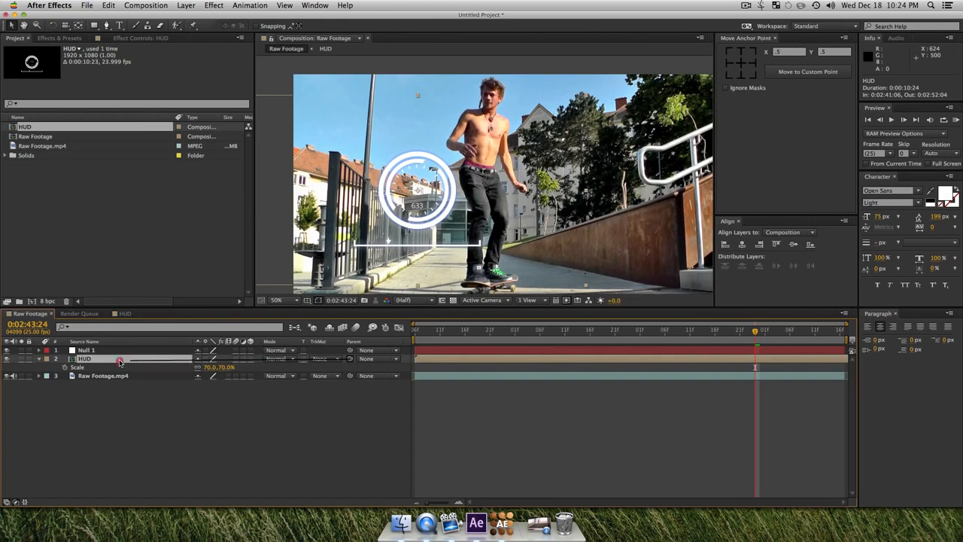
left_click_drag(119, 362, 85, 350)
left_click(175, 466)
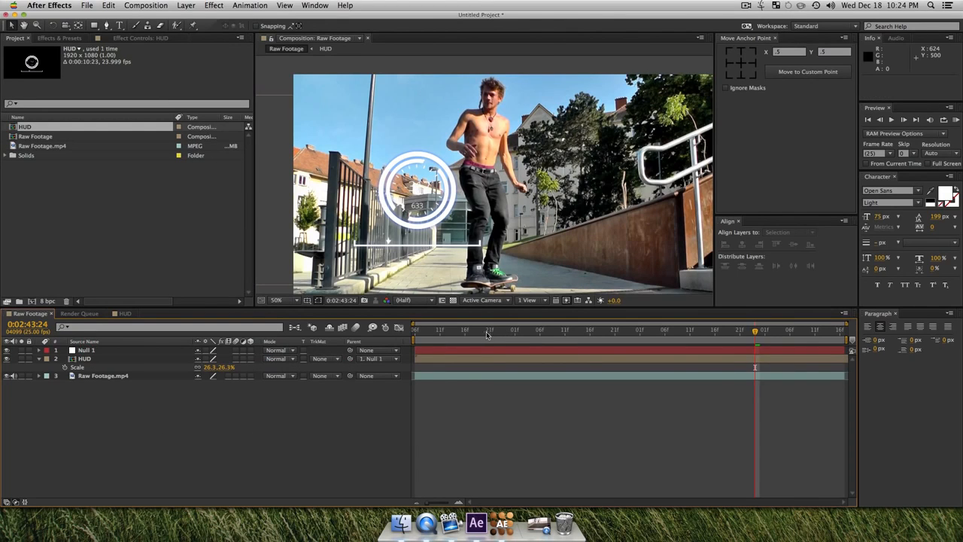
left_click_drag(487, 334, 415, 334)
key("space")
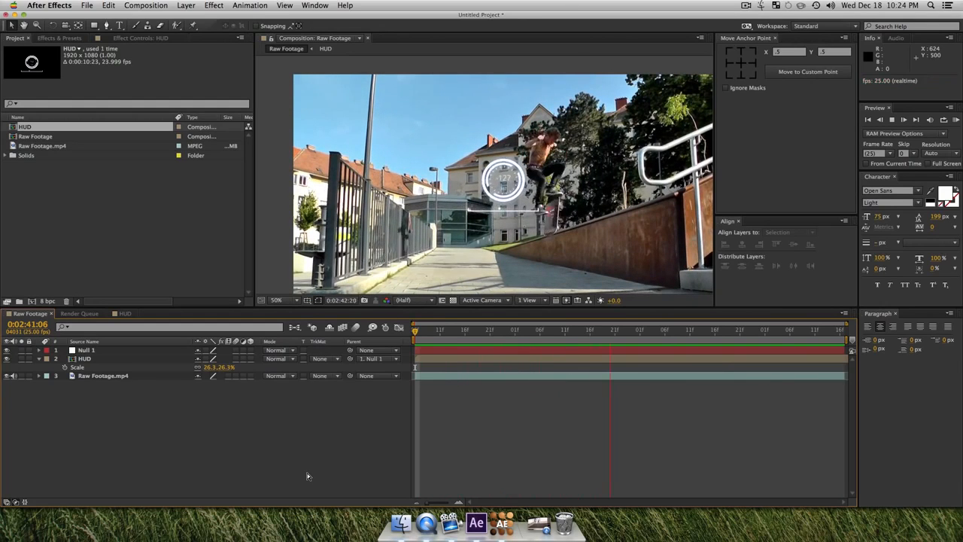
- Fit the full Raw Footage frame in the composition view and replay the preview of the tracked HUD graphic
key("space")
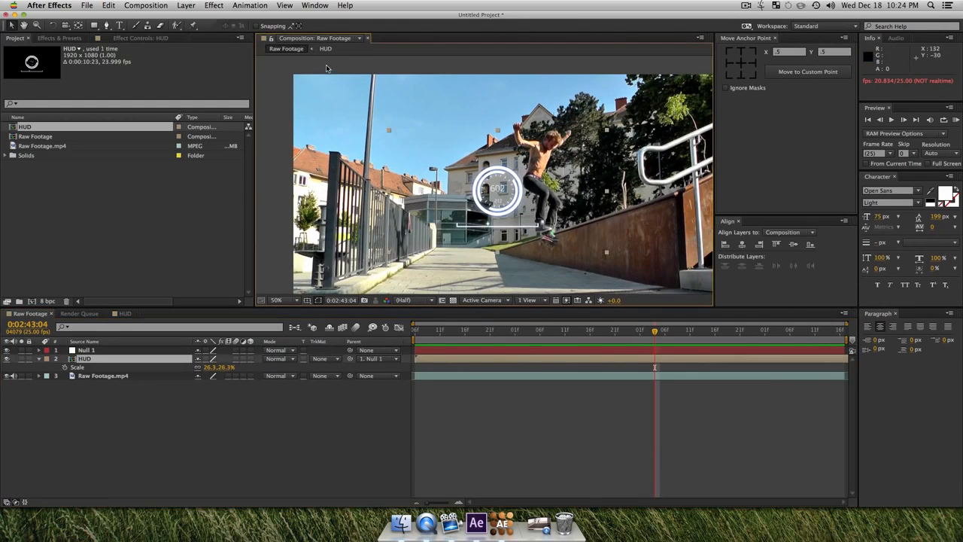
double_click(24, 25)
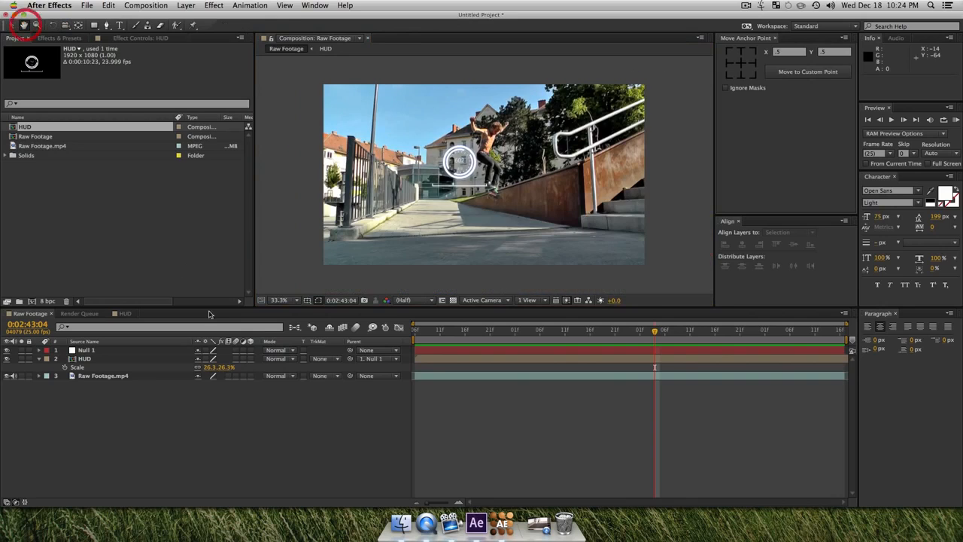
key("v")
left_click(306, 434)
key("space")
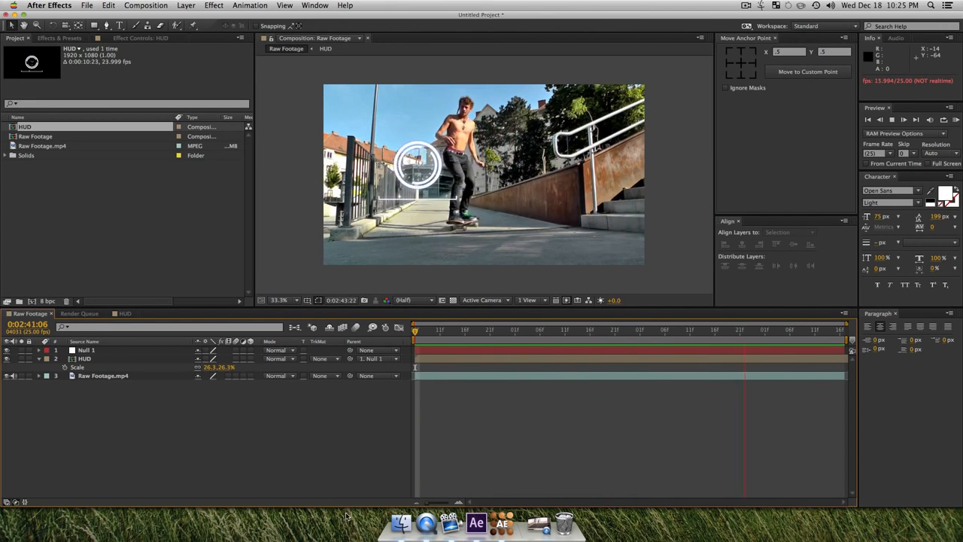
key("space")
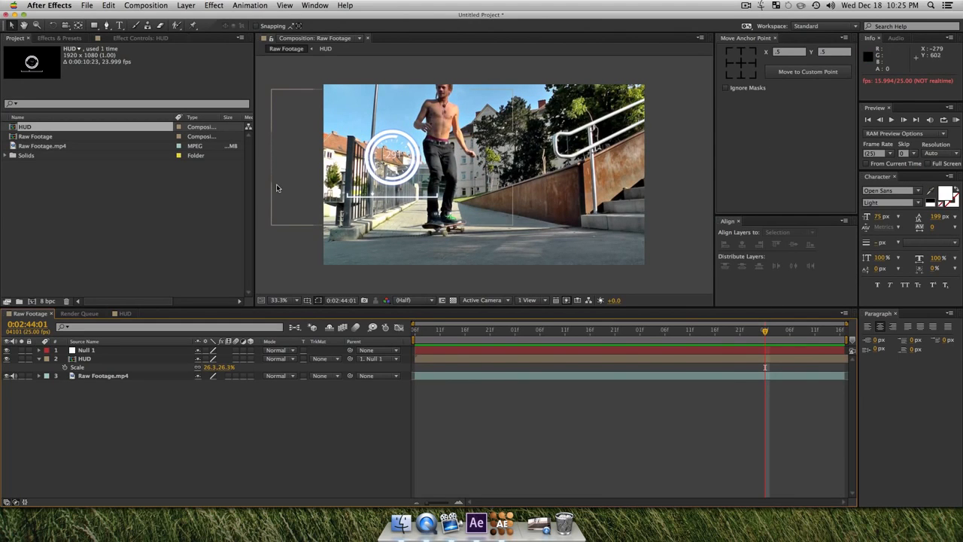
- Find the Fill effect and apply it to the HUD layer in the Raw Footage composition
left_click(66, 39)
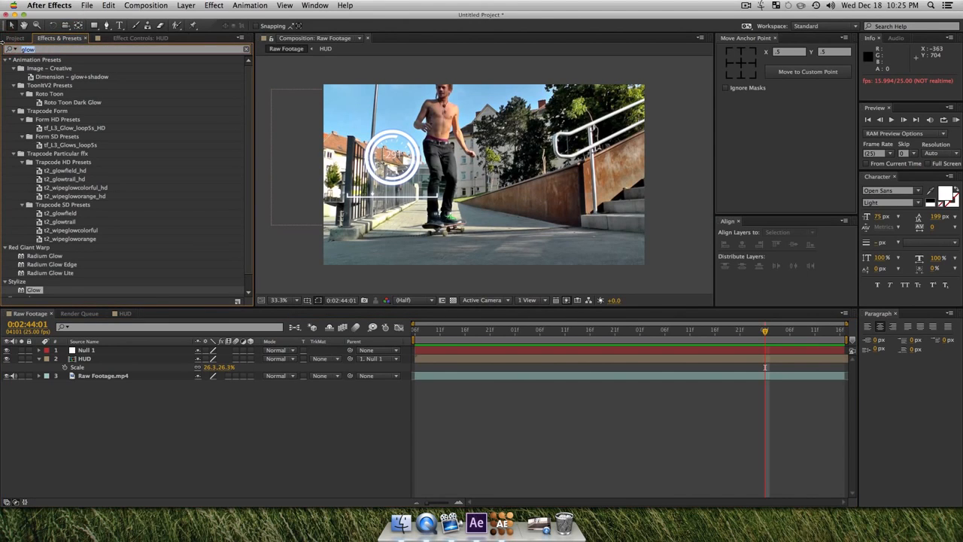
type("fill")
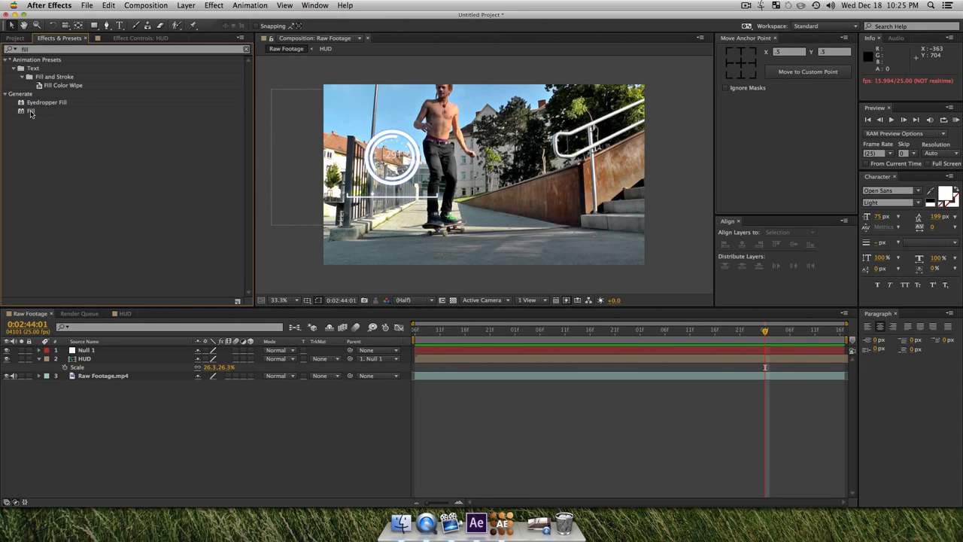
left_click_drag(31, 111, 98, 359)
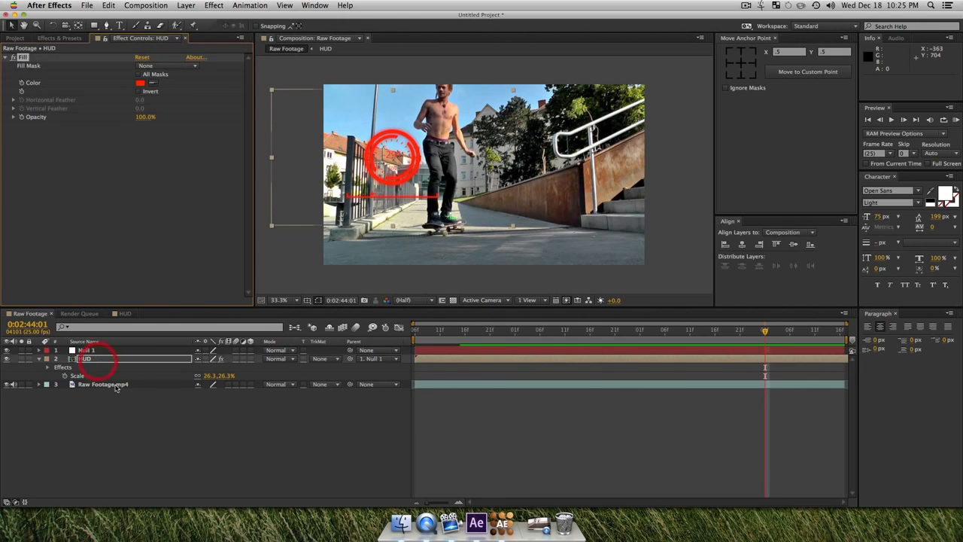
left_click(166, 467)
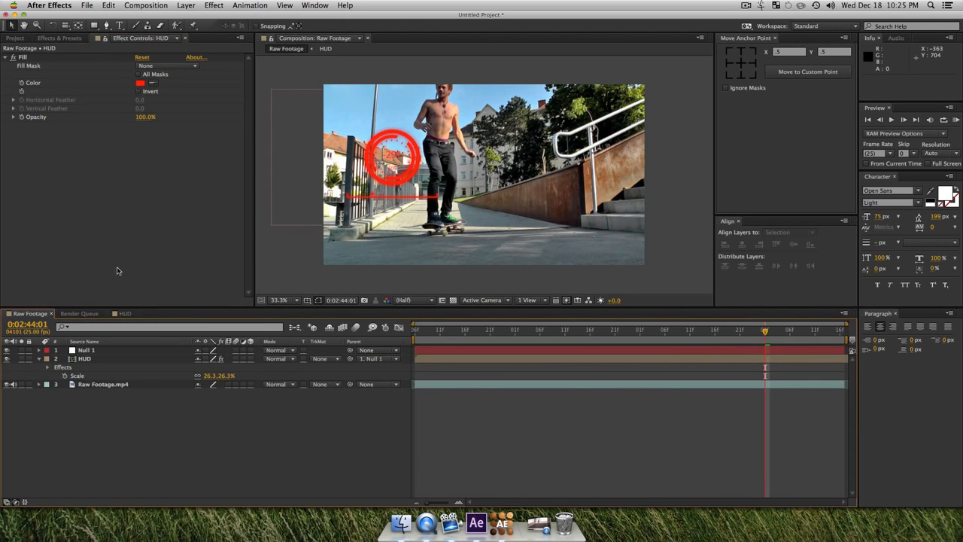
- Change the Fill effect's color on the HUD layer to a bright cyan
left_click(141, 83)
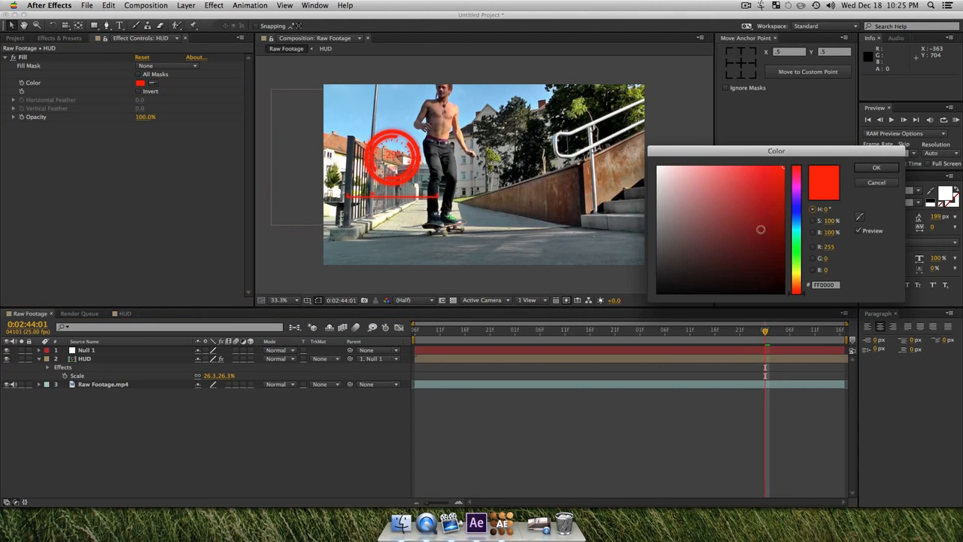
left_click_drag(760, 229, 658, 293)
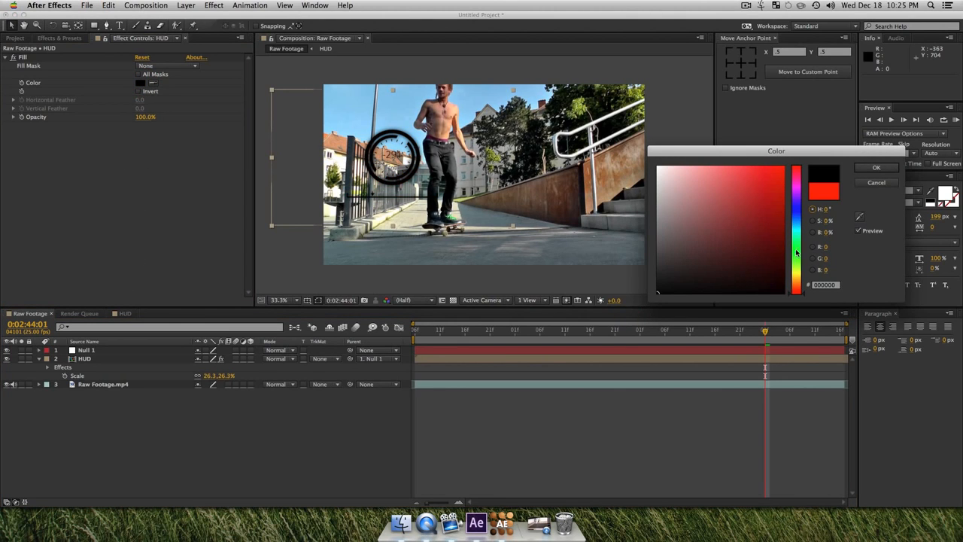
left_click_drag(796, 254, 797, 231)
mouse_move(745, 252)
left_mouse_down()
mouse_move(743, 273)
mouse_move(770, 217)
mouse_move(759, 207)
mouse_move(771, 152)
left_mouse_up()
left_click(892, 166)
left_click(351, 450)
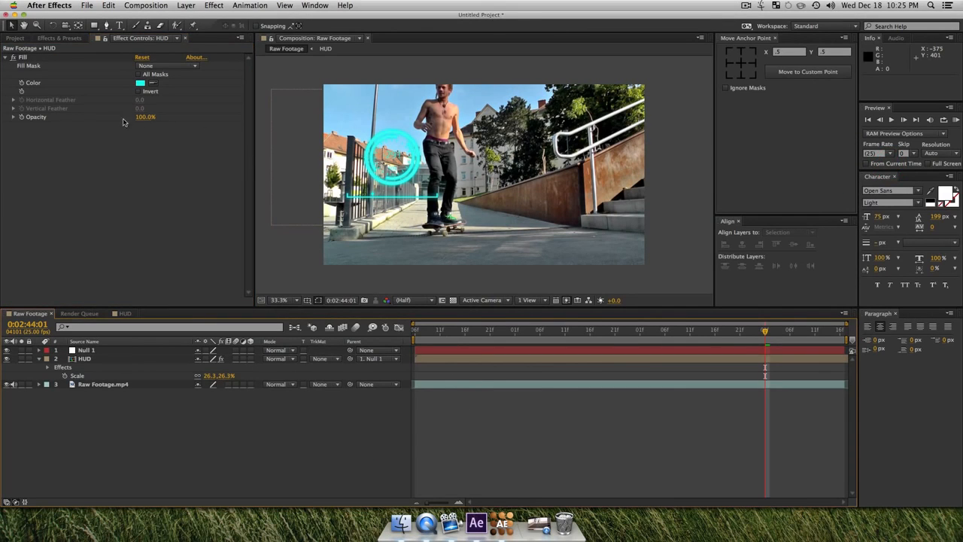
left_click(159, 214)
- Preview the cyan HUD over the footage from 0:02:41:06, and scrub to the skateboarder's grind at 0:02:42:12
left_click(416, 336)
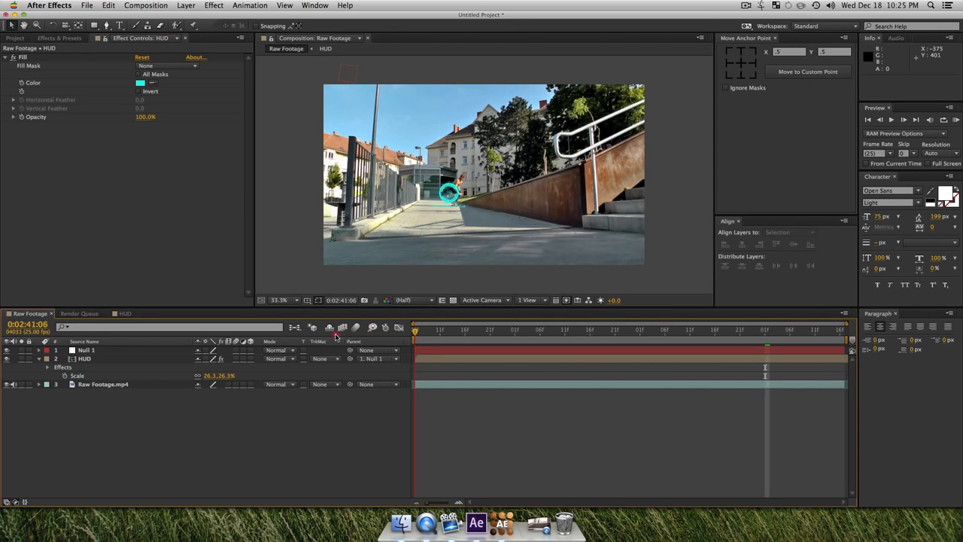
key("KP_0")
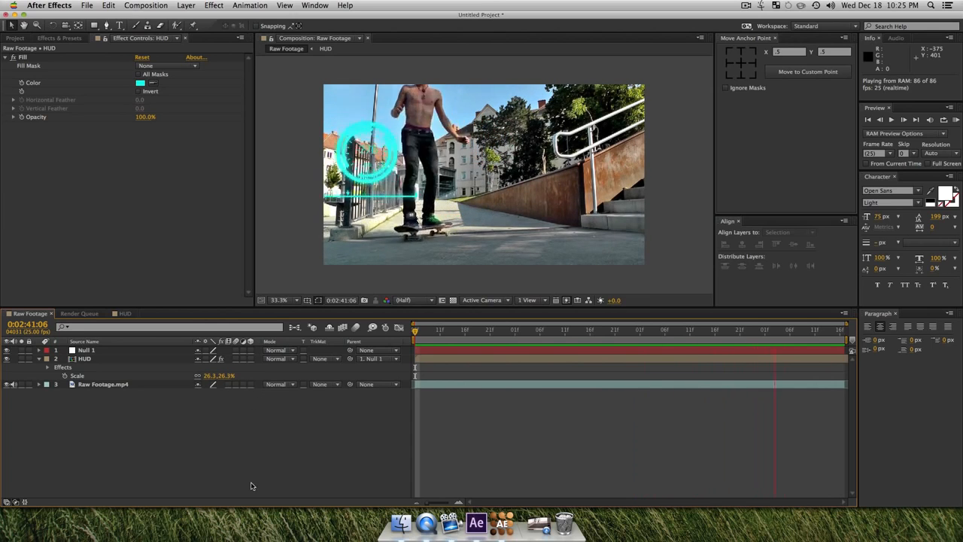
key("space")
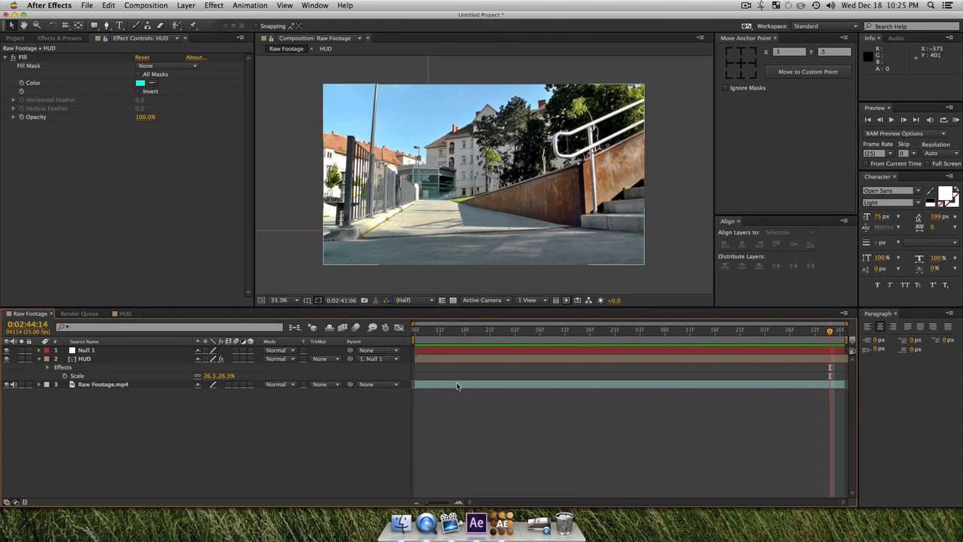
left_click_drag(443, 337, 570, 349)
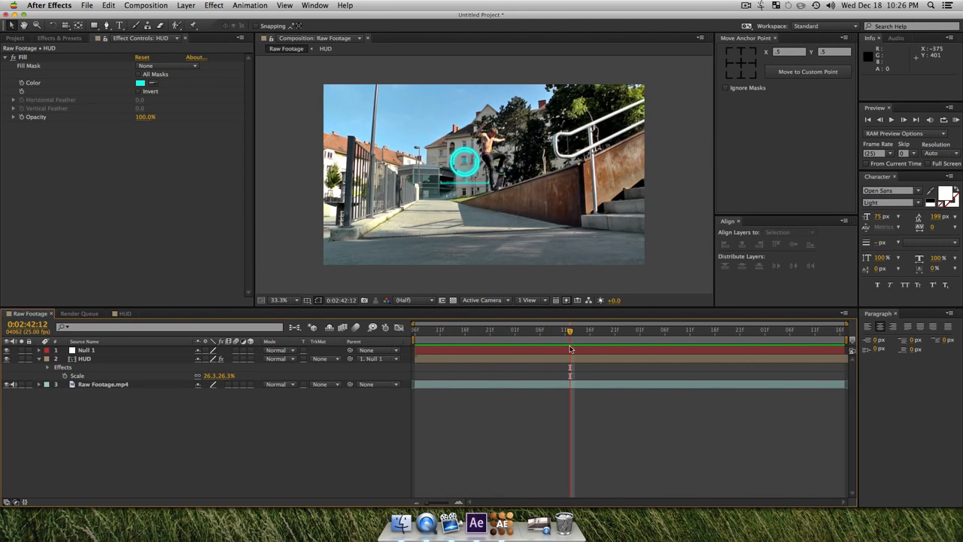